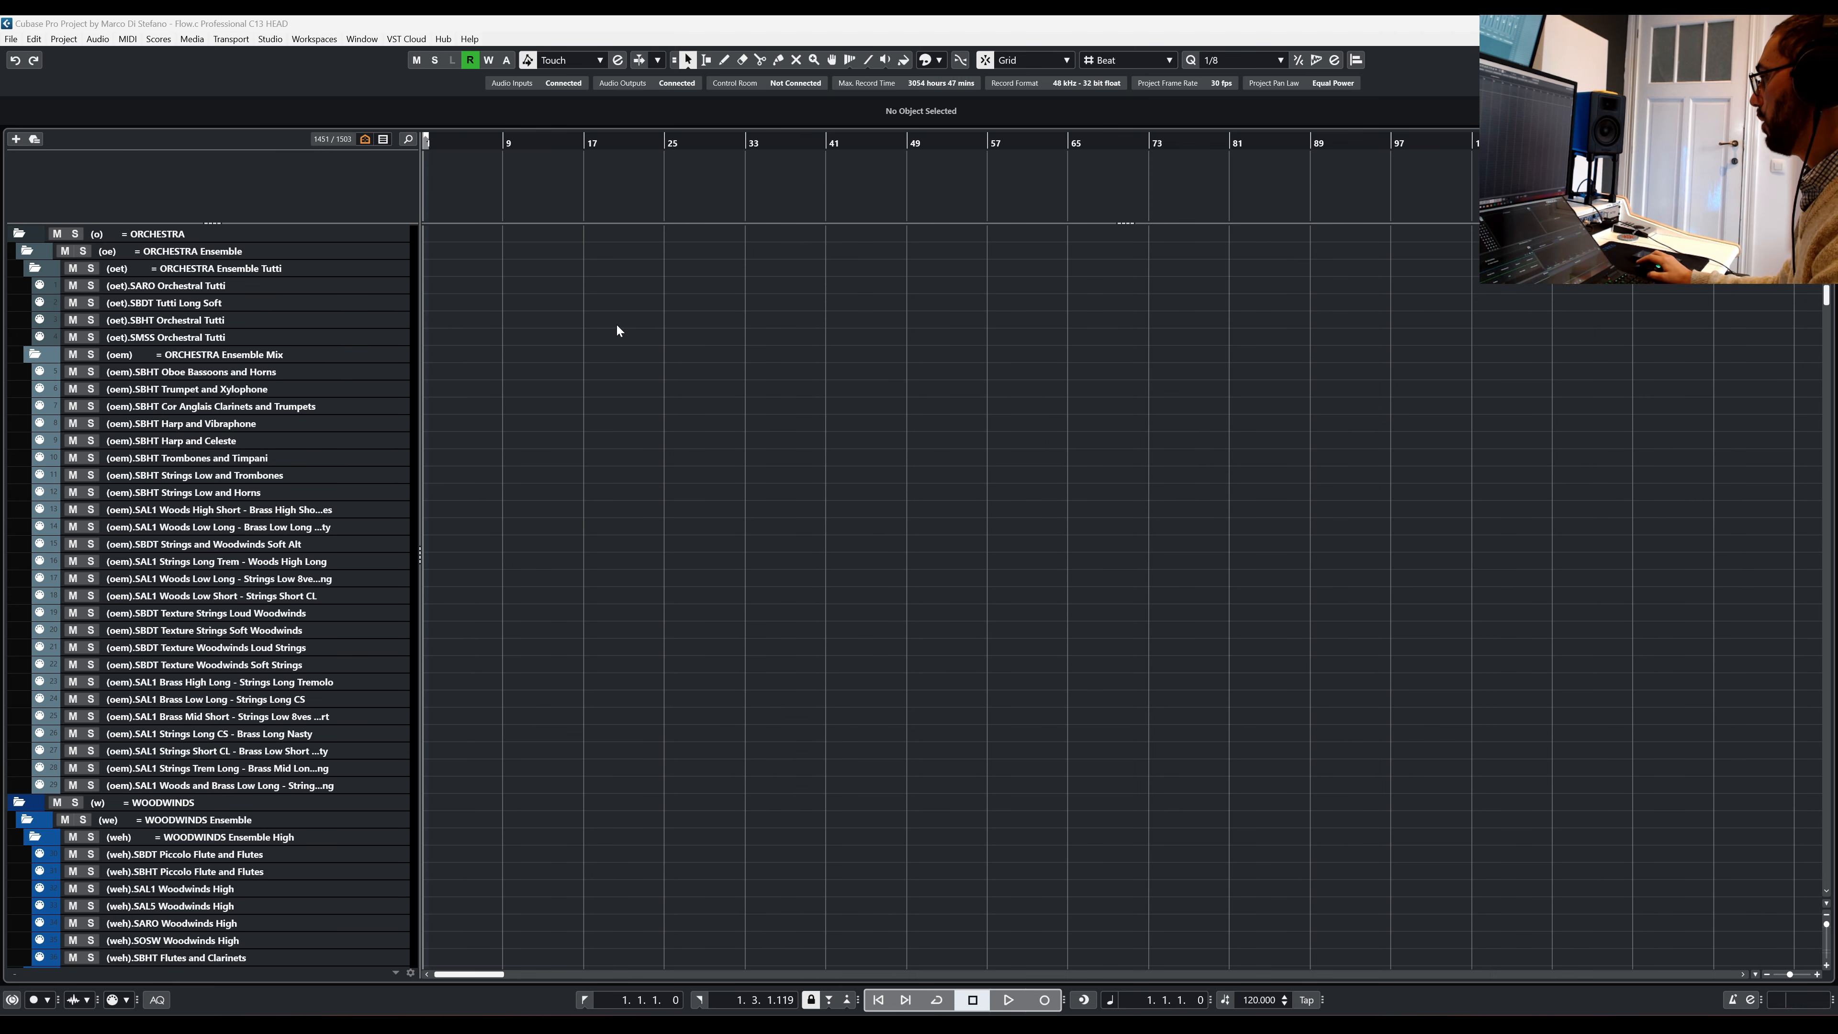
Switch to Vienna Ensemble Pro Server, maximize its window and look through the coloured instances and the M-ARK 3 channel list
{"action": "left_click_drag", "start_coordinate": [1049, 16], "coordinate": [861, 348]}
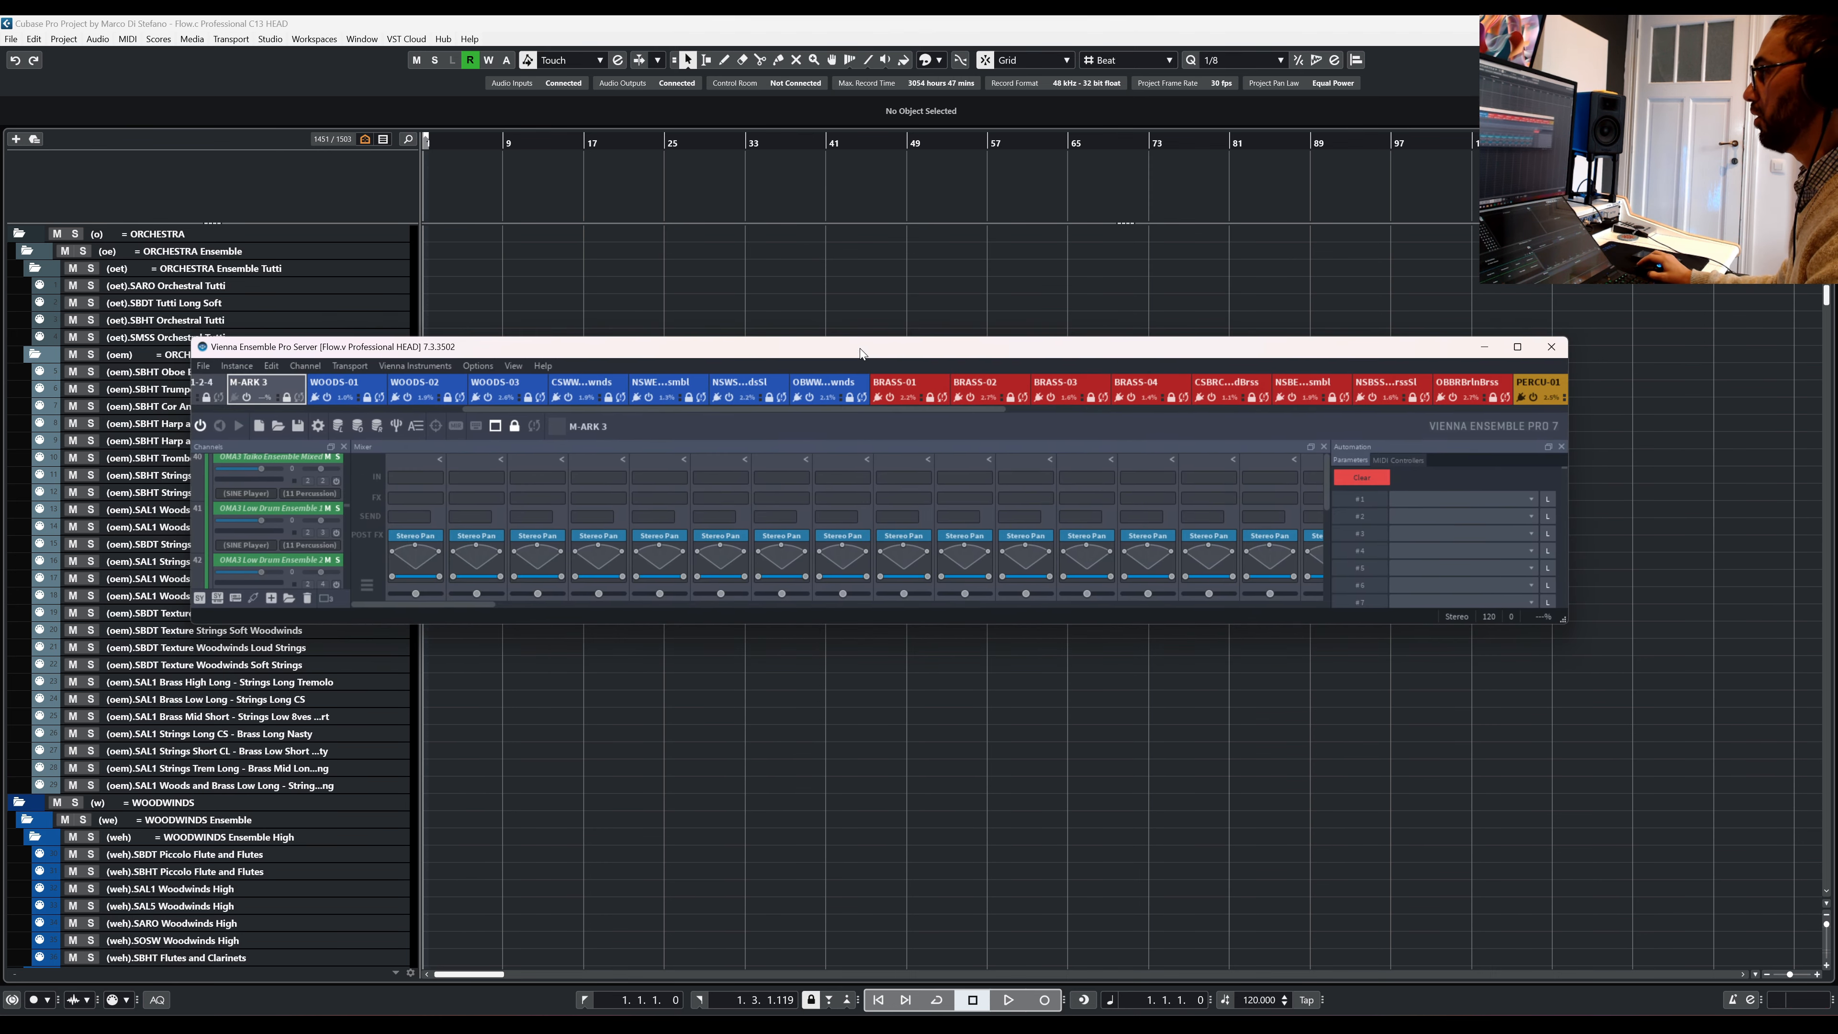
{"action": "double_click", "coordinate": [861, 347]}
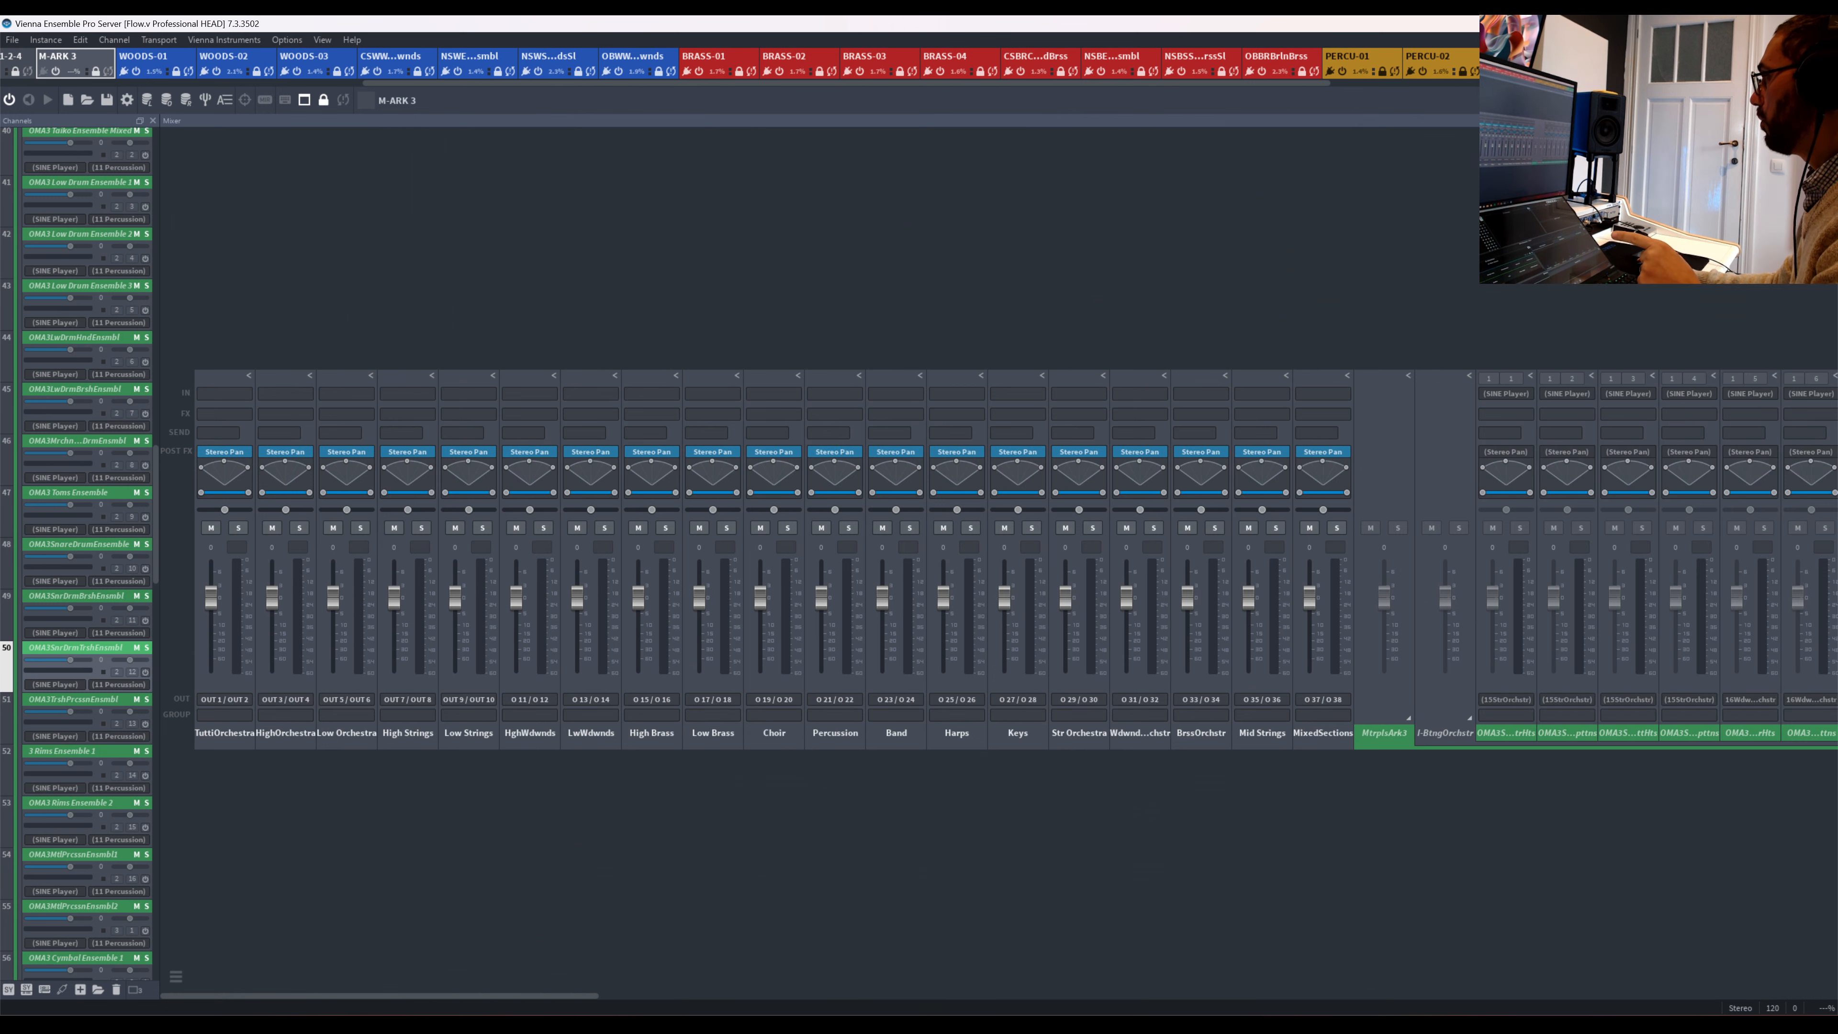
{"action": "left_click_drag", "start_coordinate": [456, 84], "coordinate": [38, 74]}
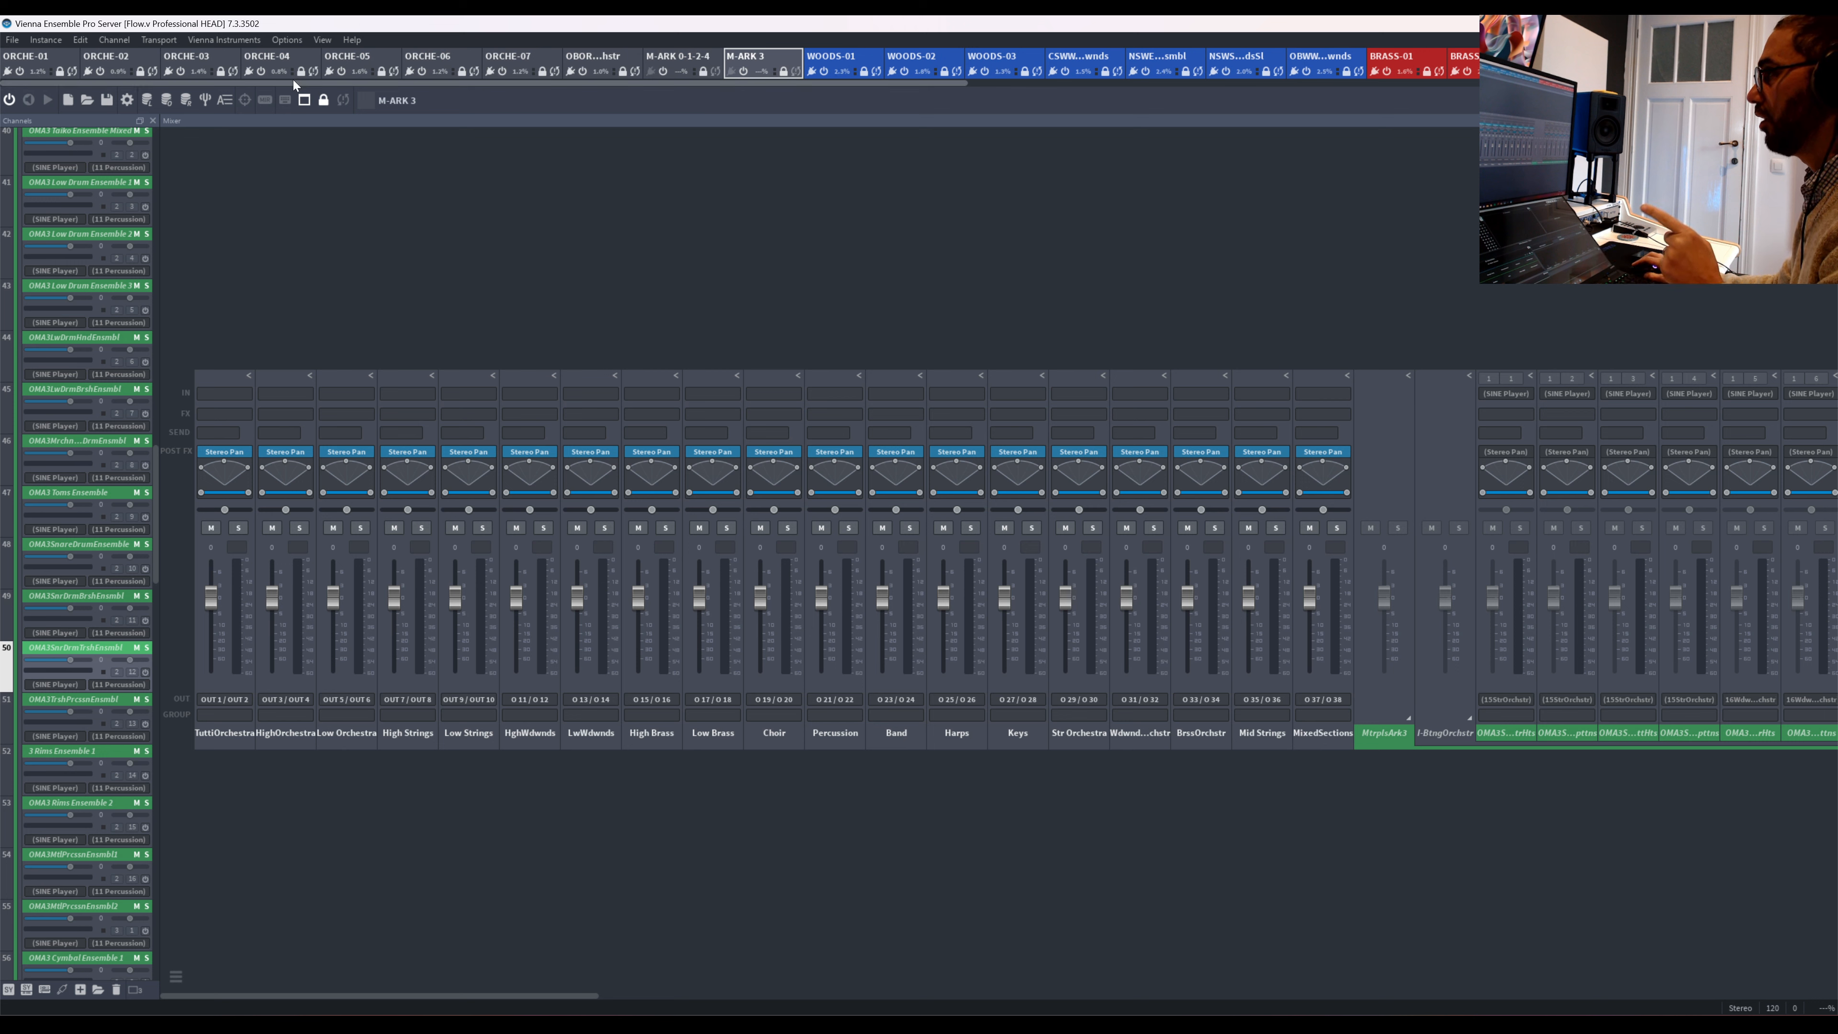
{"action": "left_click_drag", "start_coordinate": [348, 83], "coordinate": [1458, 112]}
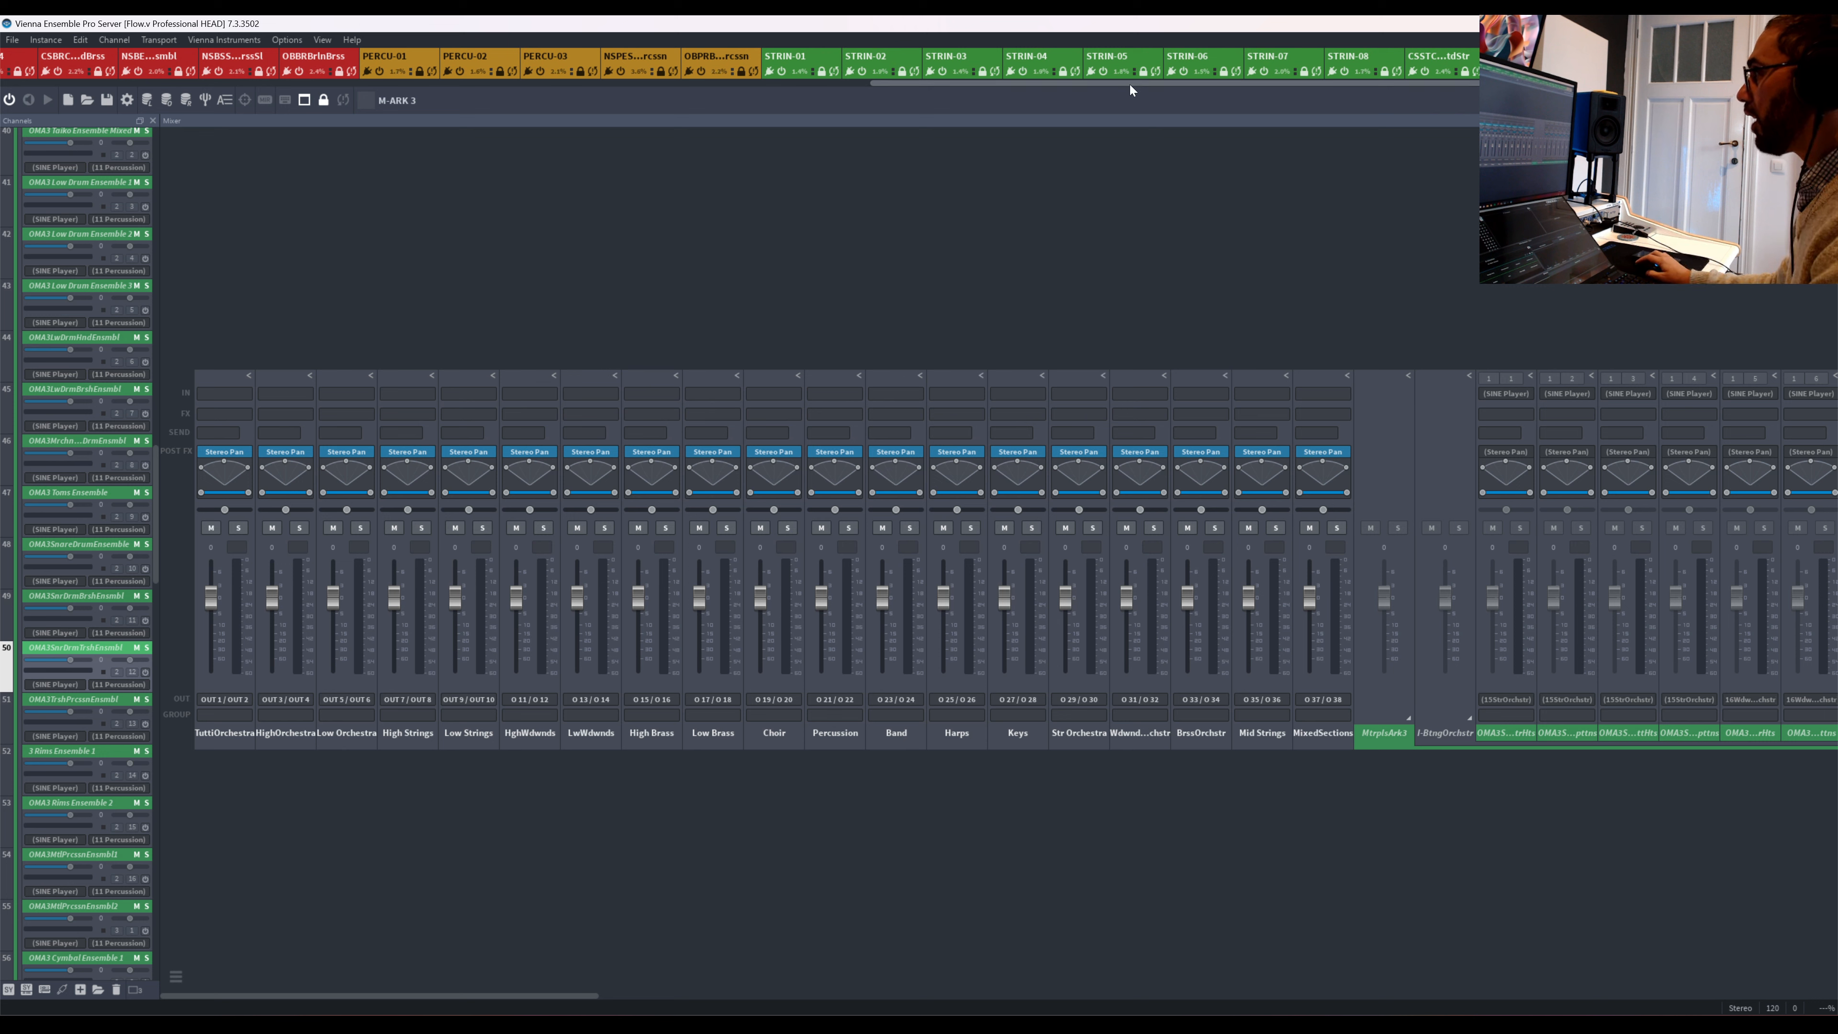
{"action": "left_click_drag", "start_coordinate": [1130, 85], "coordinate": [682, 85]}
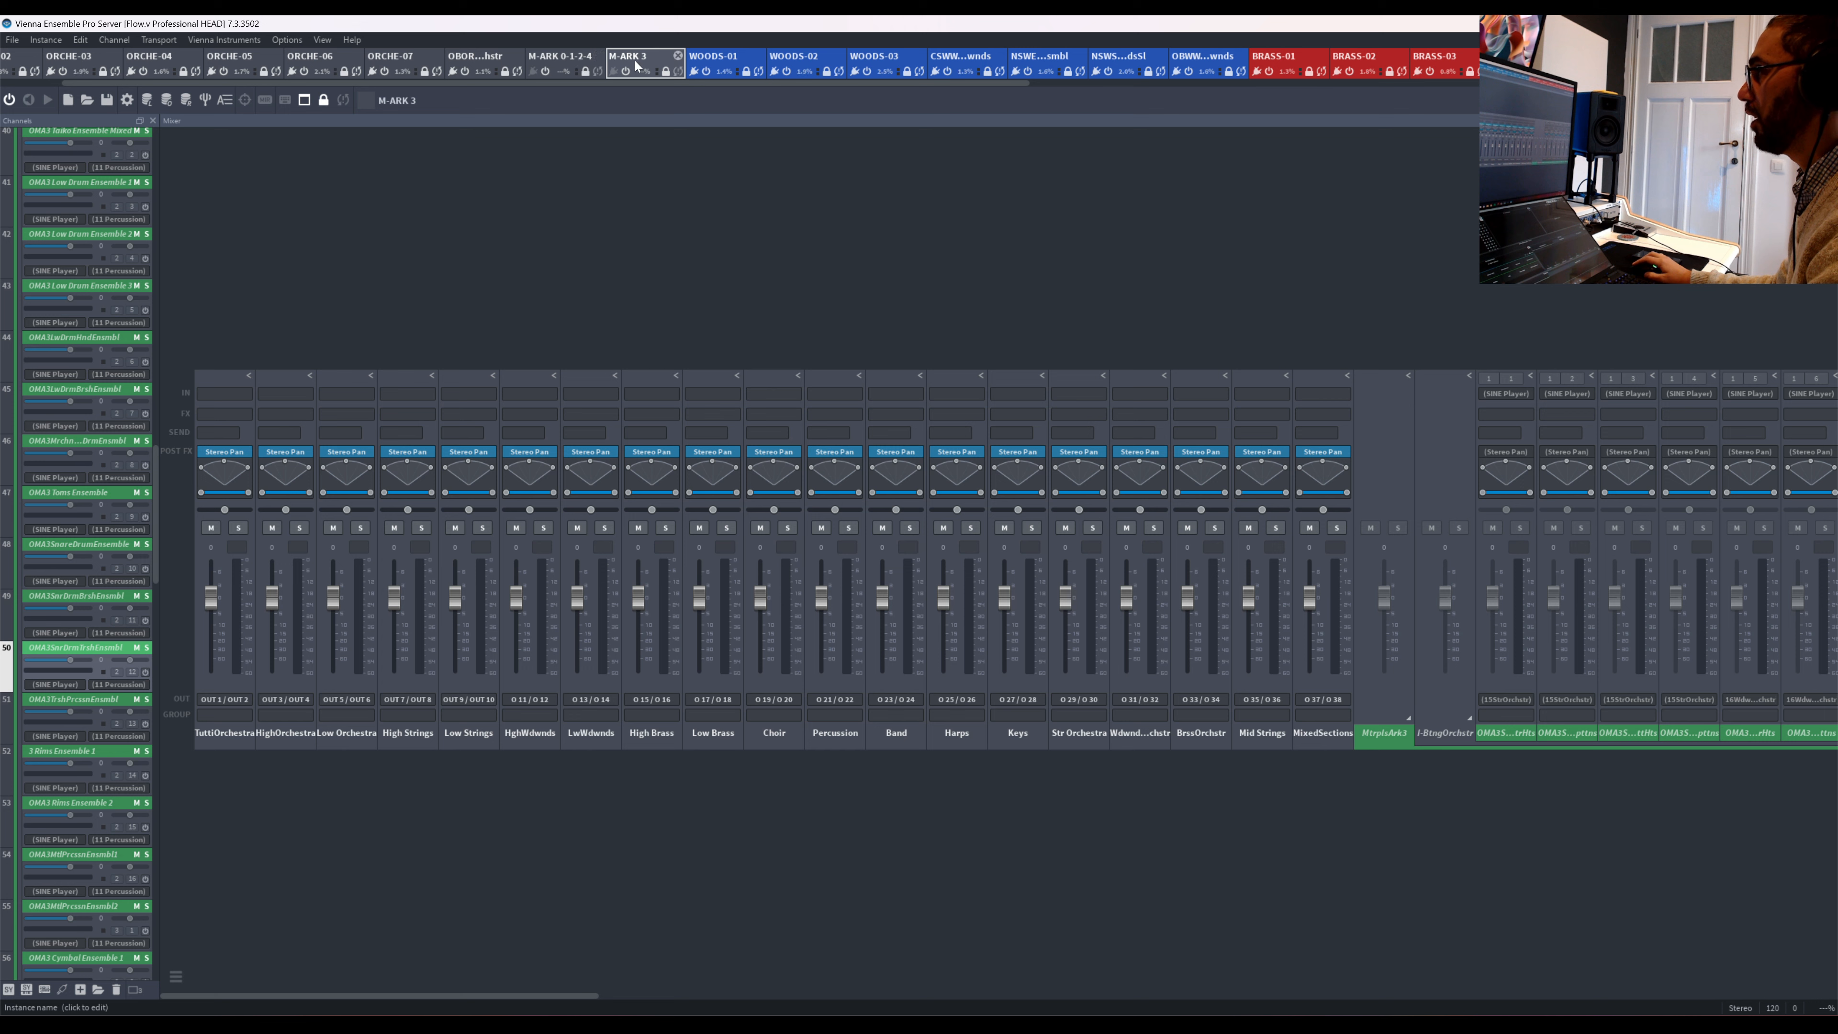
{"action": "left_click_drag", "start_coordinate": [676, 86], "coordinate": [570, 130]}
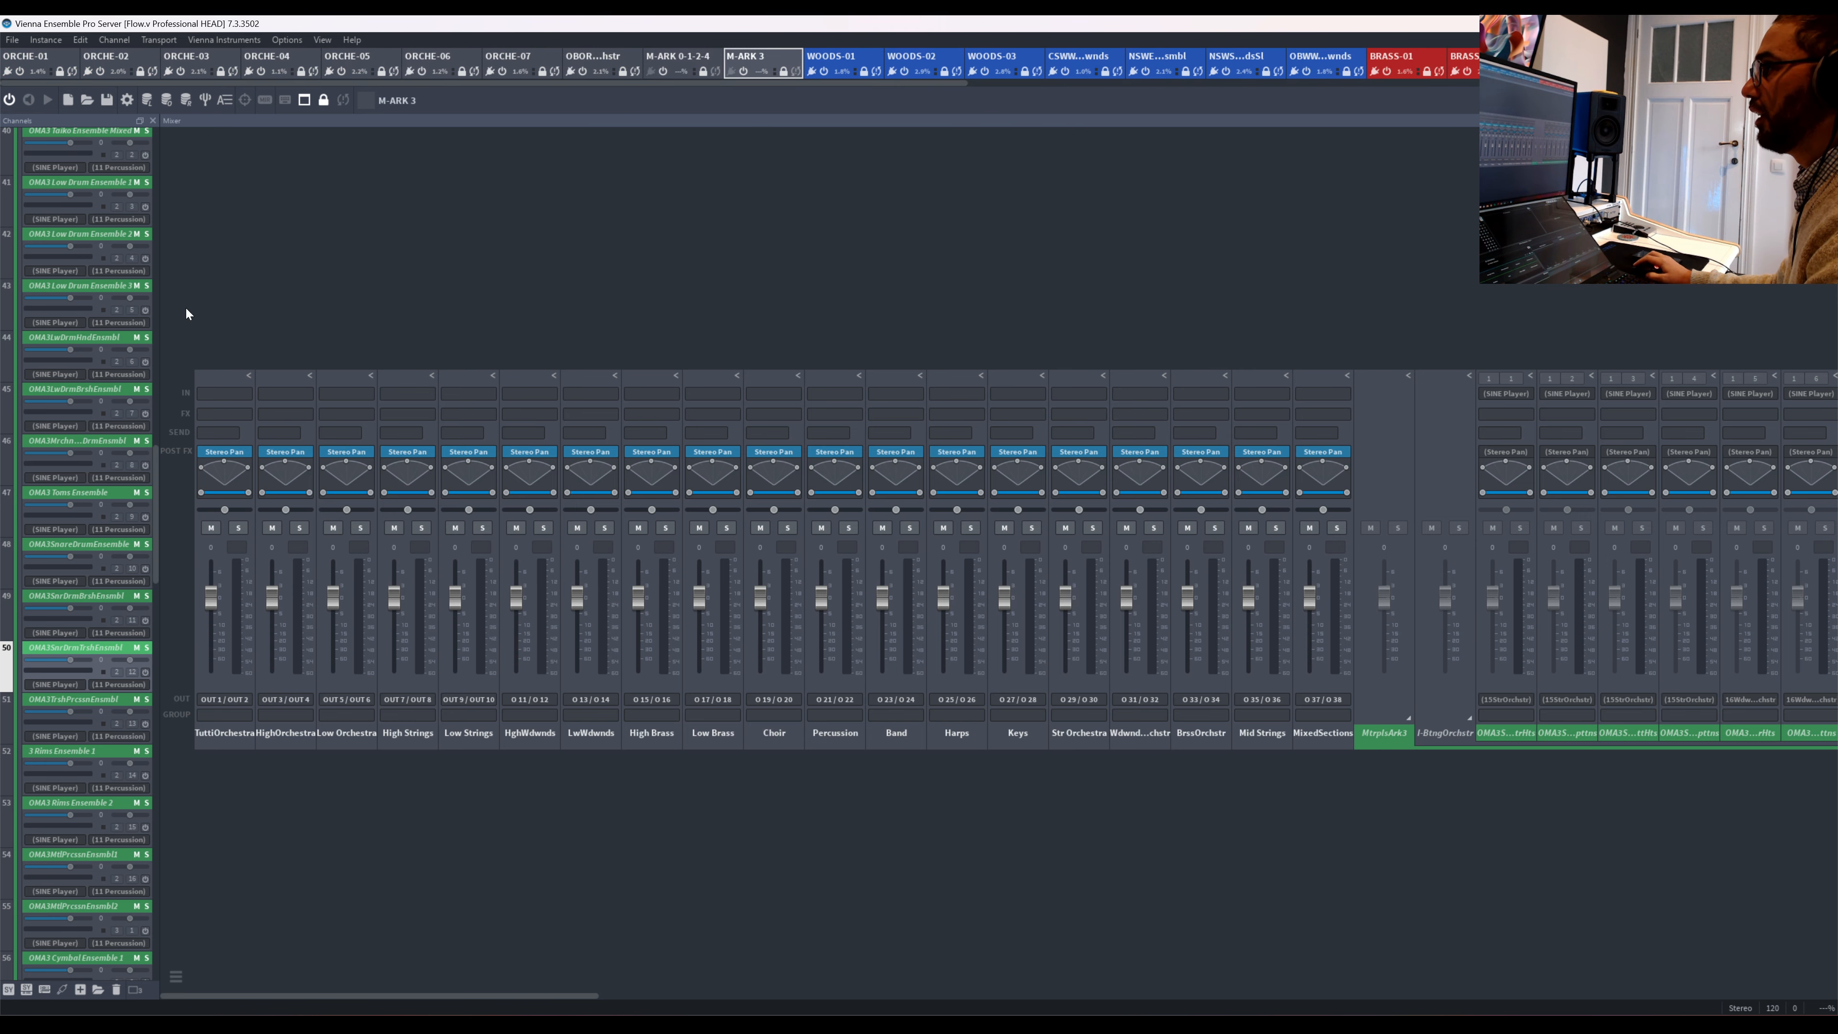
{"action": "left_click_drag", "start_coordinate": [153, 525], "coordinate": [152, 193]}
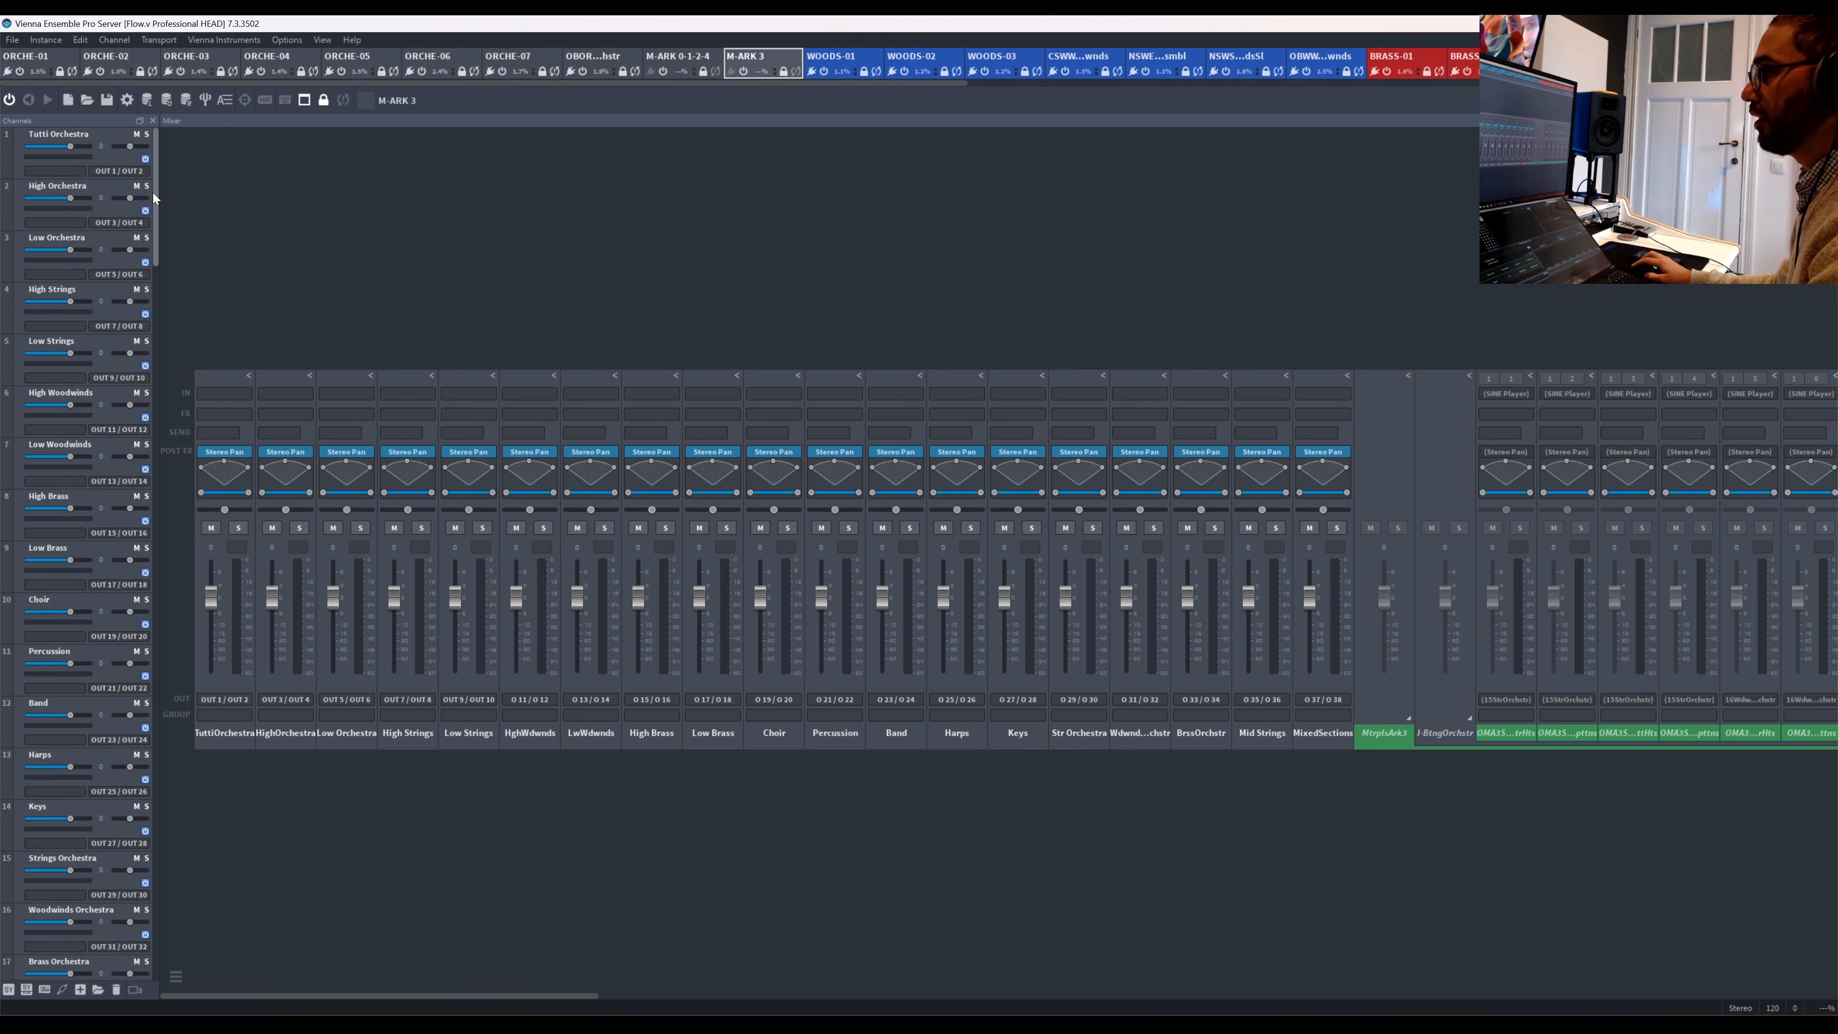
Inspect the channels of the ORCHE-02, WOODS-01, WOODS-02 and WOODS-03 instances and look over the brass, percussion and string instances
{"action": "left_click", "coordinate": [107, 57]}
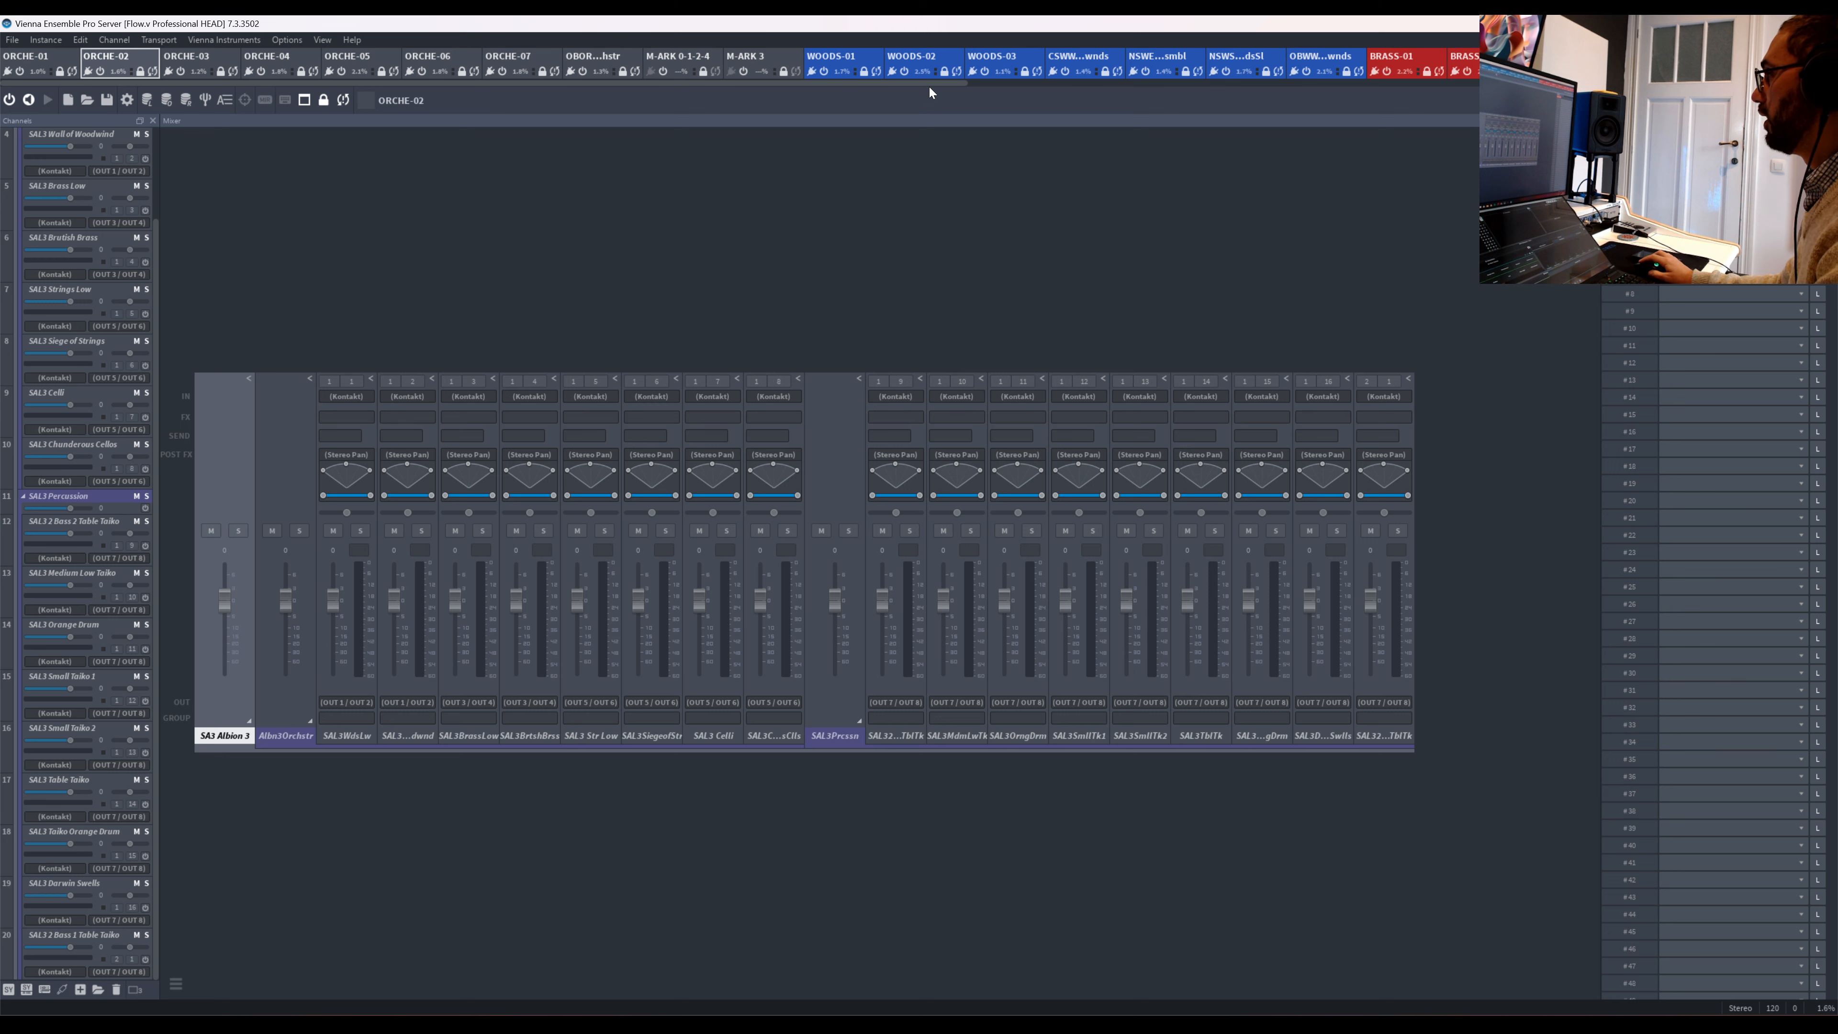
{"action": "left_click_drag", "start_coordinate": [929, 87], "coordinate": [1003, 87]}
{"action": "left_click", "coordinate": [716, 71]}
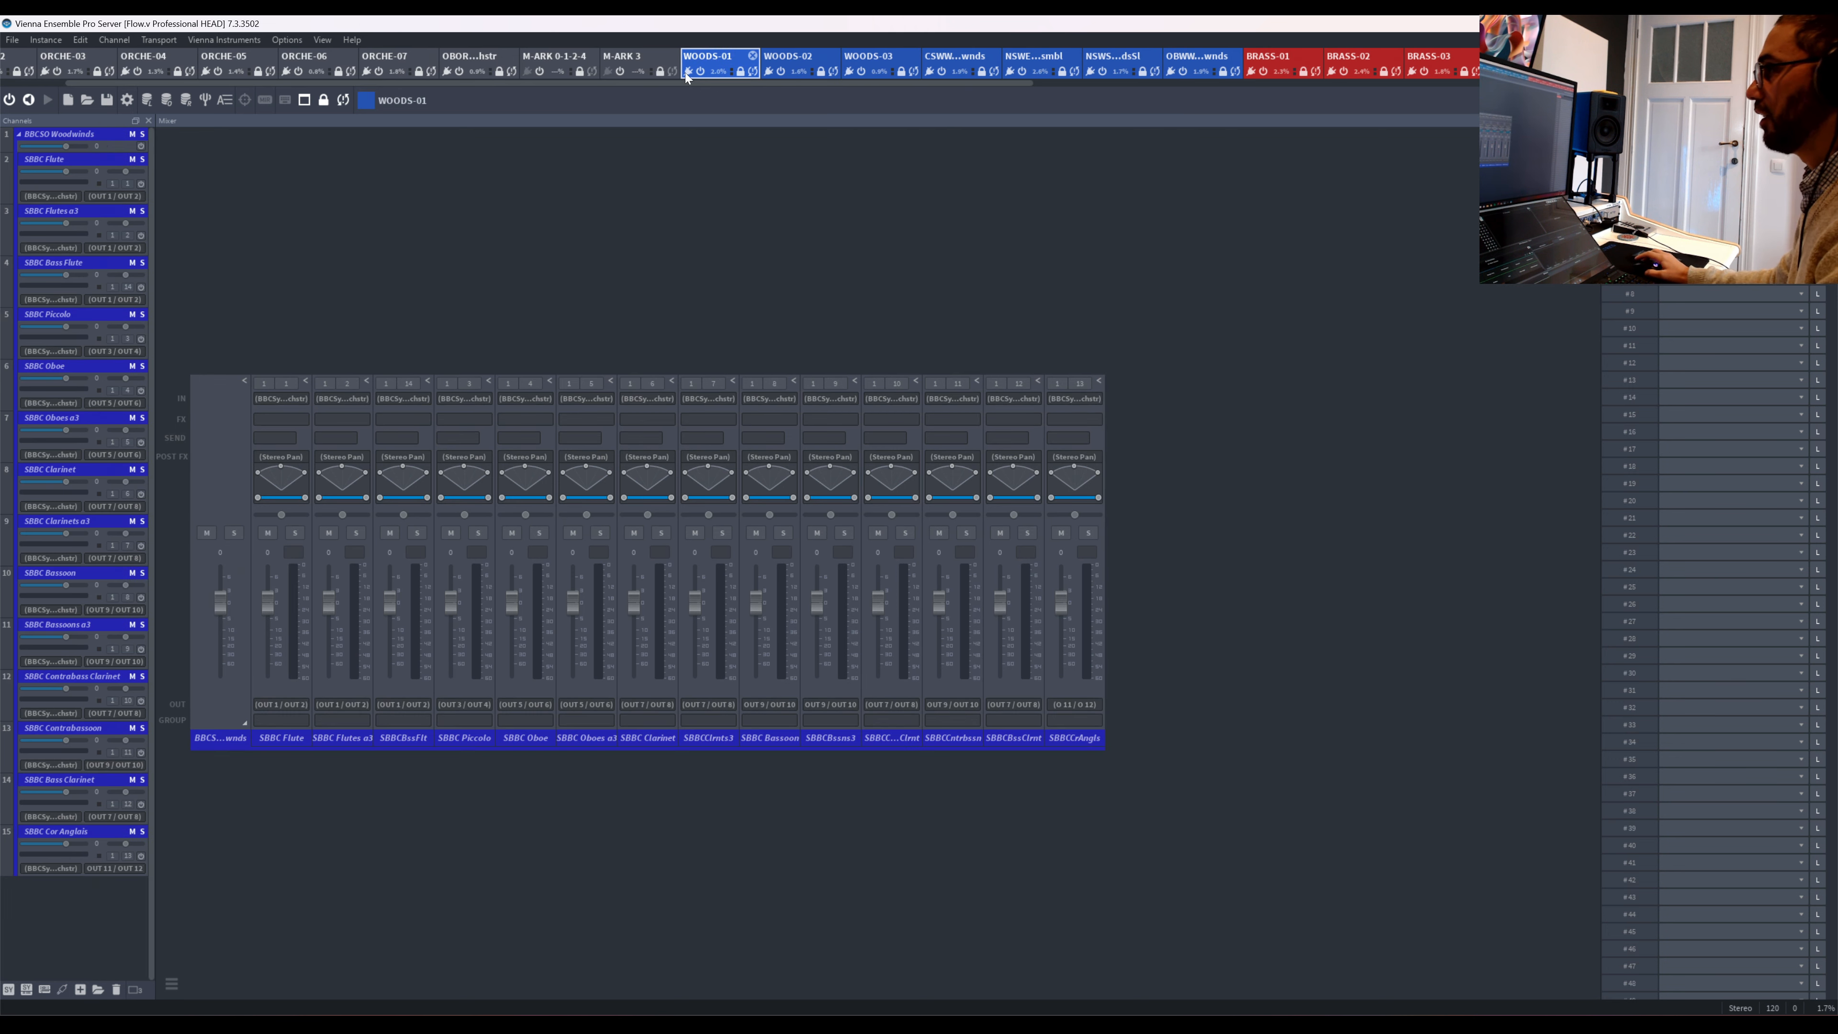
{"action": "left_click", "coordinate": [802, 66]}
{"action": "left_click", "coordinate": [887, 66]}
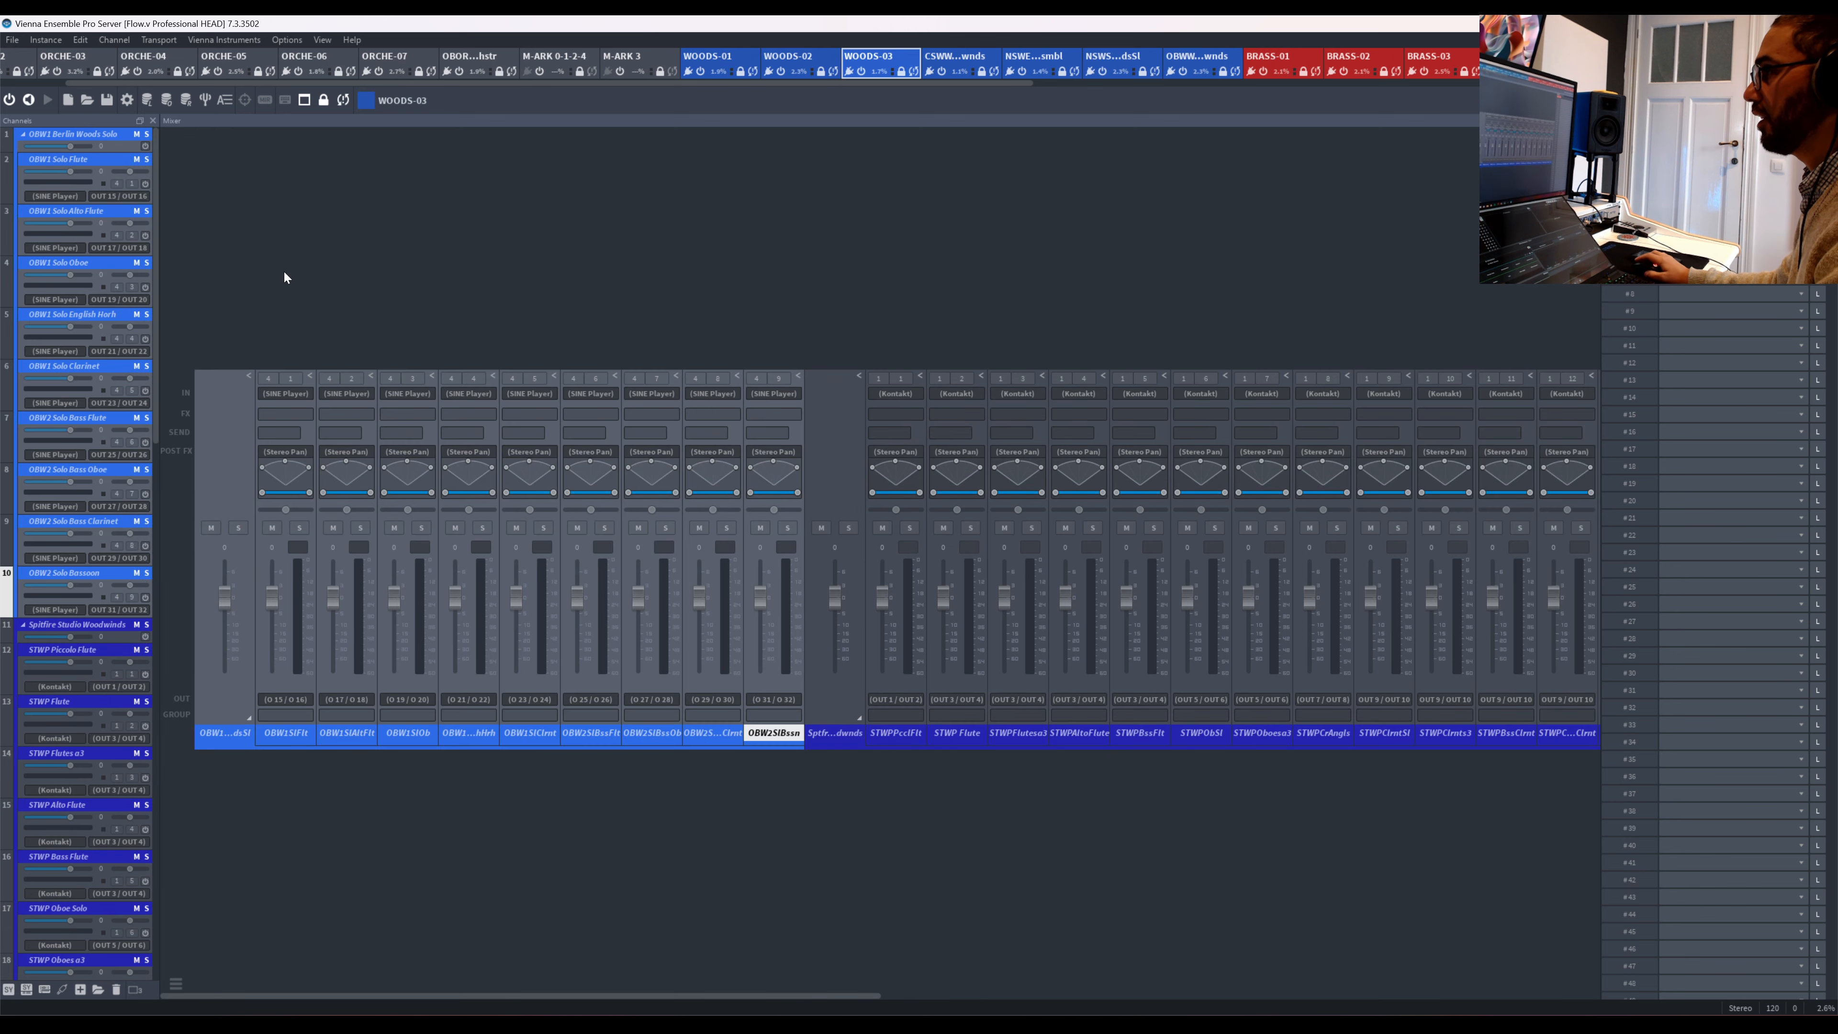
{"action": "left_click_drag", "start_coordinate": [156, 411], "coordinate": [160, 749]}
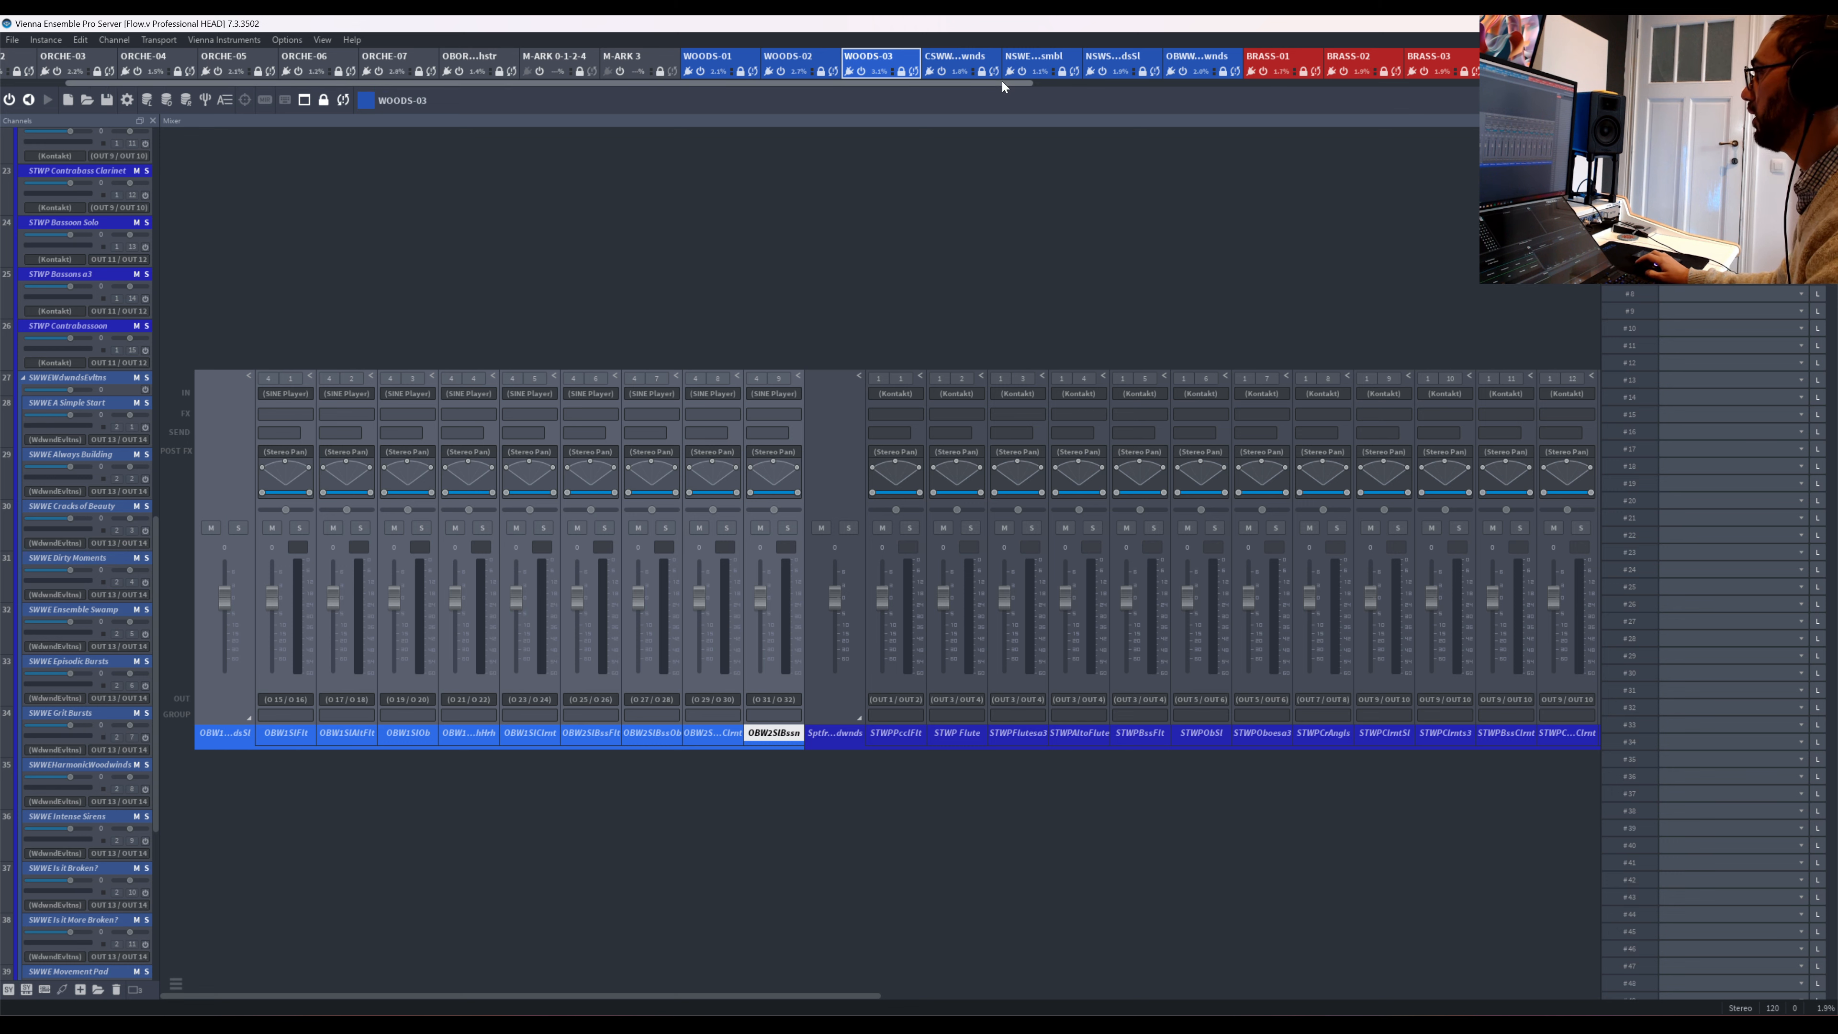
{"action": "left_click_drag", "start_coordinate": [1003, 82], "coordinate": [1348, 82]}
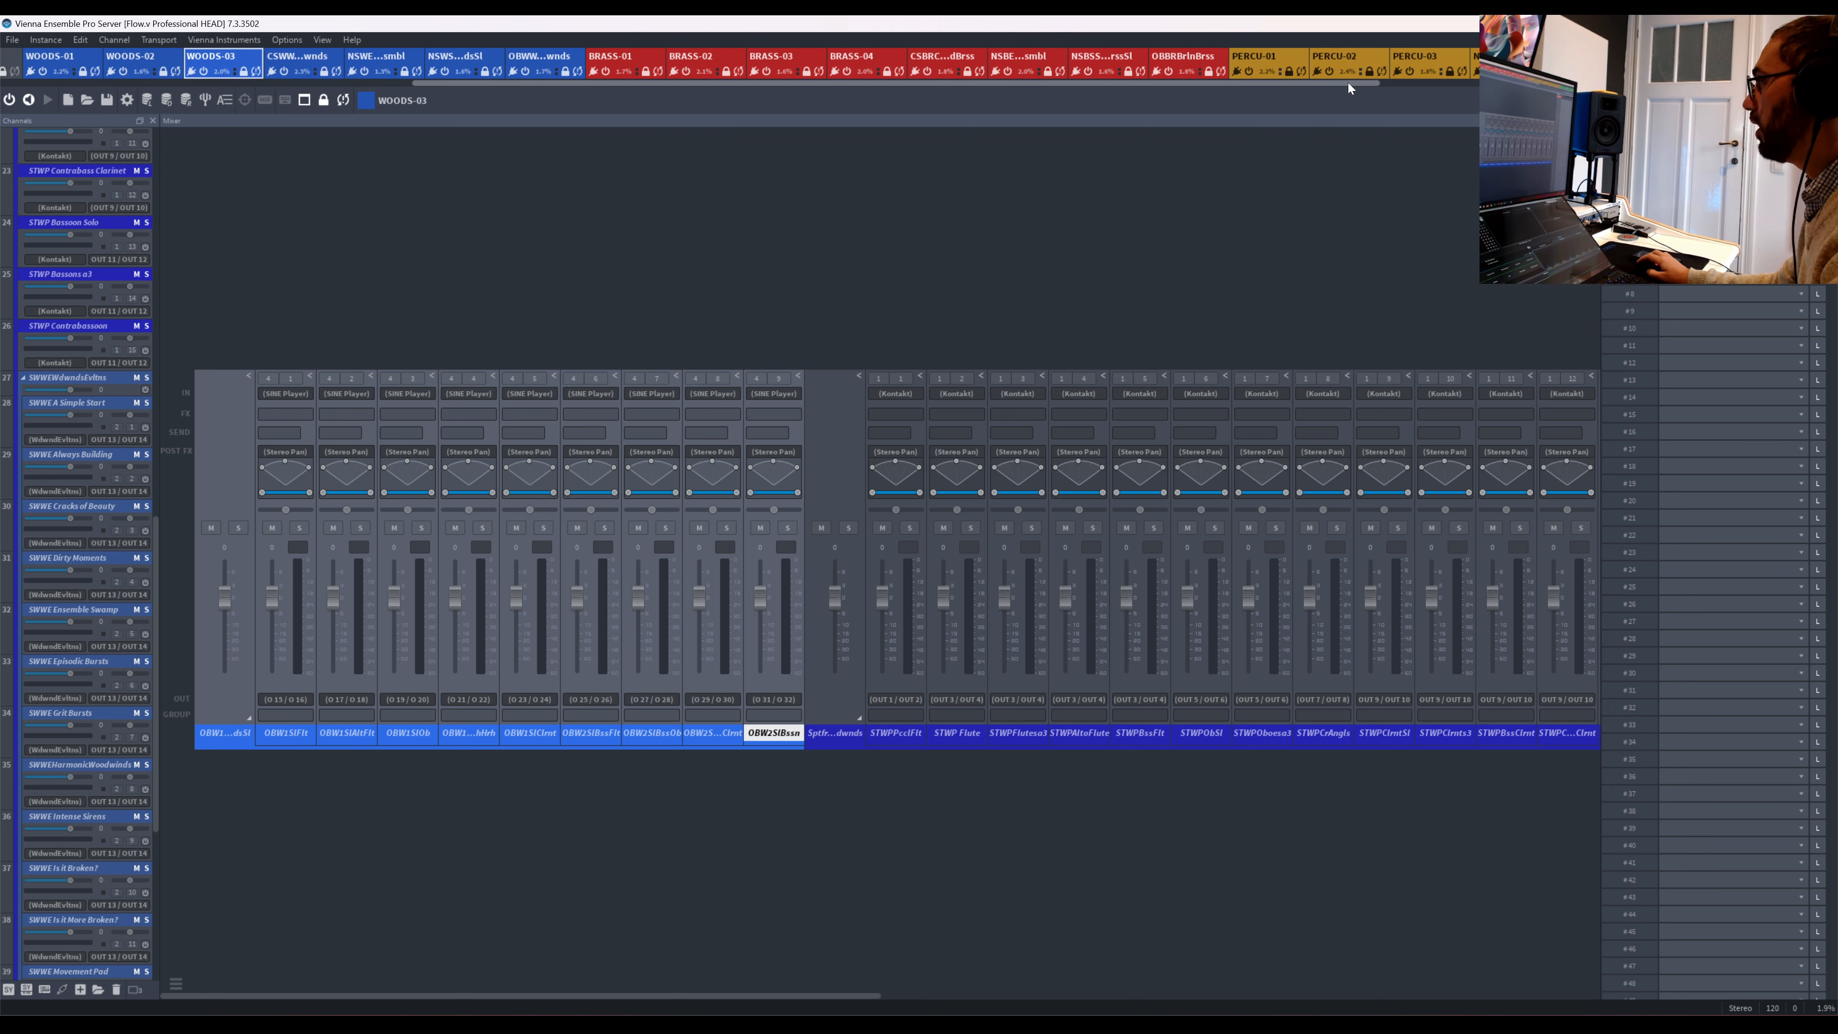
{"action": "left_click_drag", "start_coordinate": [1350, 85], "coordinate": [1709, 85]}
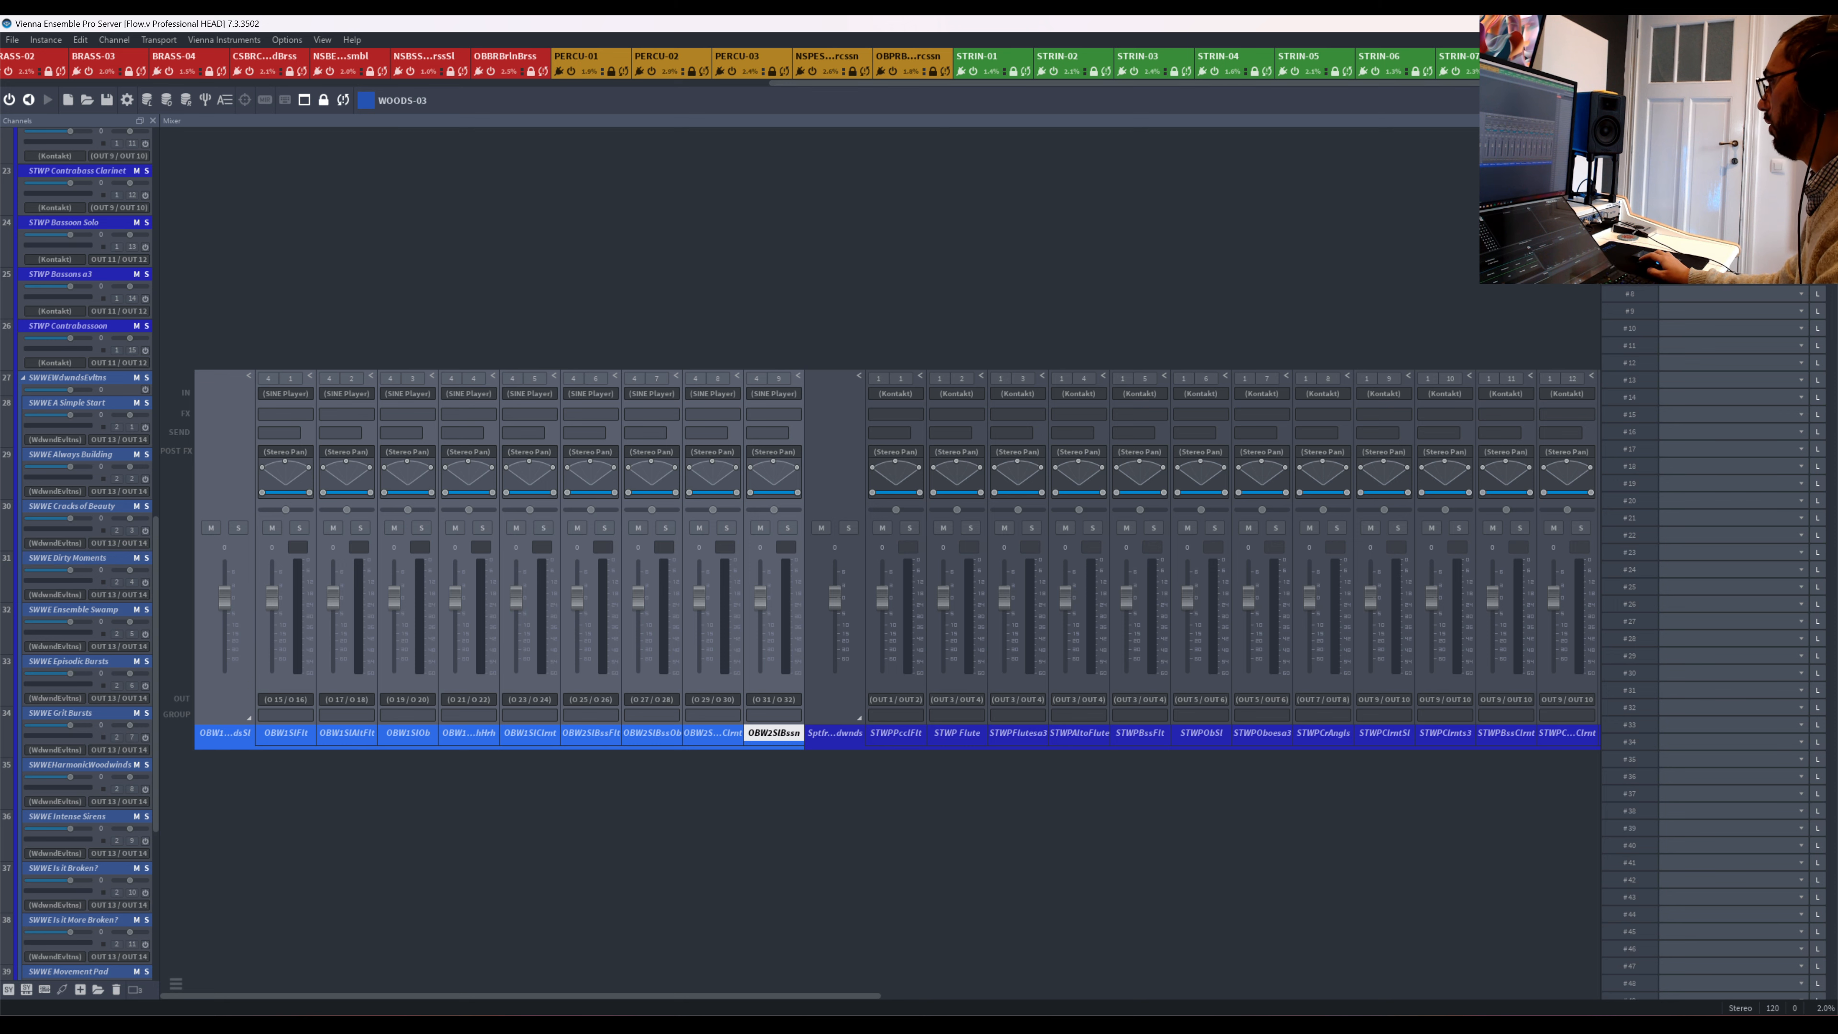
Switch back to the Cubase project and review the track list from the orchestra folder to the choir tracks at its end
{"action": "left_click", "coordinate": [1755, 23]}
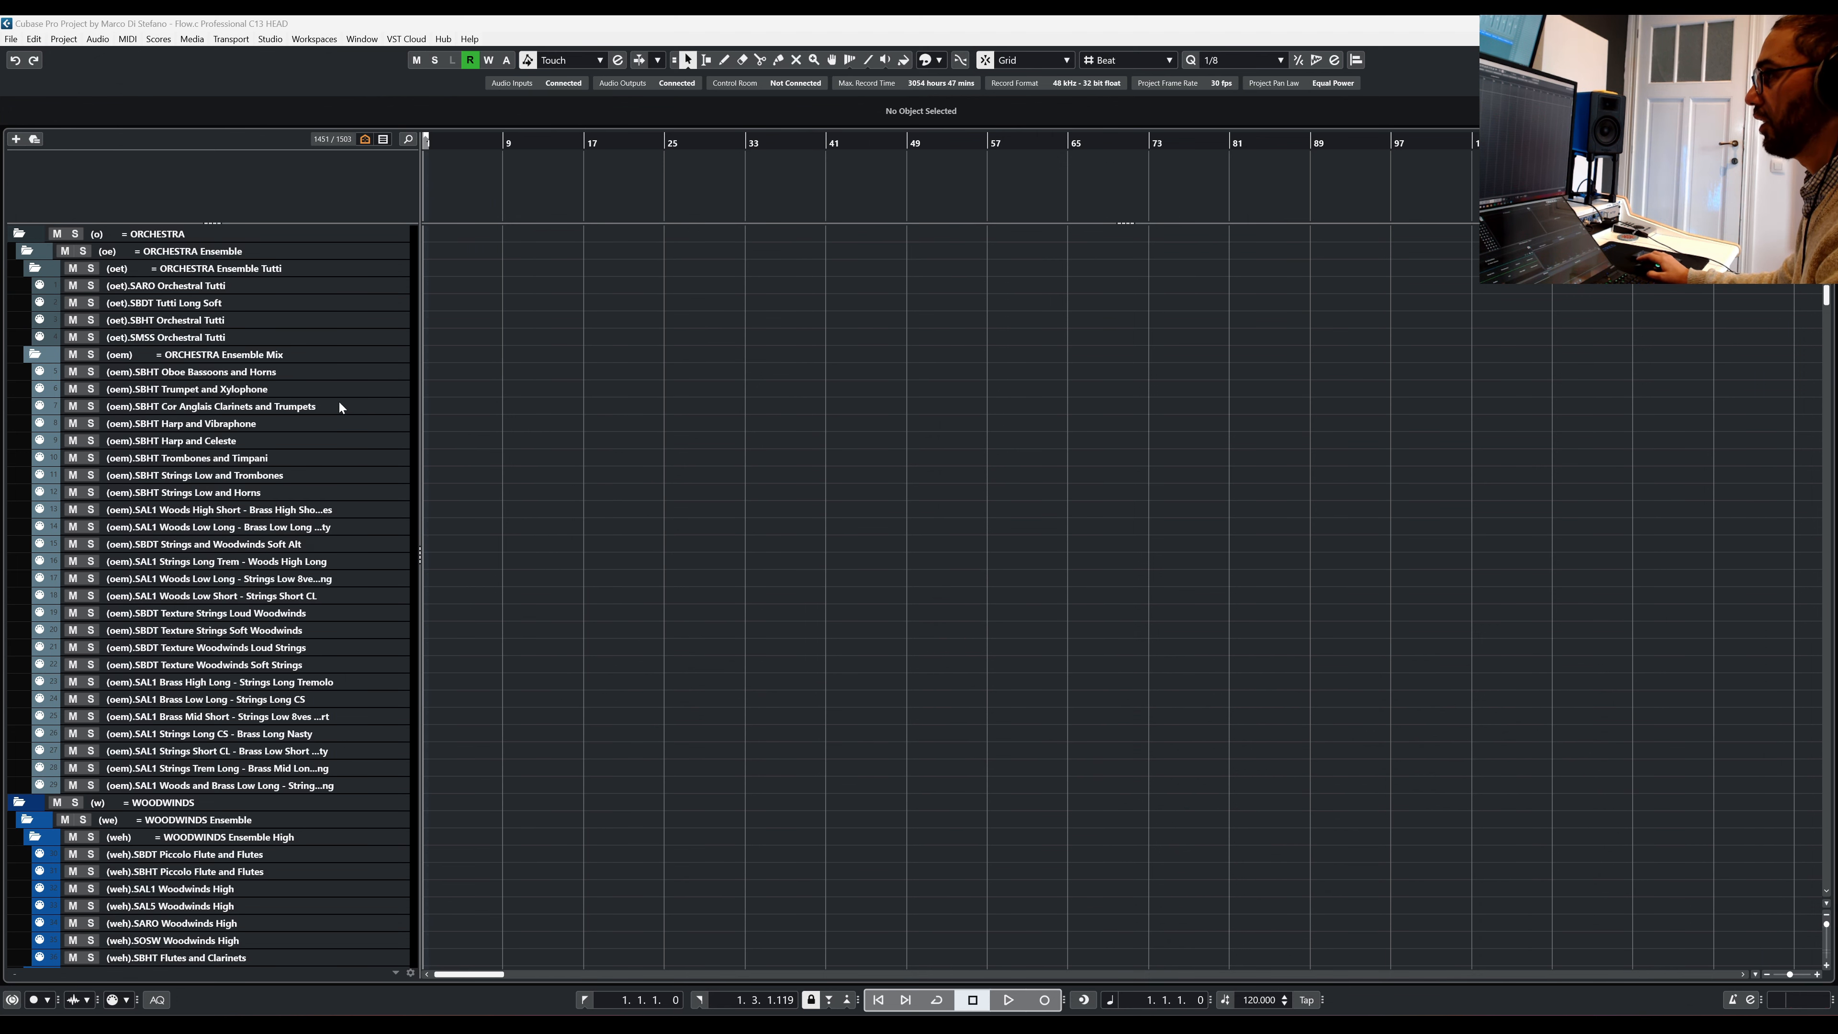
{"action": "scroll", "coordinate": [303, 402], "scroll_direction": "down", "scroll_amount": 15}
{"action": "left_click_drag", "start_coordinate": [1825, 319], "coordinate": [1765, 876]}
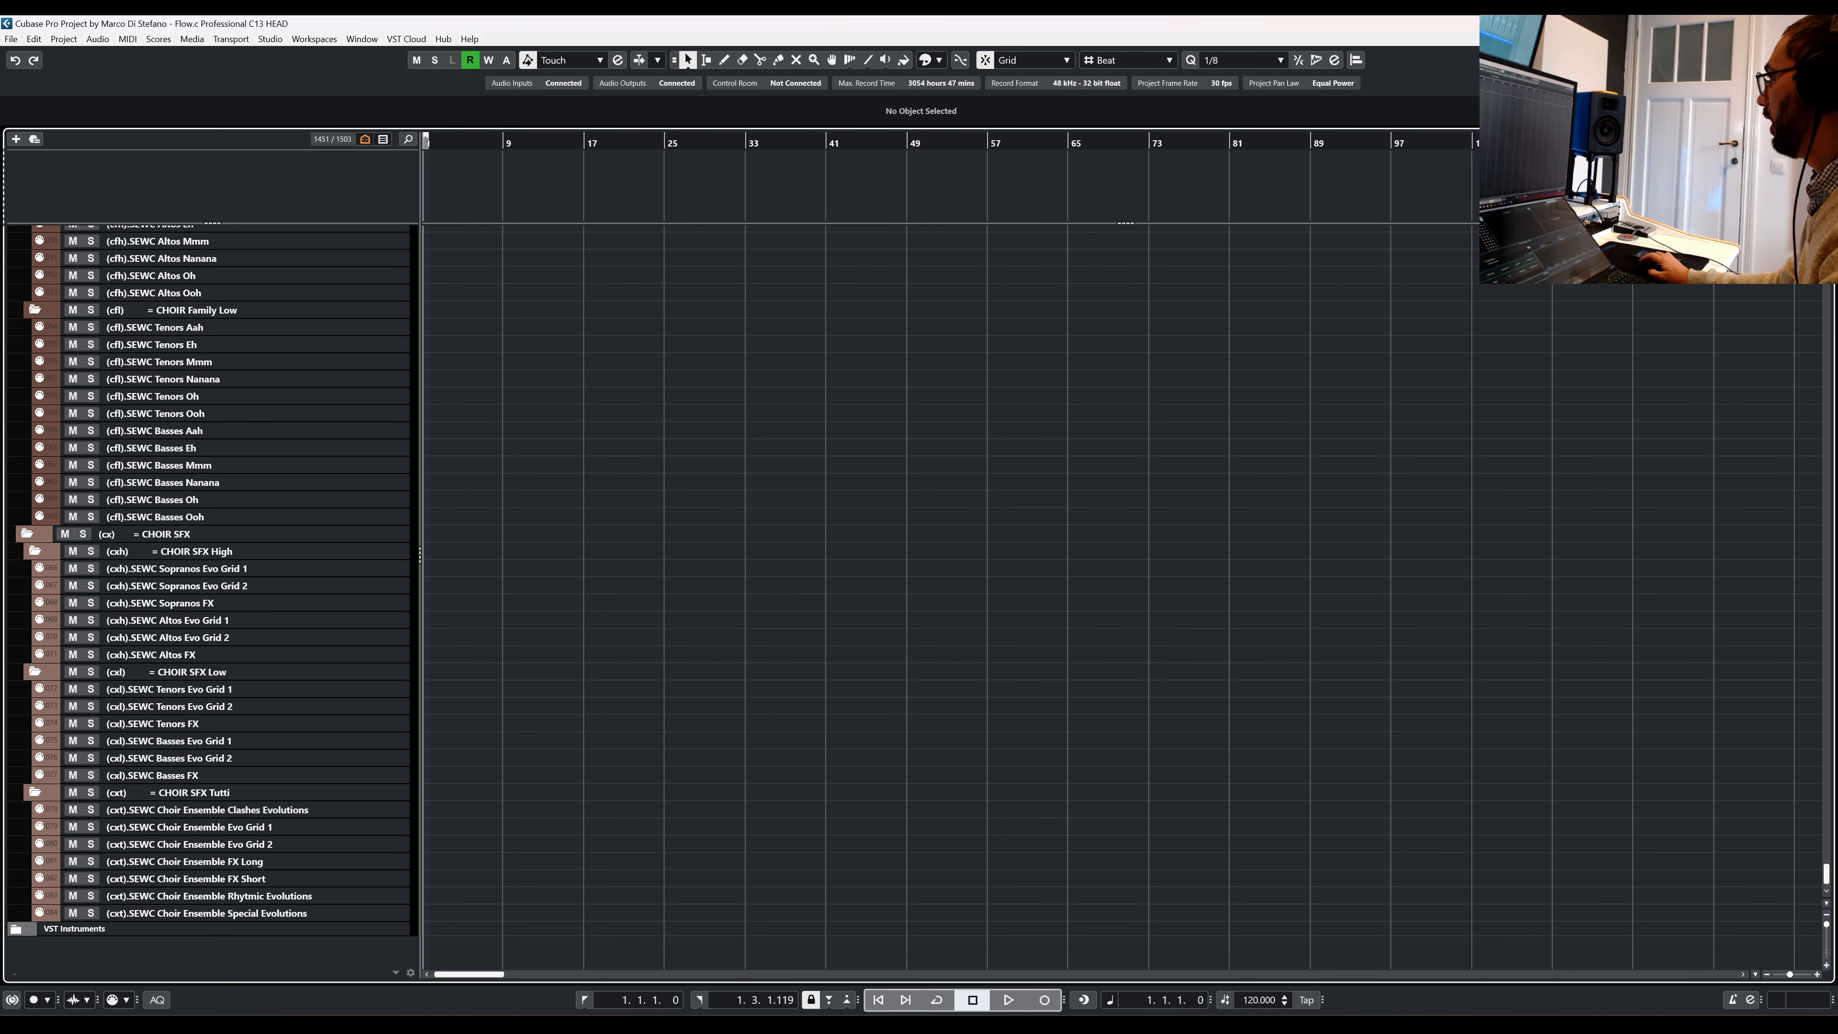
Display the VST instruments rack and look through its Vienna Ensemble Pro track and rack instruments
{"action": "key", "text": "ctrl+alt+r"}
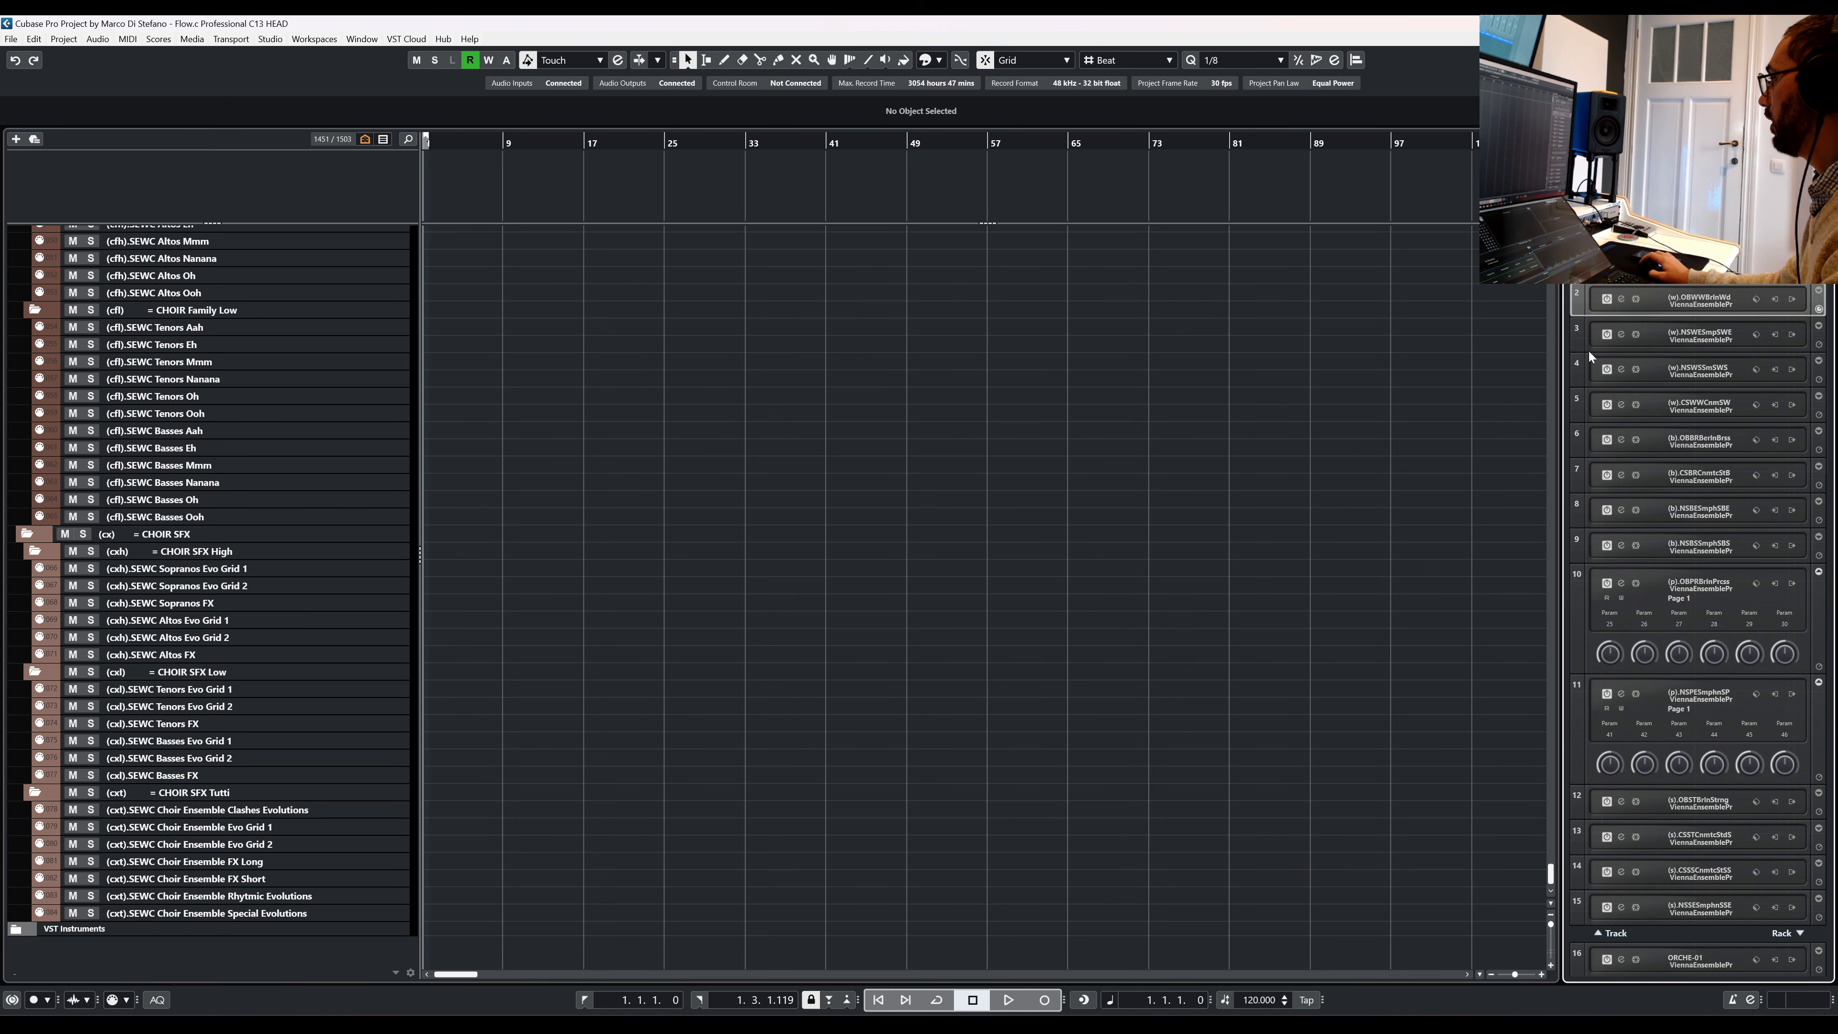
{"action": "scroll", "coordinate": [1580, 589], "scroll_direction": "down", "scroll_amount": 10}
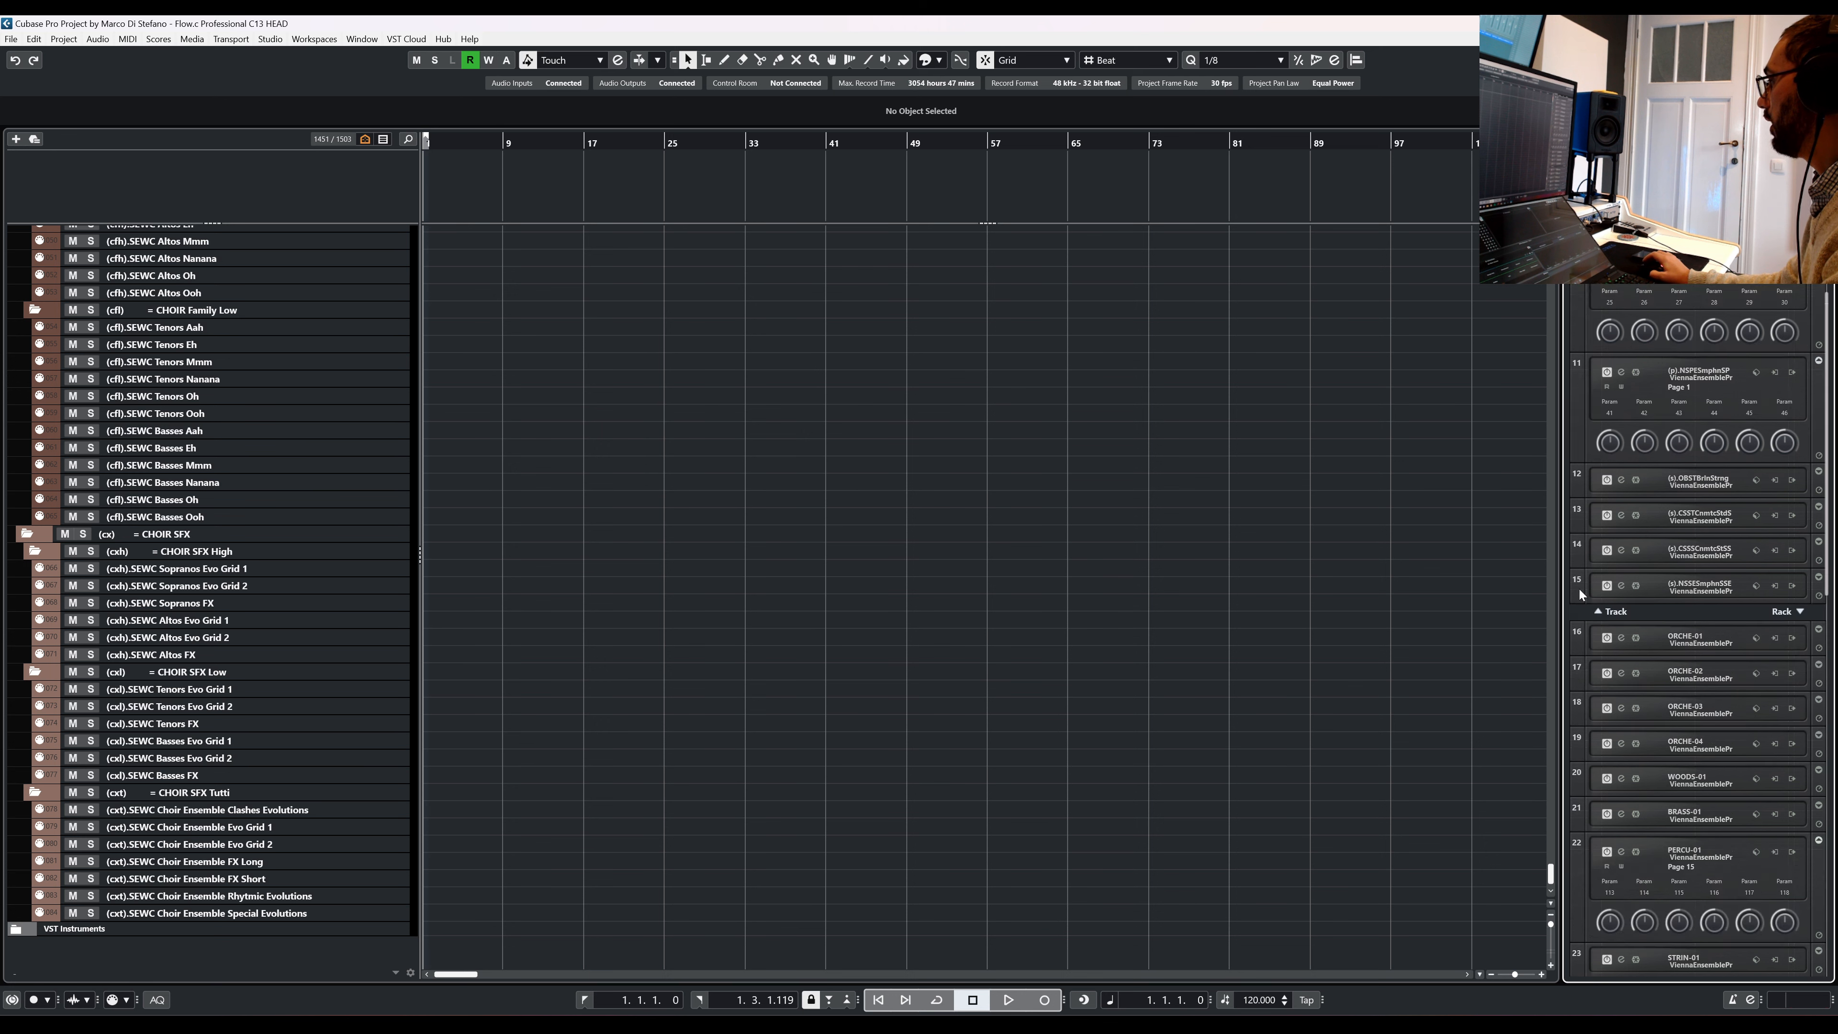
{"action": "scroll", "coordinate": [1579, 588], "scroll_direction": "down", "scroll_amount": 5}
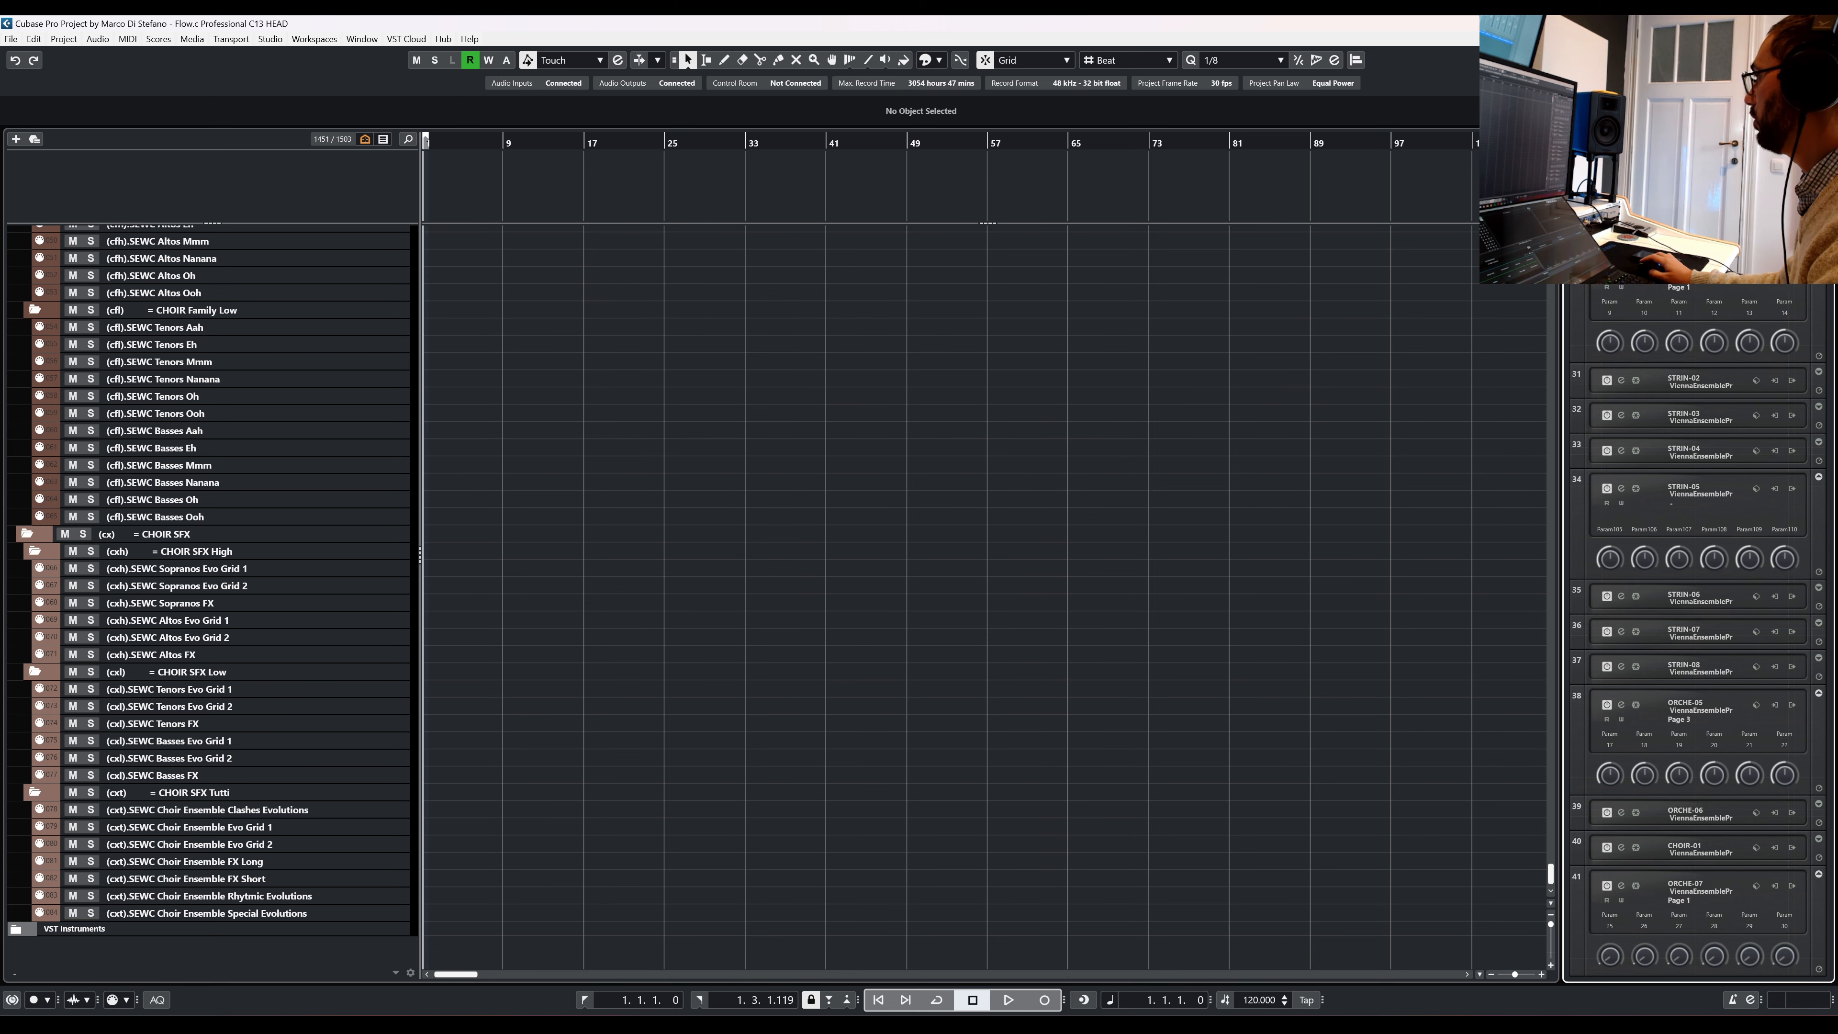
Show the track Inspector and select the OBOR Solo Violin I track in the STRINGS Solo High folder
{"action": "key", "text": "alt+i"}
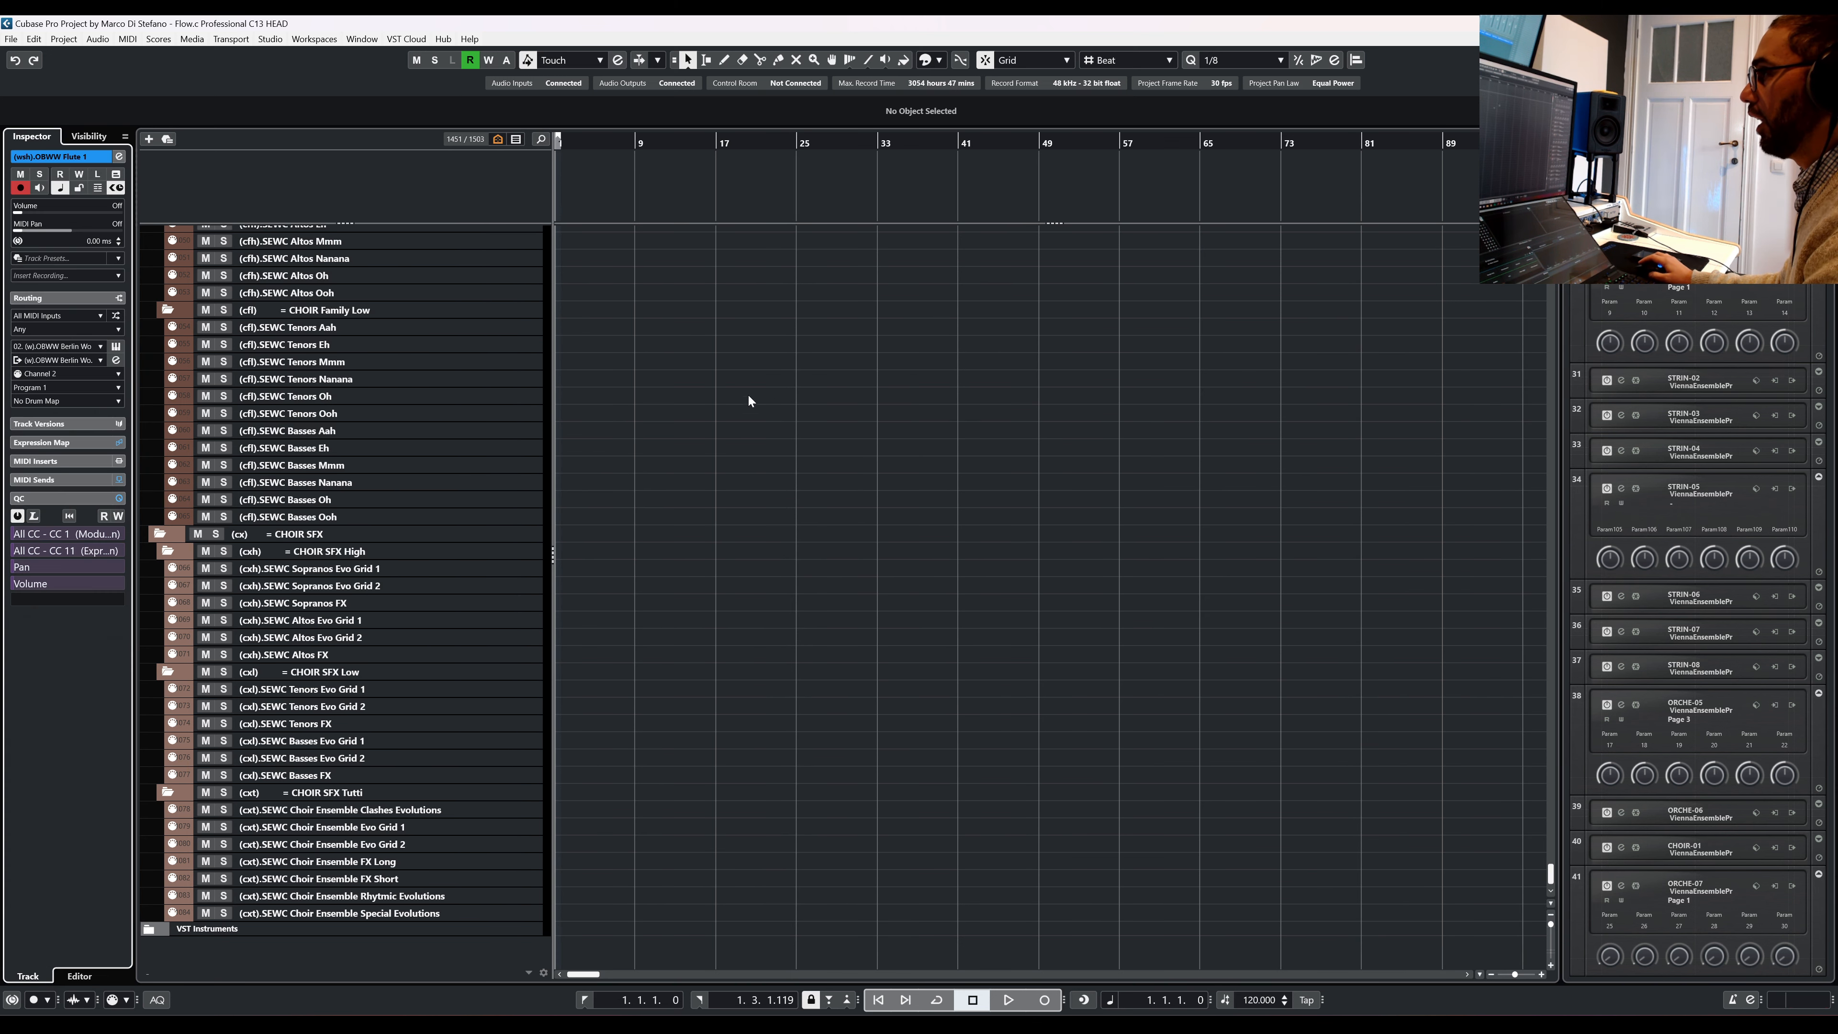
{"action": "left_click", "coordinate": [419, 274]}
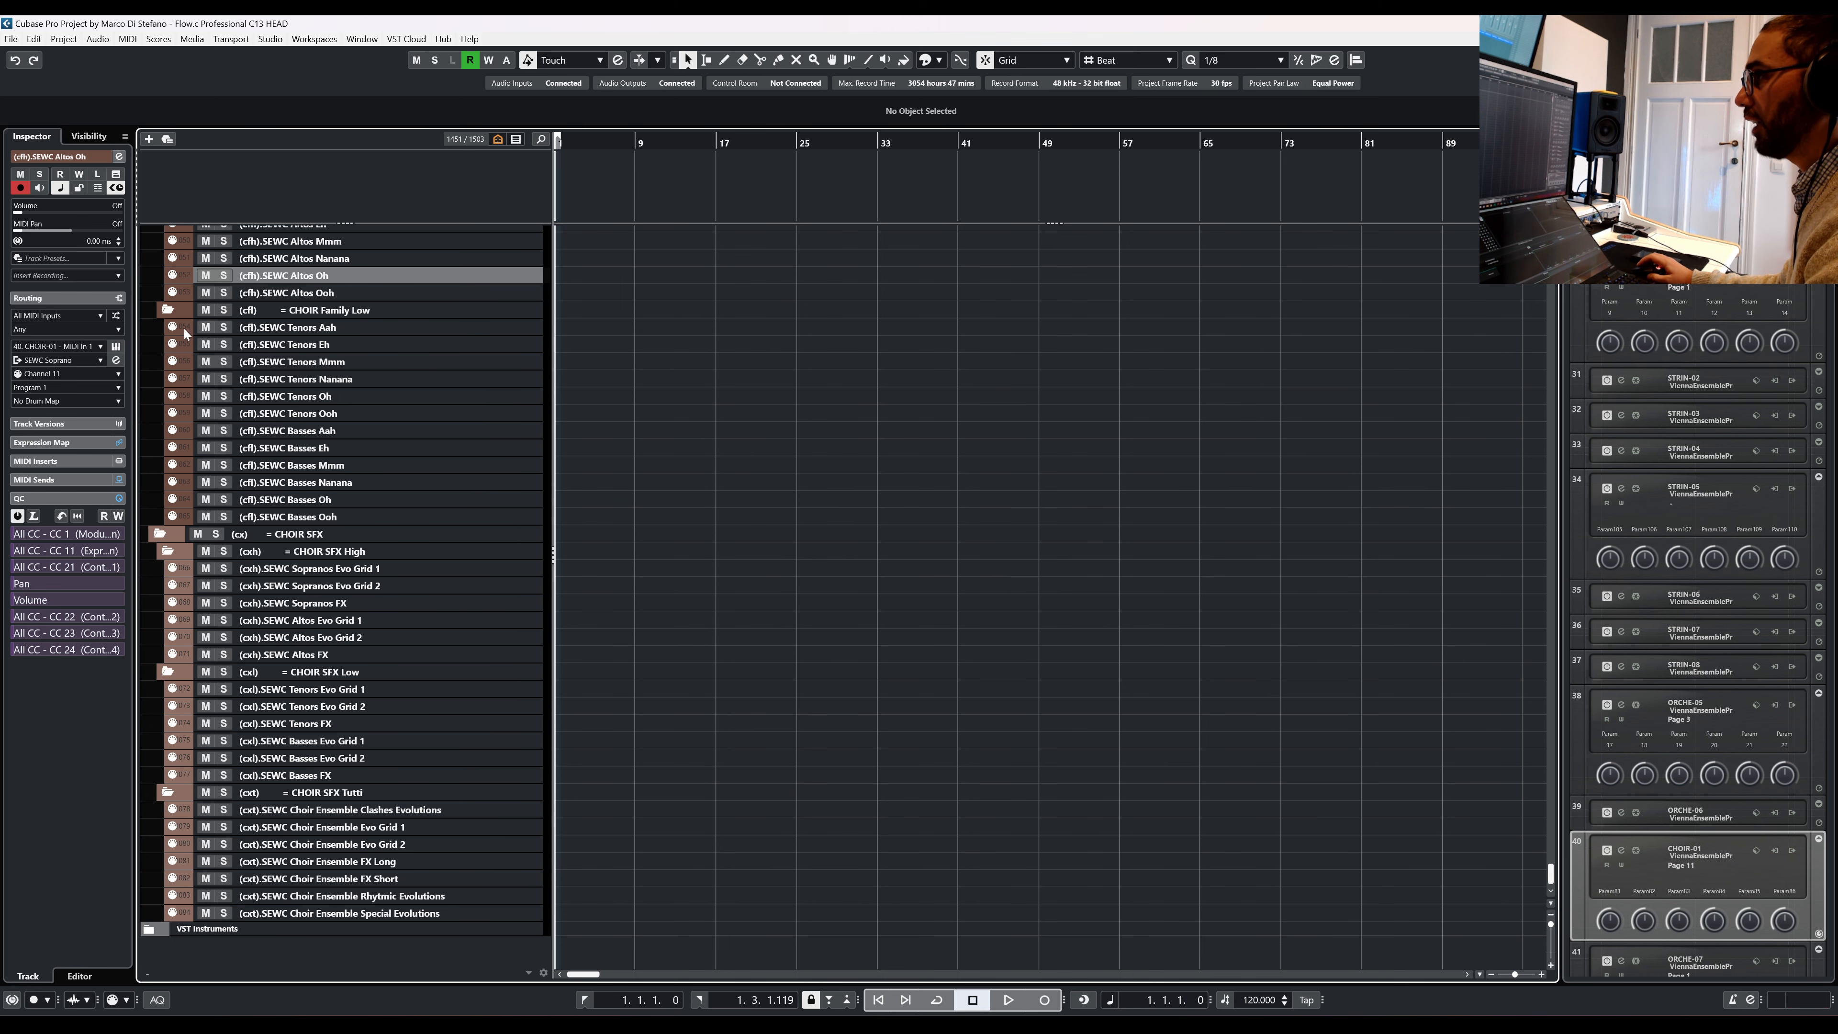
{"action": "scroll", "coordinate": [376, 456], "scroll_direction": "down", "scroll_amount": 20}
{"action": "scroll", "coordinate": [403, 528], "scroll_direction": "up", "scroll_amount": 20}
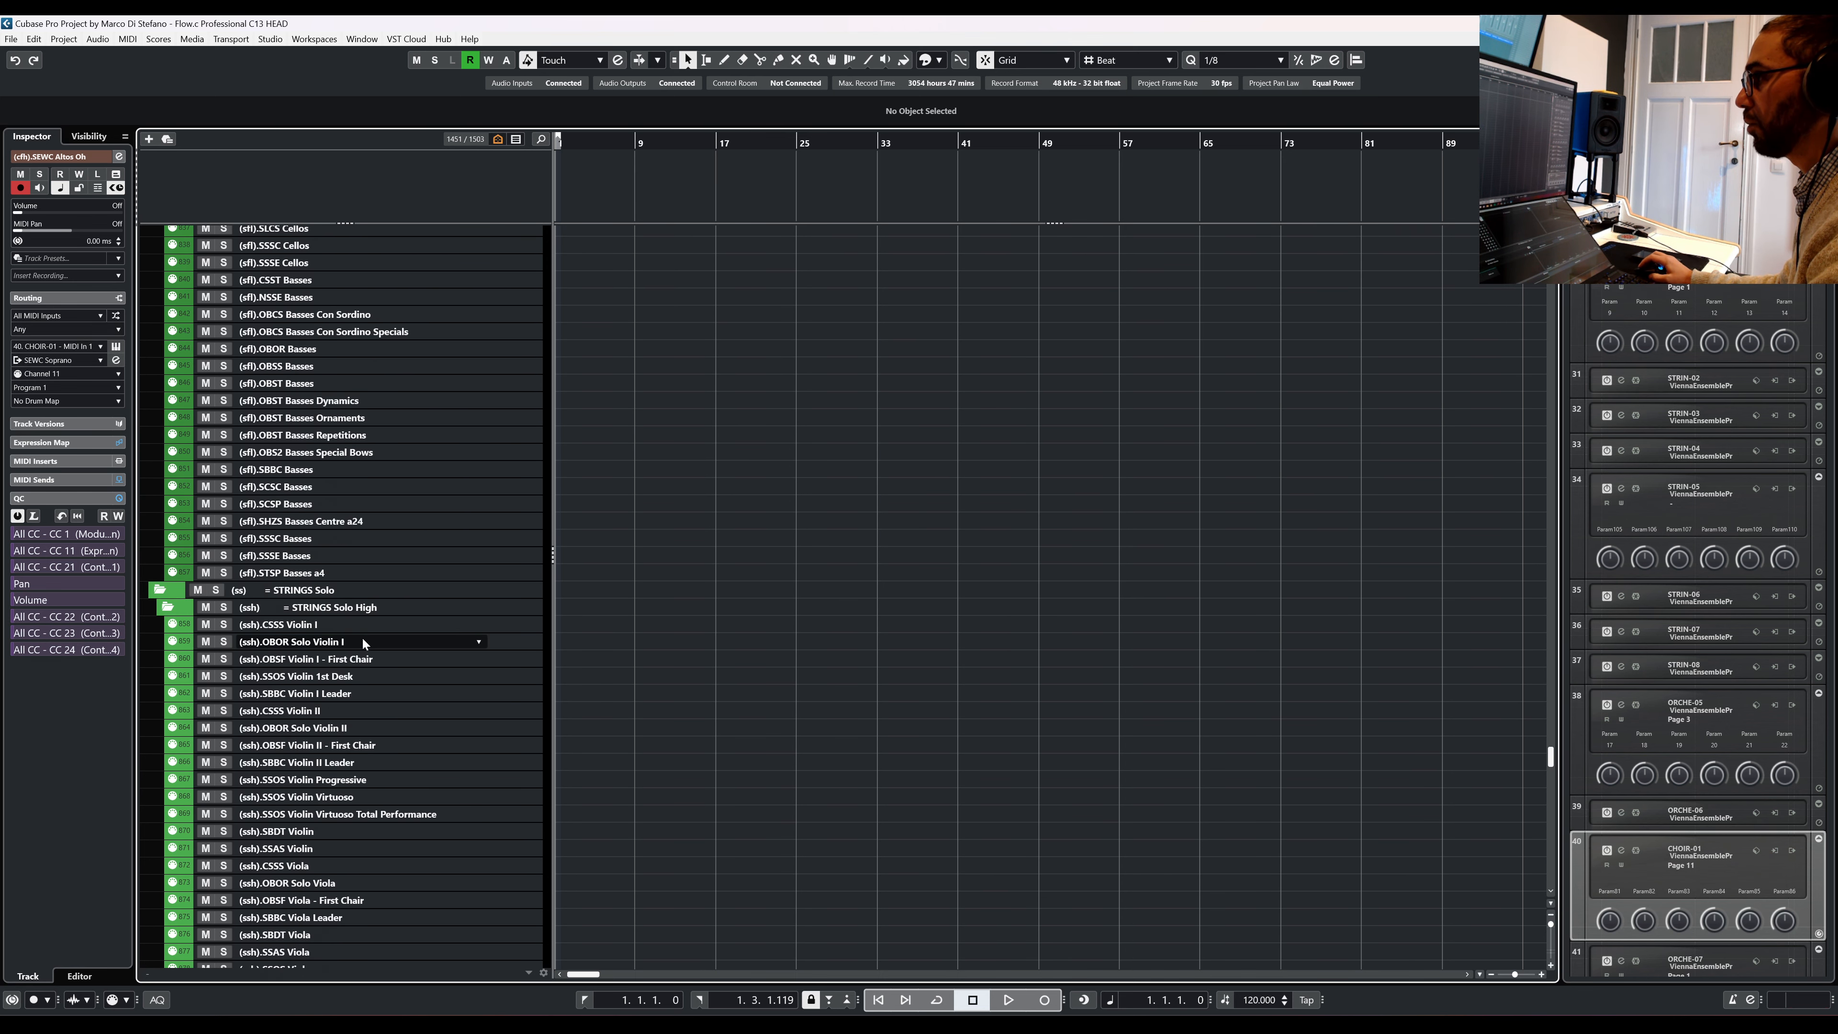
{"action": "left_click", "coordinate": [362, 636]}
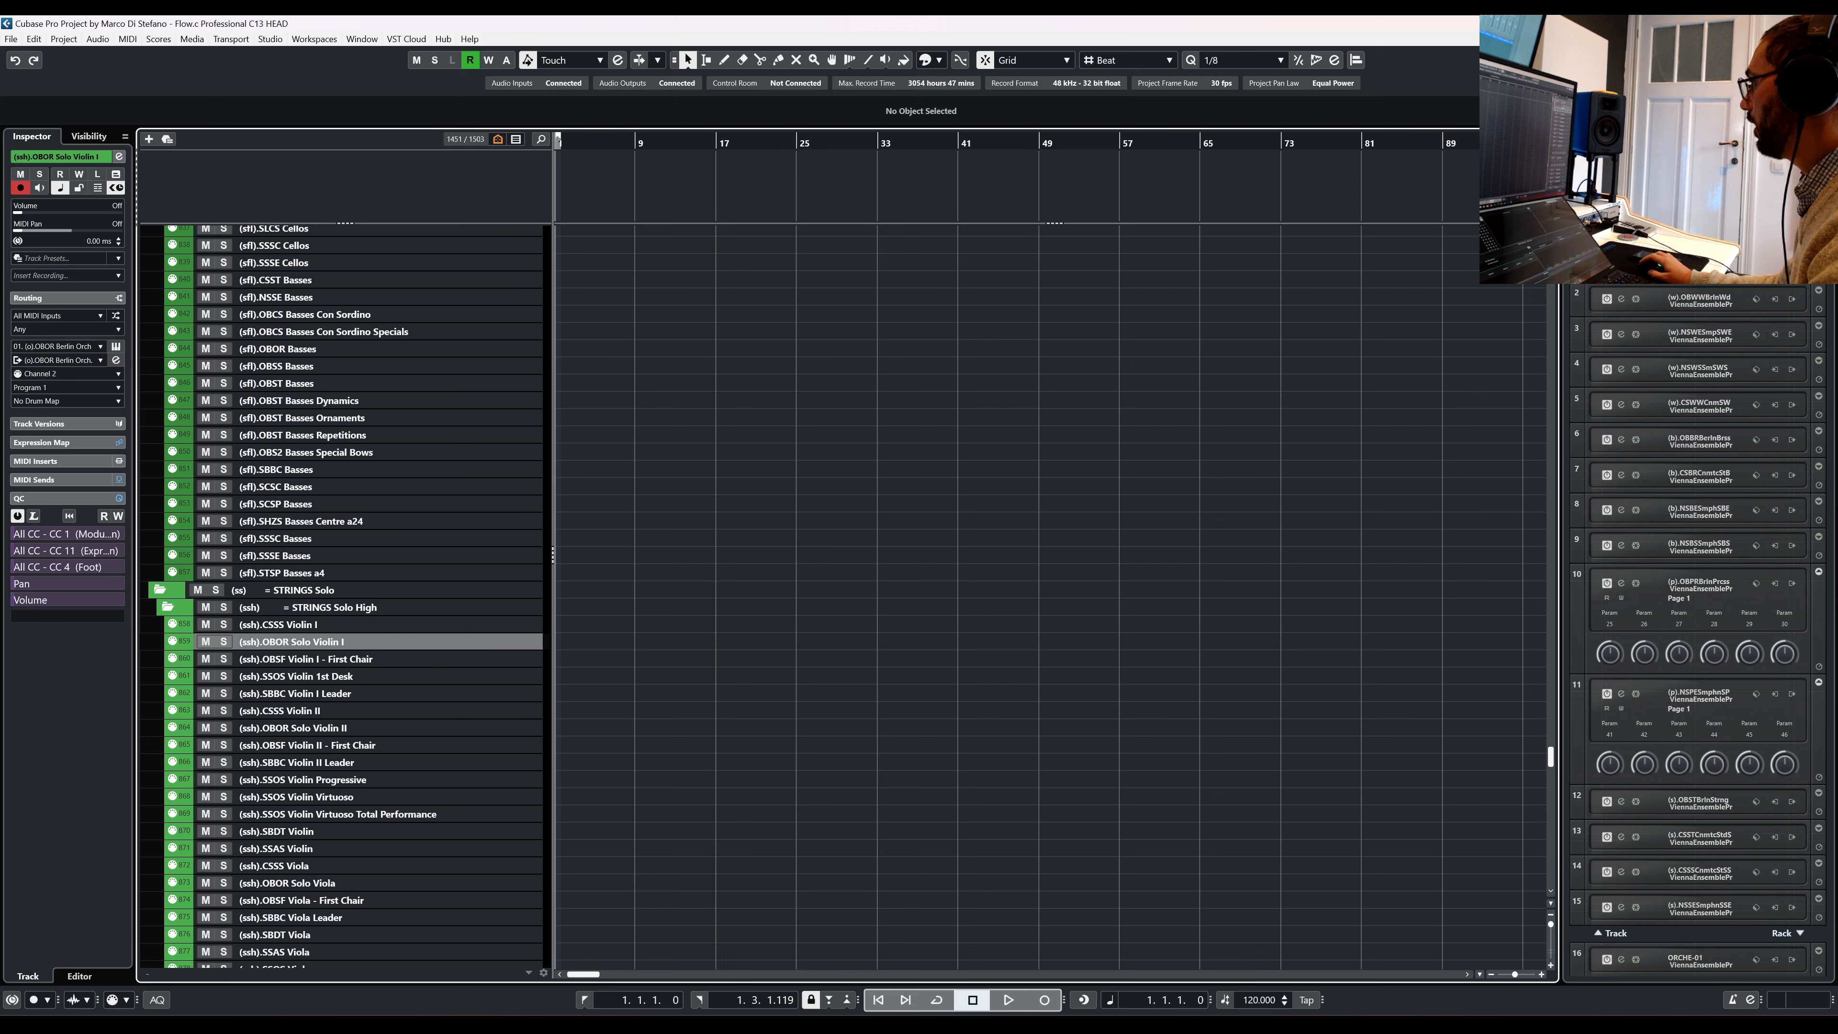
Review the activated outputs of the OBOR Vienna Ensemble Pro instrument in the rack and close the output list
{"action": "left_click", "coordinate": [1792, 264]}
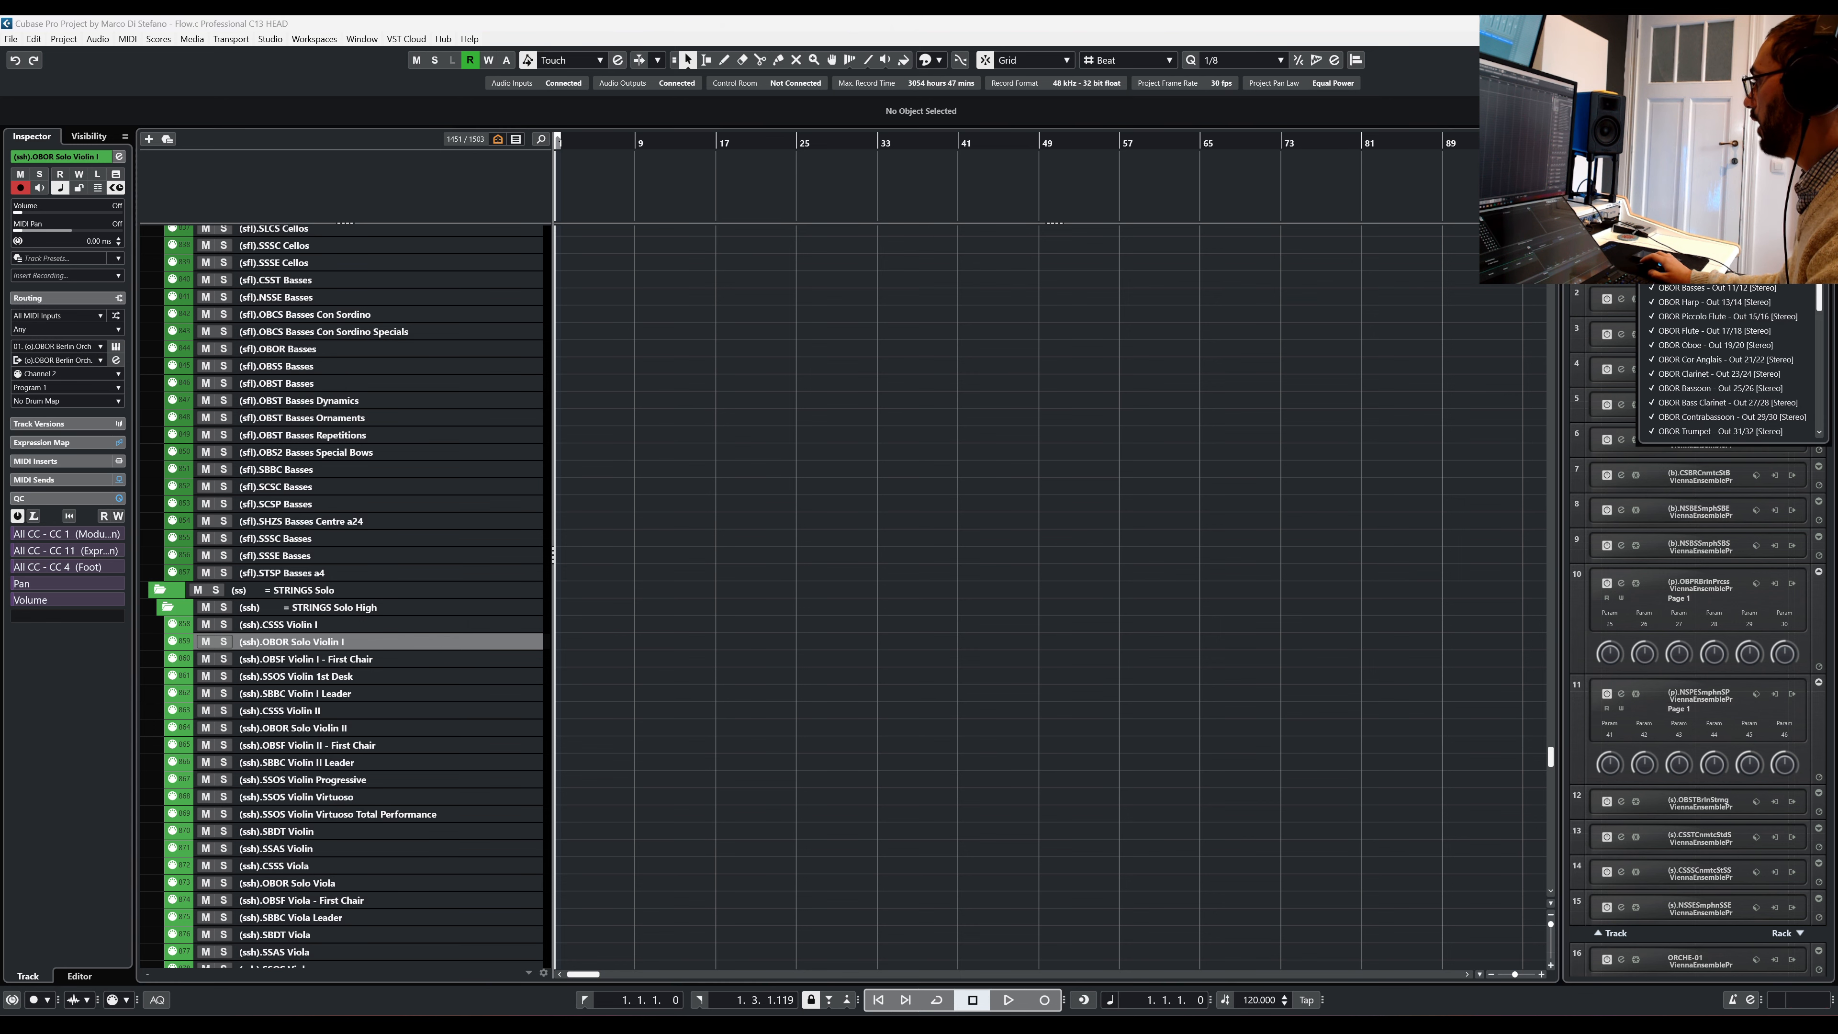
{"action": "left_click_drag", "start_coordinate": [1820, 260], "coordinate": [1820, 277]}
{"action": "scroll", "coordinate": [1744, 298], "scroll_direction": "down", "scroll_amount": 6}
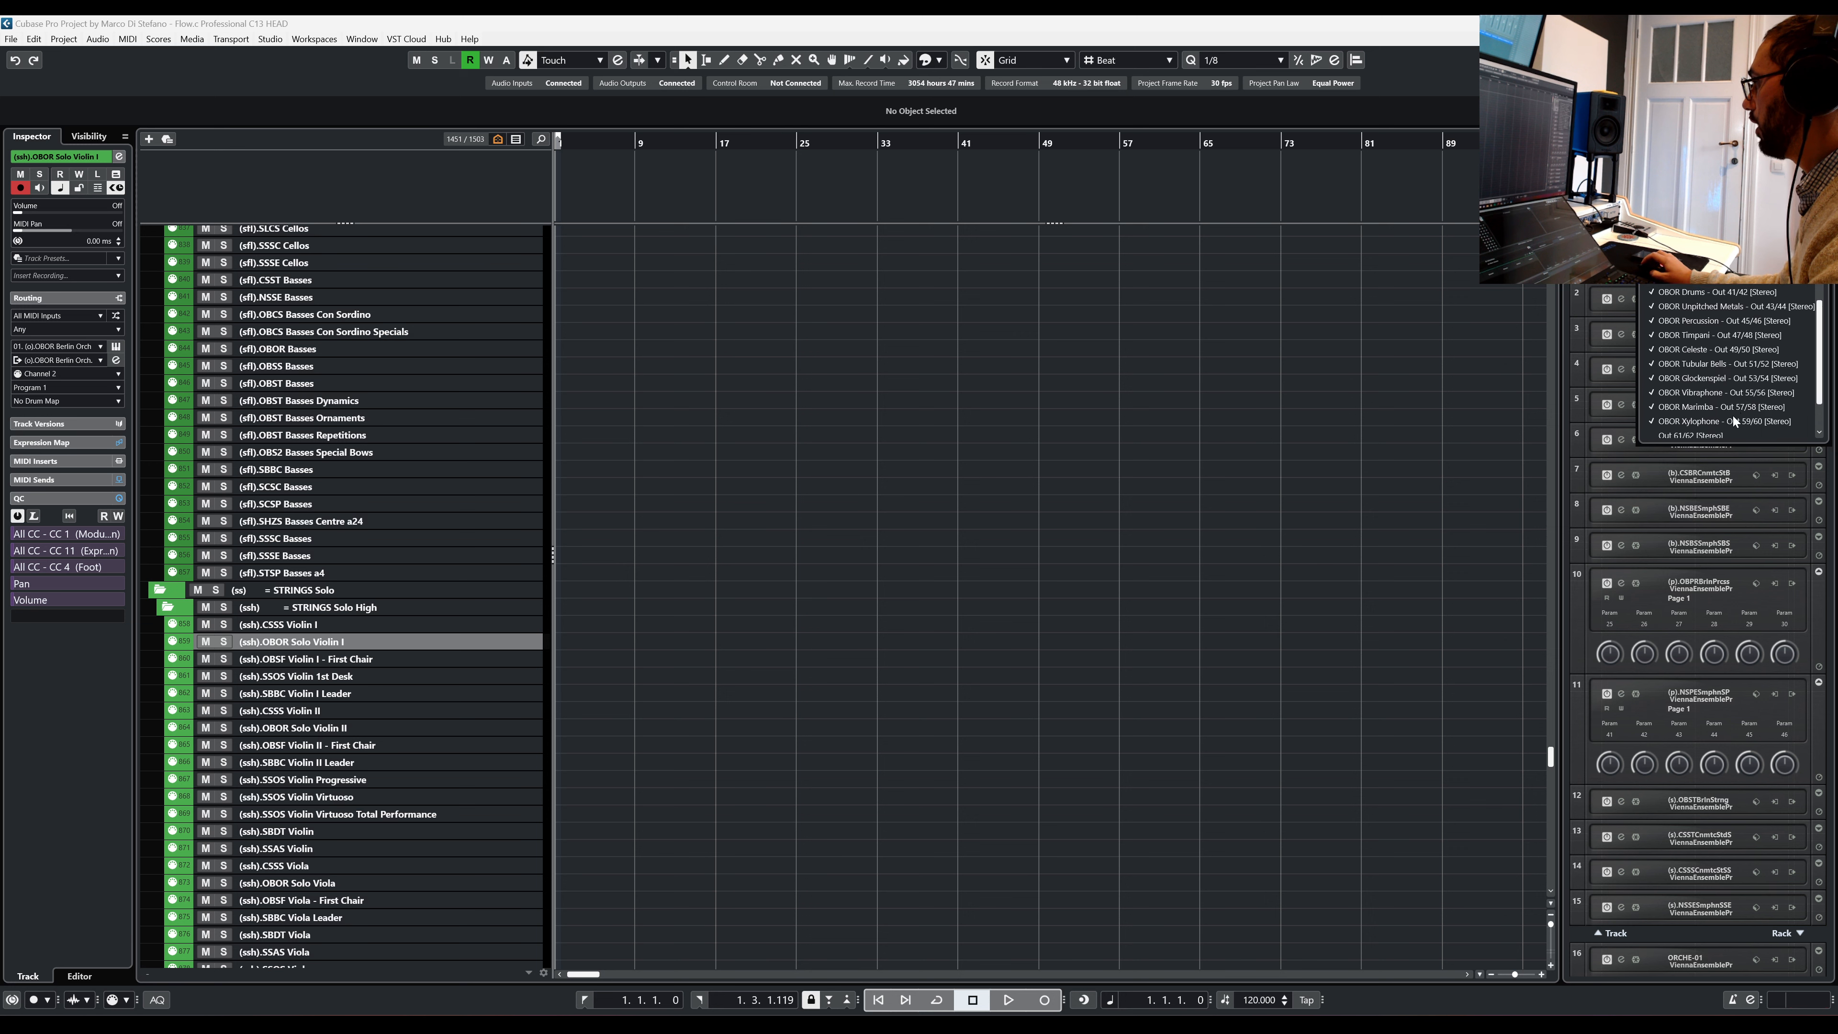
{"action": "left_click", "coordinate": [1169, 476]}
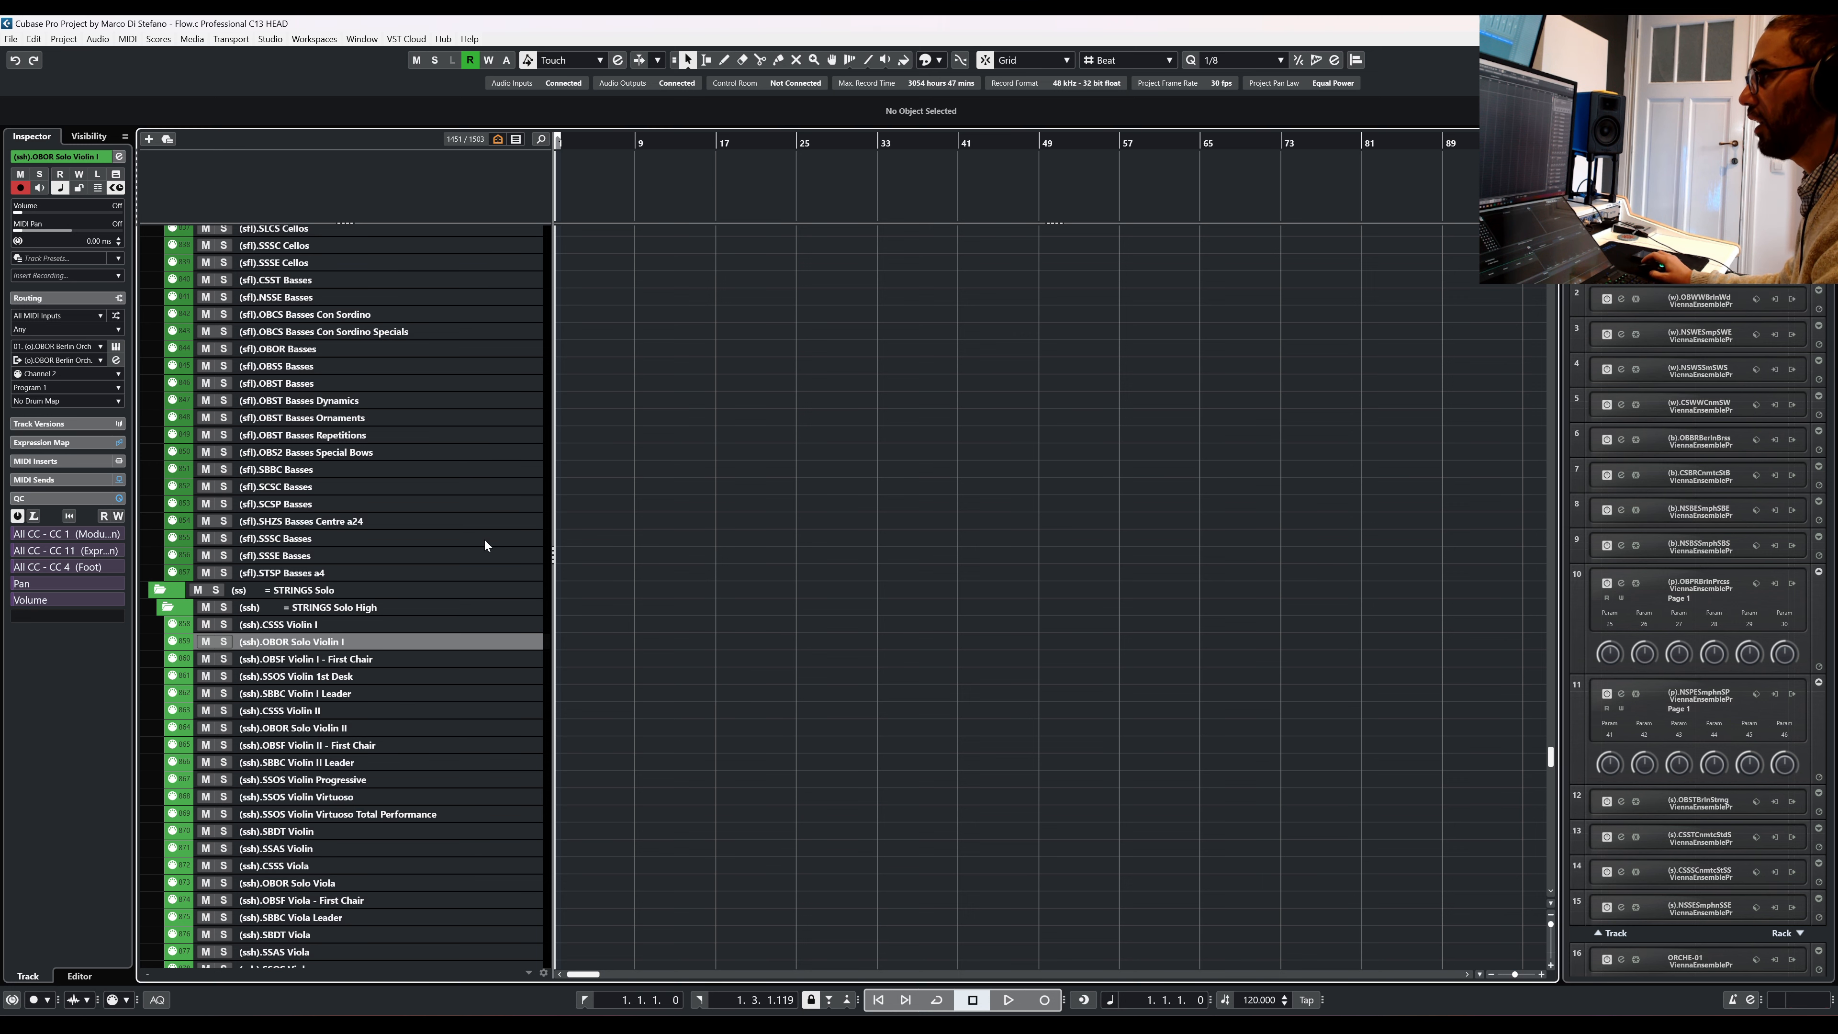
Expand the Expression Map section for the OBOR Solo Violin I track
{"action": "left_click", "coordinate": [68, 440]}
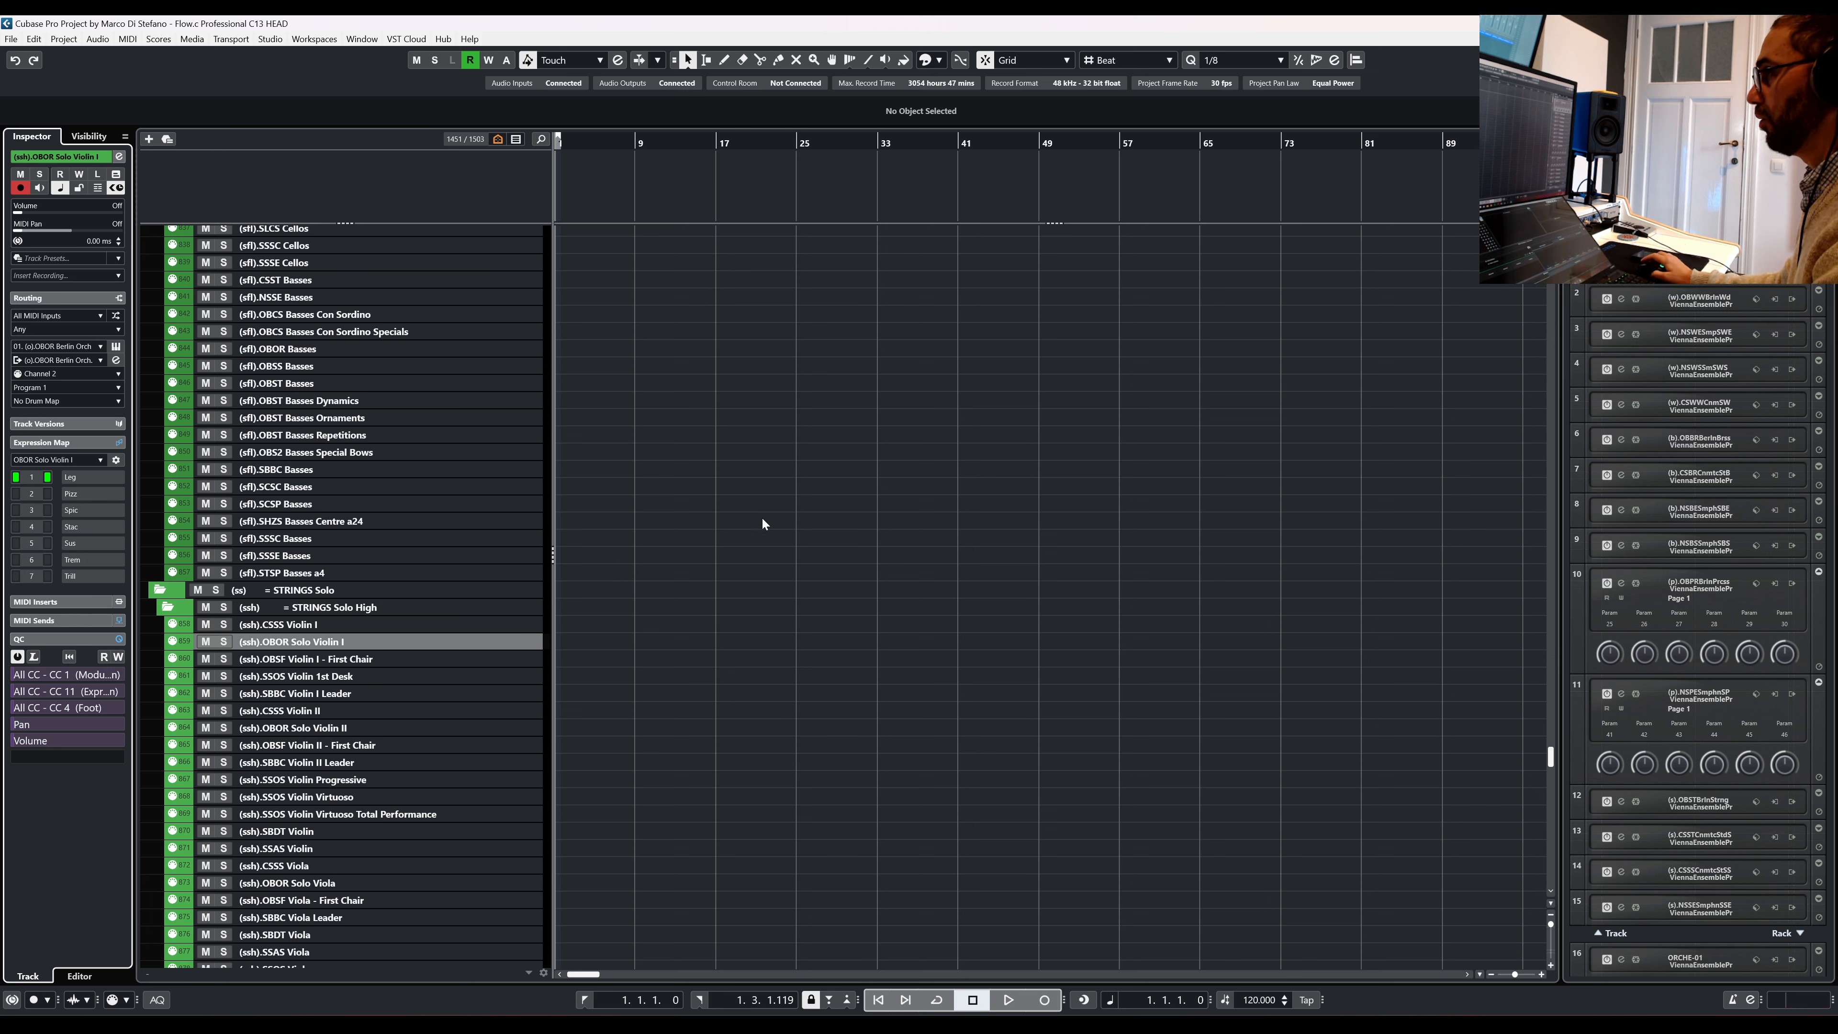
{"action": "scroll", "coordinate": [1063, 528], "scroll_direction": "down", "scroll_amount": 20}
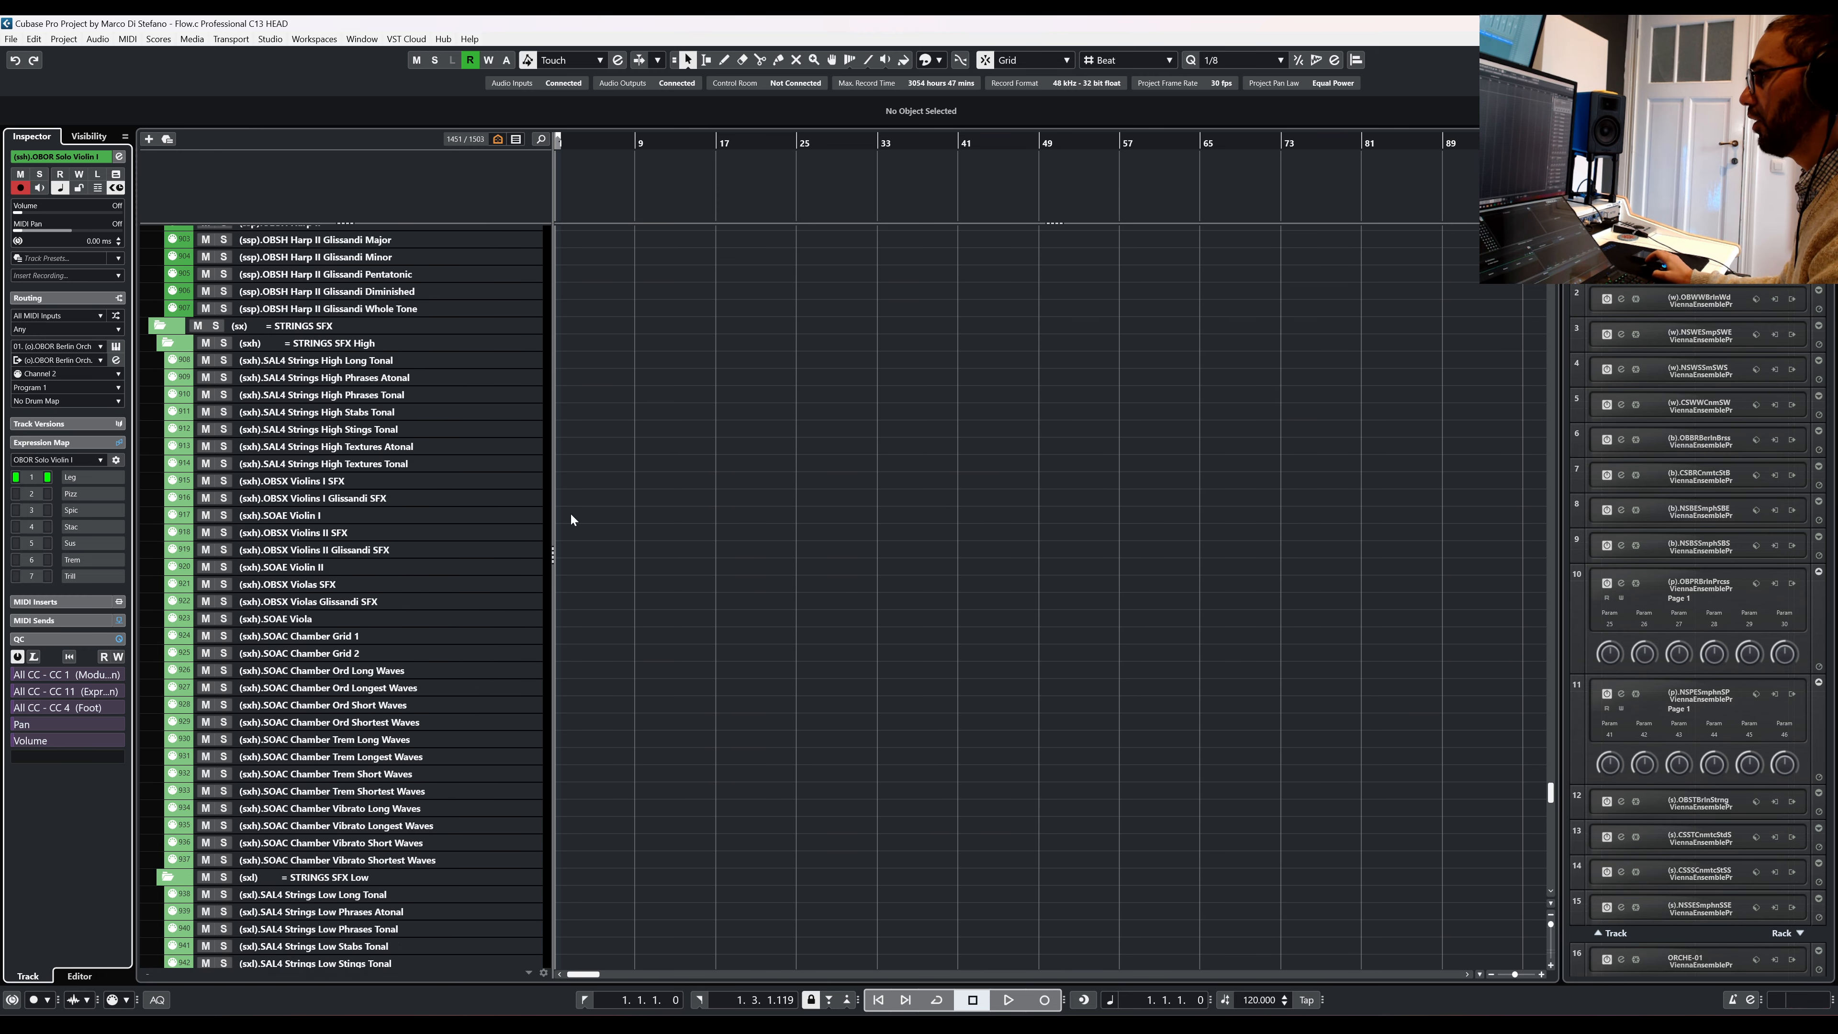
Open the MixConsole and look through the instrument output channels from the strings back to the brass
{"action": "key", "text": "F3"}
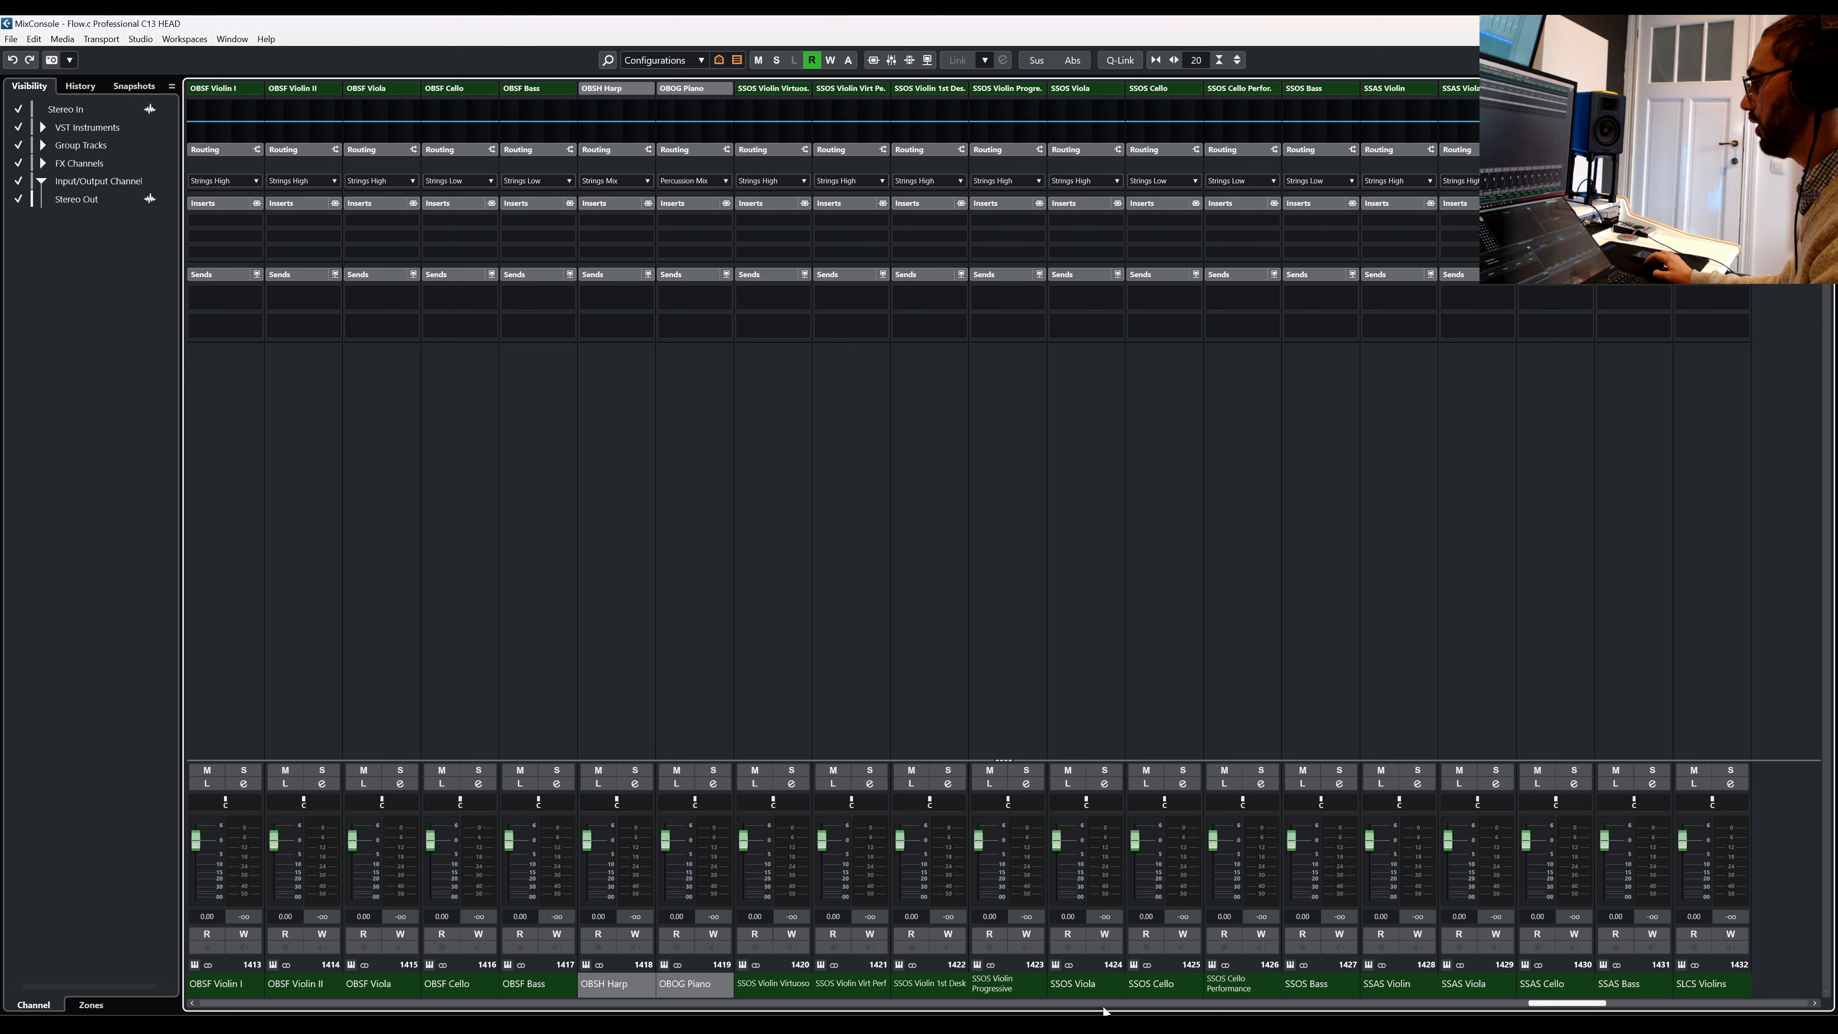
{"action": "left_click_drag", "start_coordinate": [1590, 1010], "coordinate": [590, 996]}
{"action": "scroll", "coordinate": [590, 992], "scroll_direction": "up", "scroll_amount": 4}
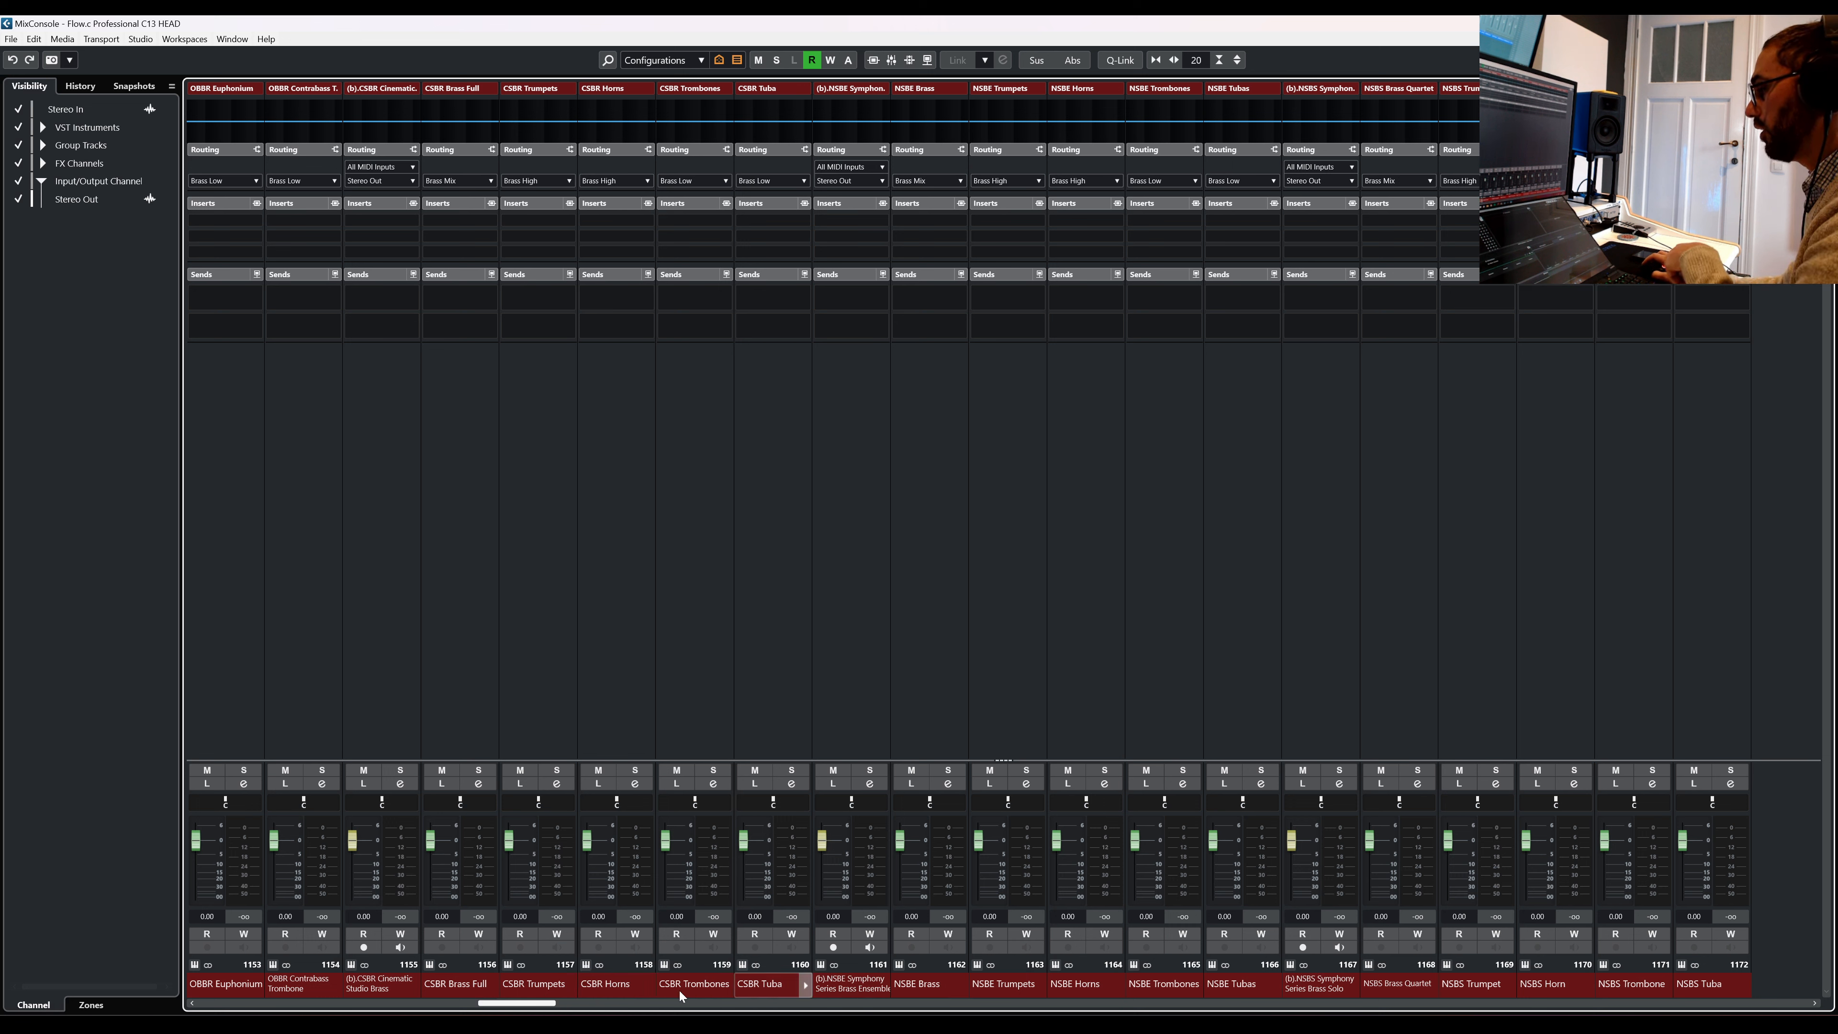
Examine the section group channels, All Sections, Reverb and Stereo Out at the end of the mixer, and return to the track list
{"action": "left_click_drag", "start_coordinate": [536, 1003], "coordinate": [1728, 1003]}
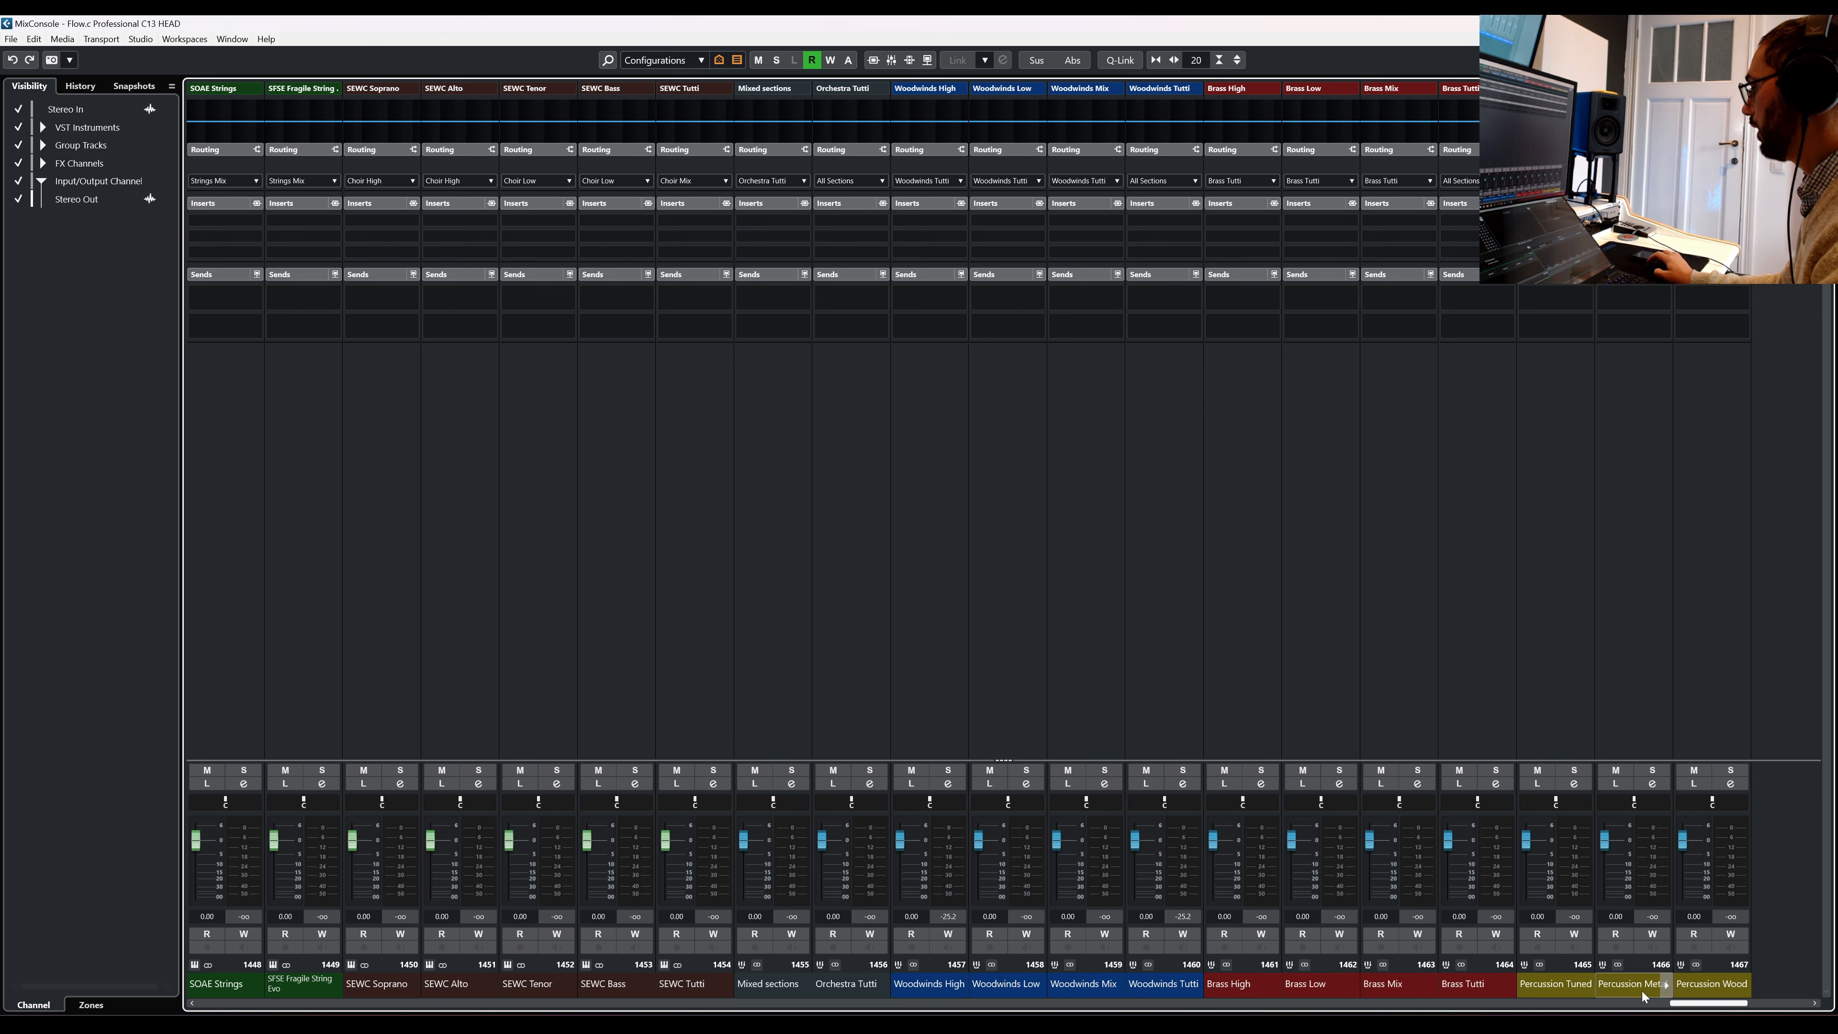
{"action": "left_click_drag", "start_coordinate": [1687, 1004], "coordinate": [1748, 1003]}
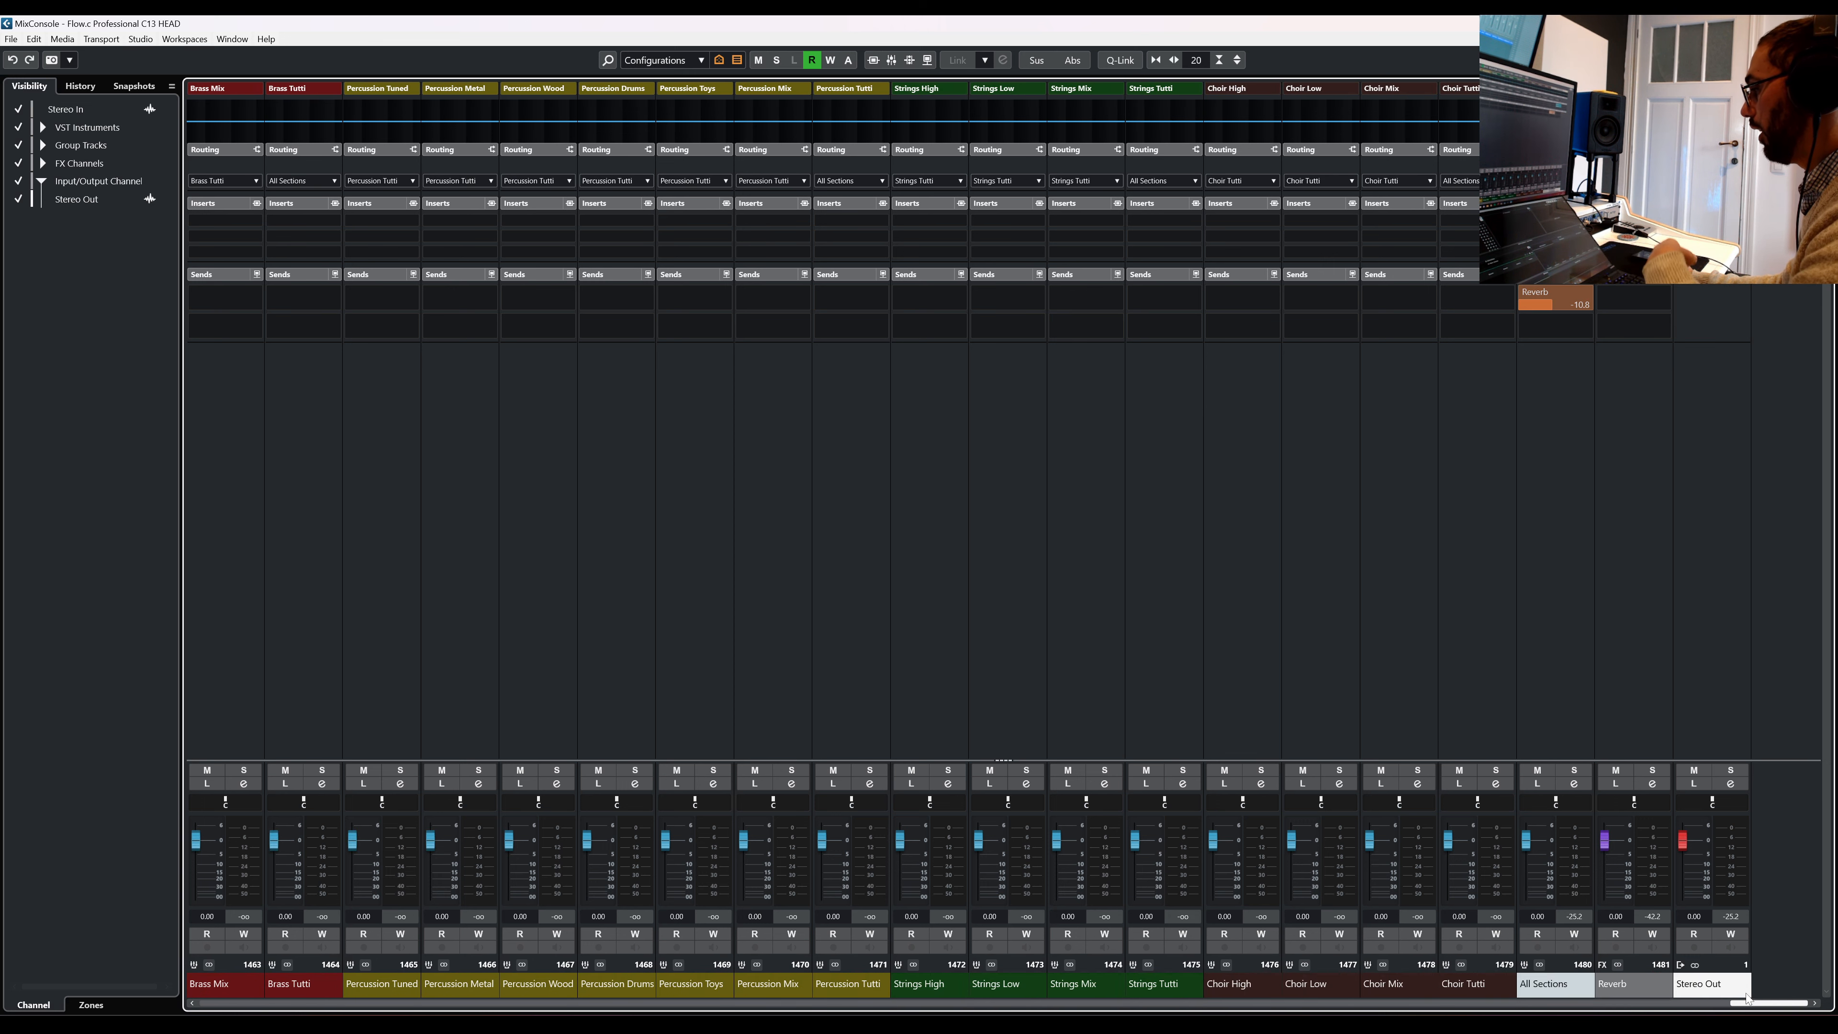
{"action": "left_click", "coordinate": [1556, 983]}
{"action": "left_click", "coordinate": [1216, 1009]}
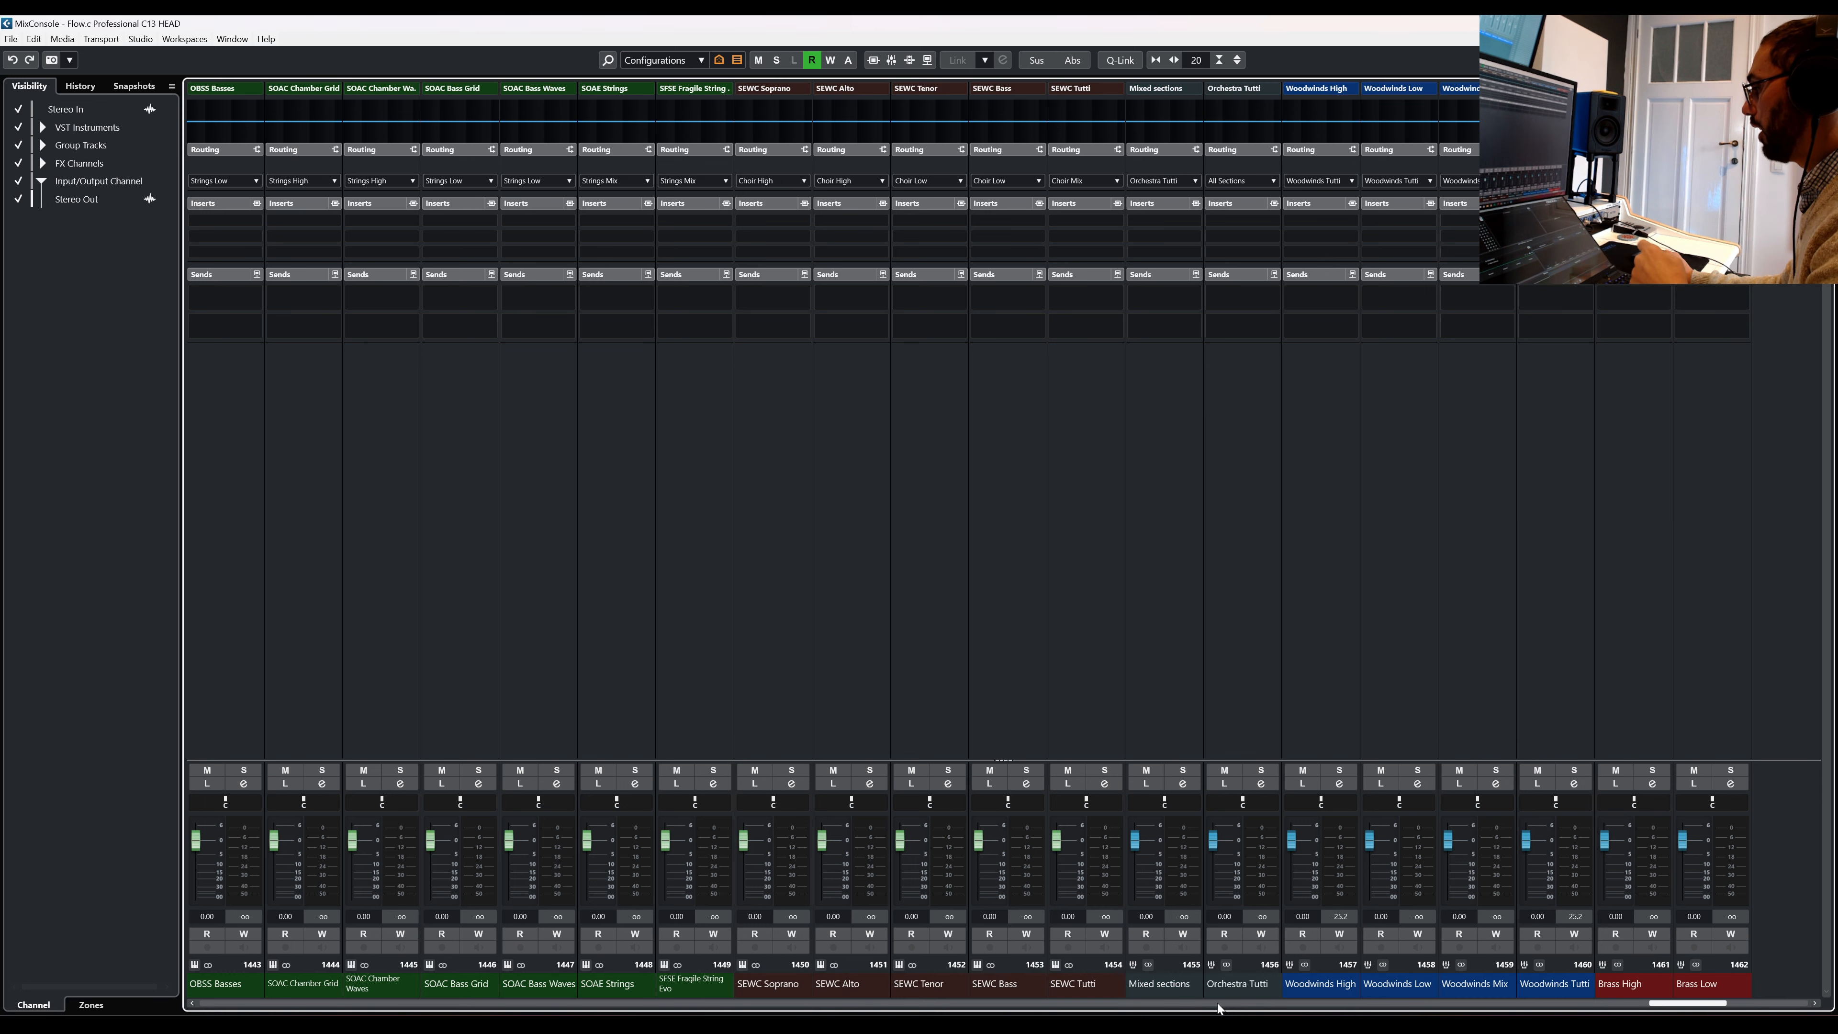
{"action": "left_click_drag", "start_coordinate": [1745, 1004], "coordinate": [1774, 1013]}
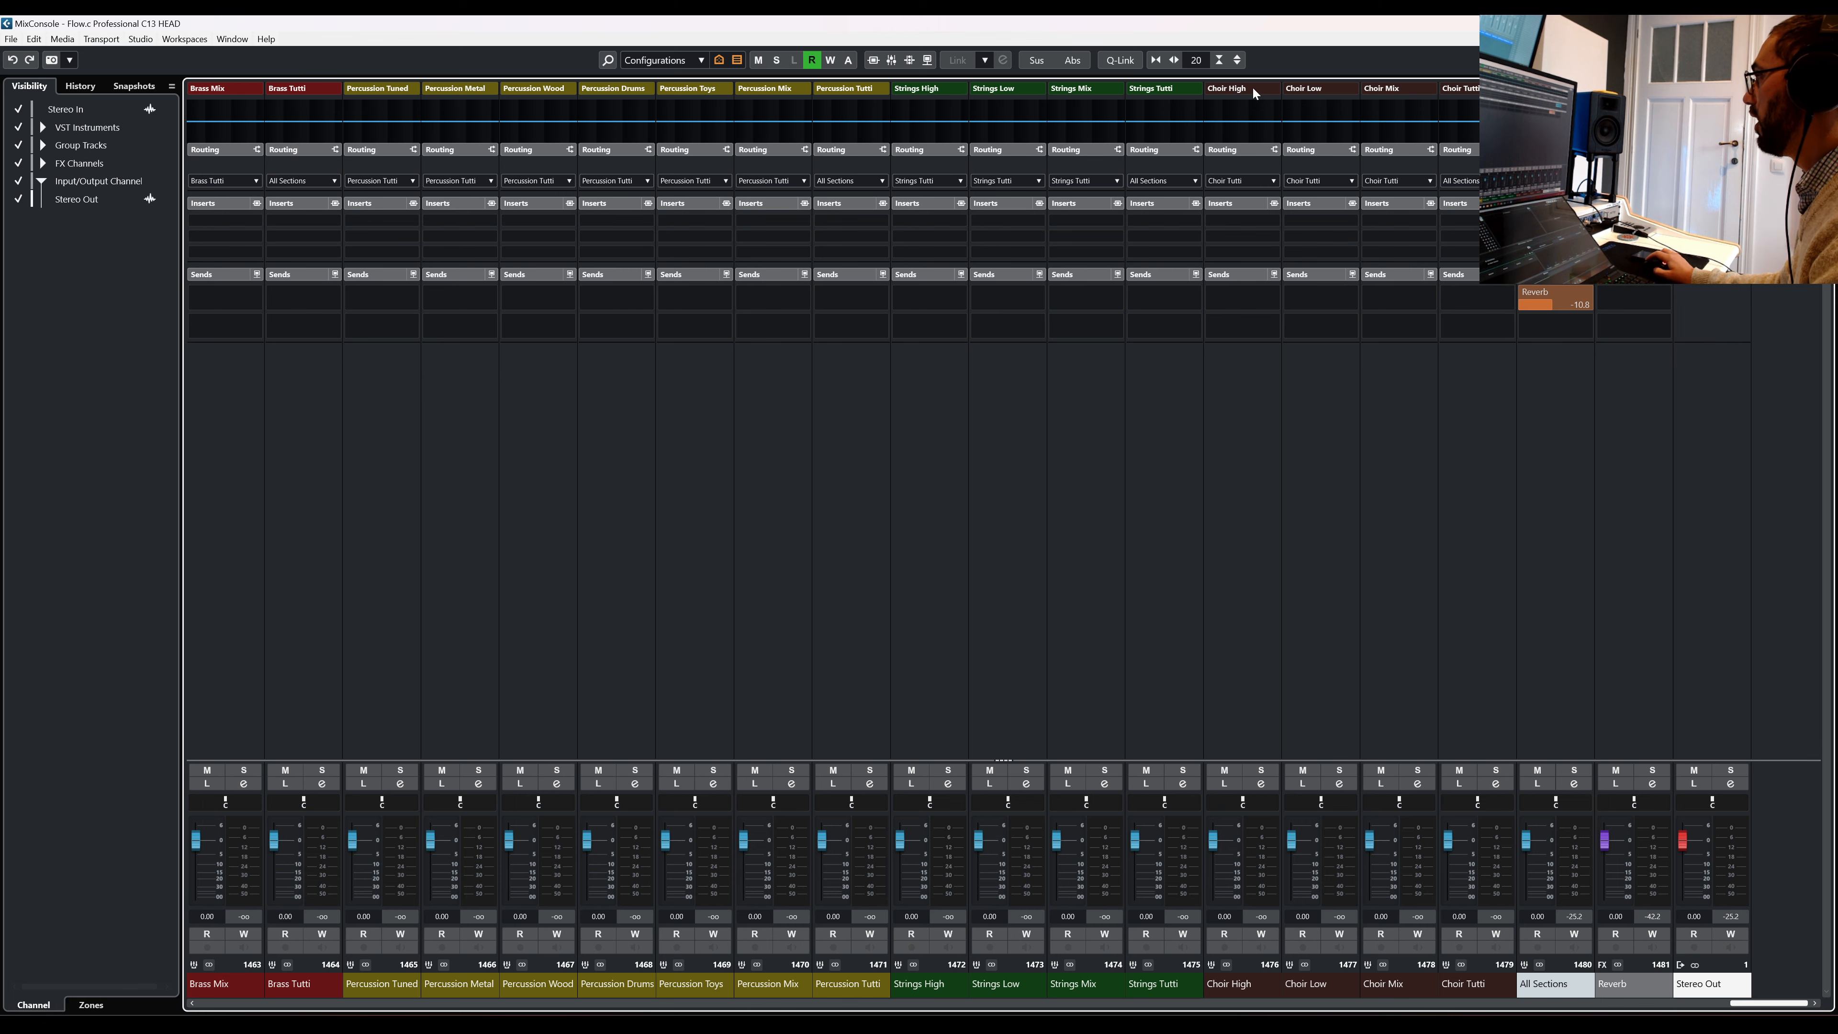
{"action": "key", "text": "F3"}
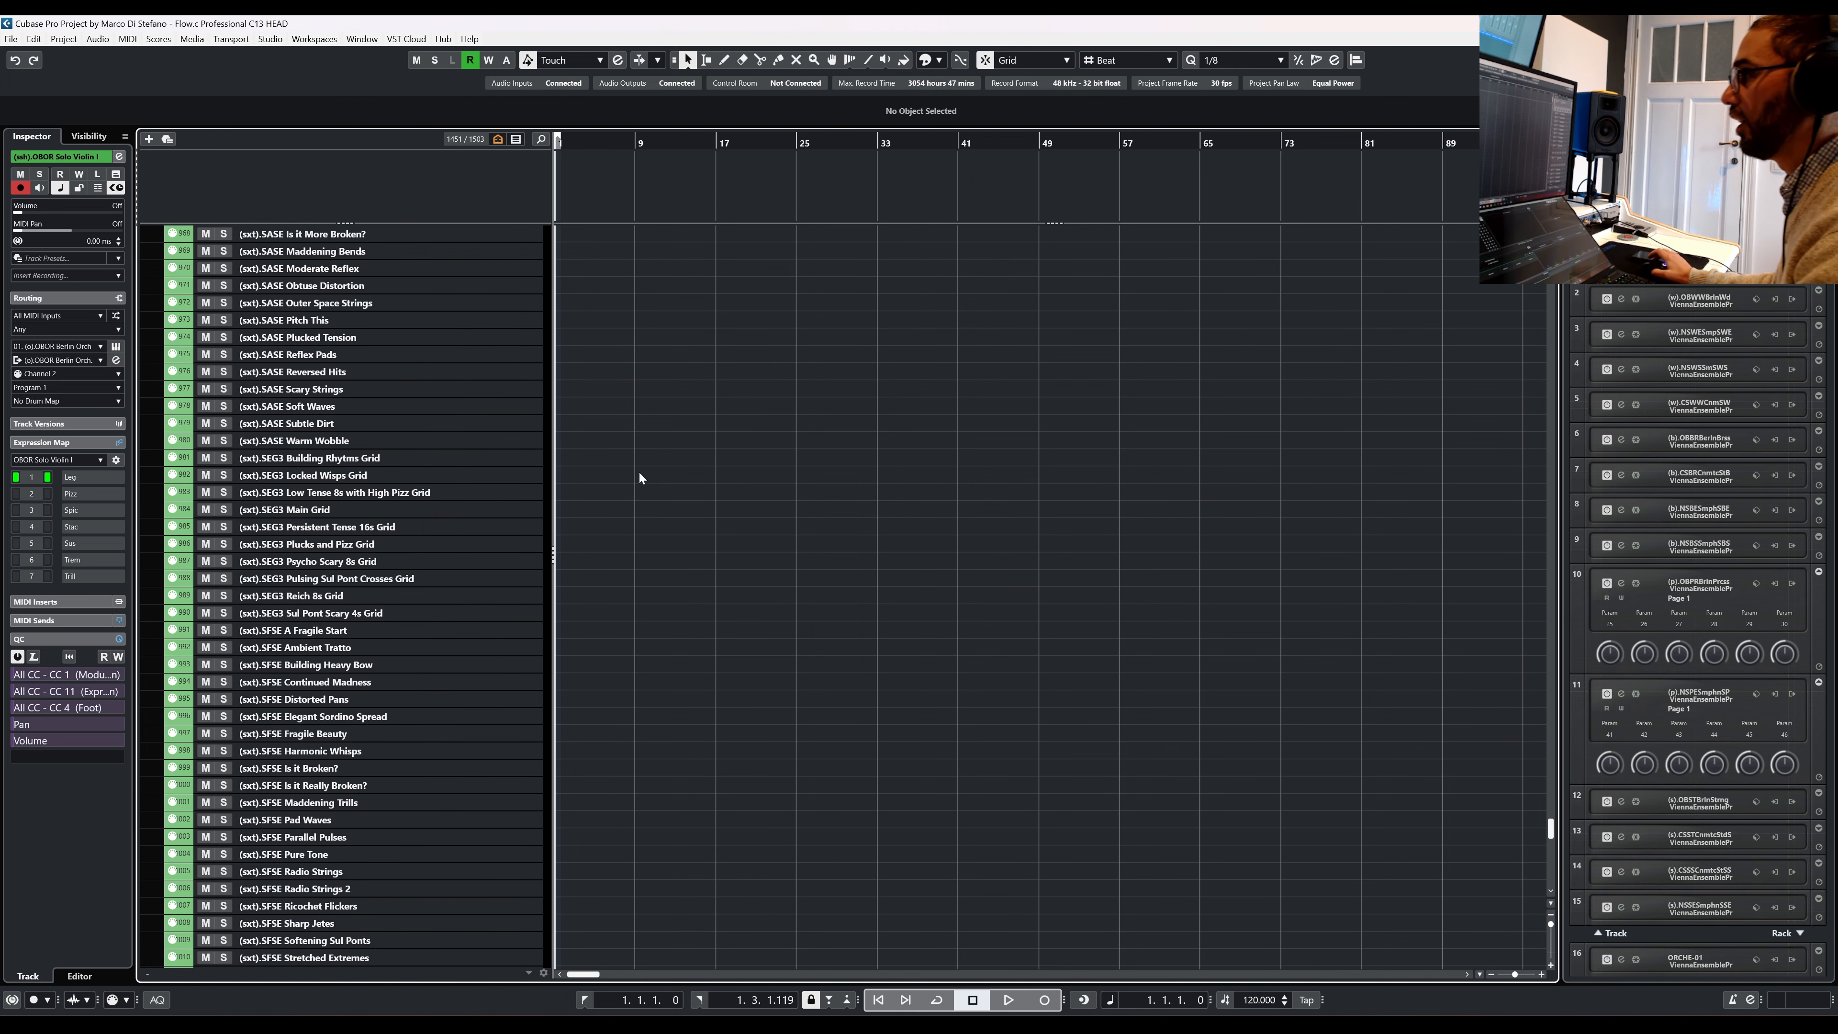
{"action": "scroll", "coordinate": [443, 490], "scroll_direction": "up", "scroll_amount": 10}
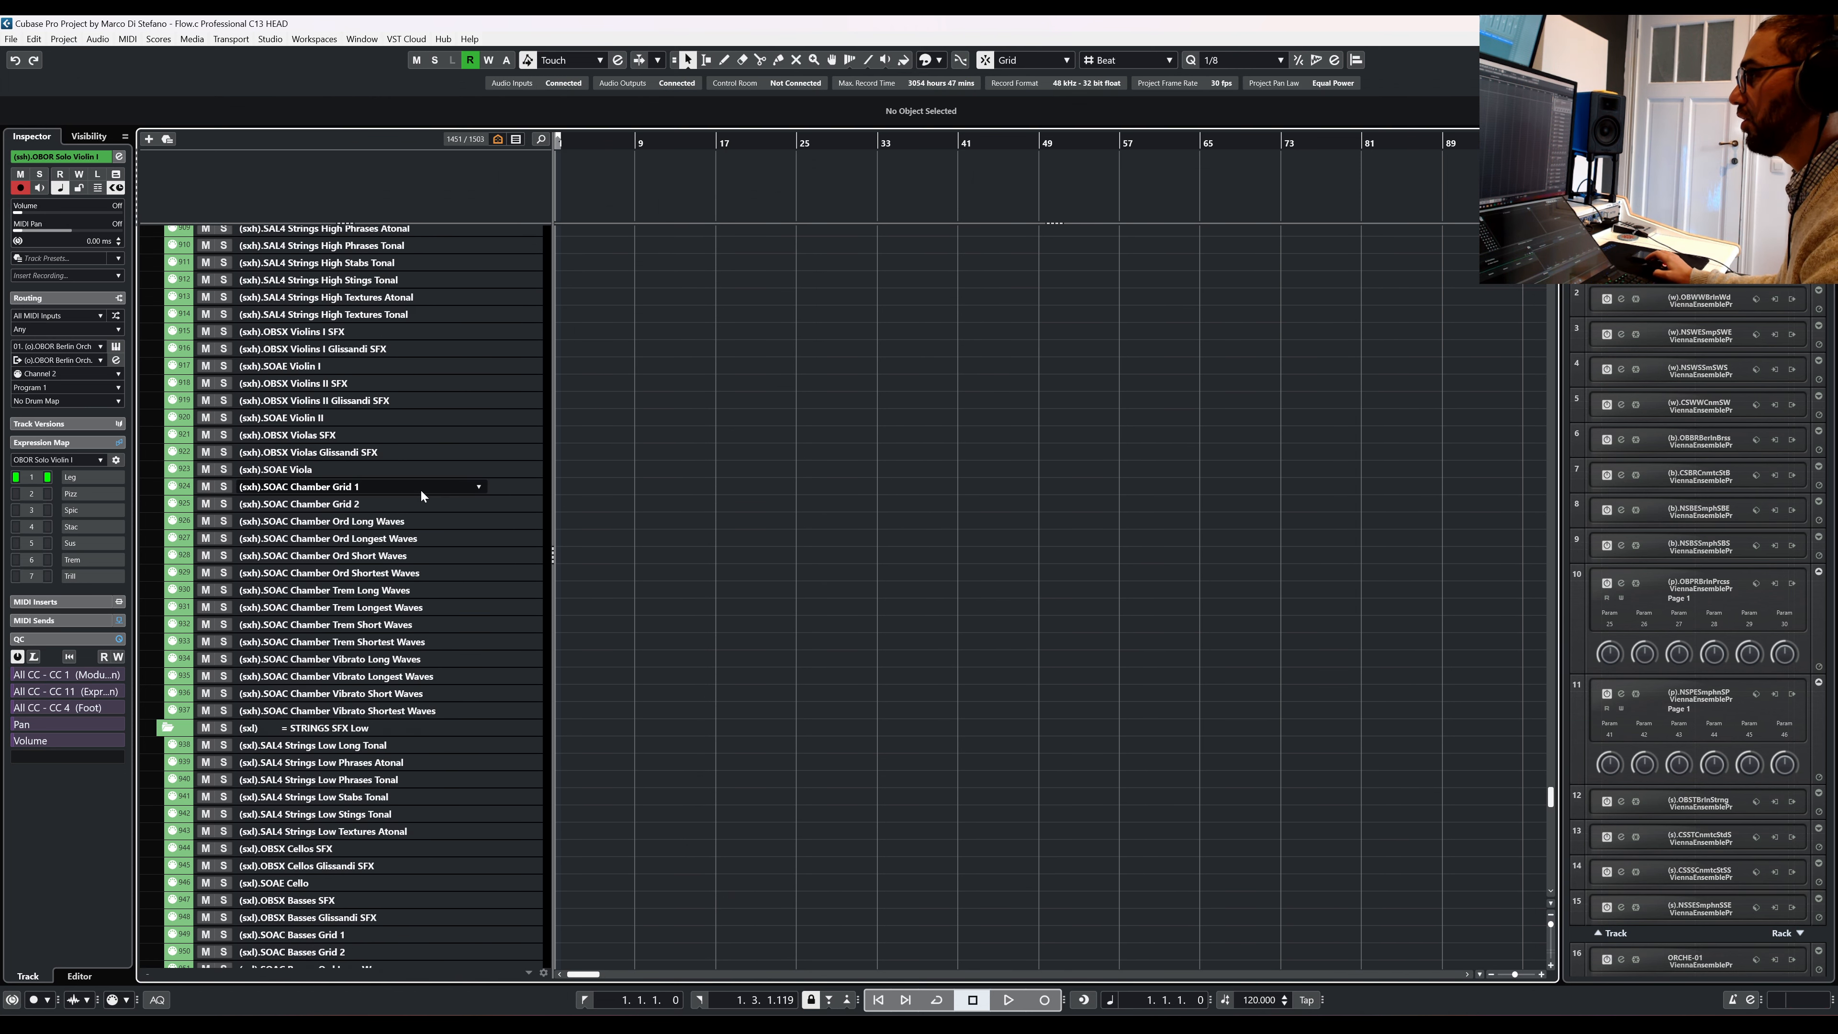
Select the SOAC Chamber Grid 2 track, then the SBBC Basses track, and review their quick controls and expression map articulations
{"action": "left_click", "coordinate": [525, 505]}
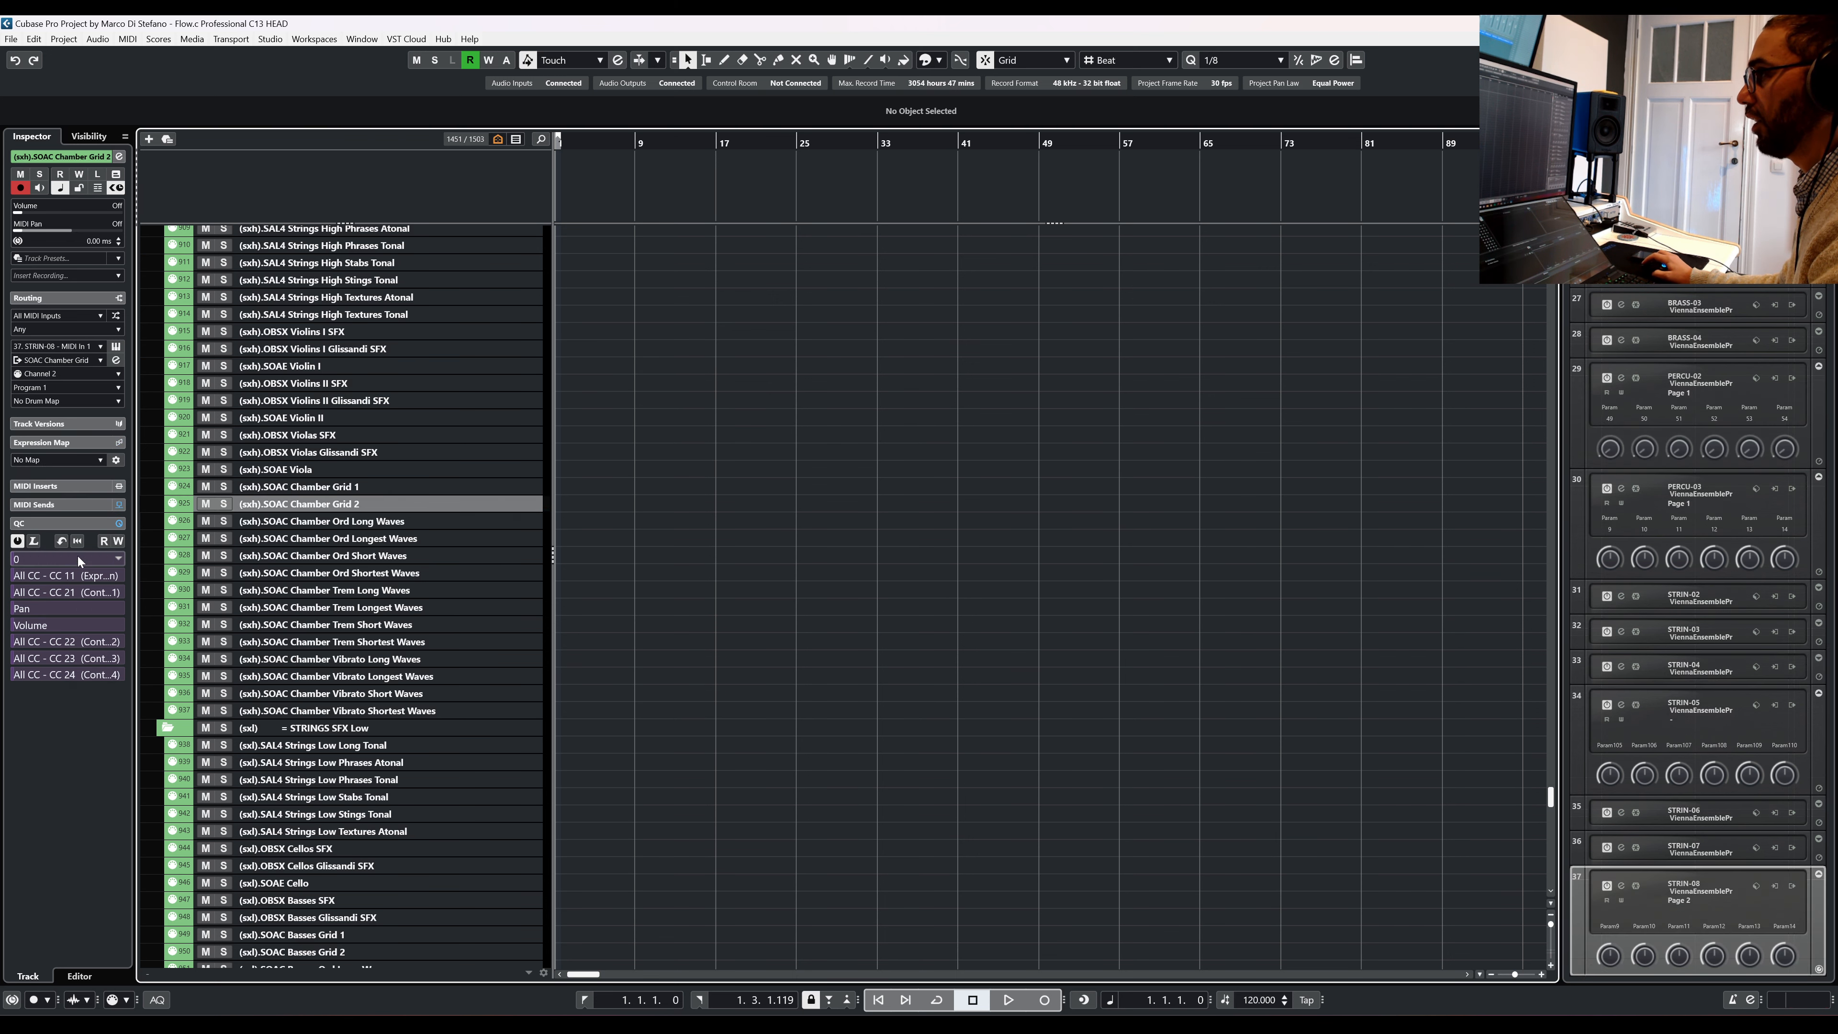
{"action": "scroll", "coordinate": [404, 533], "scroll_direction": "up", "scroll_amount": 10}
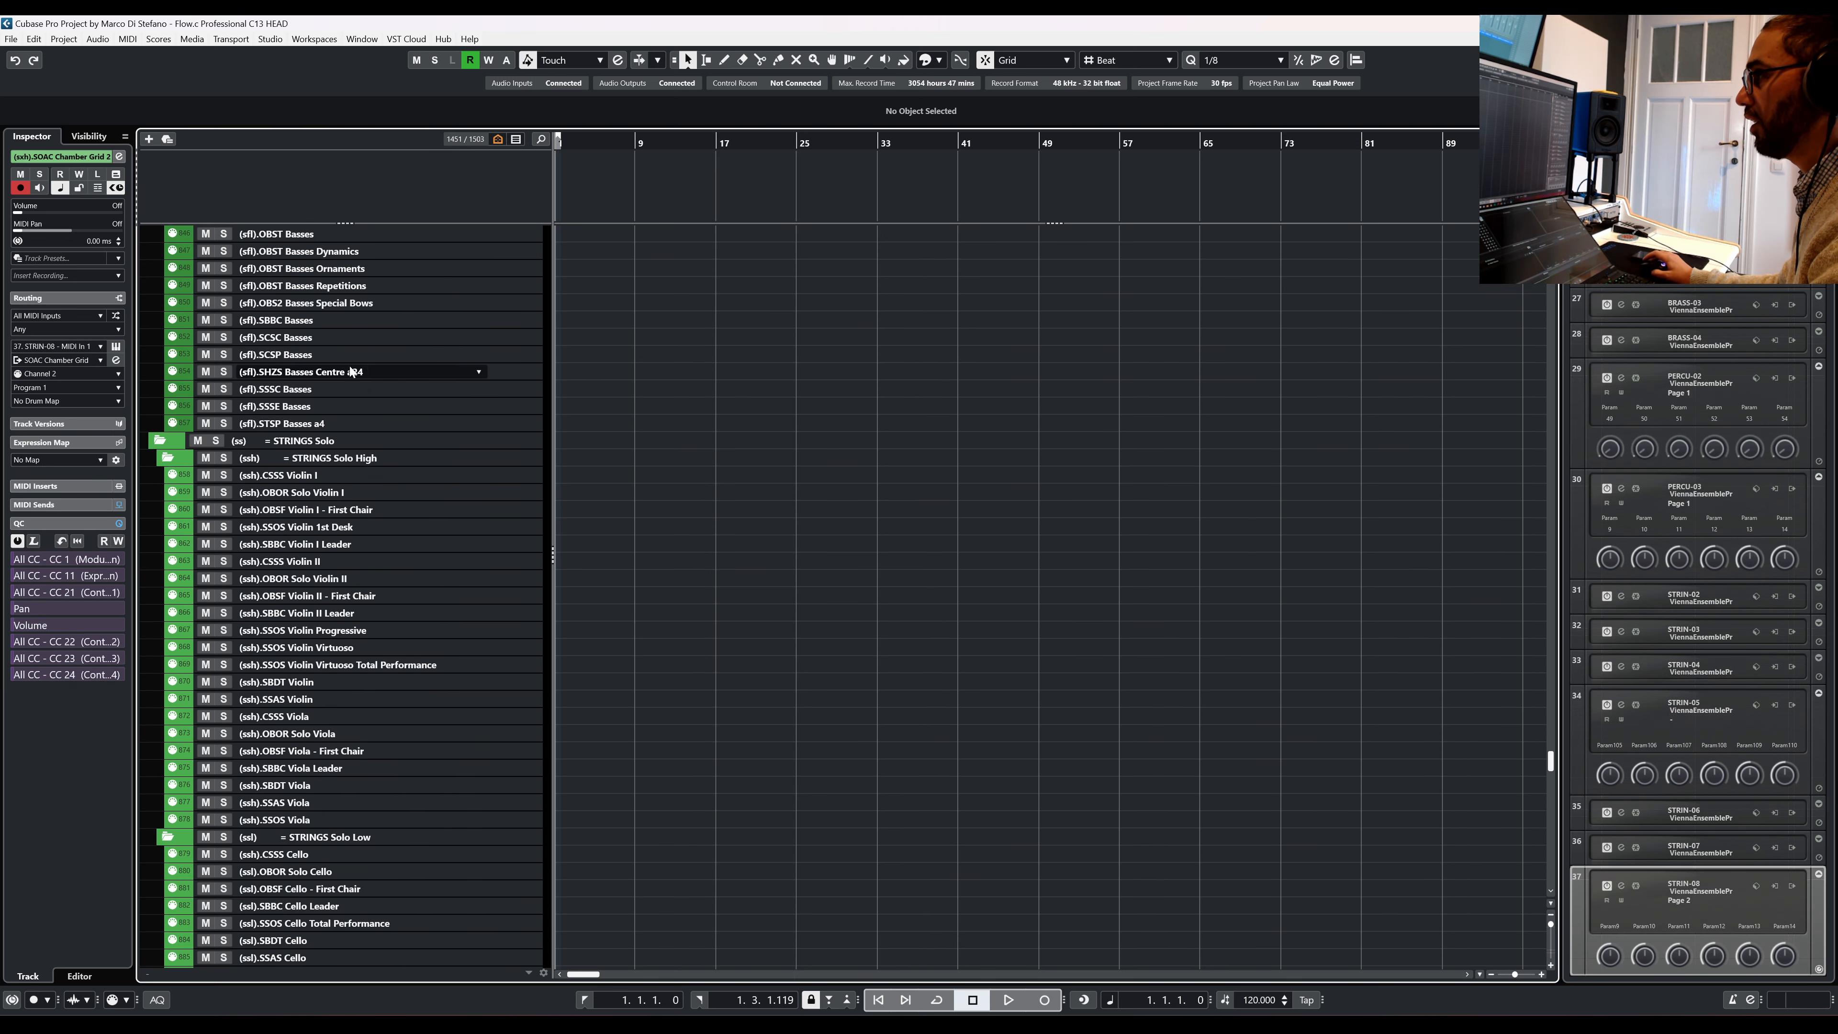
{"action": "left_click", "coordinate": [349, 325]}
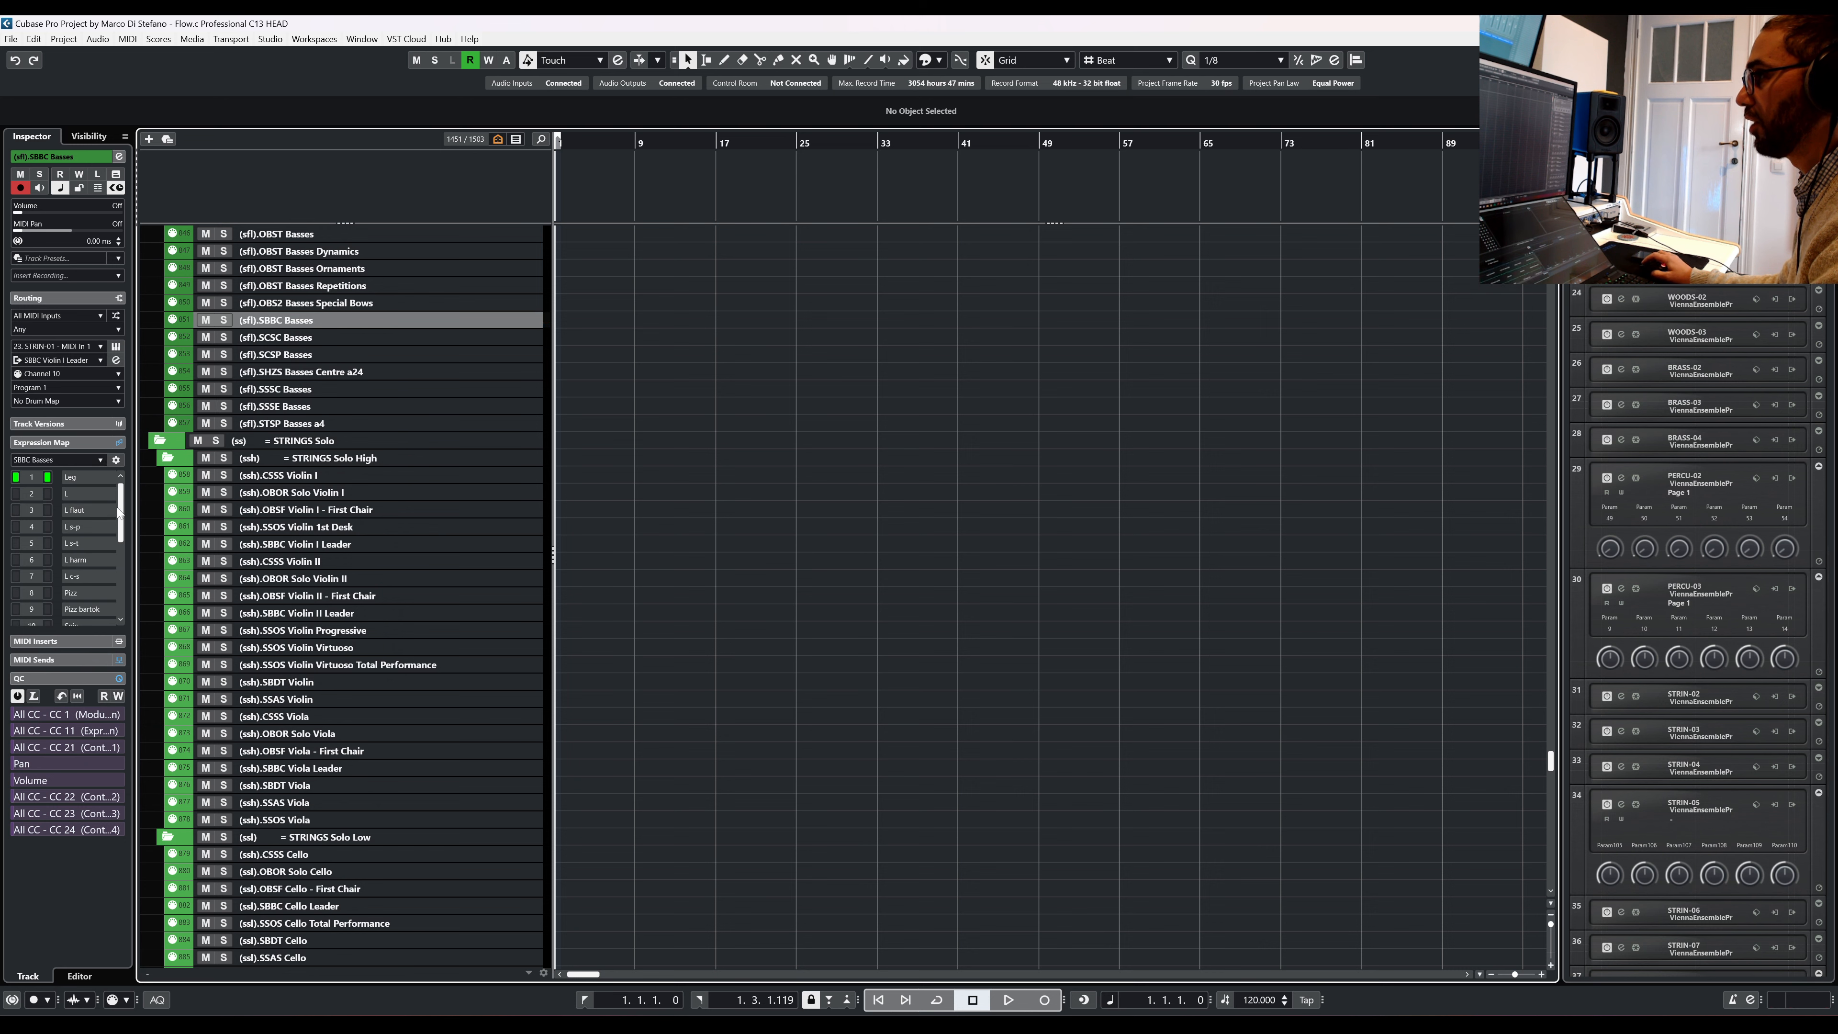
{"action": "scroll", "coordinate": [119, 511], "scroll_direction": "down", "scroll_amount": 4}
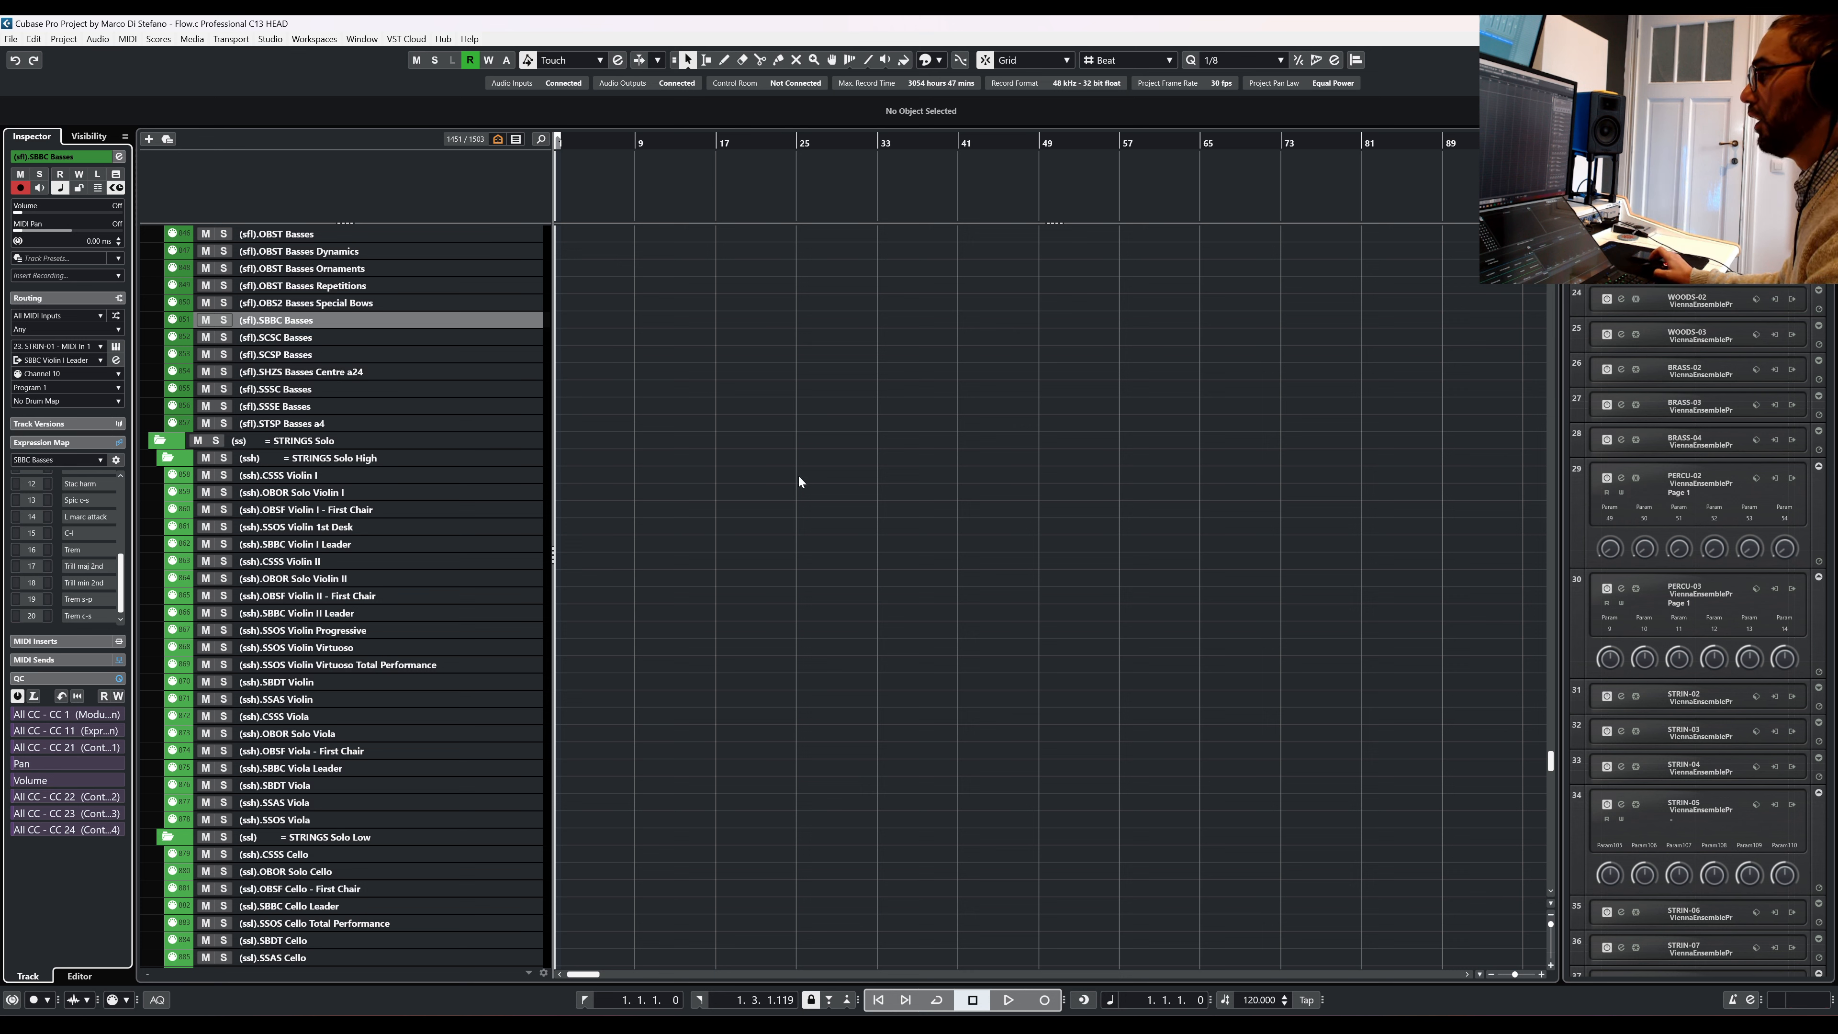
Narrow the track list column slightly
{"action": "left_click", "coordinate": [272, 41]}
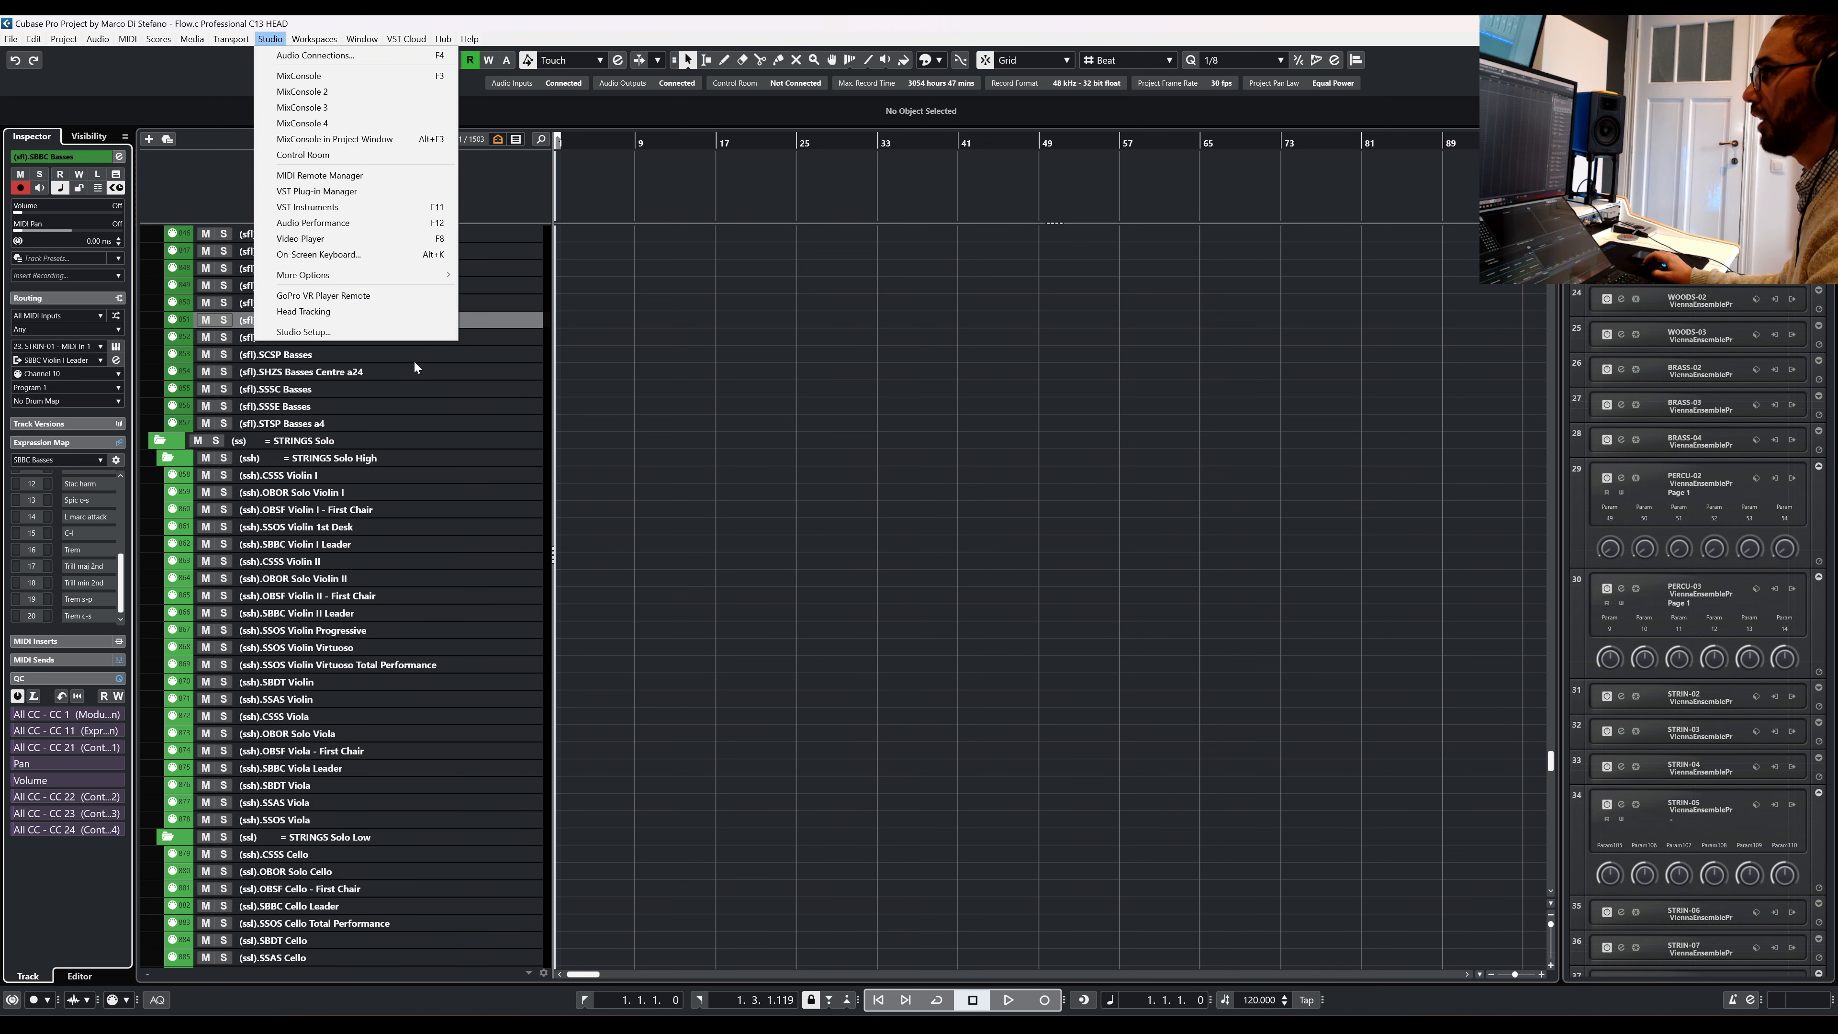
{"action": "left_click", "coordinate": [727, 337]}
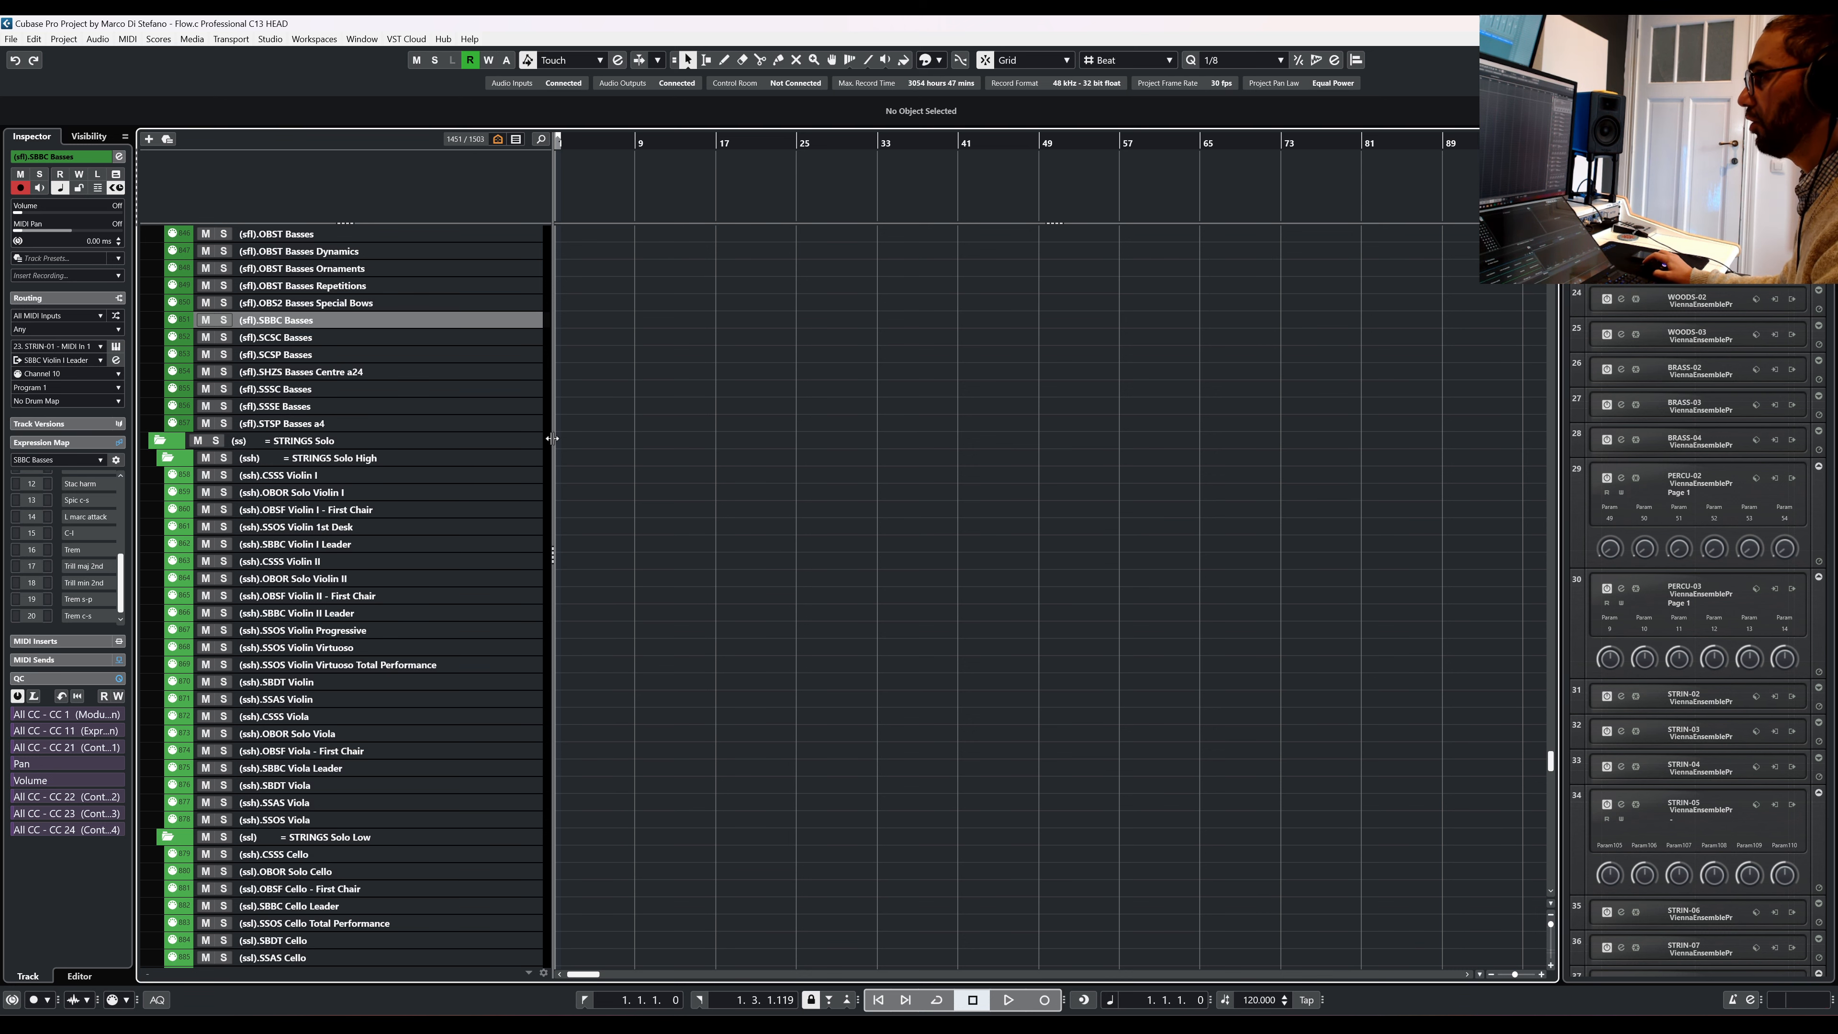
{"action": "left_click_drag", "start_coordinate": [553, 438], "coordinate": [498, 438]}
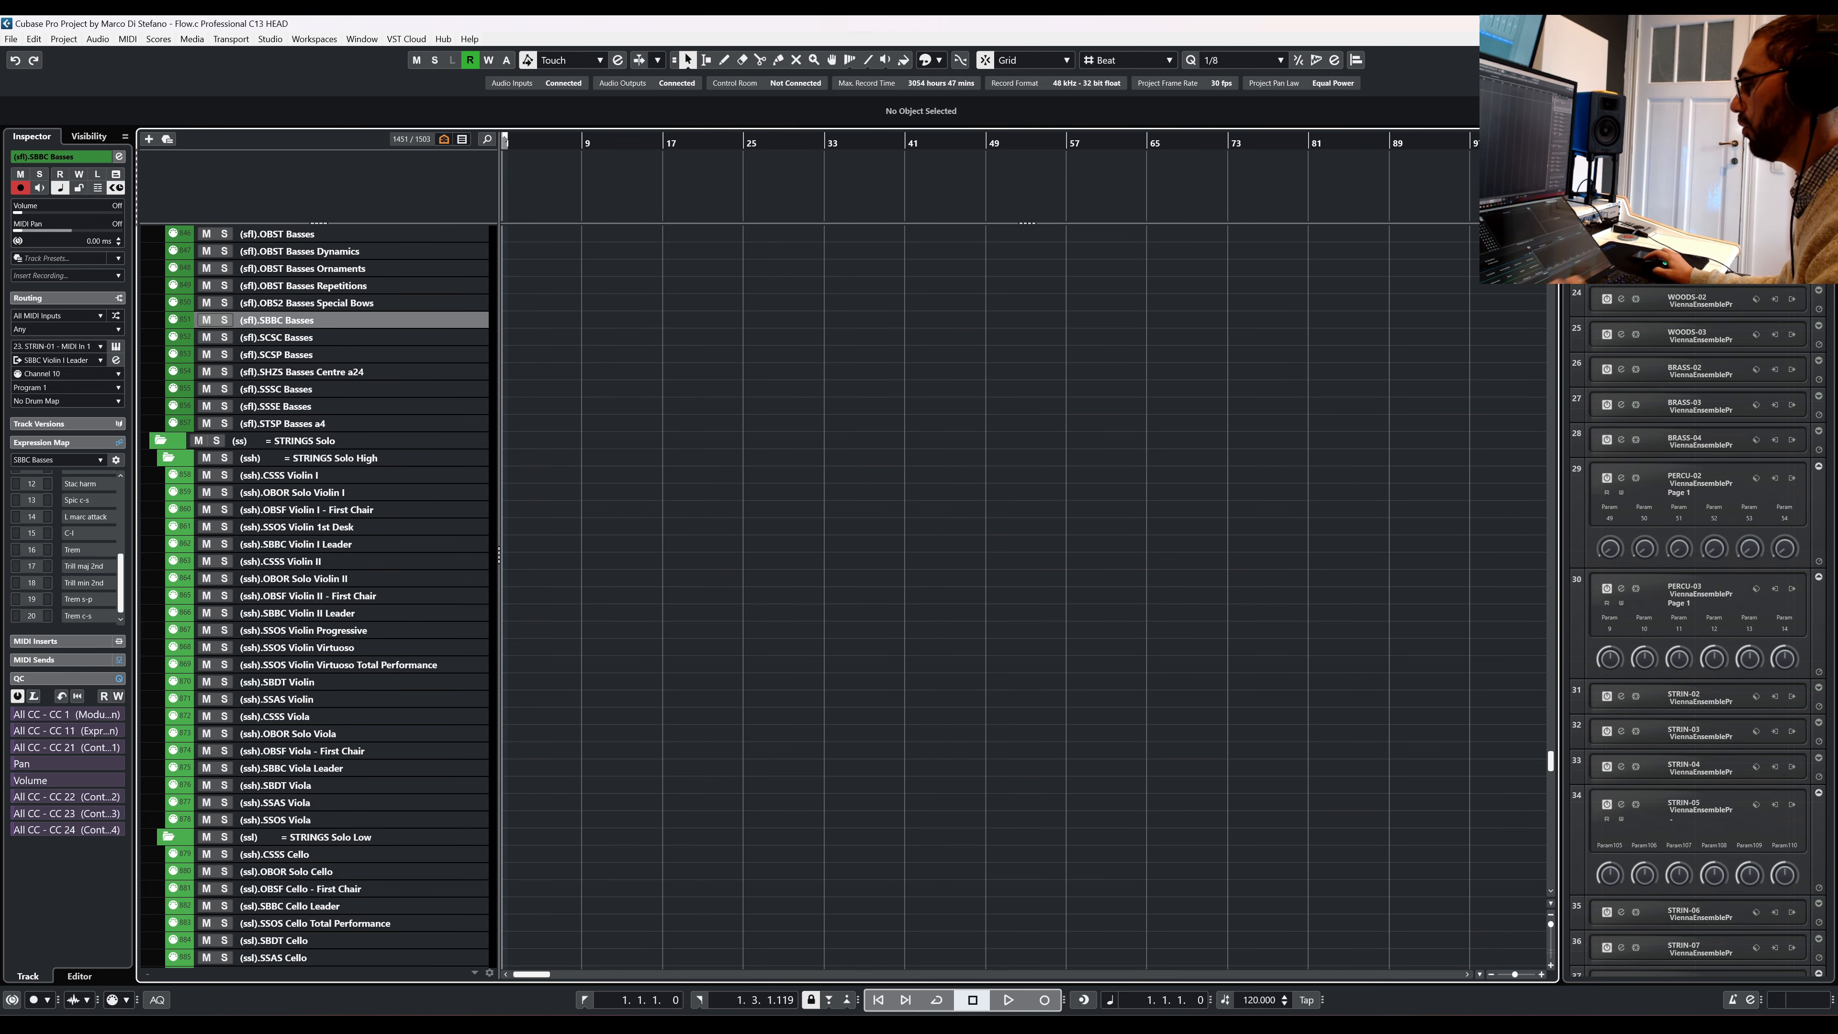
Show the Flow+ window of Open Stage Control maximized on the main display, switch off Folders / Libraries, and return the window to its own display
{"action": "left_click_drag", "start_coordinate": [813, 1014], "coordinate": [807, 222]}
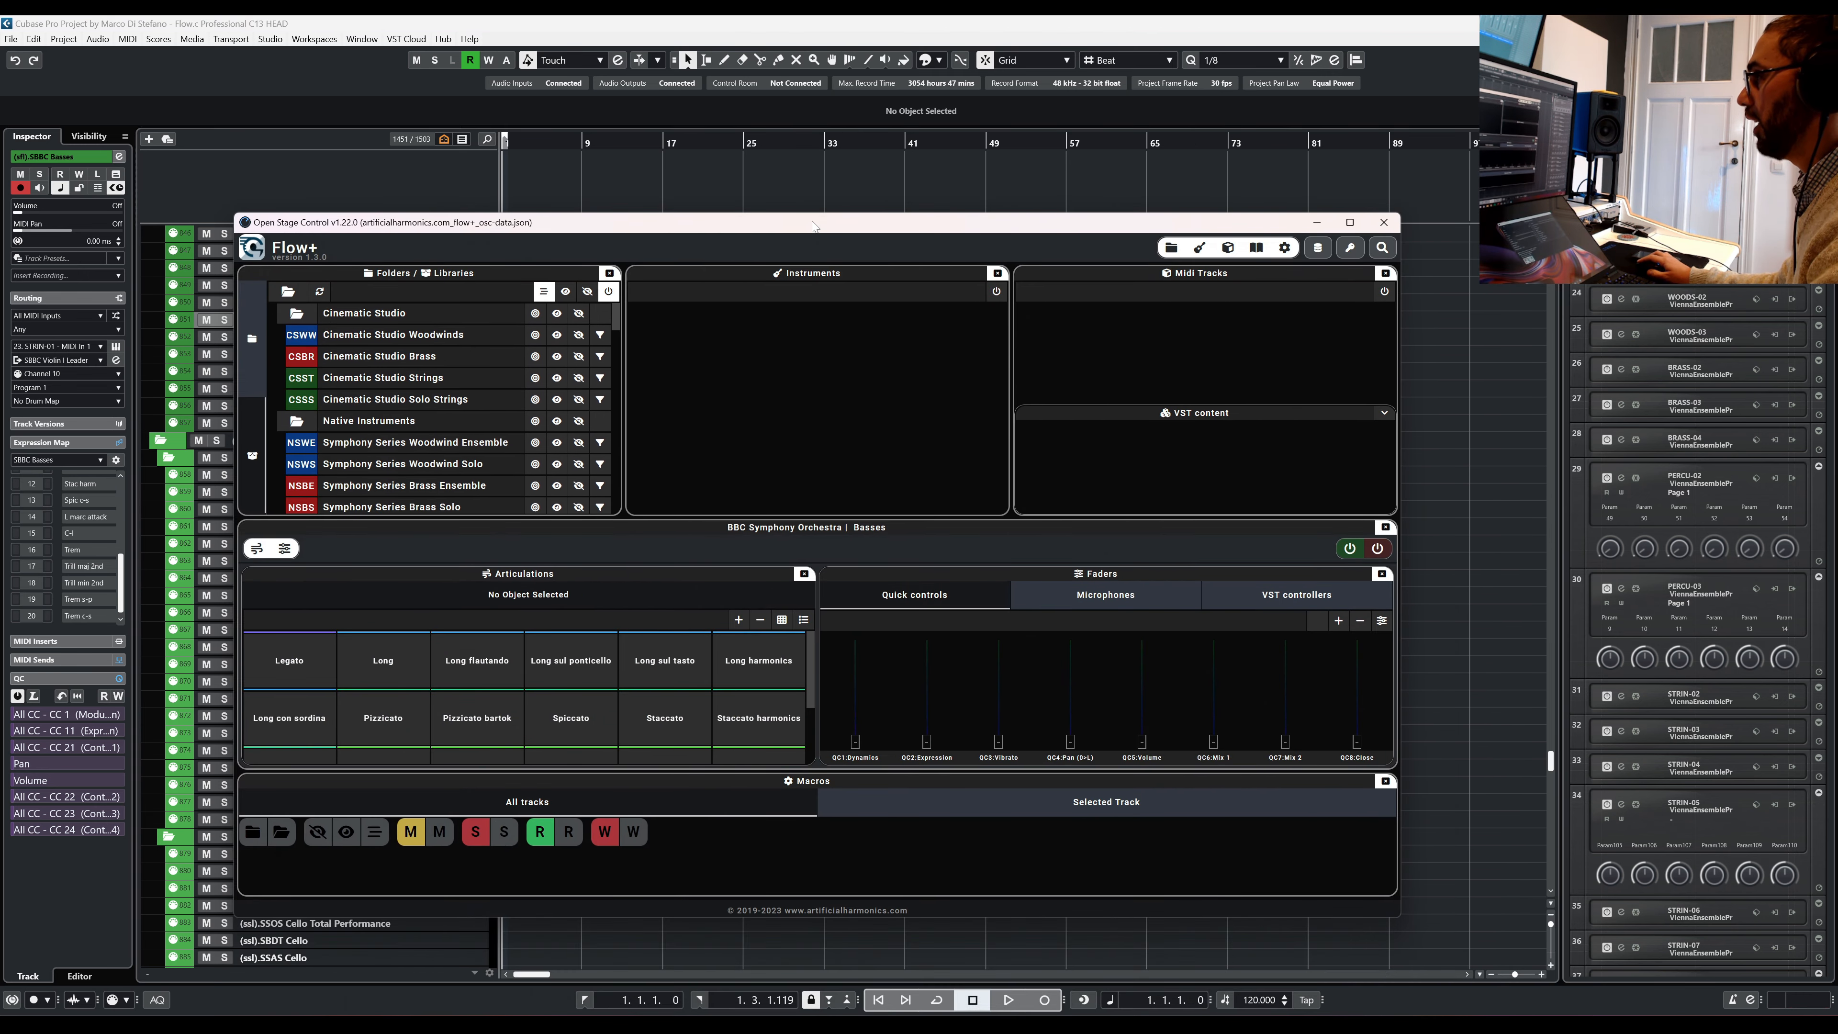
{"action": "double_click", "coordinate": [807, 222]}
{"action": "left_click", "coordinate": [598, 91]}
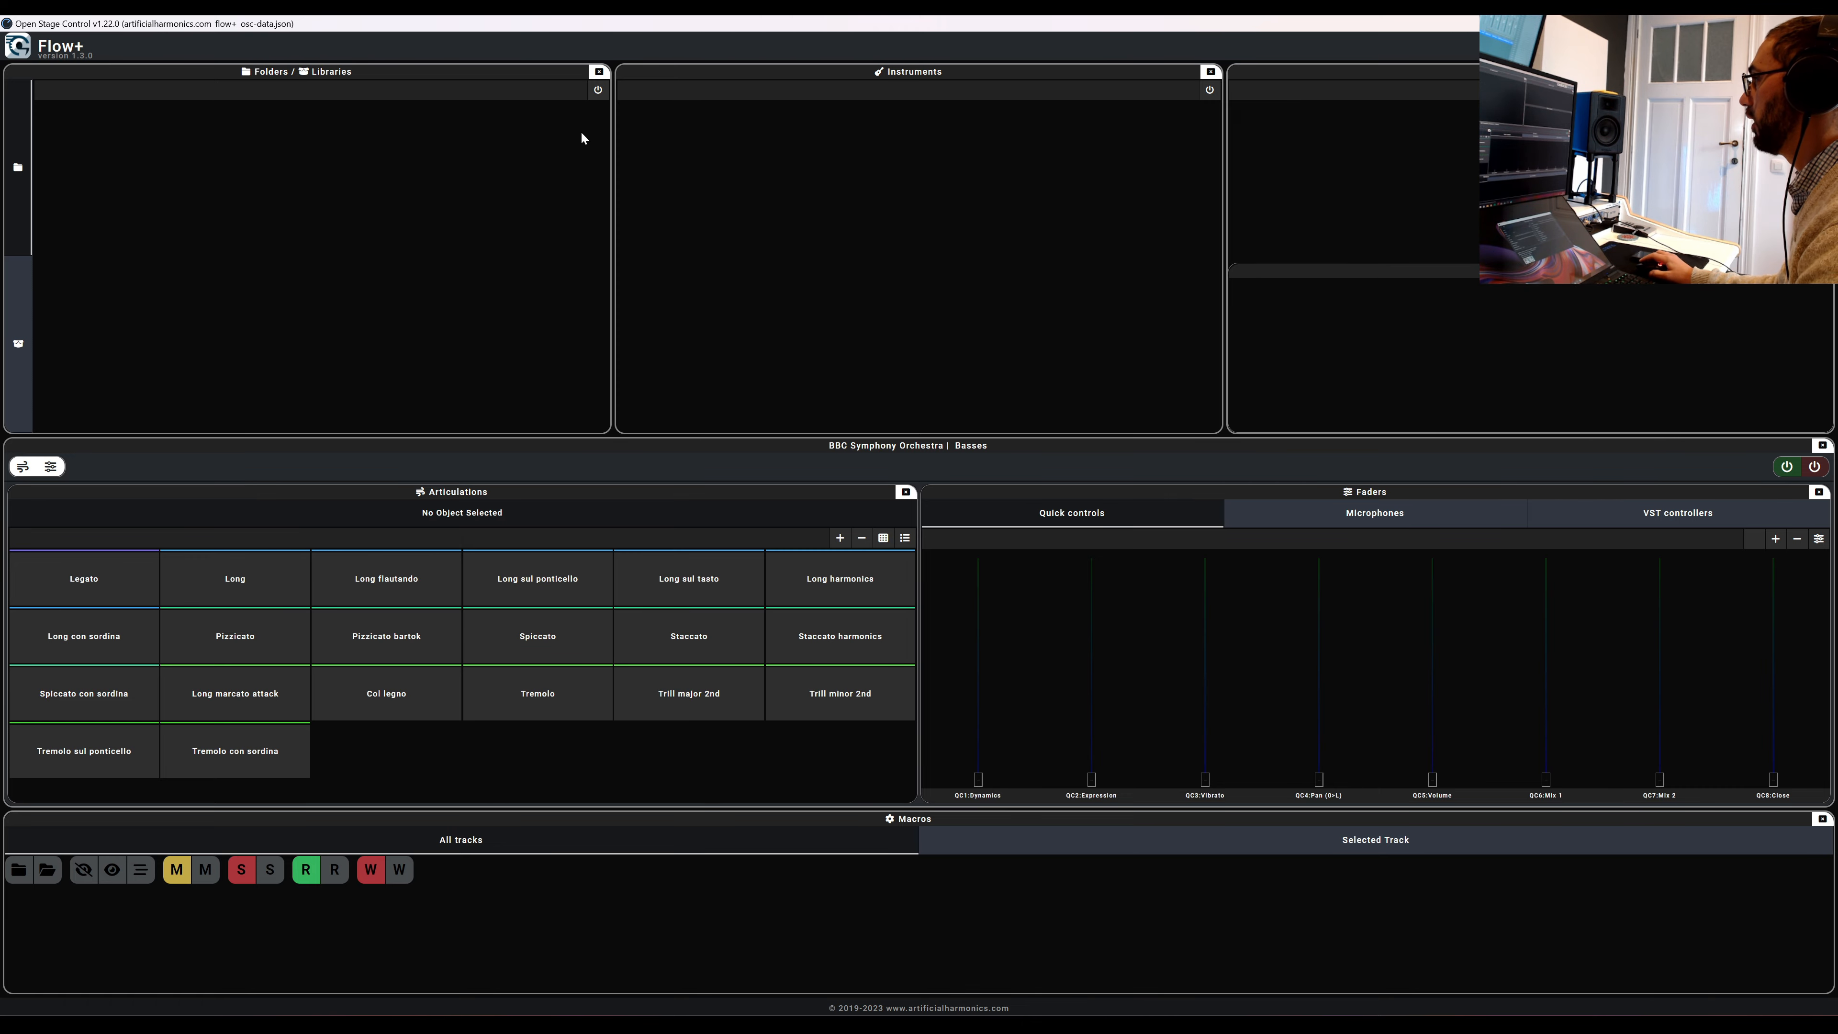
{"action": "left_click_drag", "start_coordinate": [911, 30], "coordinate": [1071, 1016]}
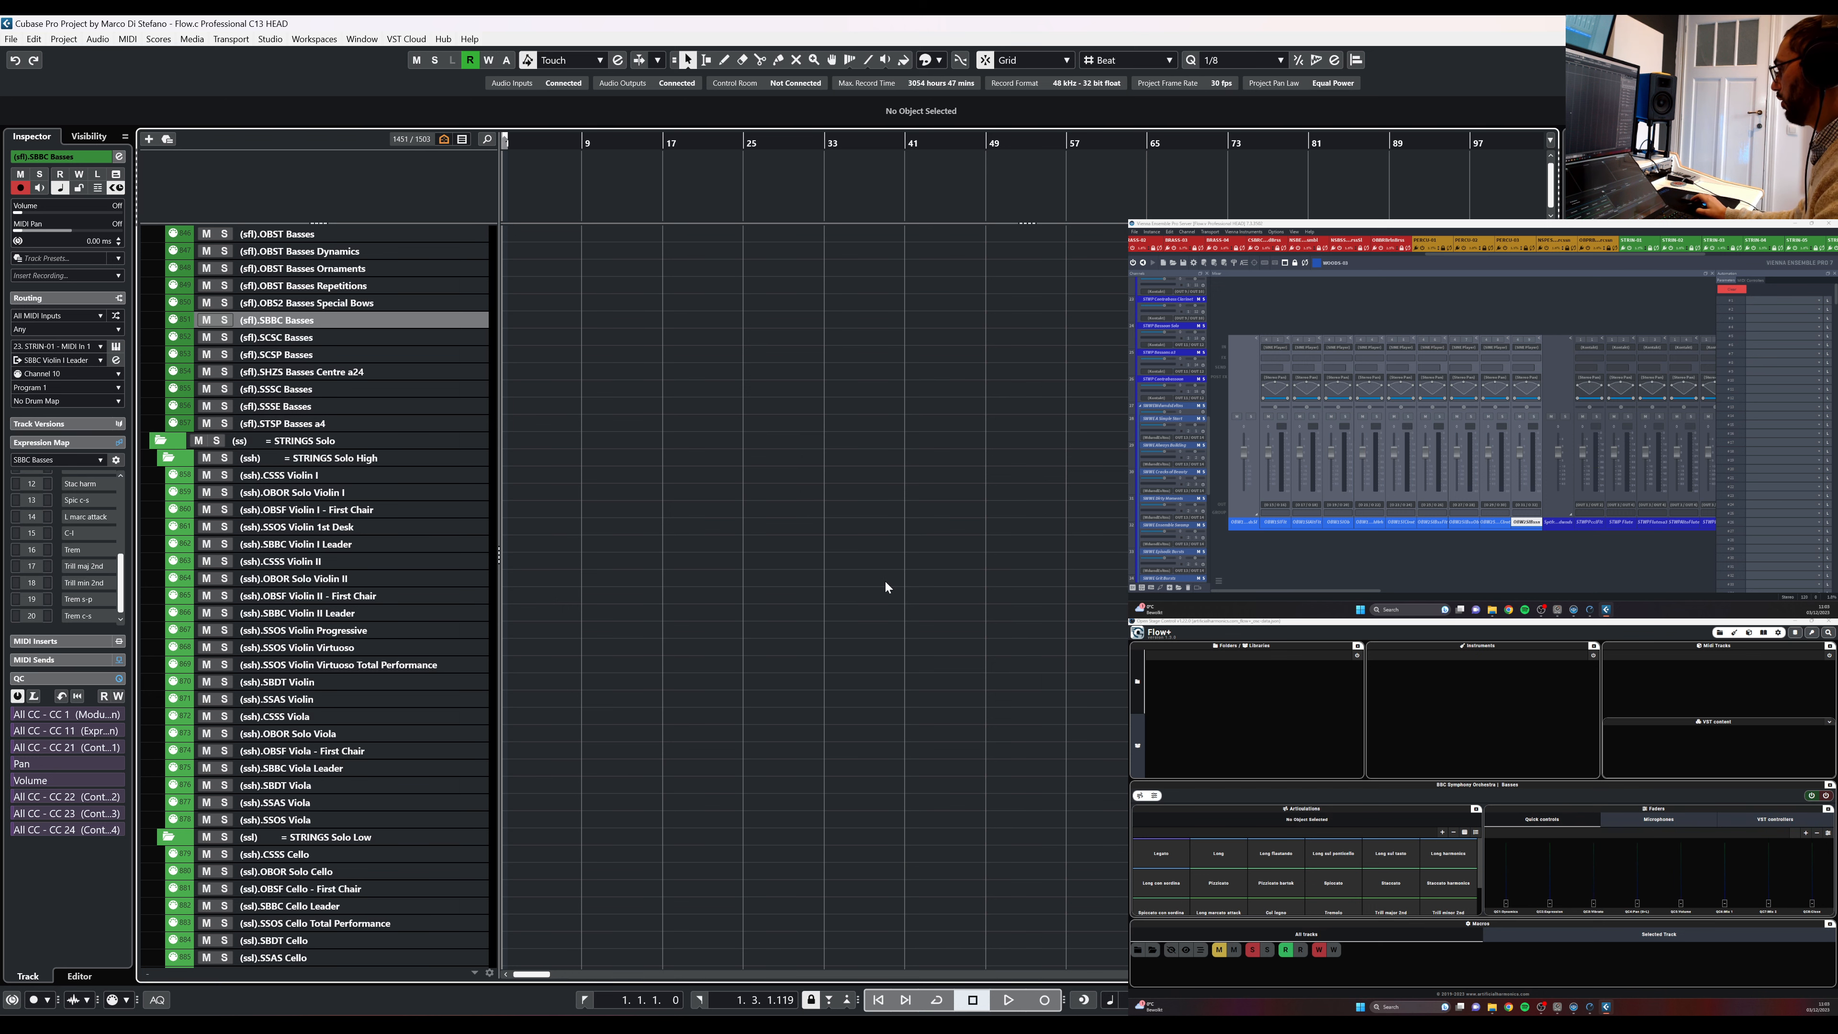
Widen the track list slightly, then switch to the libraries view in Flow+ and turn on Folders / Libraries
{"action": "scroll", "coordinate": [883, 600], "scroll_direction": "up", "scroll_amount": 10}
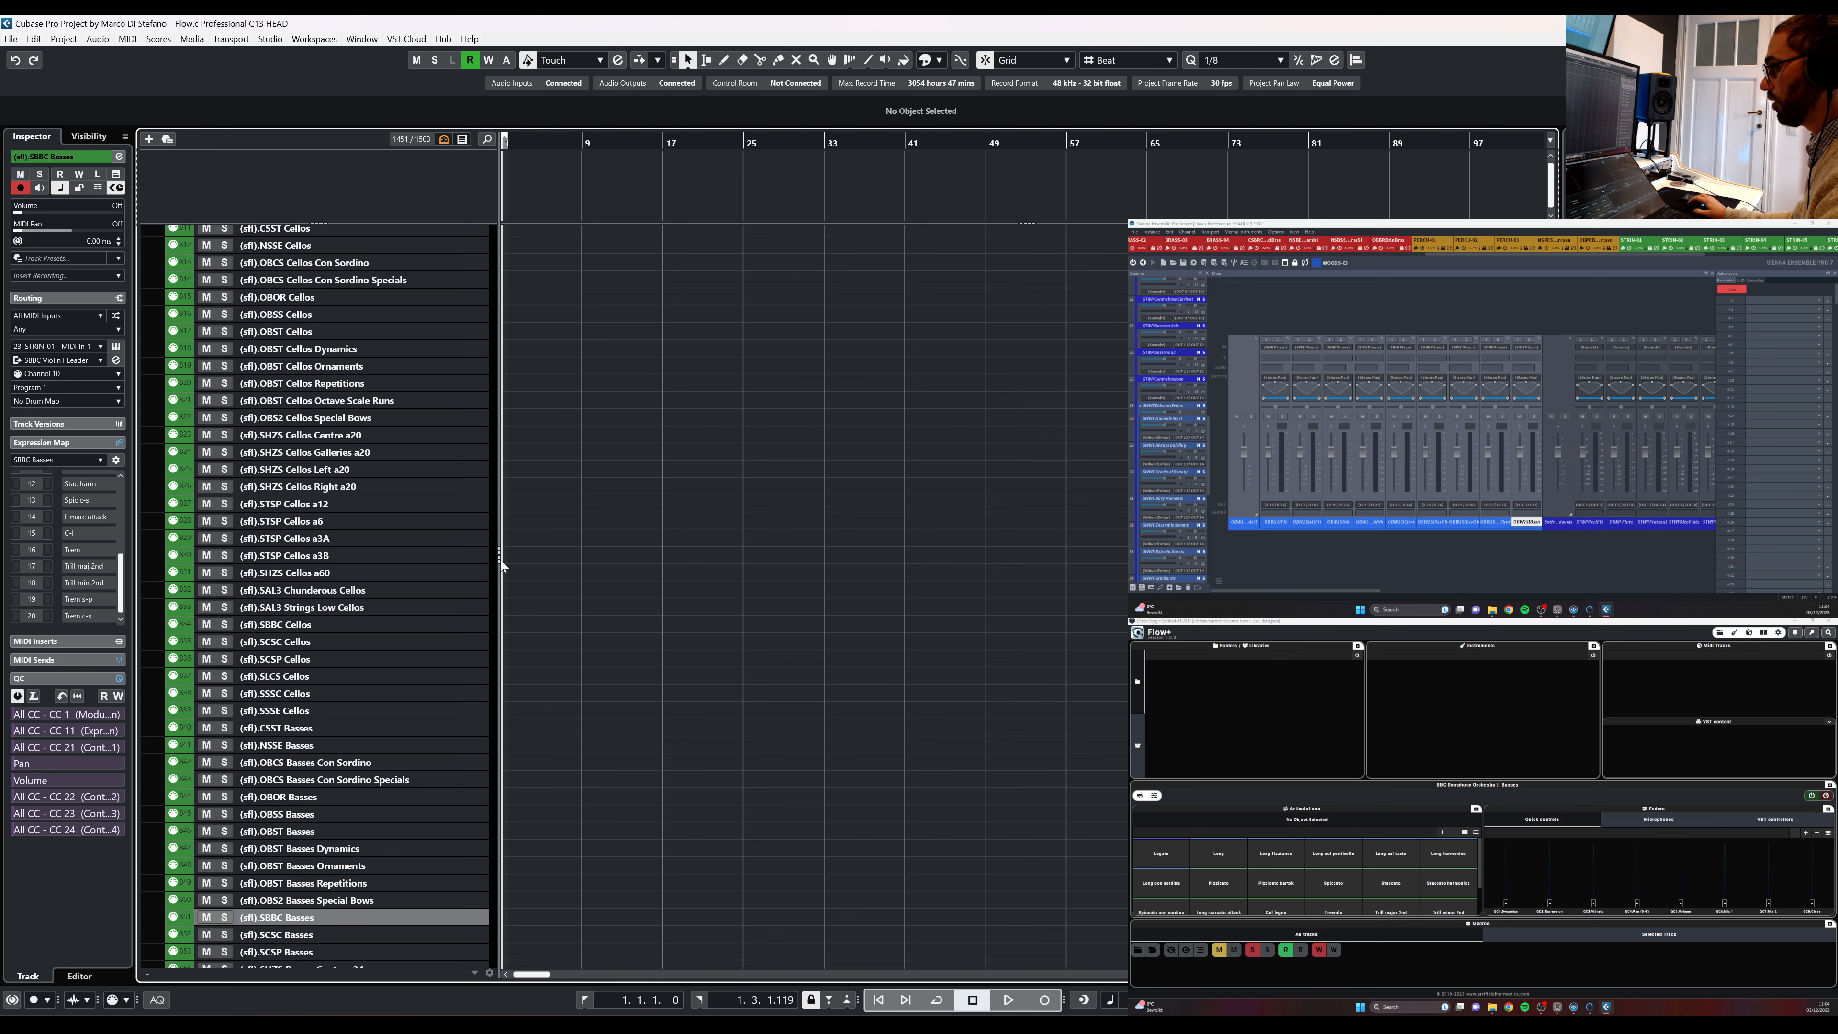
{"action": "left_click_drag", "start_coordinate": [502, 560], "coordinate": [533, 563]}
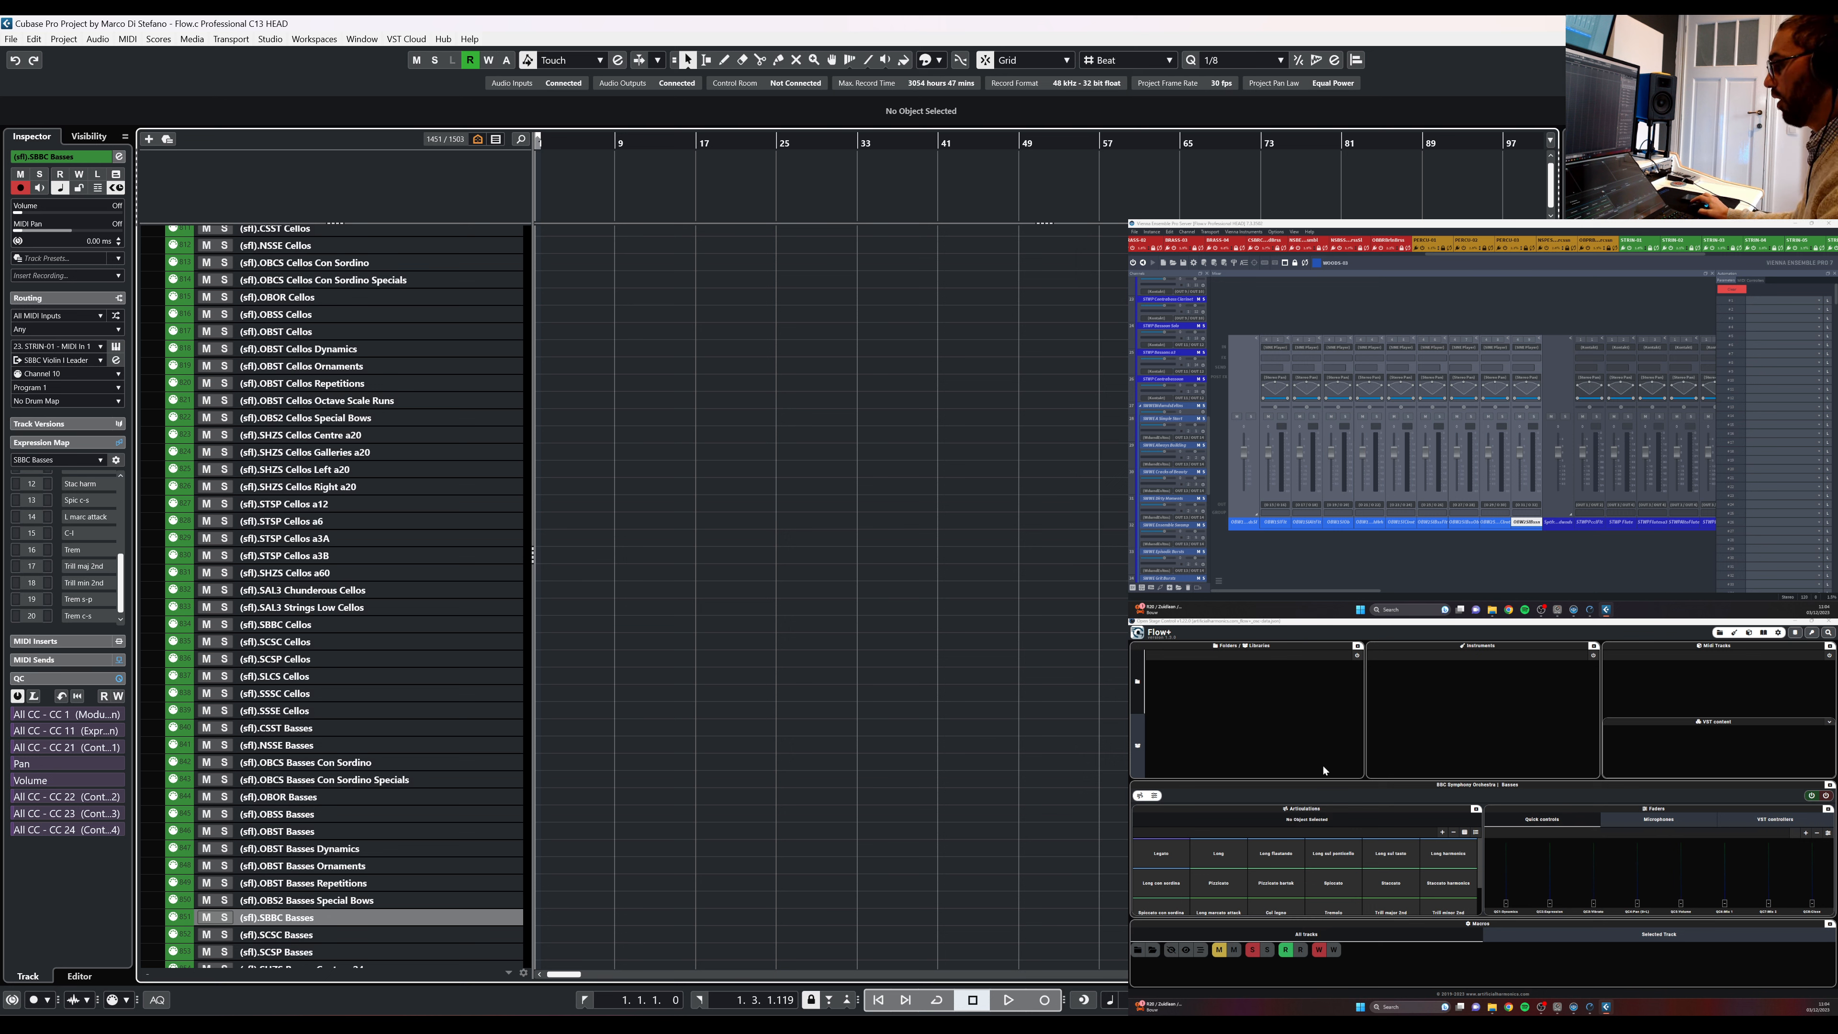
{"action": "left_click", "coordinate": [1140, 693]}
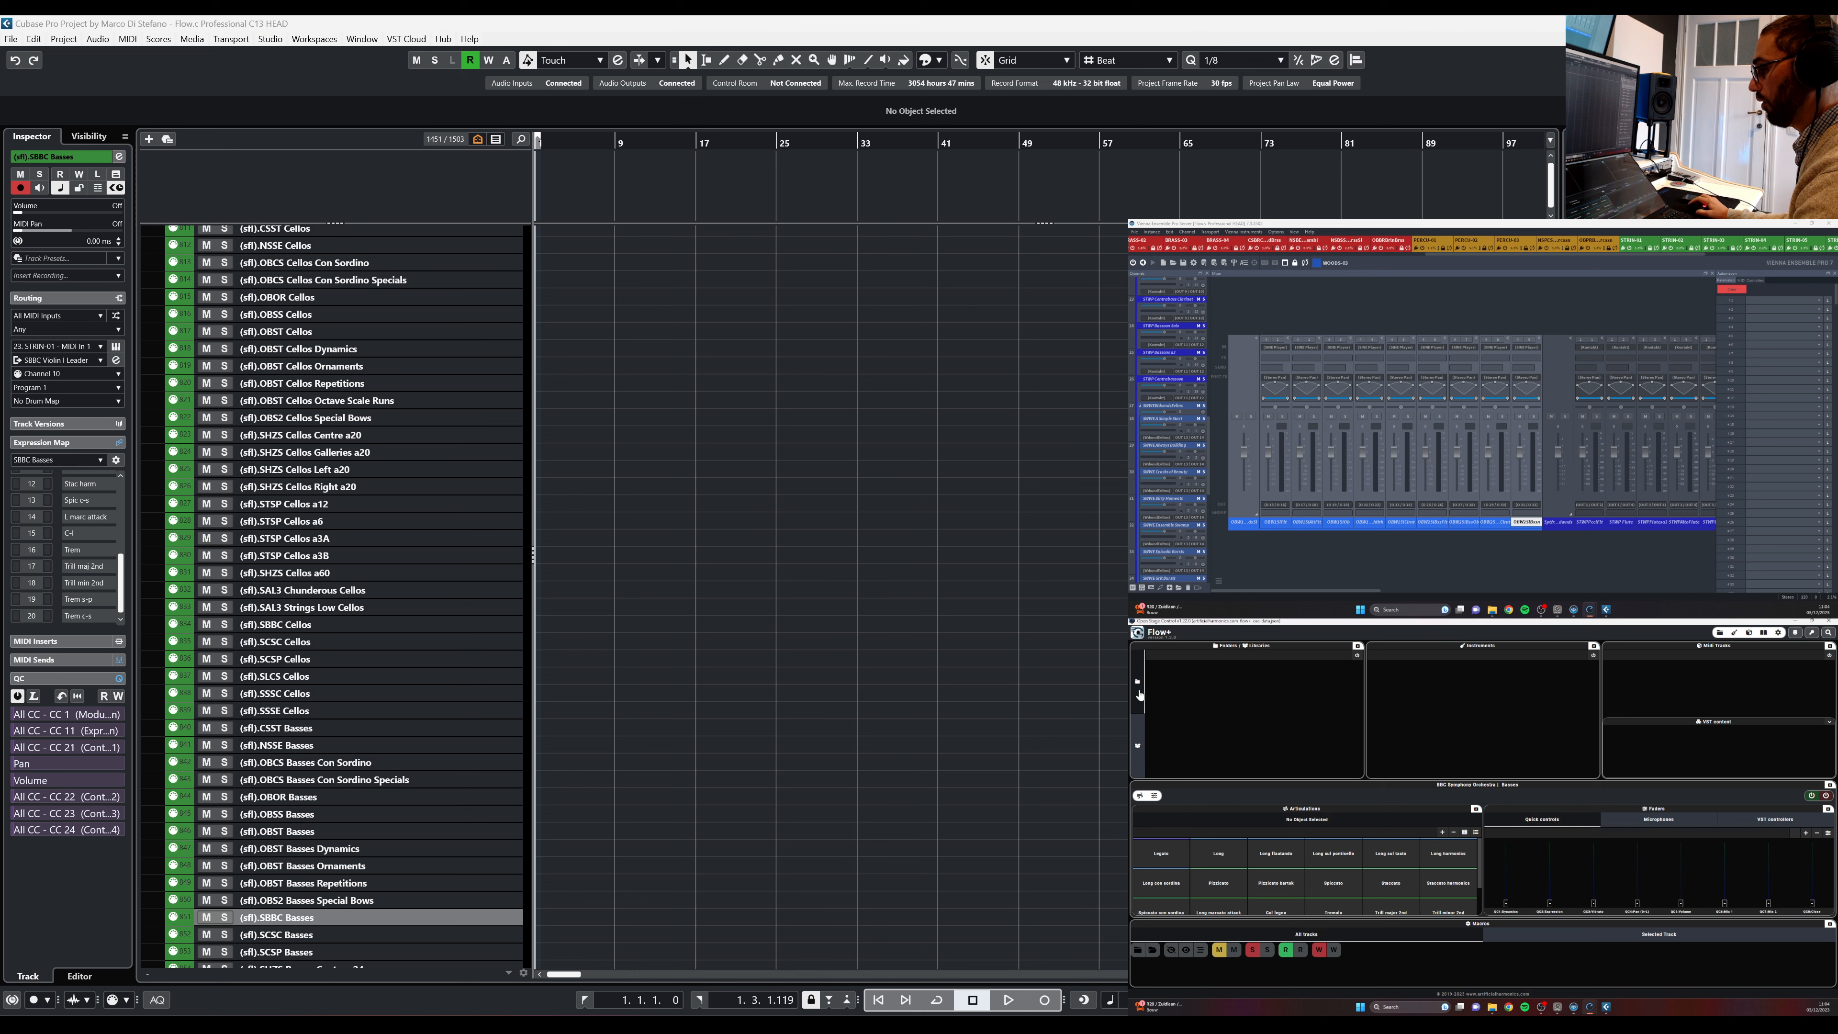
{"action": "left_click", "coordinate": [1143, 735]}
{"action": "left_click", "coordinate": [1141, 703]}
{"action": "left_click", "coordinate": [1141, 745]}
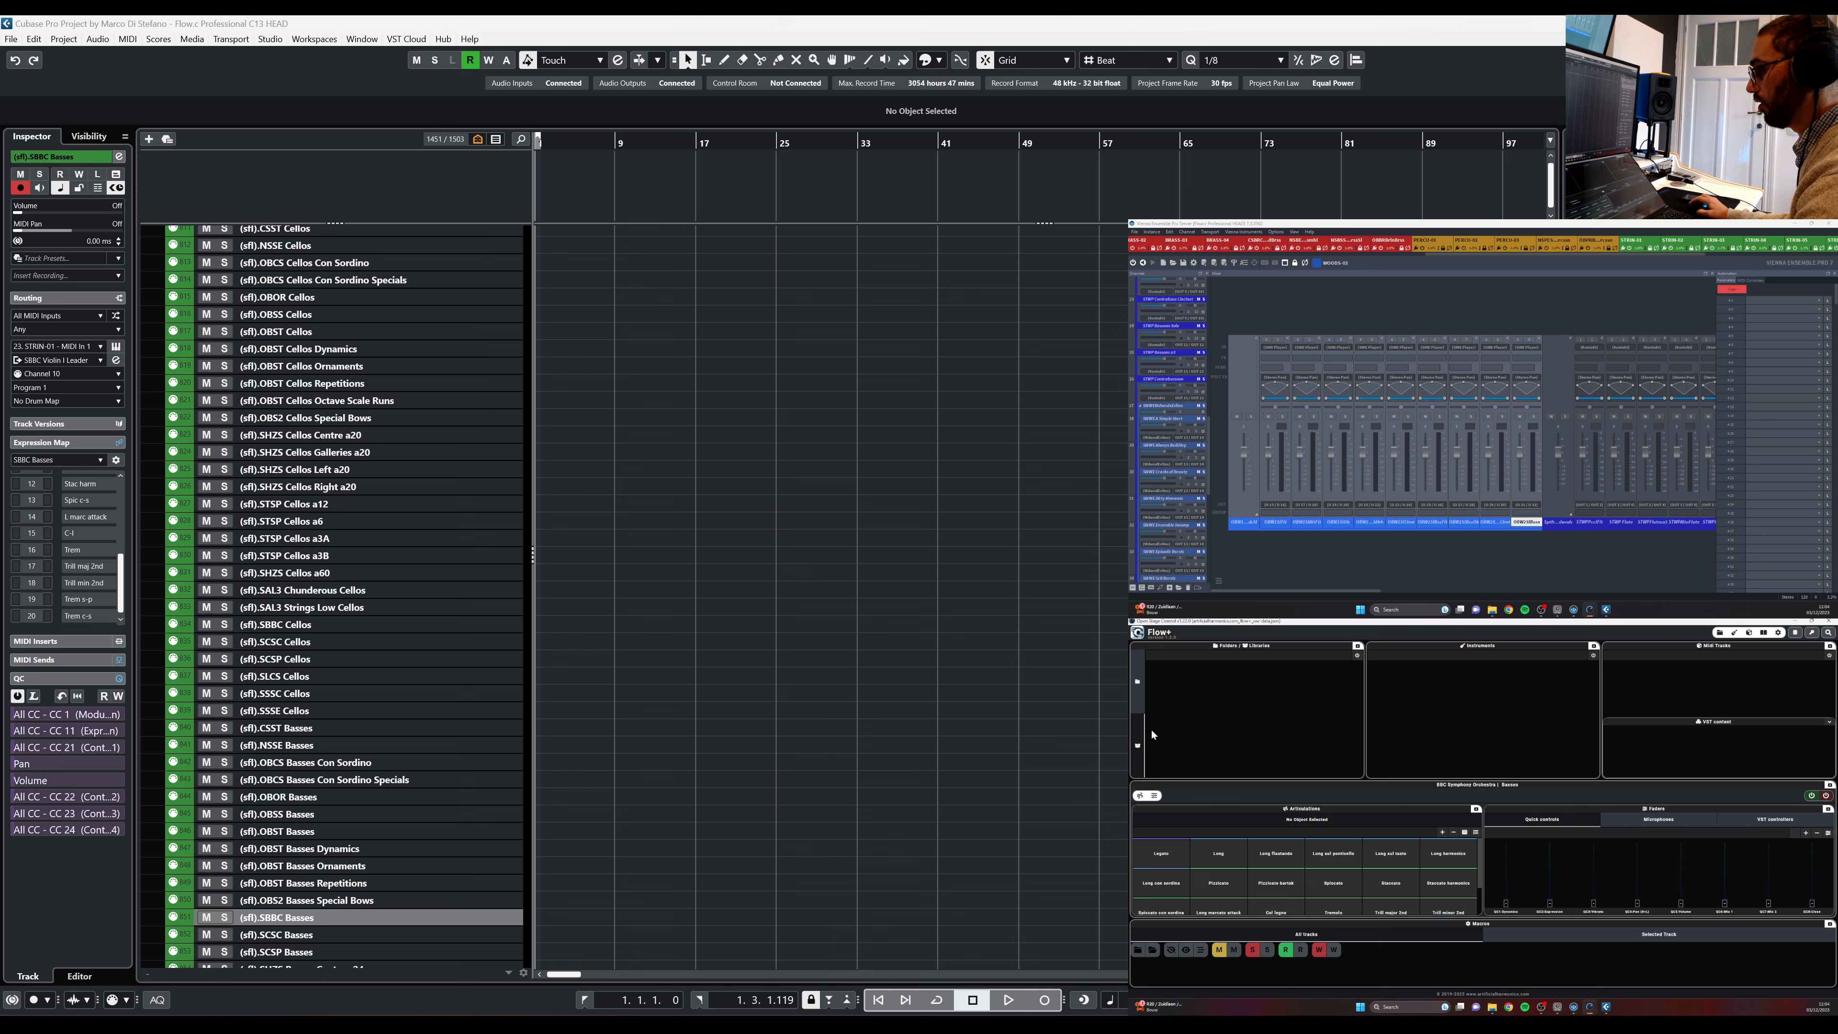
{"action": "left_click", "coordinate": [1357, 656]}
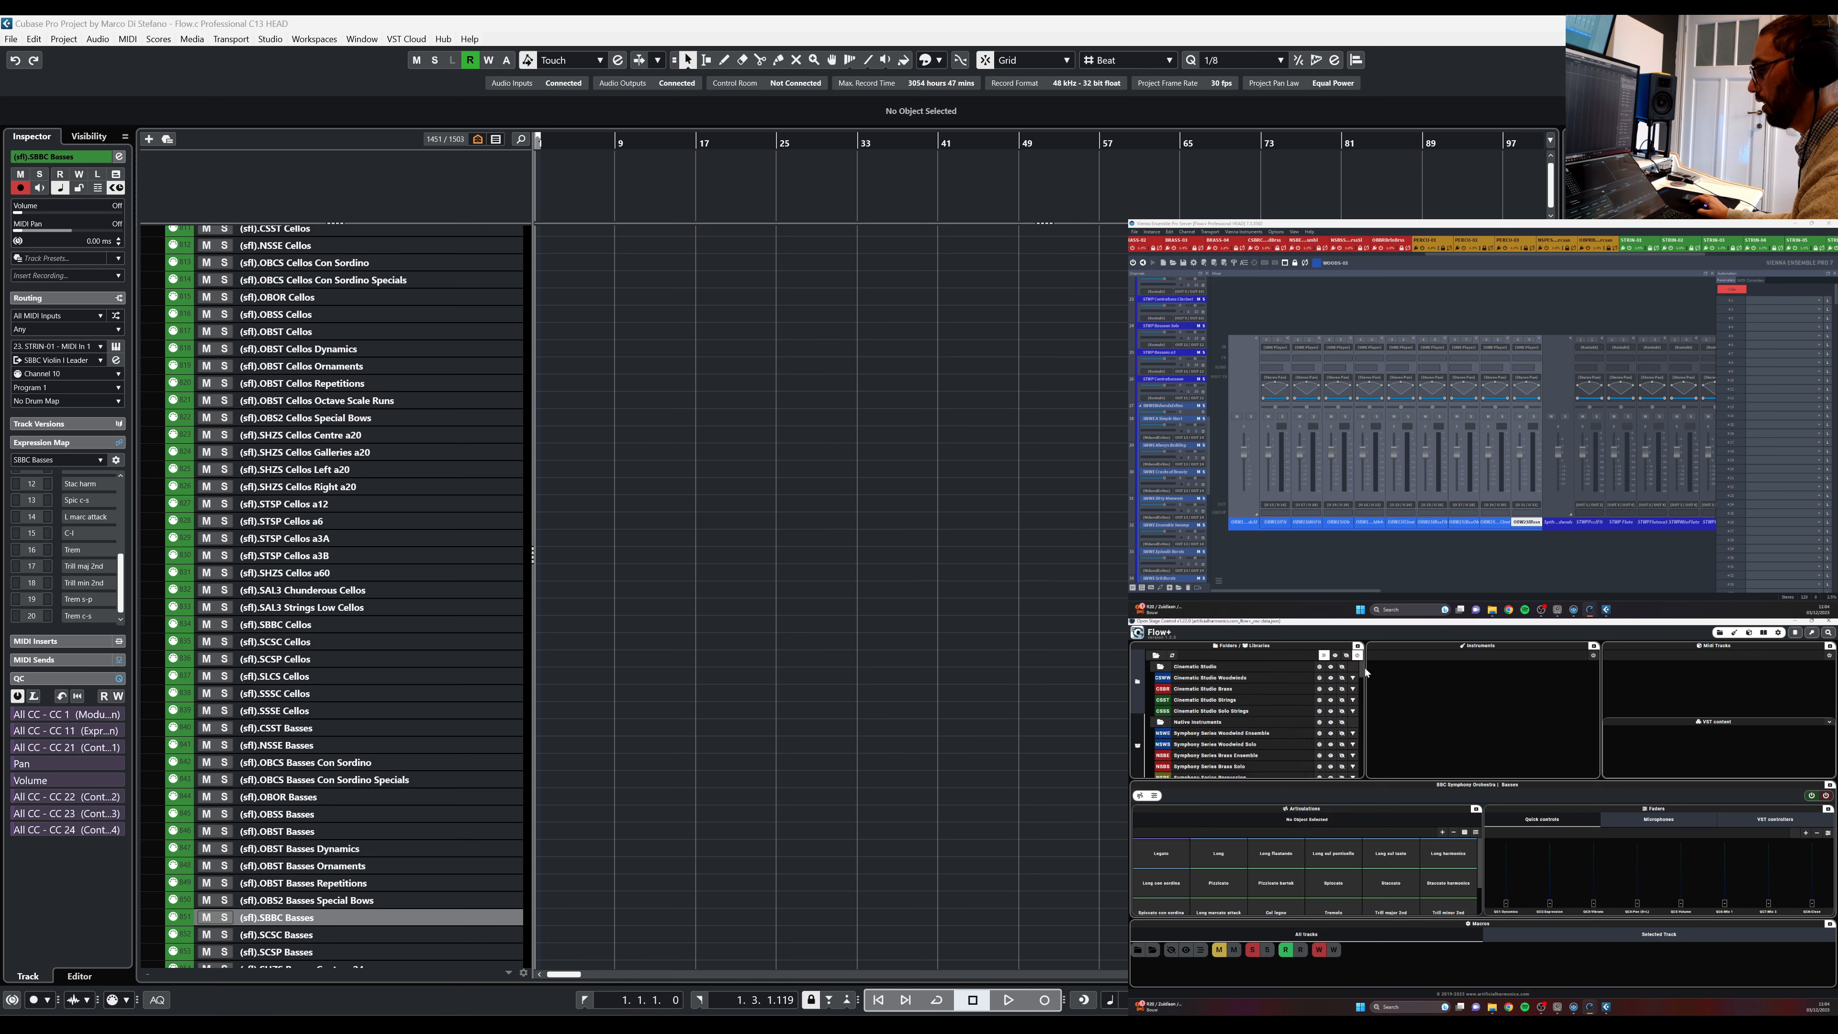
Find Albion V in the Flow+ library list and show only its tracks in the Cubase project
{"action": "scroll", "coordinate": [1362, 676], "scroll_direction": "down", "scroll_amount": 3}
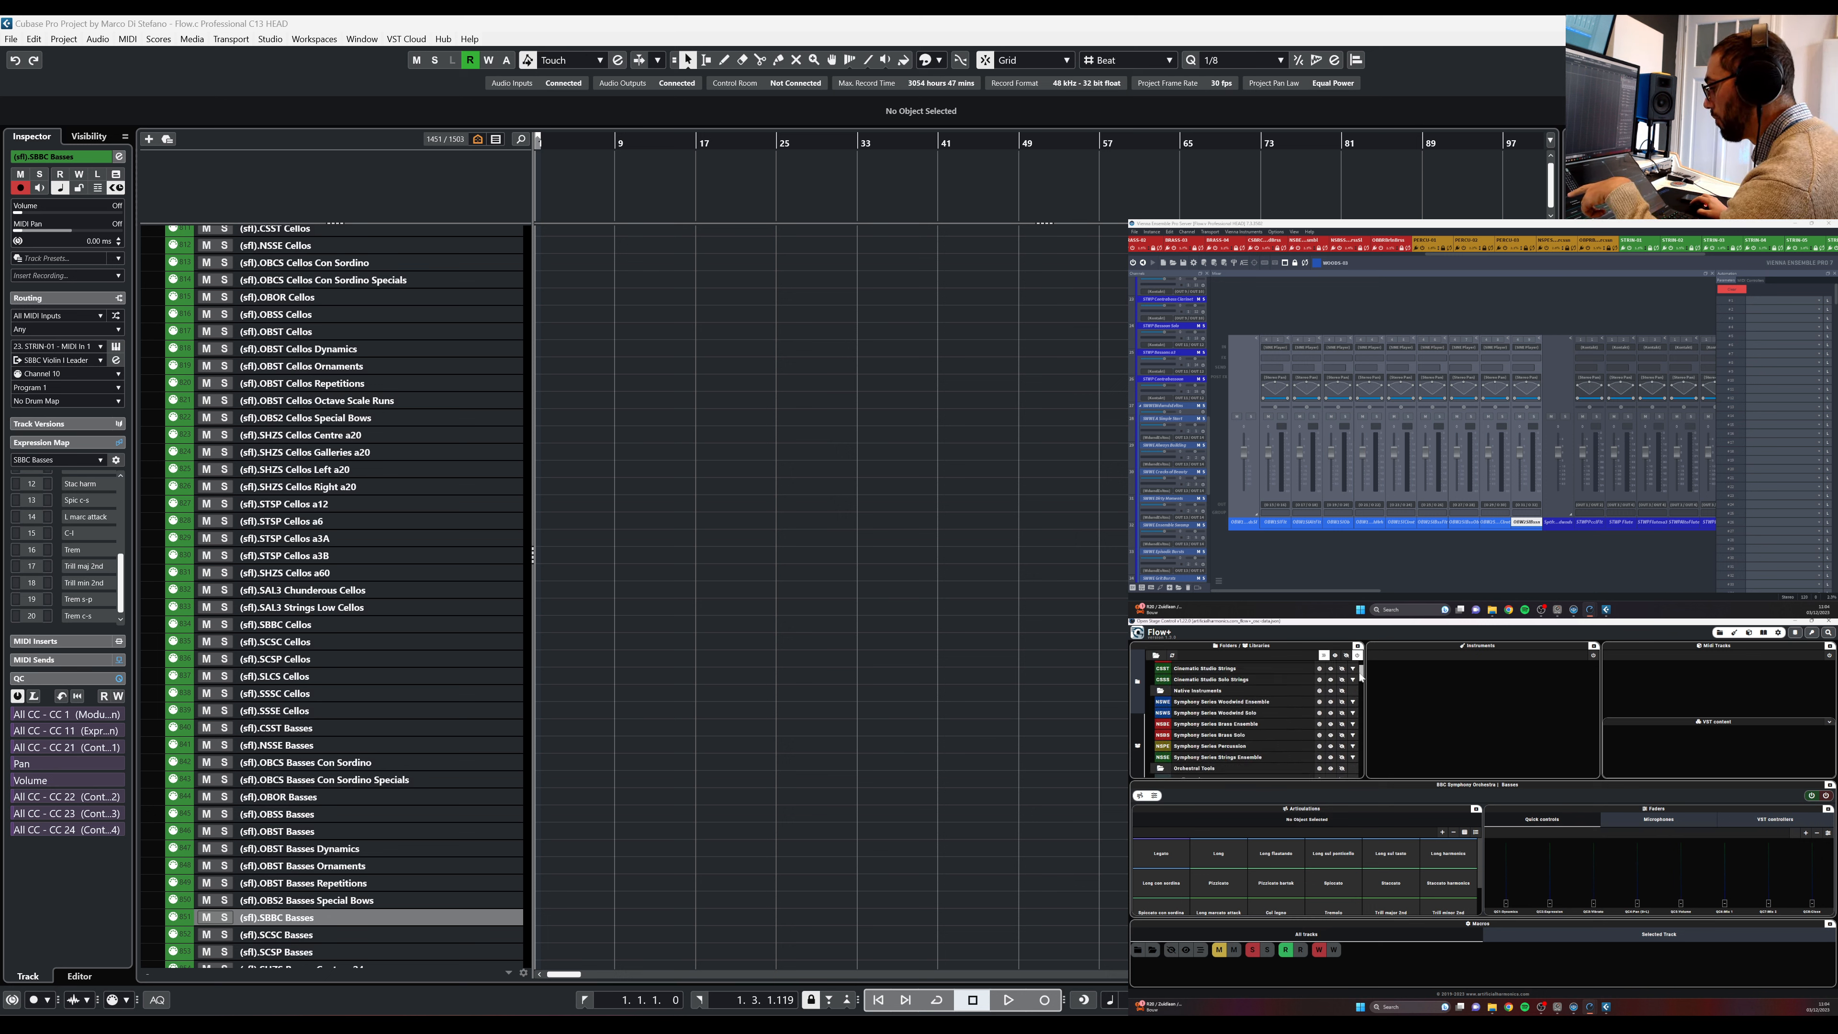
{"action": "scroll", "coordinate": [1361, 676], "scroll_direction": "down", "scroll_amount": 5}
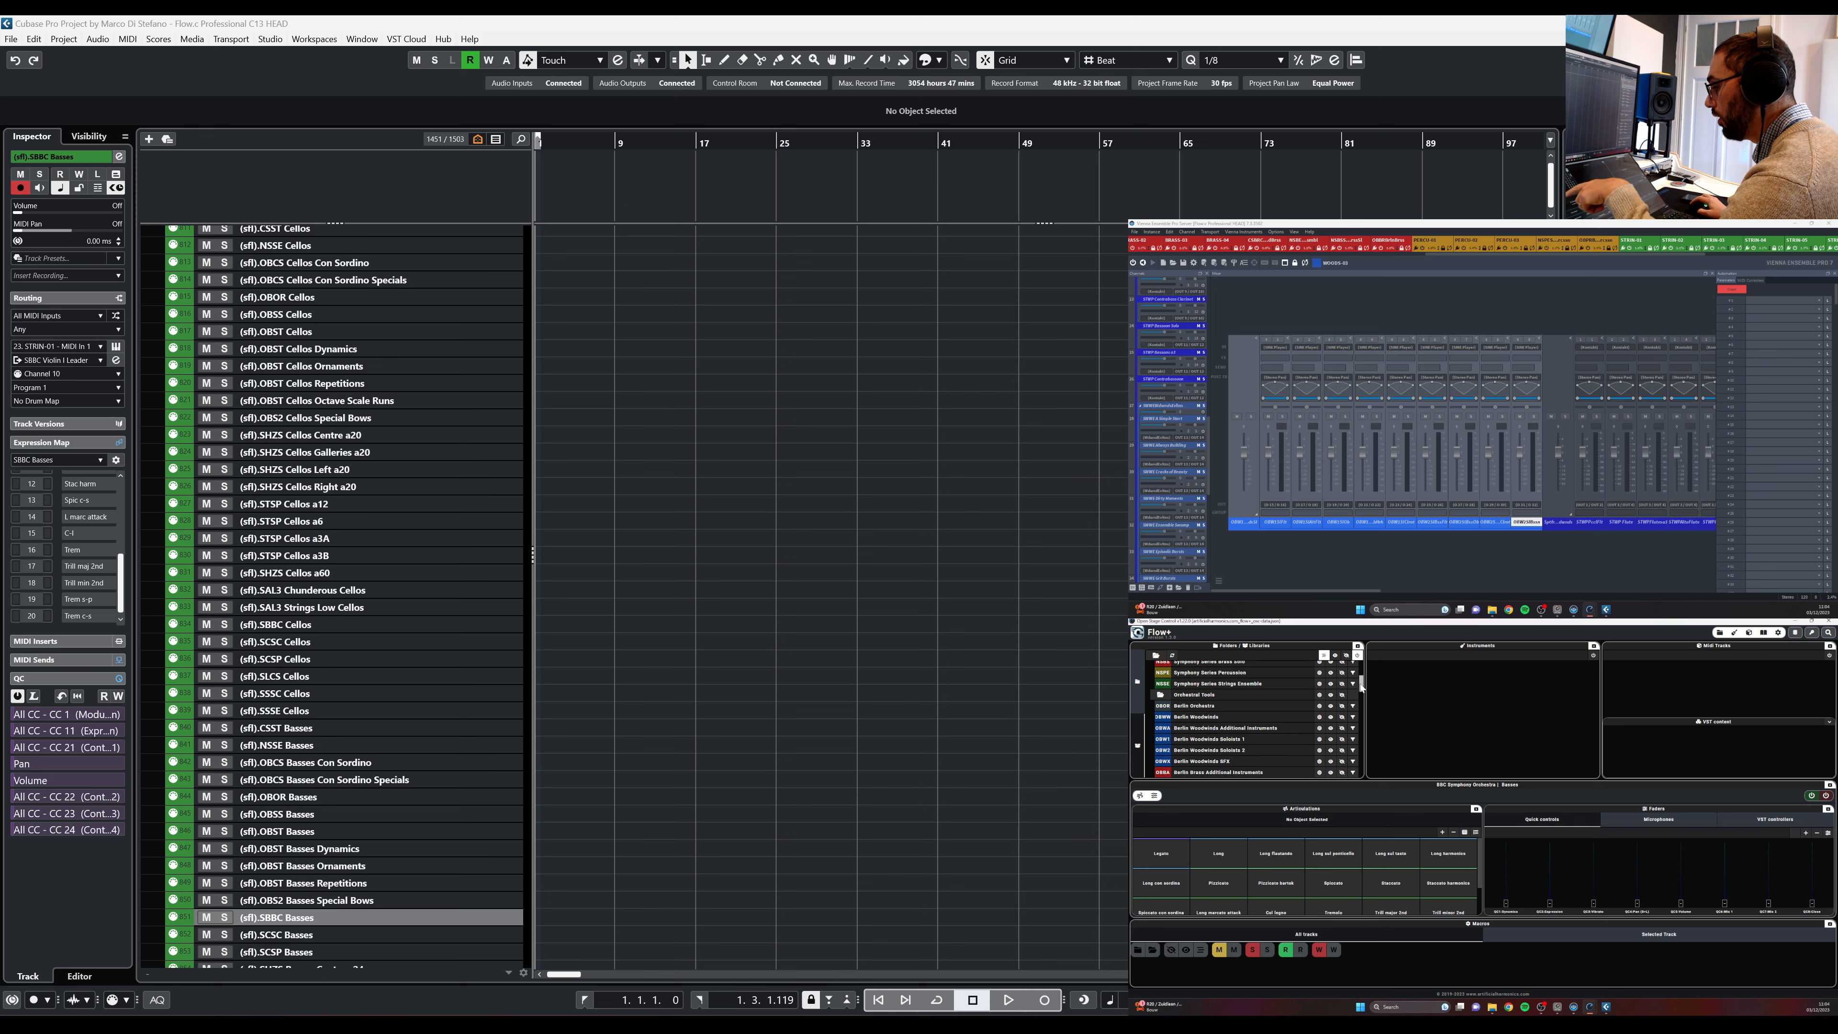
{"action": "left_click_drag", "start_coordinate": [1362, 691], "coordinate": [1362, 731]}
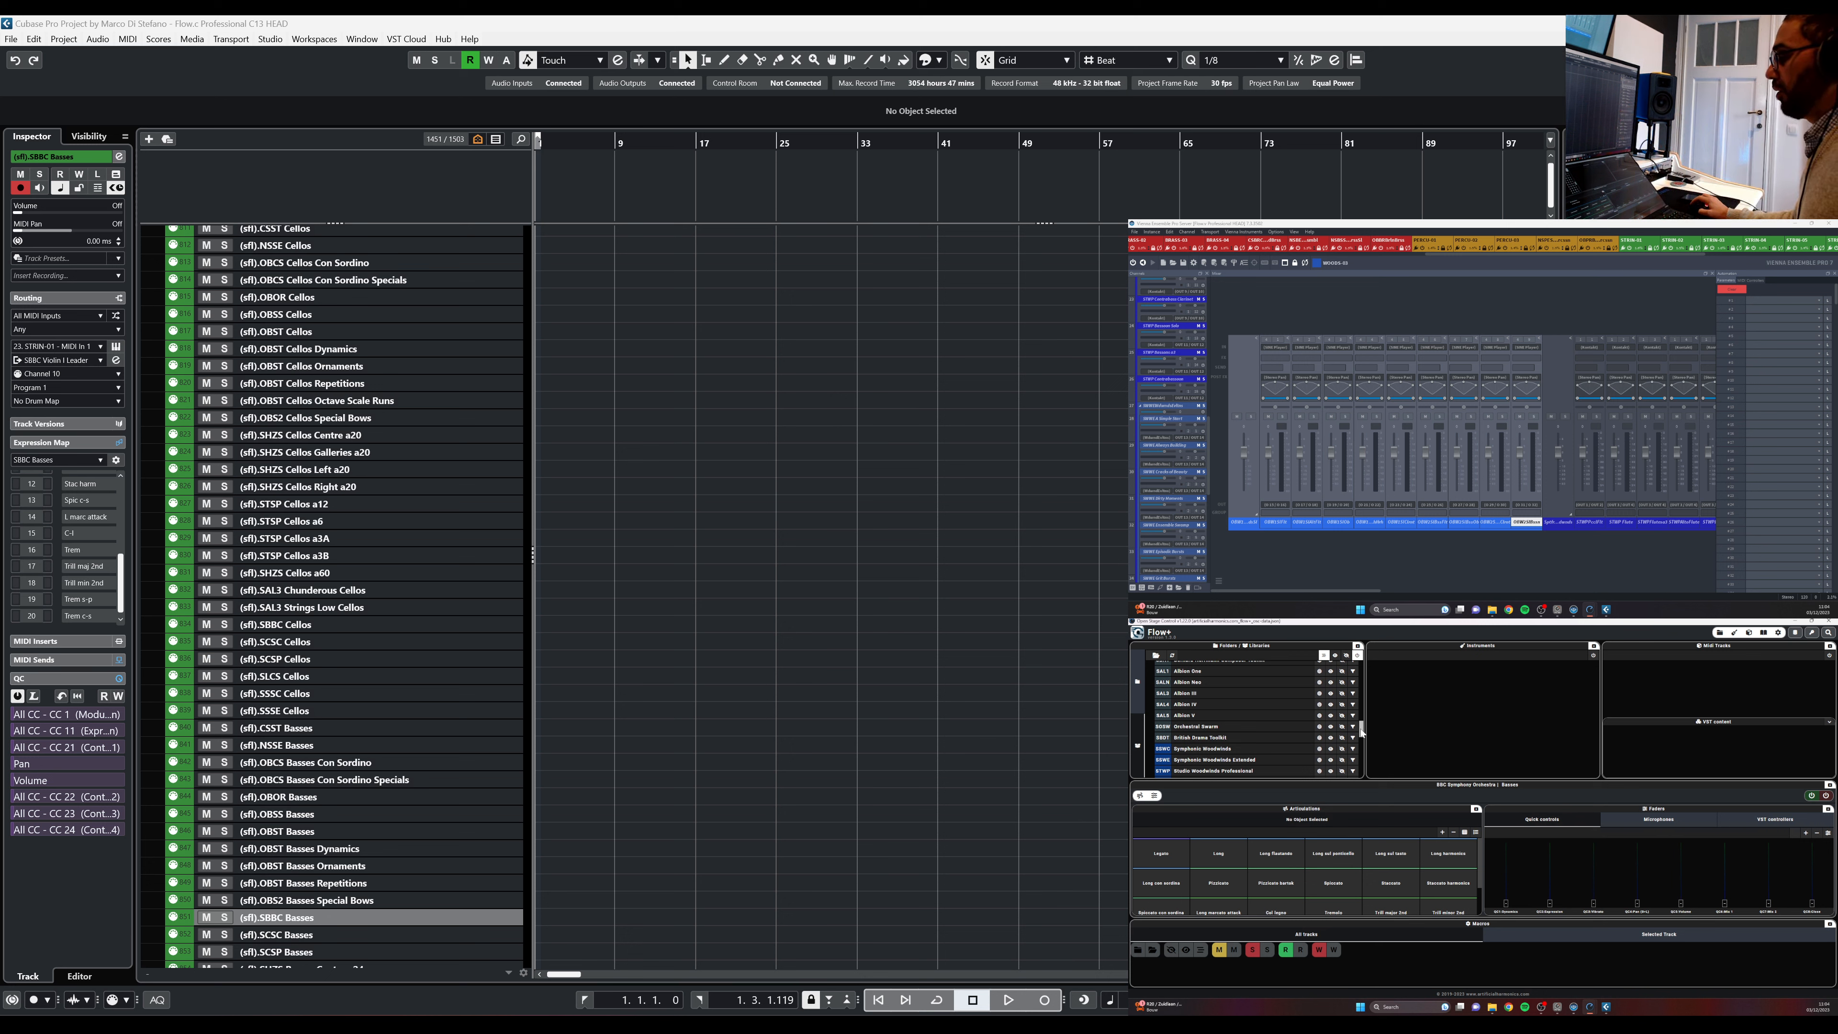
{"action": "left_click_drag", "start_coordinate": [1362, 732], "coordinate": [1363, 728]}
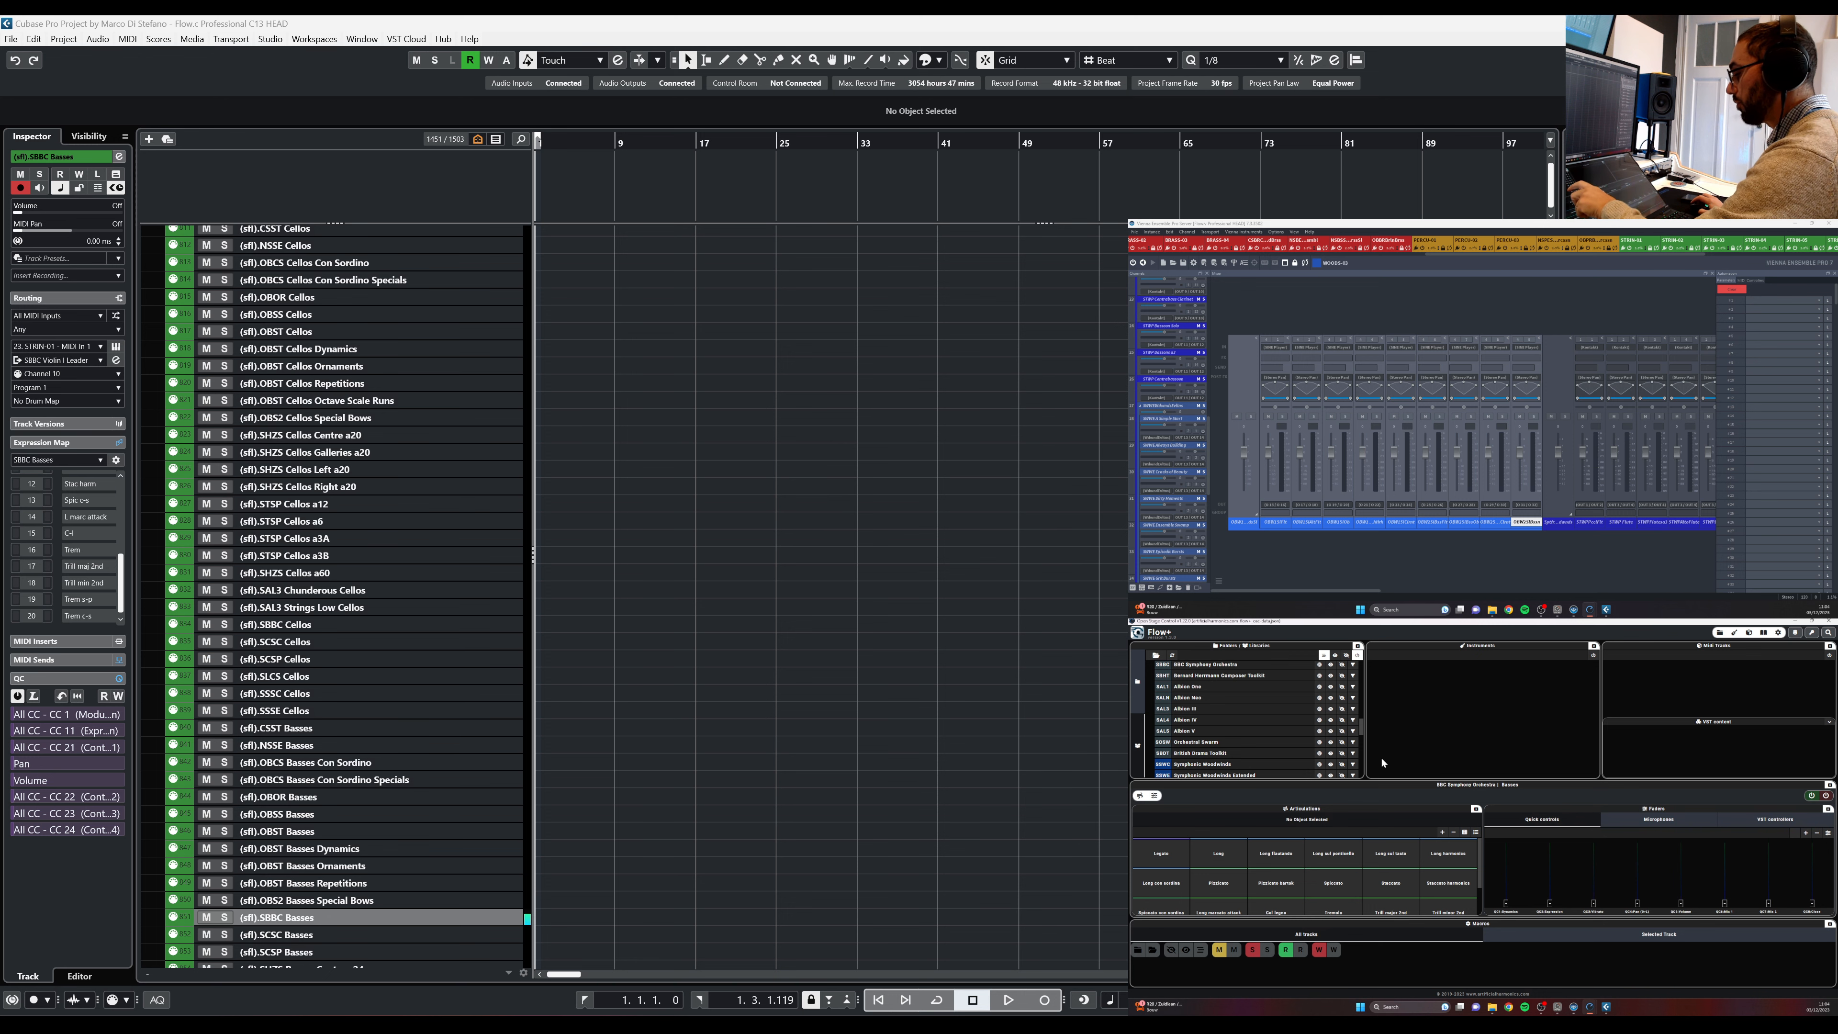
{"action": "left_click", "coordinate": [1319, 730]}
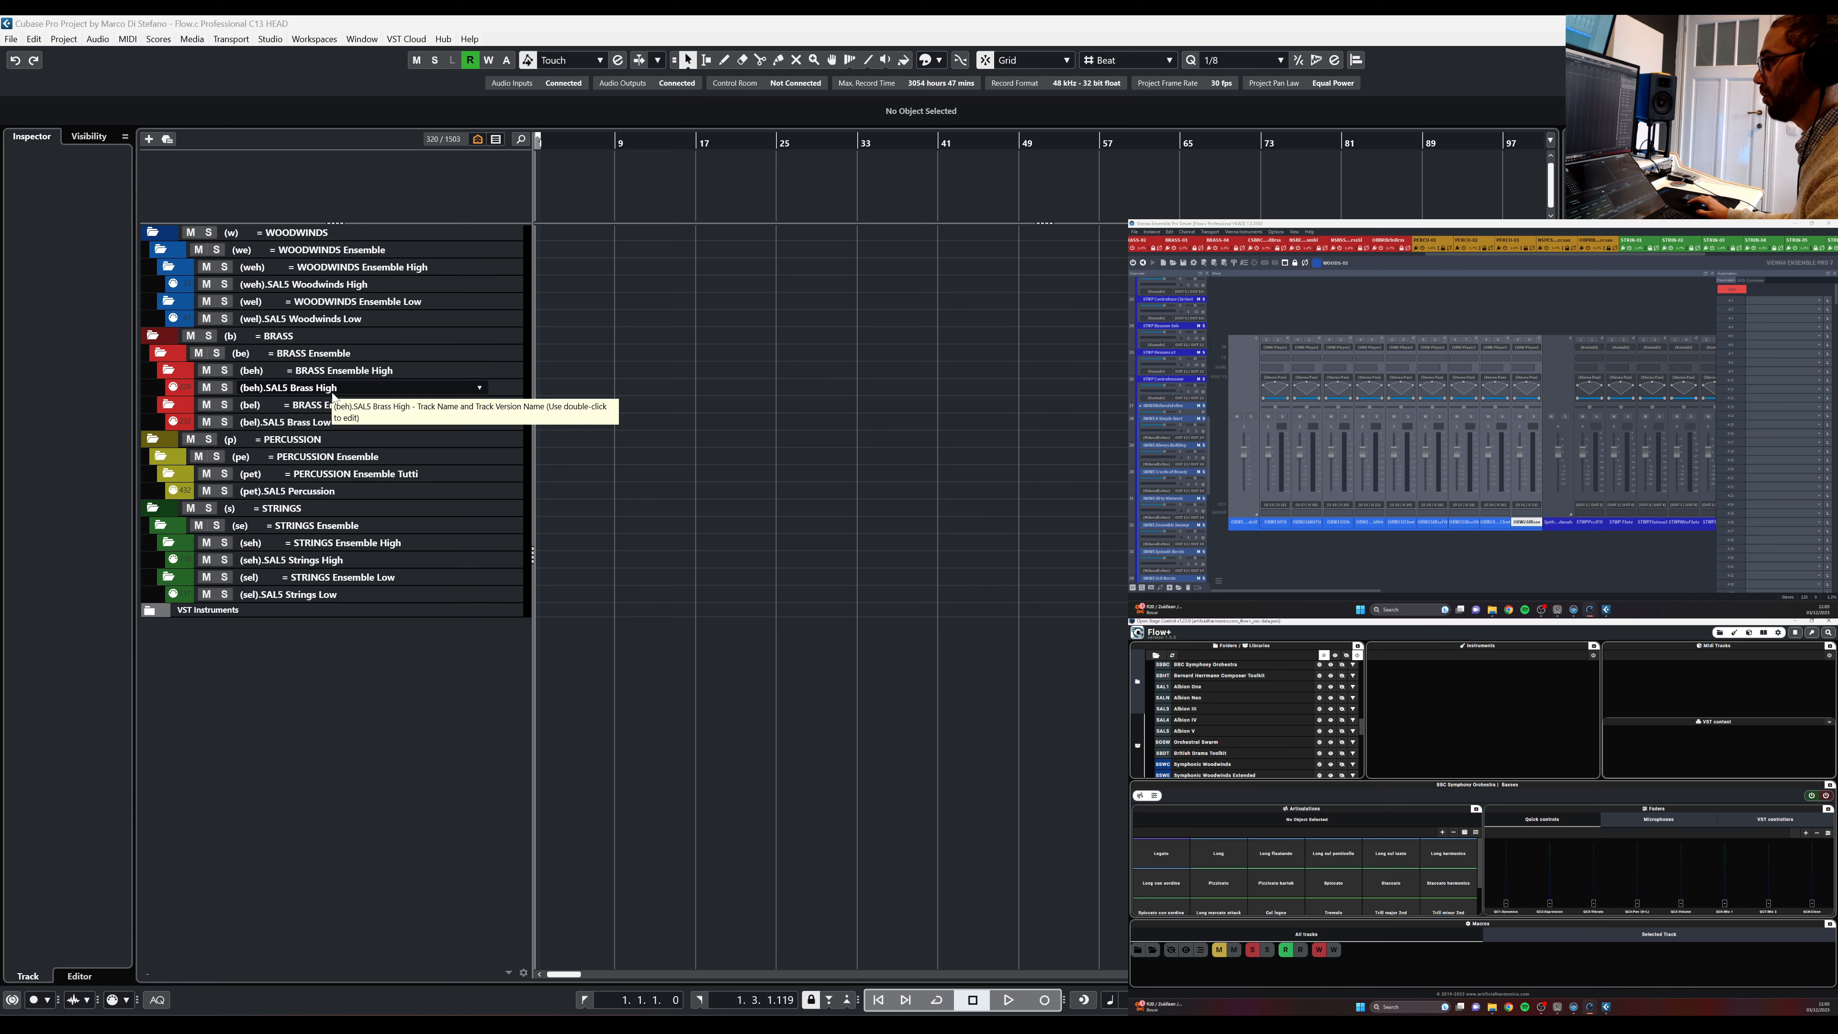
Select the SAL5 Brass Low track and switch between several of its articulations from Flow+
{"action": "left_click", "coordinate": [330, 423]}
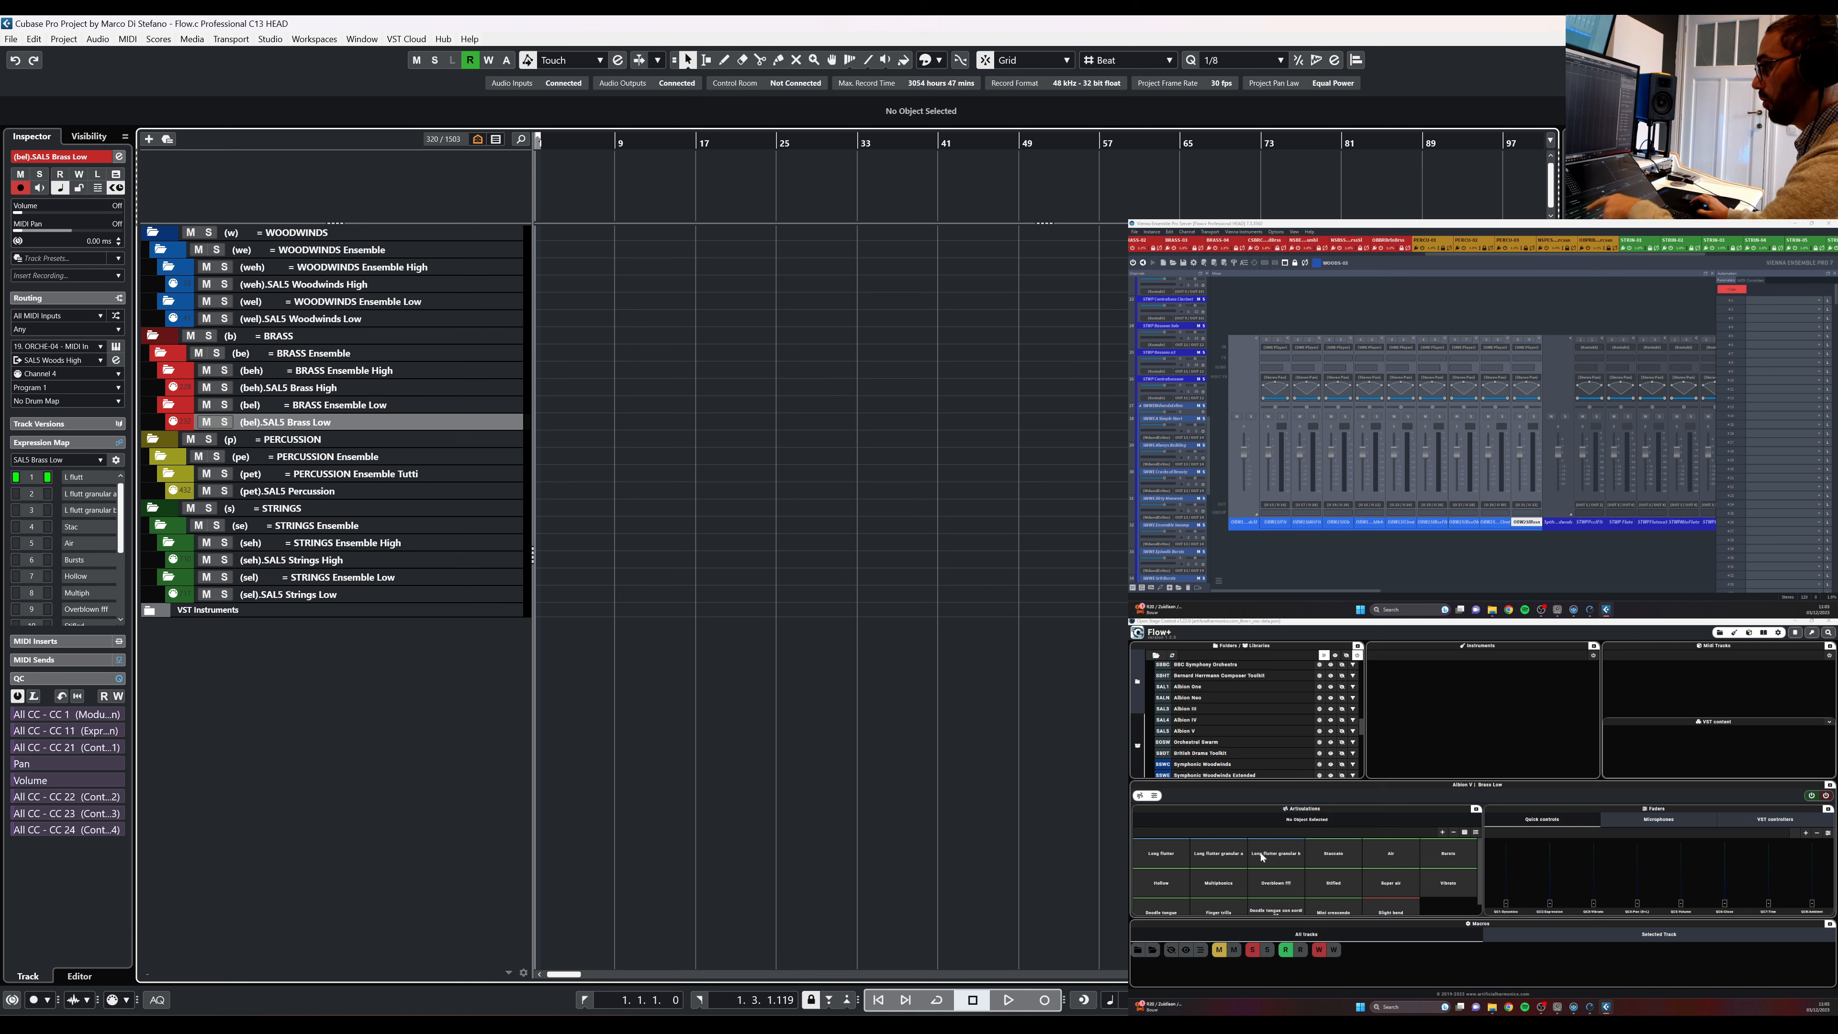
{"action": "left_click", "coordinate": [1355, 867]}
{"action": "left_click", "coordinate": [1276, 883]}
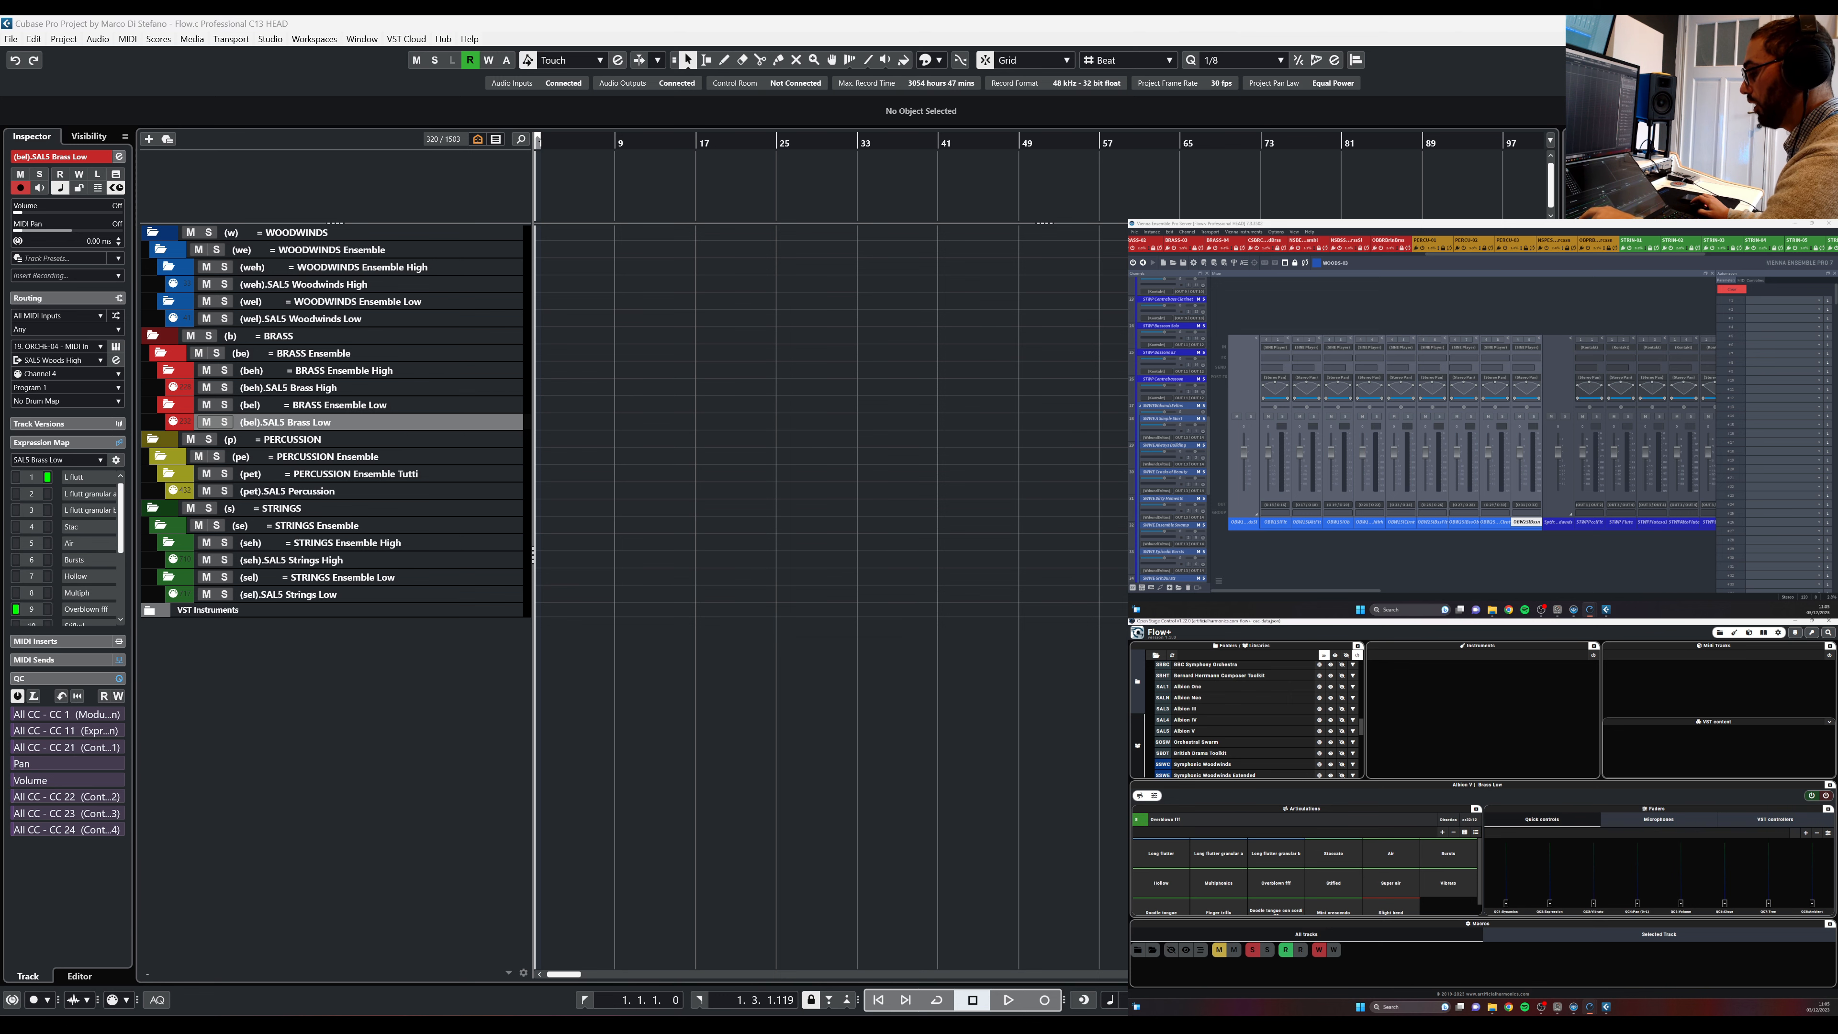
{"action": "left_click", "coordinate": [1223, 854]}
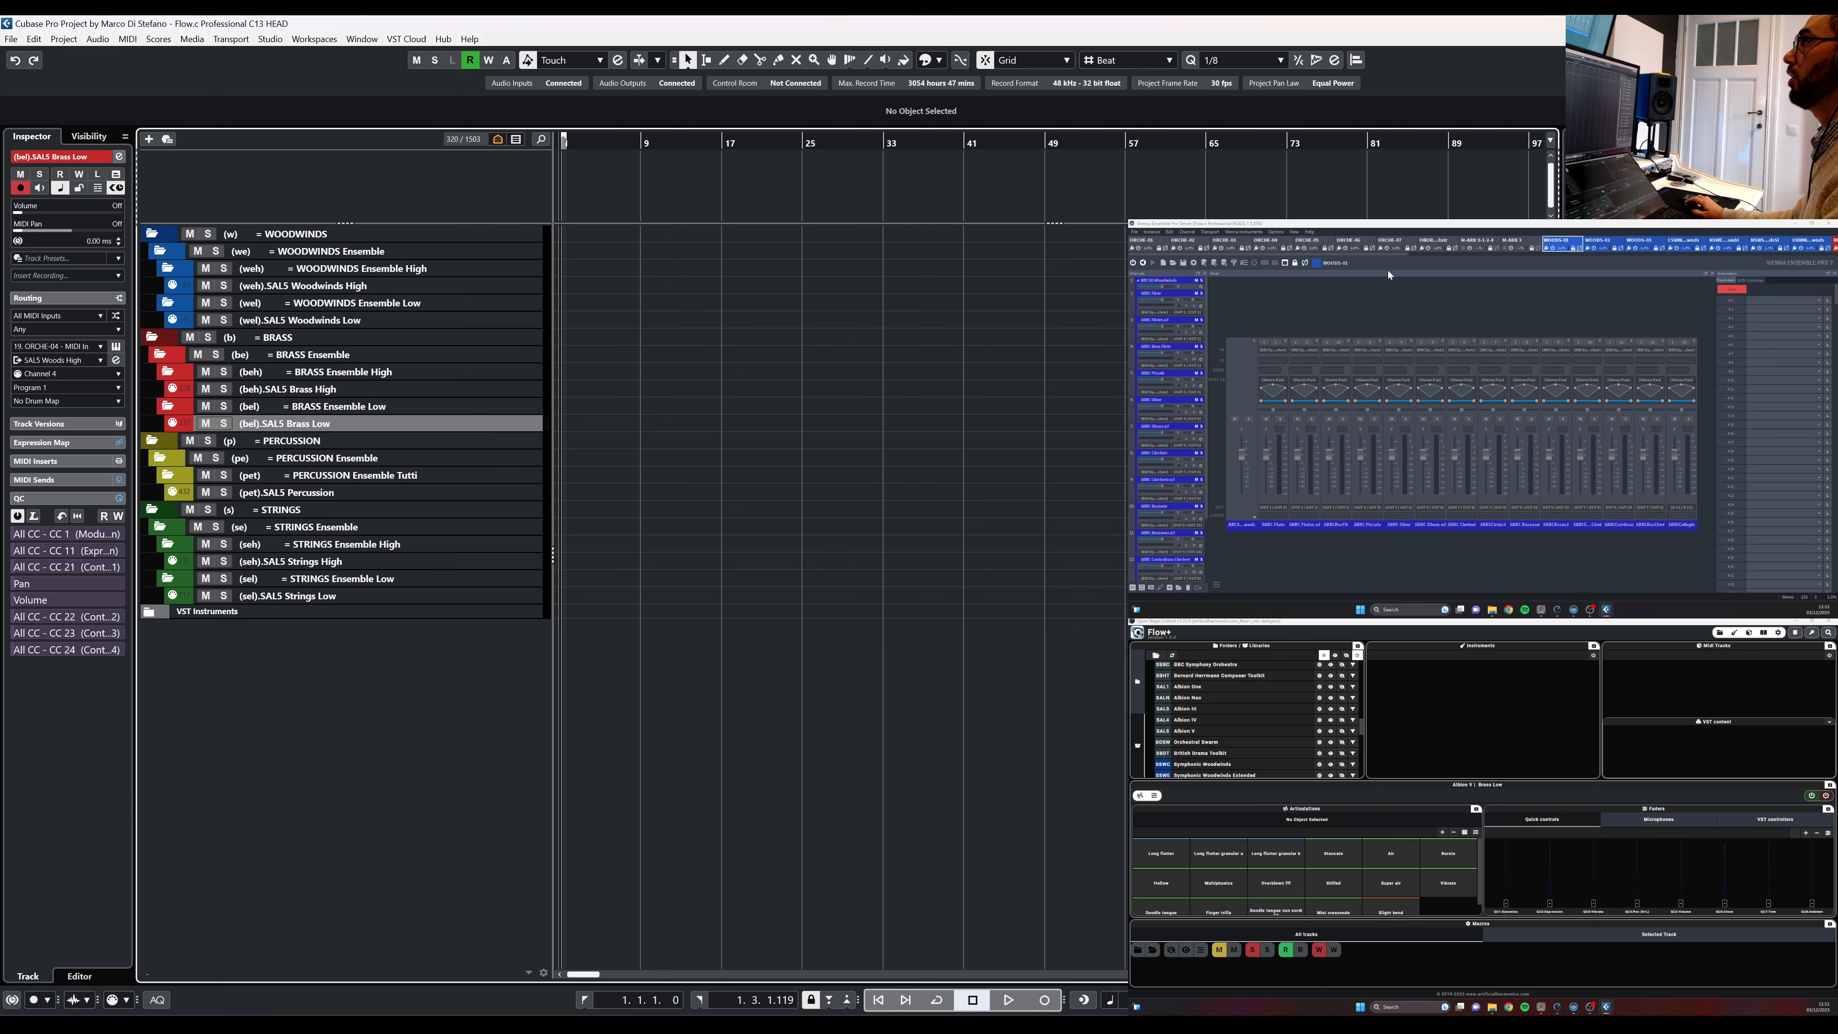
Switch to the ORCHE-04 instance in Vienna Ensemble Pro and open the Kontakt instrument behind the SAL5 Brass Low track
{"action": "left_click", "coordinate": [1268, 240]}
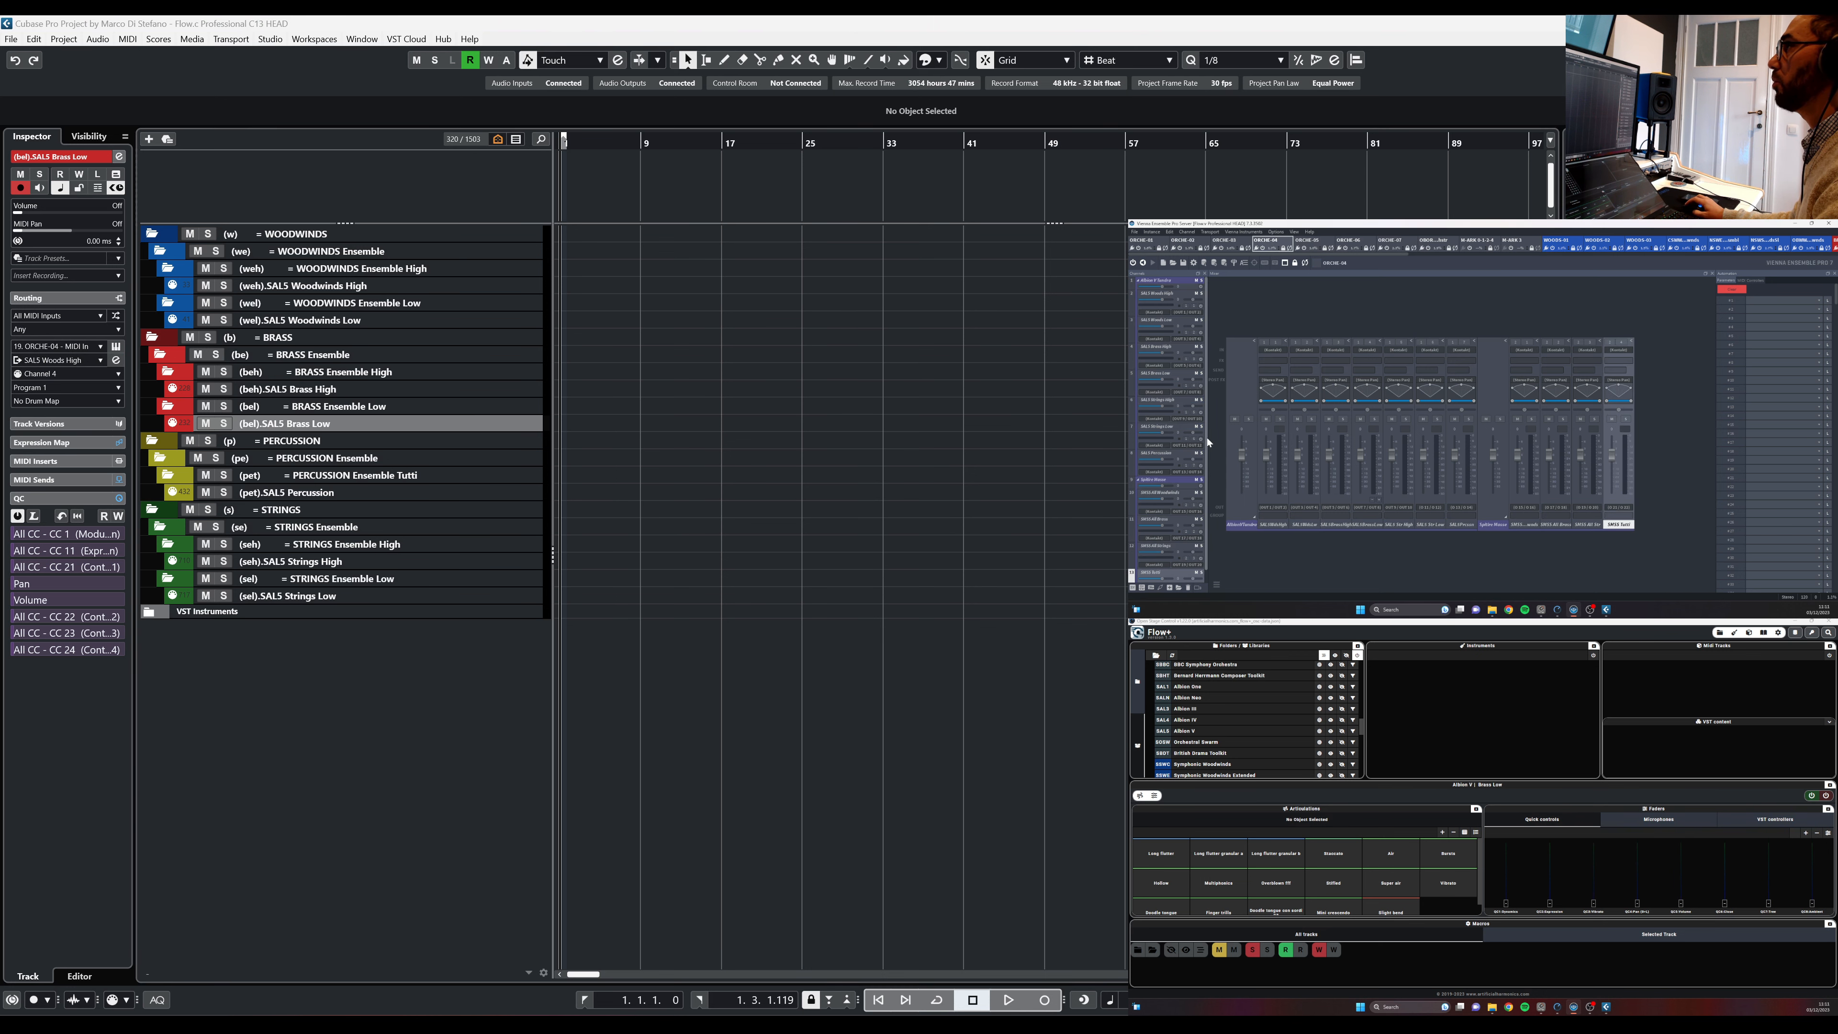
{"action": "left_click", "coordinate": [1175, 377]}
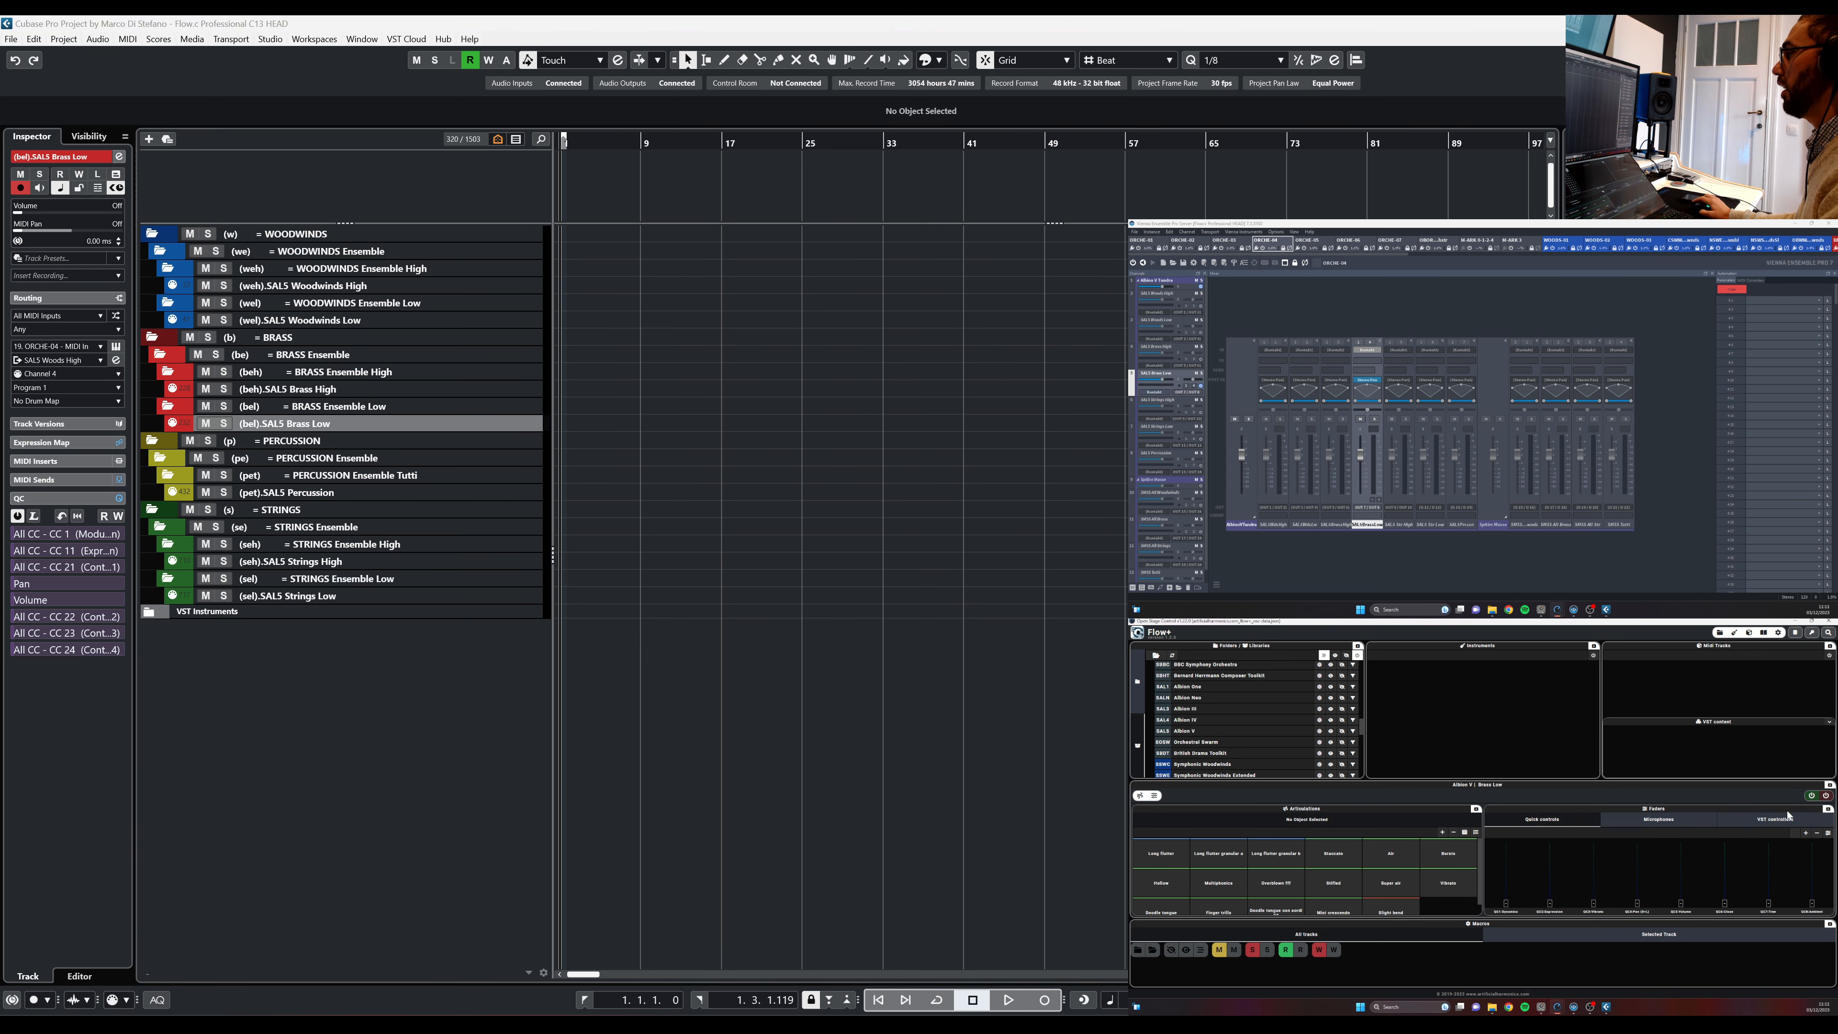
{"action": "double_click", "coordinate": [1154, 391]}
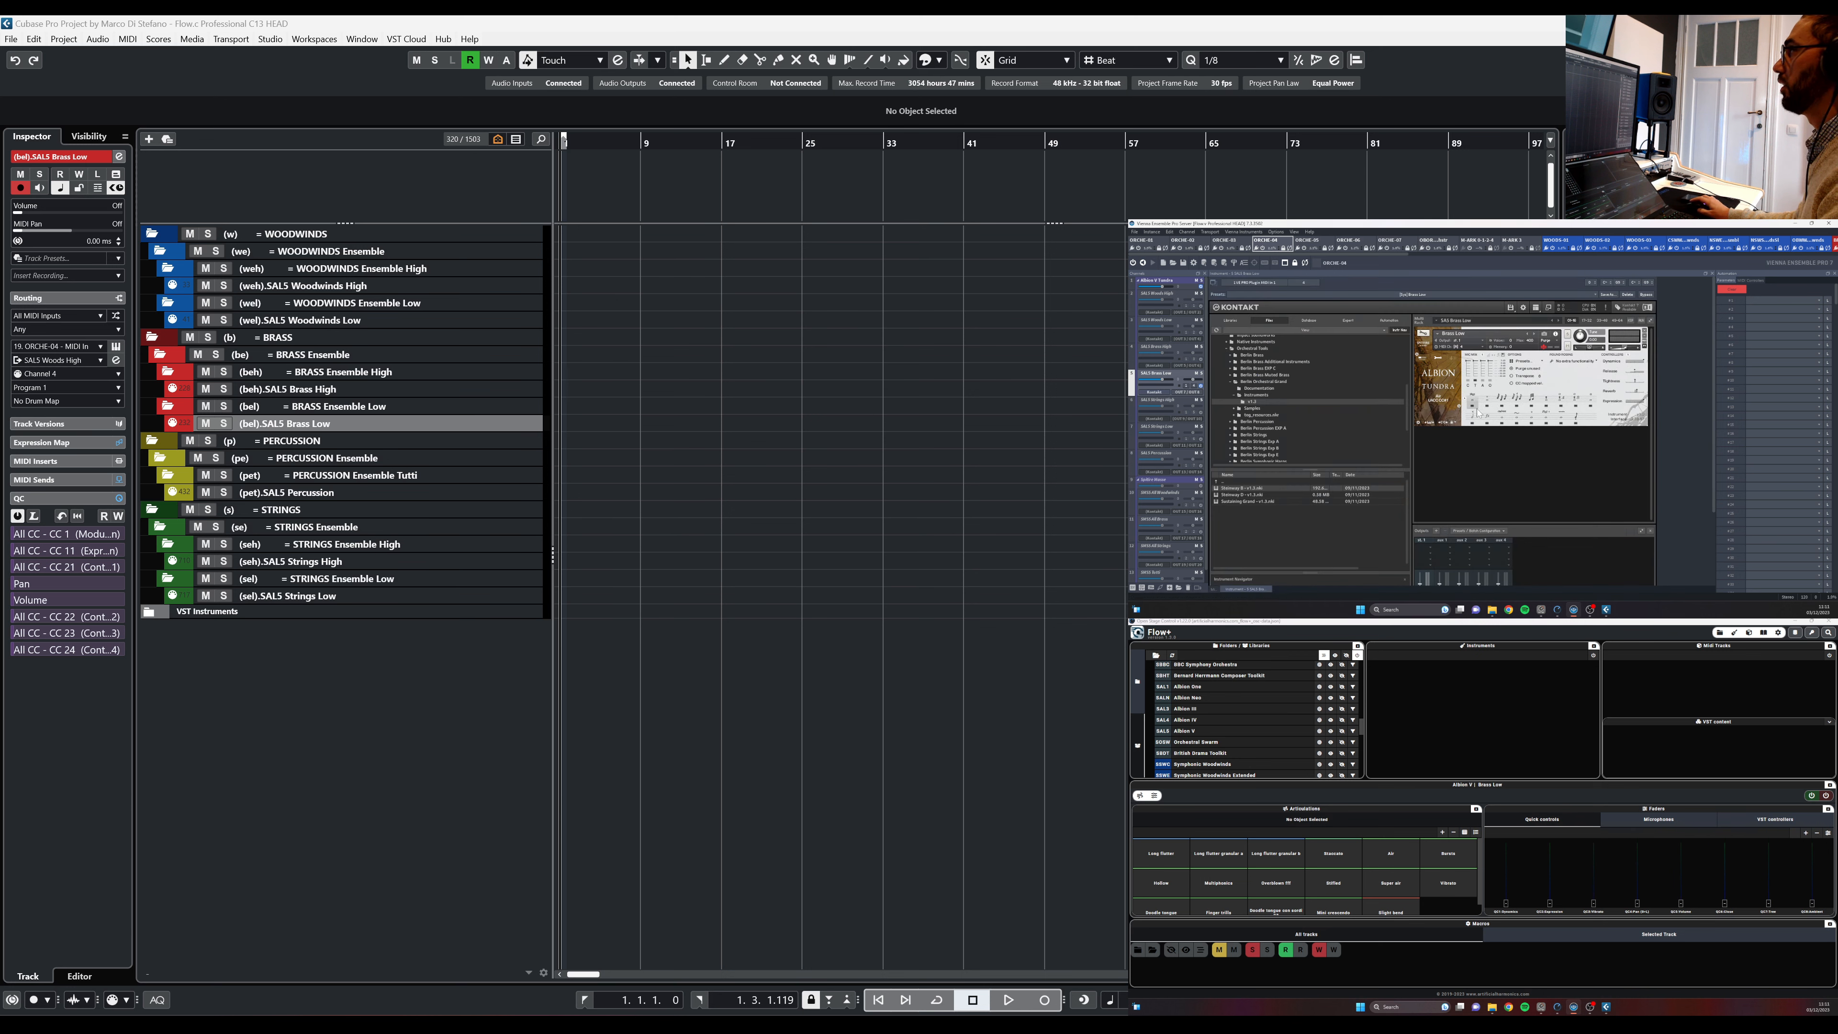
{"action": "left_click", "coordinate": [539, 425]}
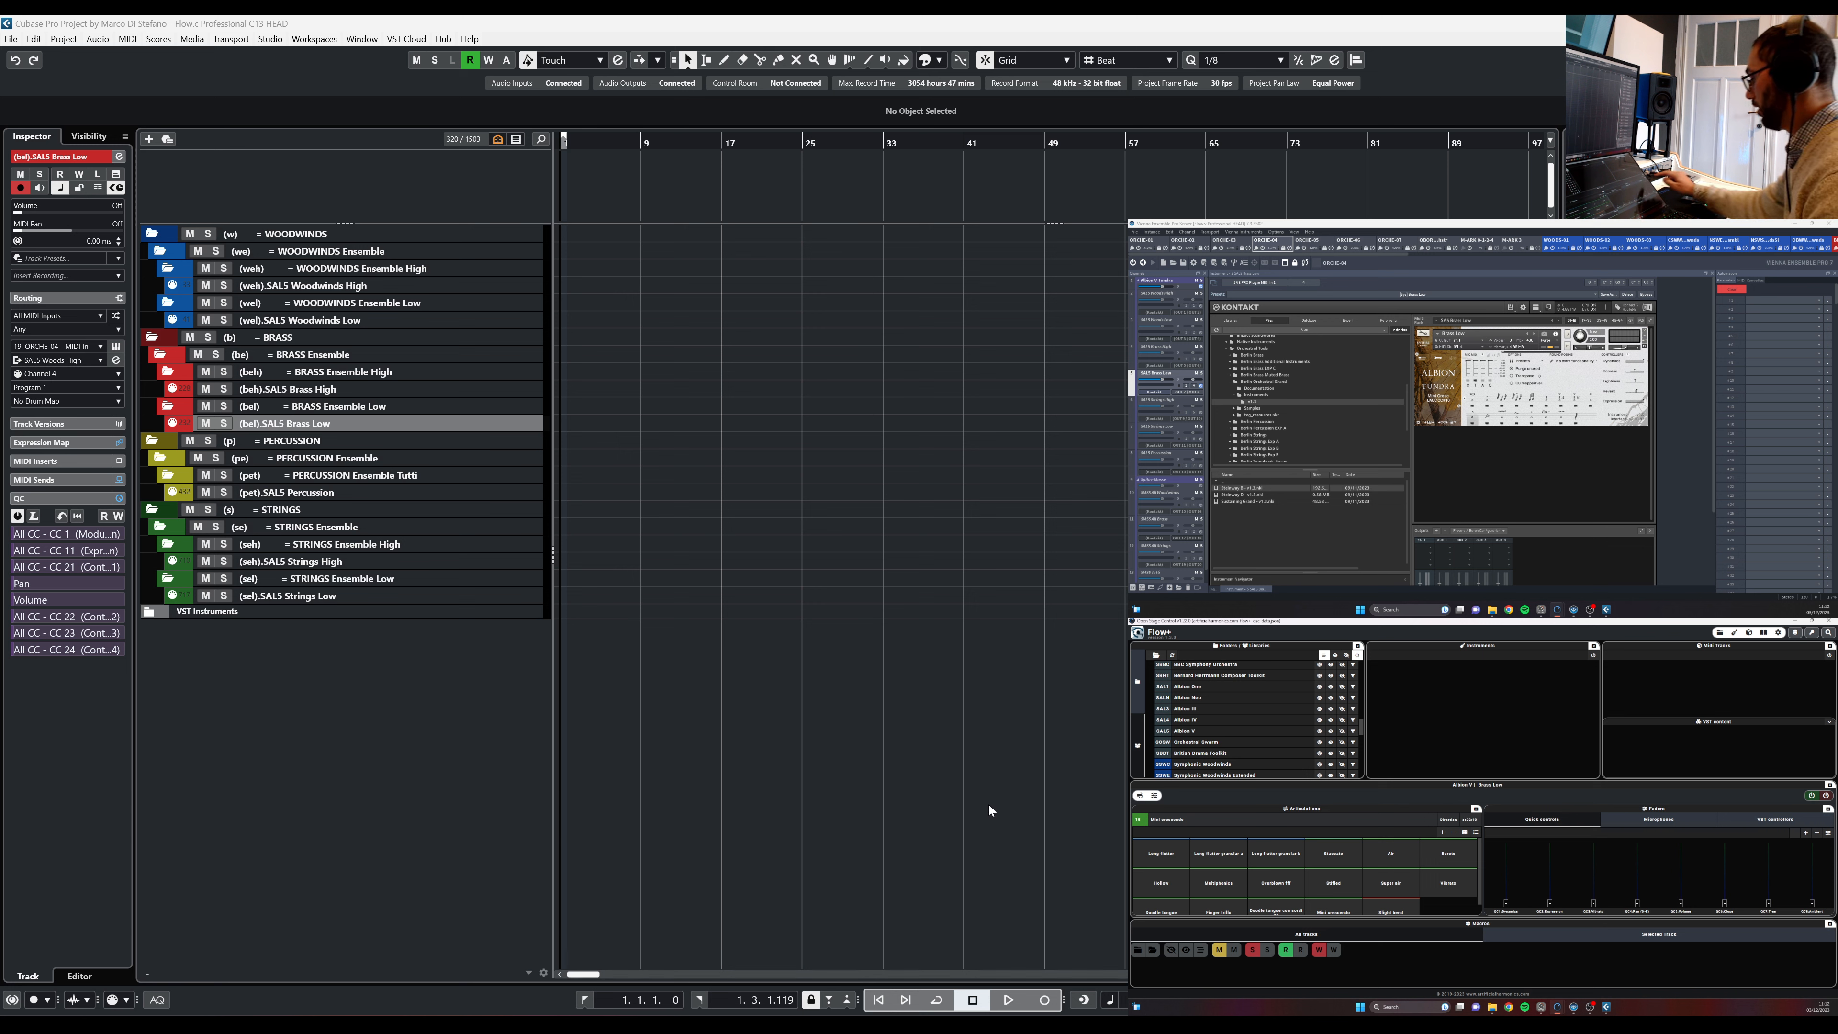
Disable and re-enable the SAL5 Brass Low instrument from Flow+, and view its microphone and VST controller faders
{"action": "left_click", "coordinate": [1826, 796]}
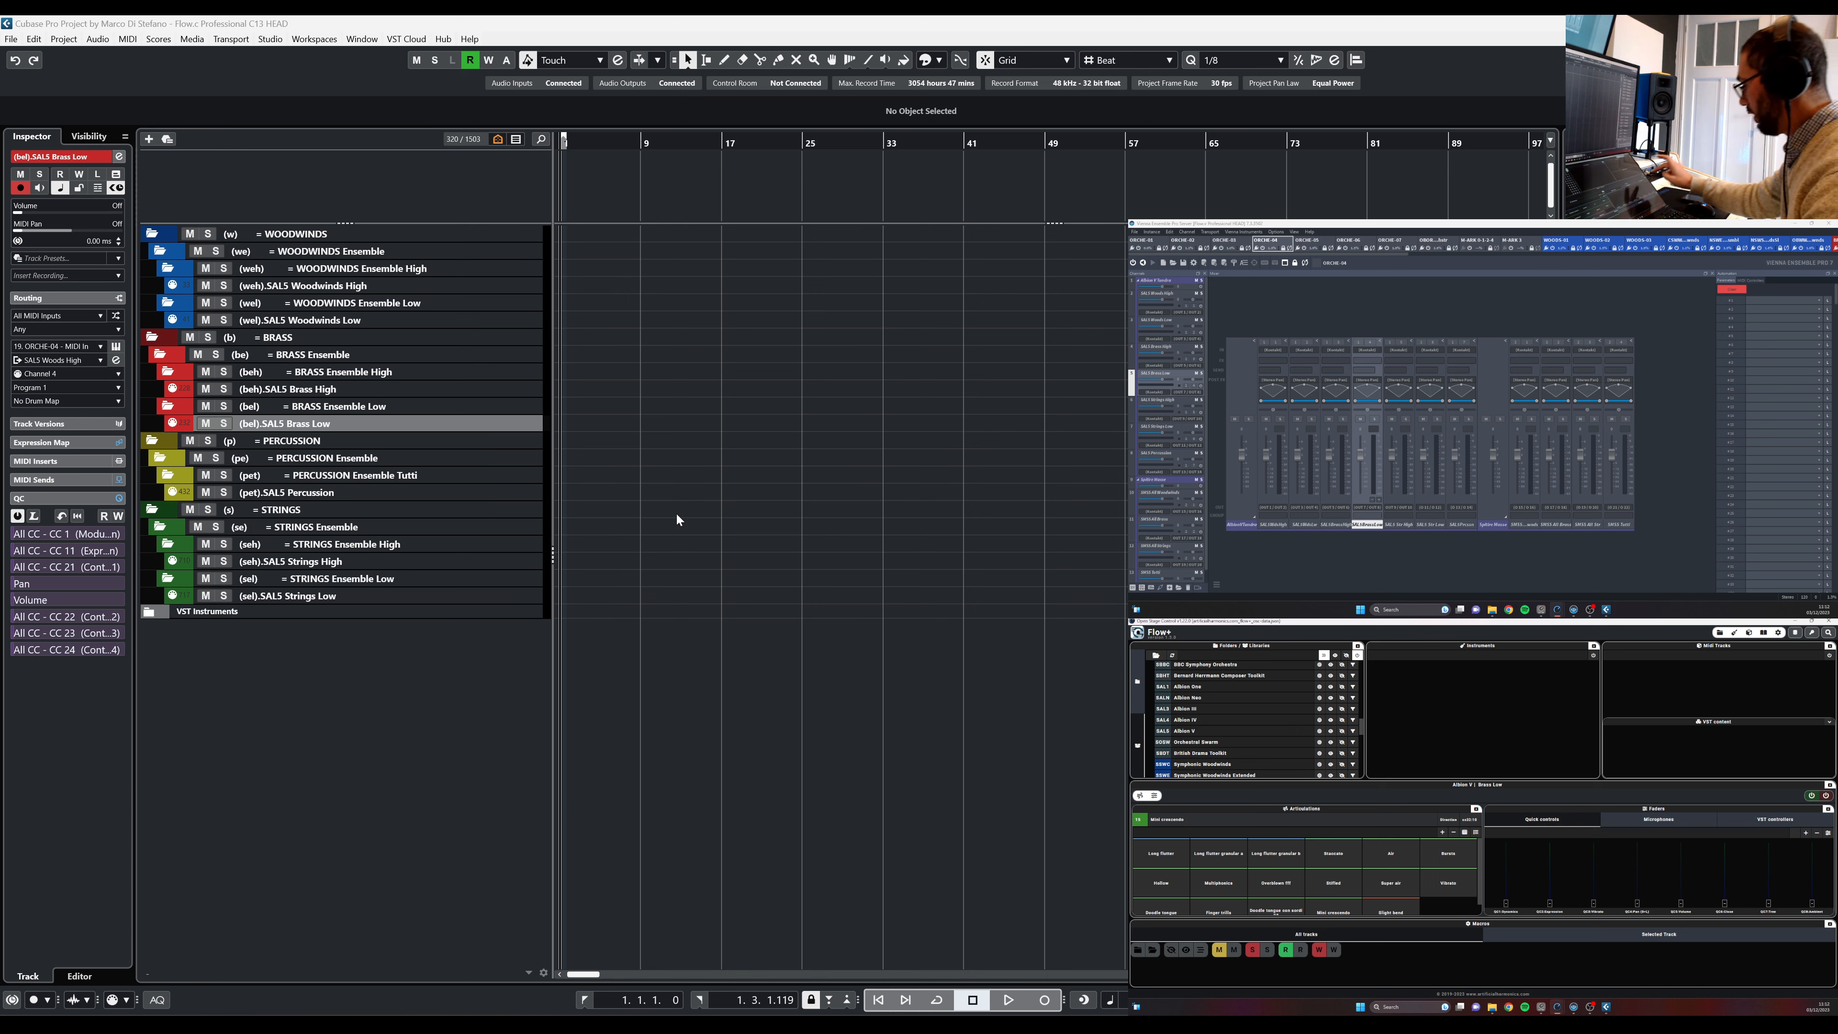
{"action": "left_click", "coordinate": [1811, 796]}
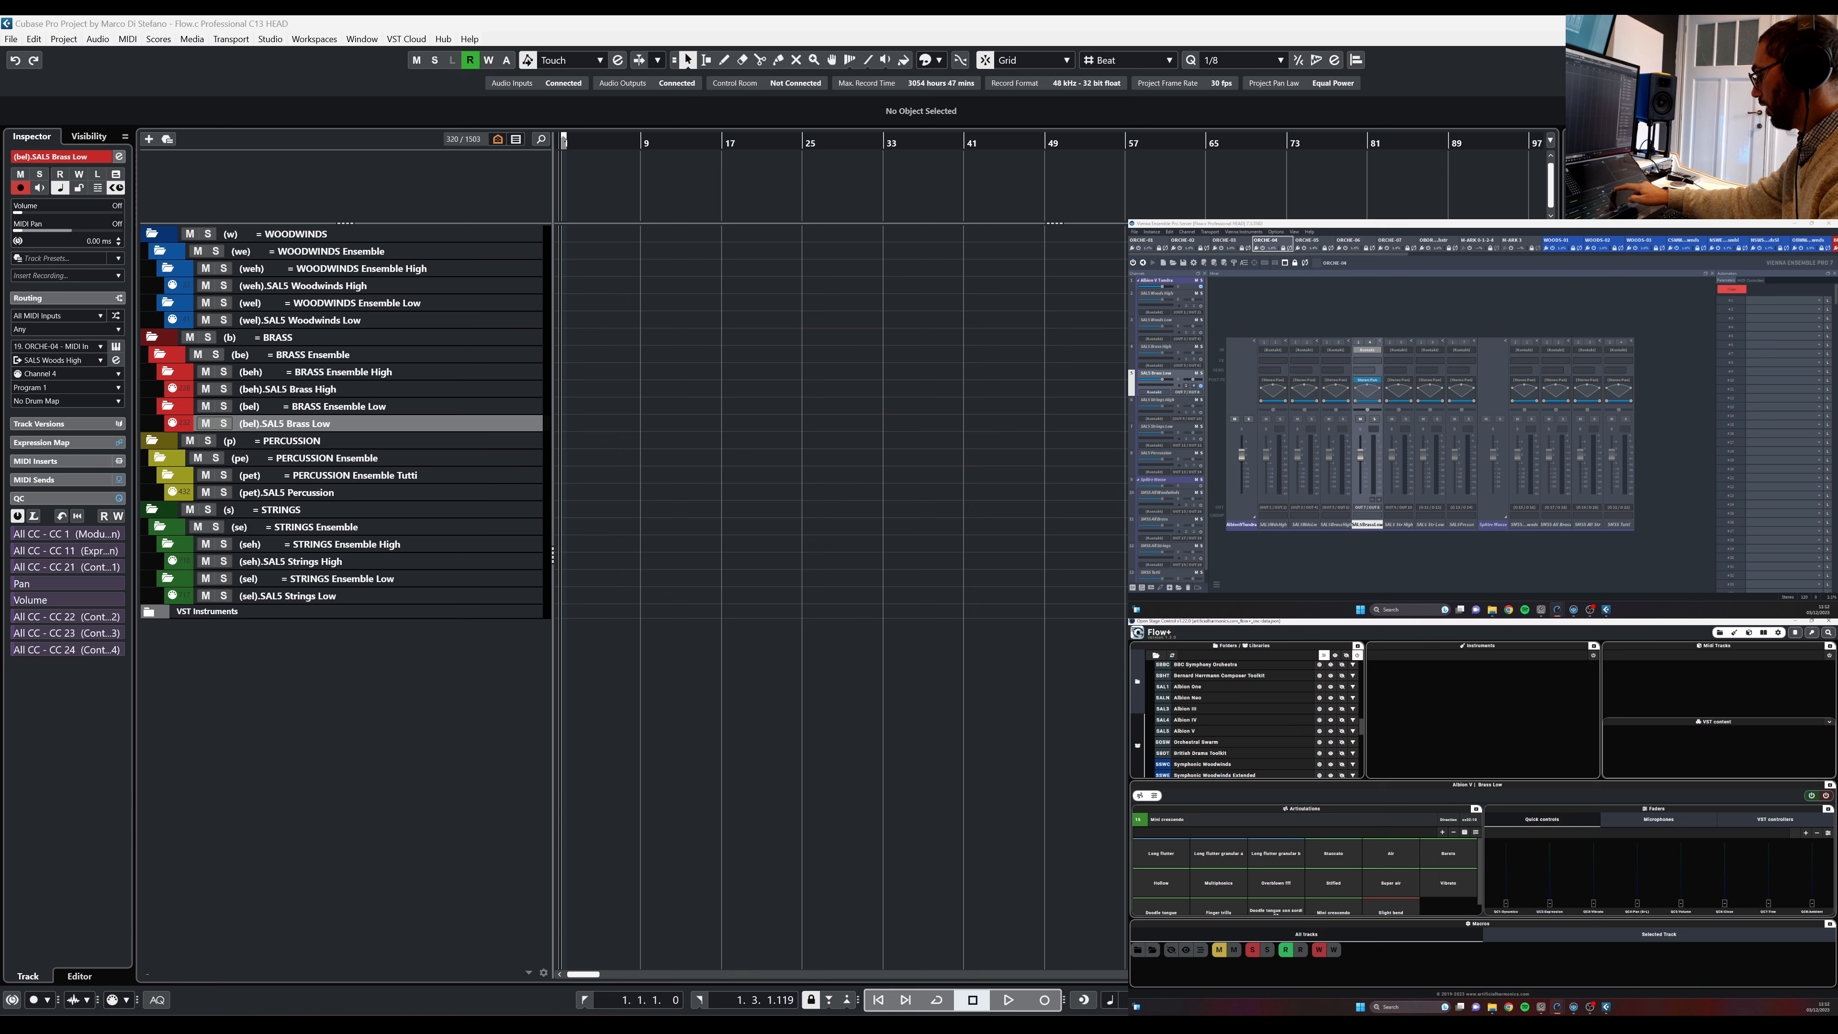
{"action": "left_click", "coordinate": [1659, 819]}
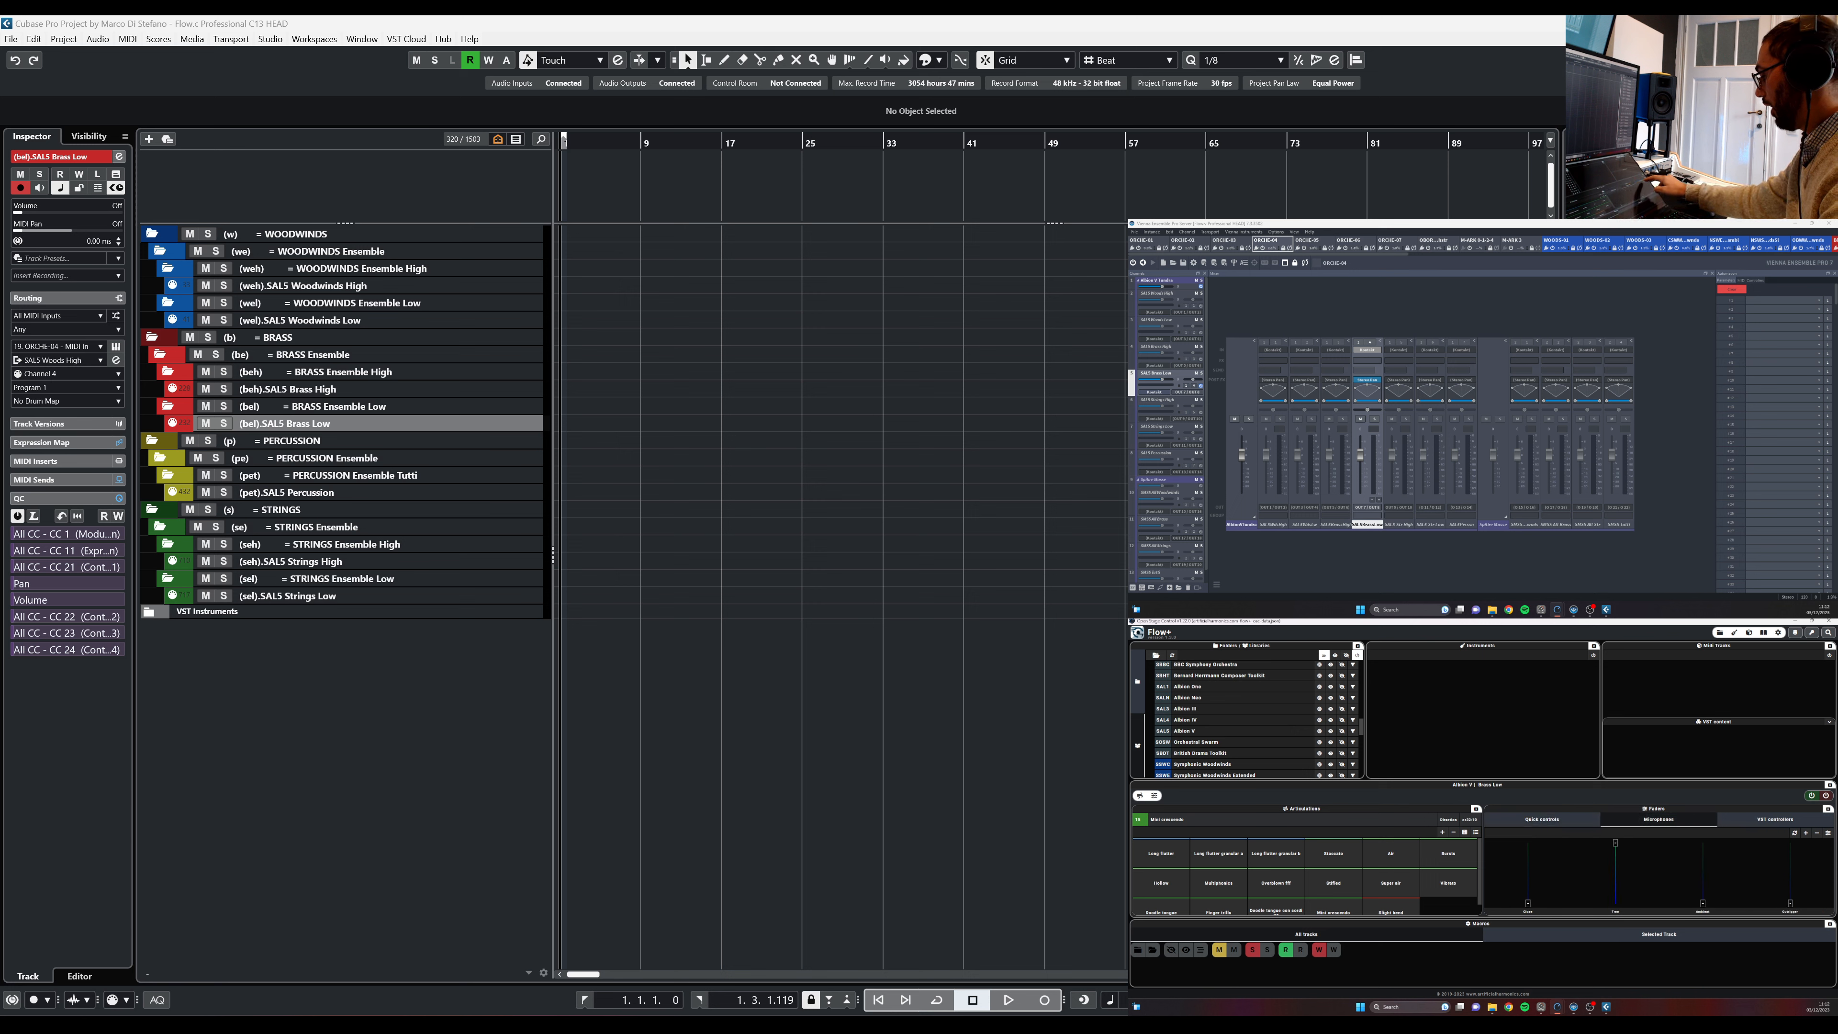
{"action": "left_click", "coordinate": [1775, 819]}
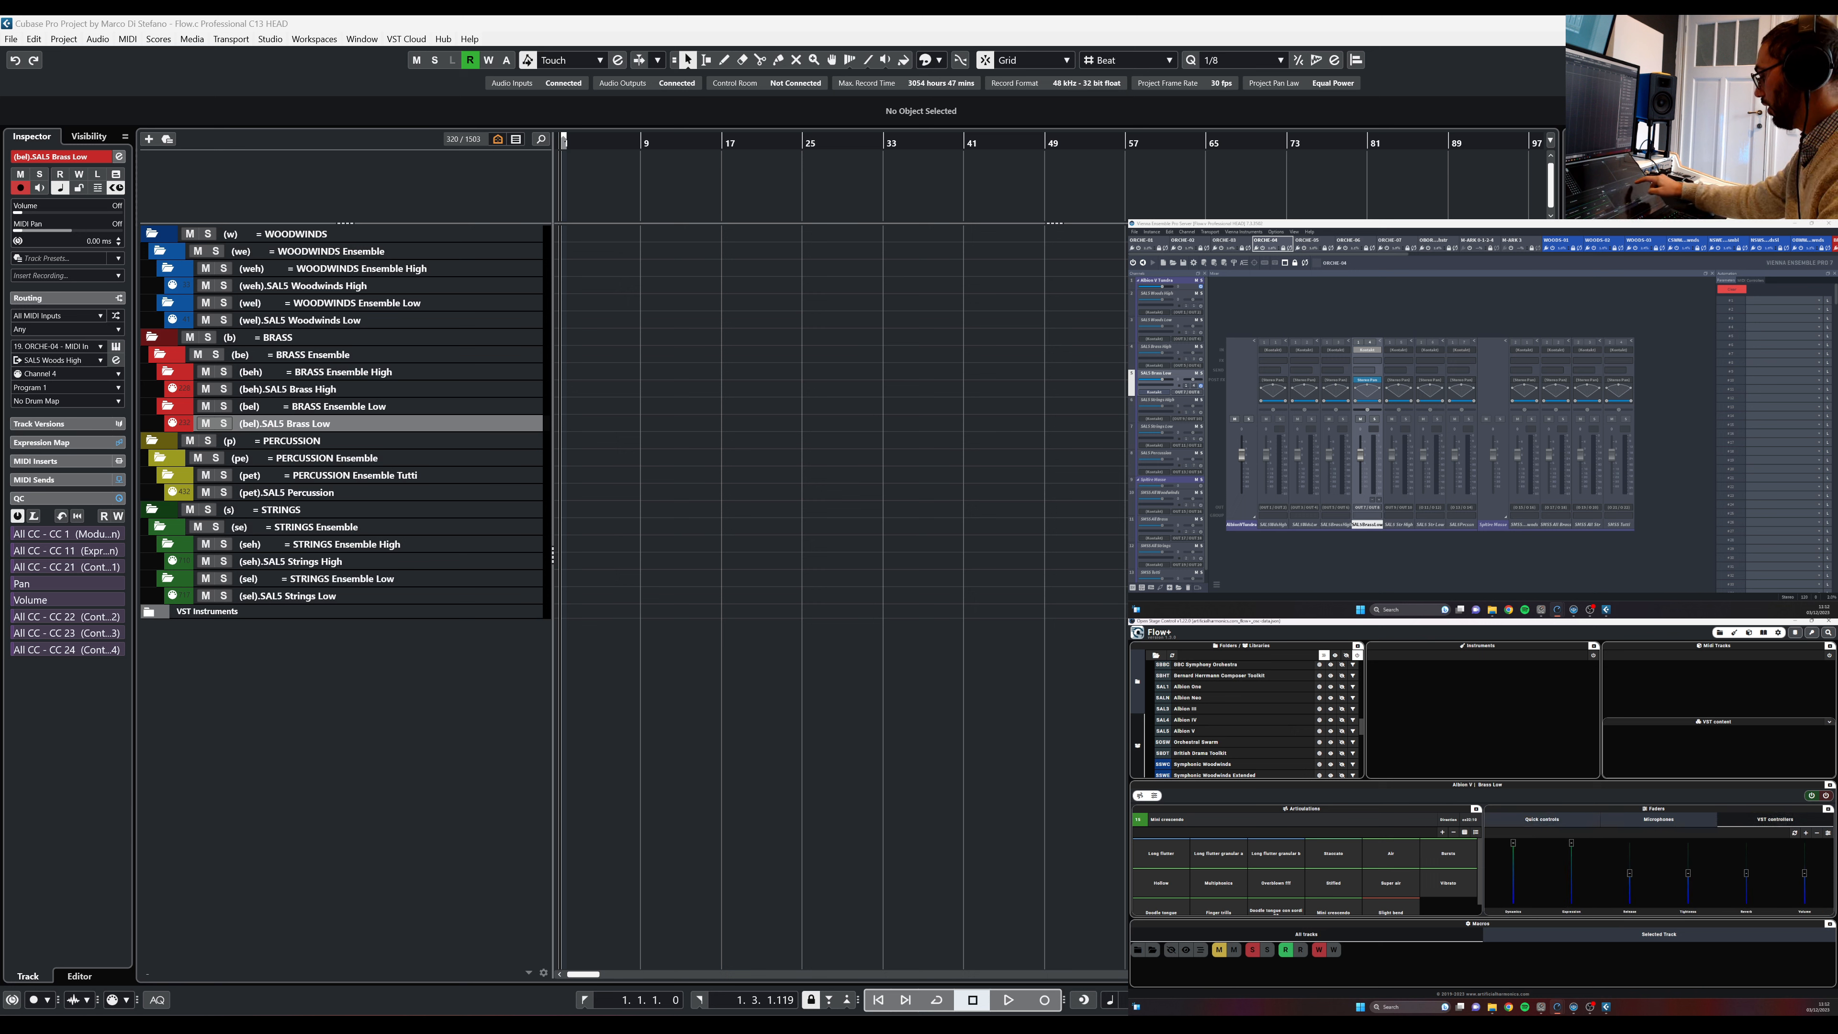
With the Brass Low Kontakt instrument open, raise the first and third microphone faders in Flow+
{"action": "left_click", "coordinate": [1659, 819]}
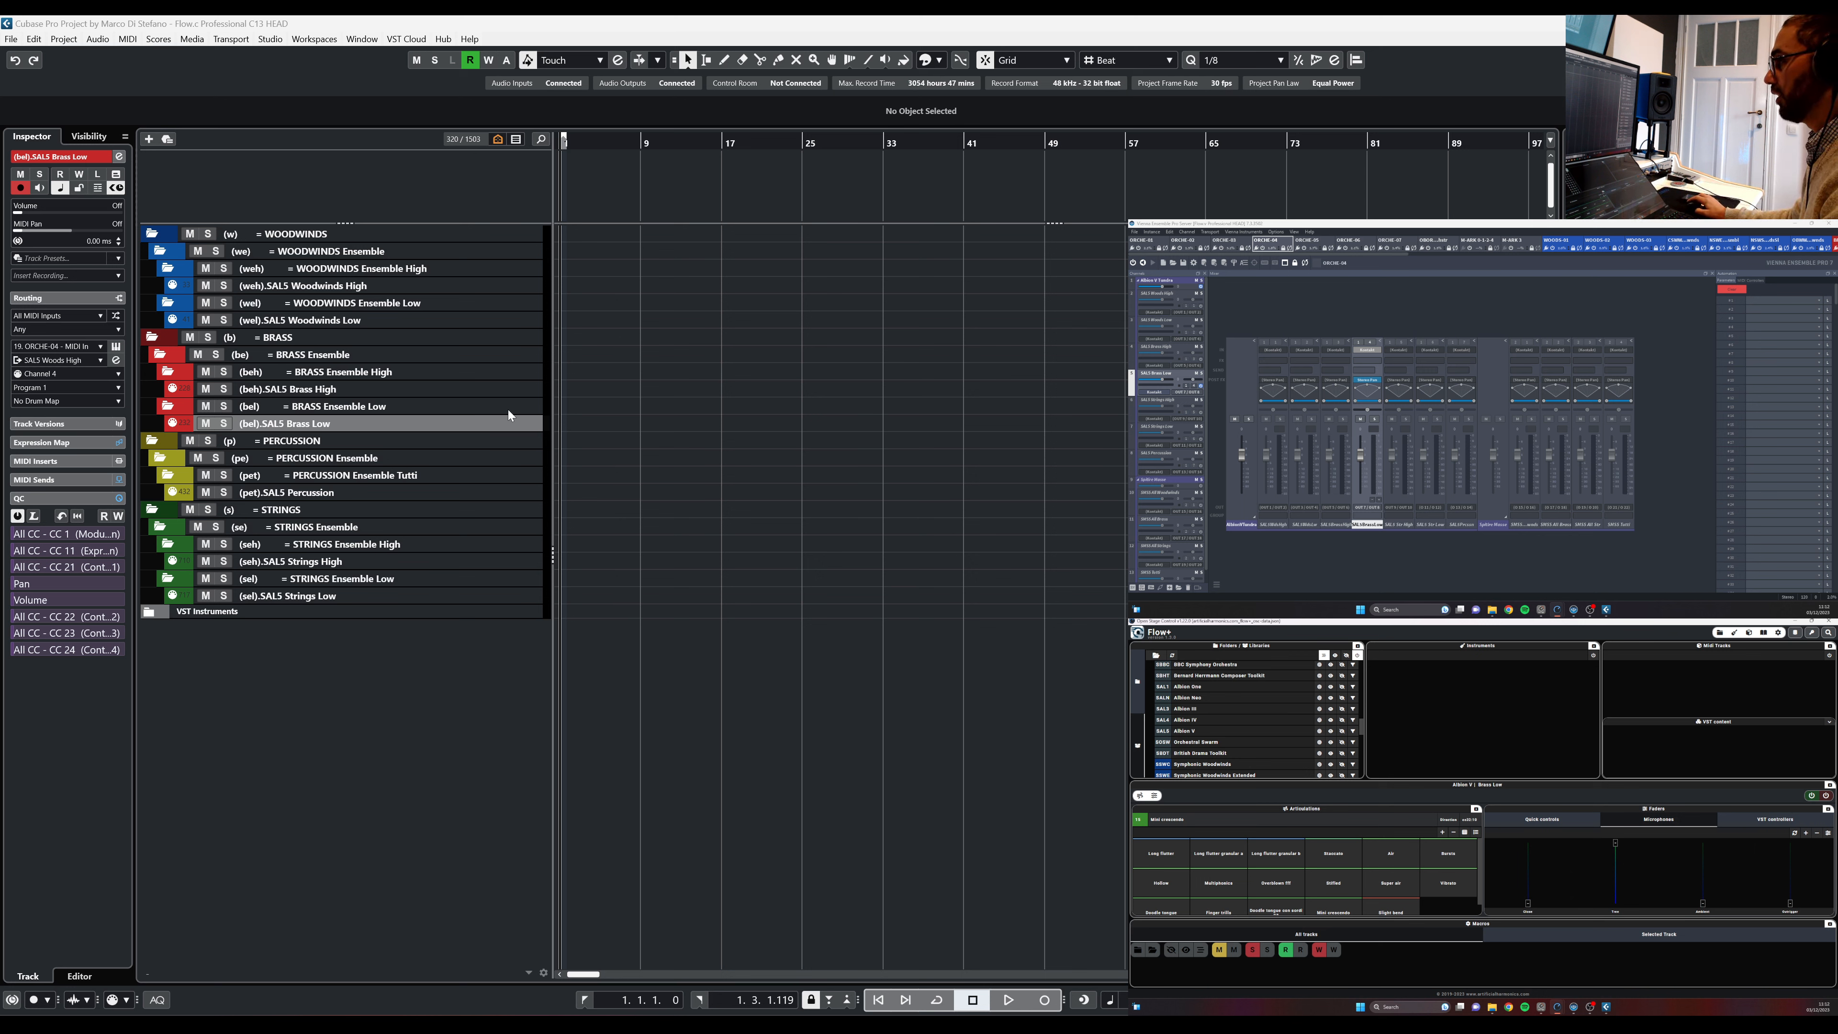
{"action": "left_click", "coordinate": [1154, 392]}
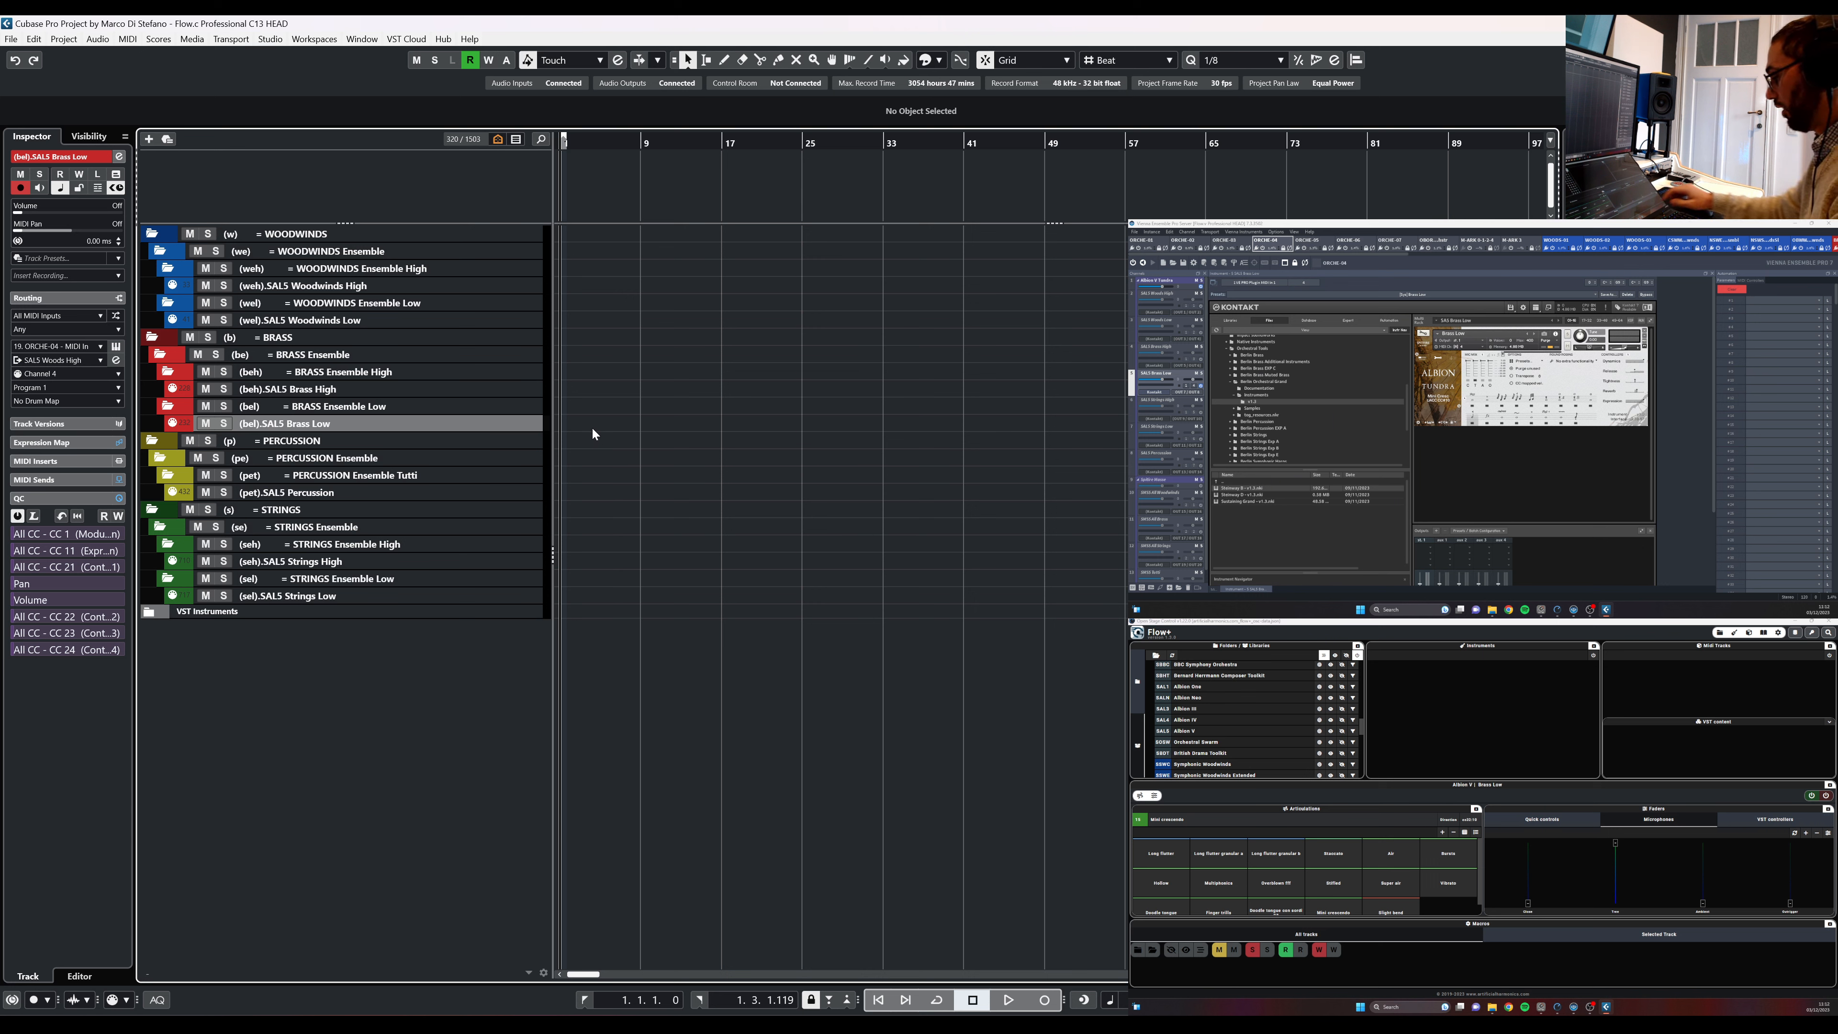
{"action": "left_click_drag", "start_coordinate": [1528, 904], "coordinate": [1528, 888]}
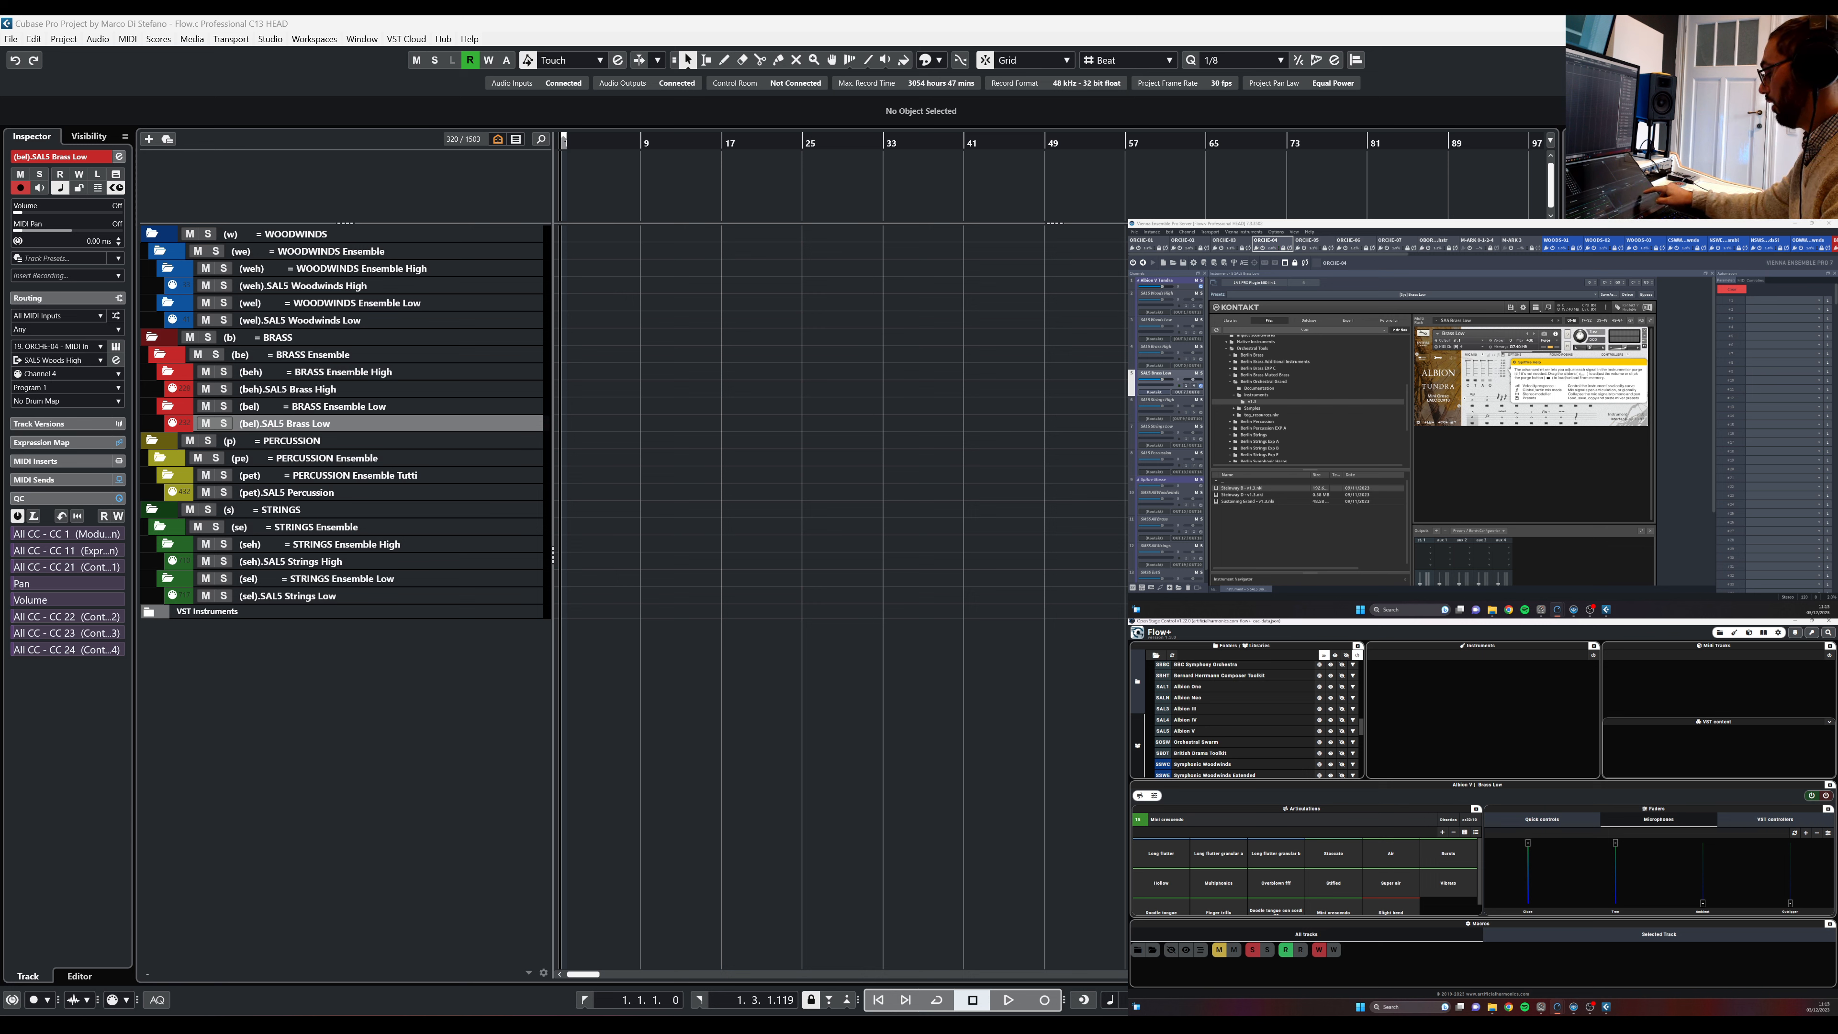
{"action": "left_click_drag", "start_coordinate": [1703, 904], "coordinate": [1708, 875]}
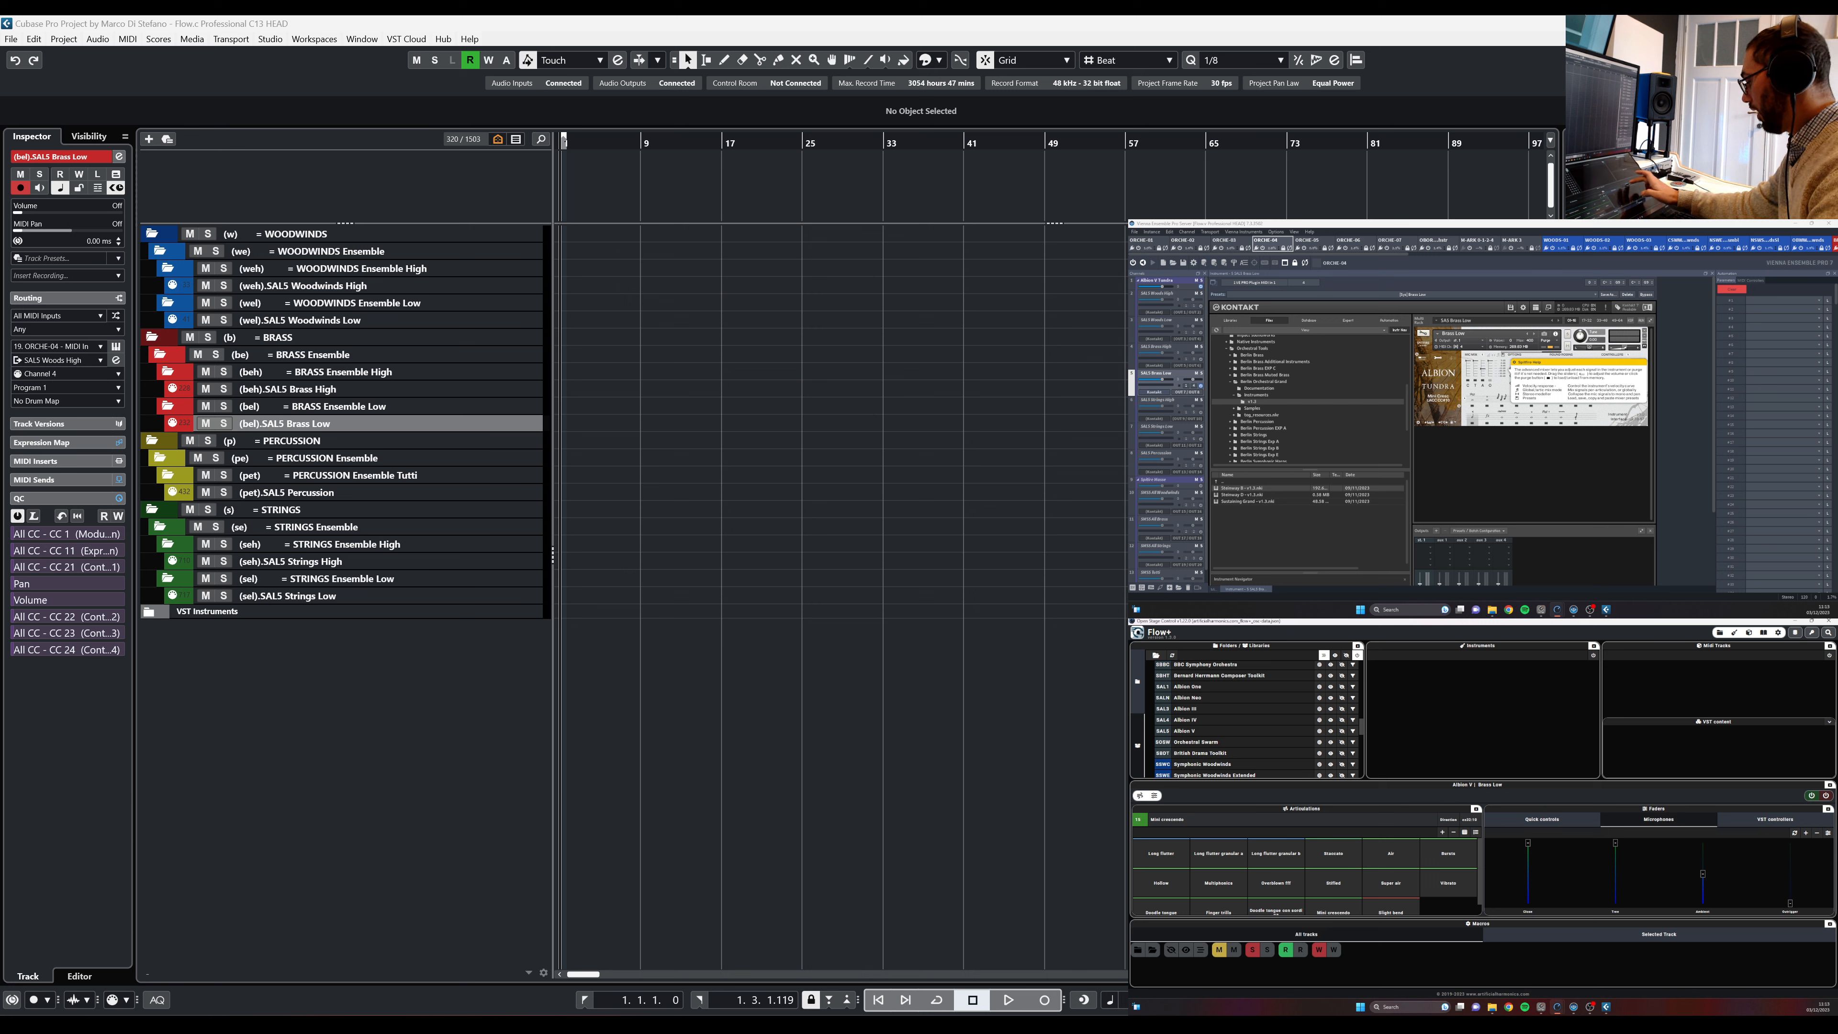
Show the VST controller faders for Brass Low in Flow+, and lower and raise the first fader
{"action": "left_click", "coordinate": [1758, 819]}
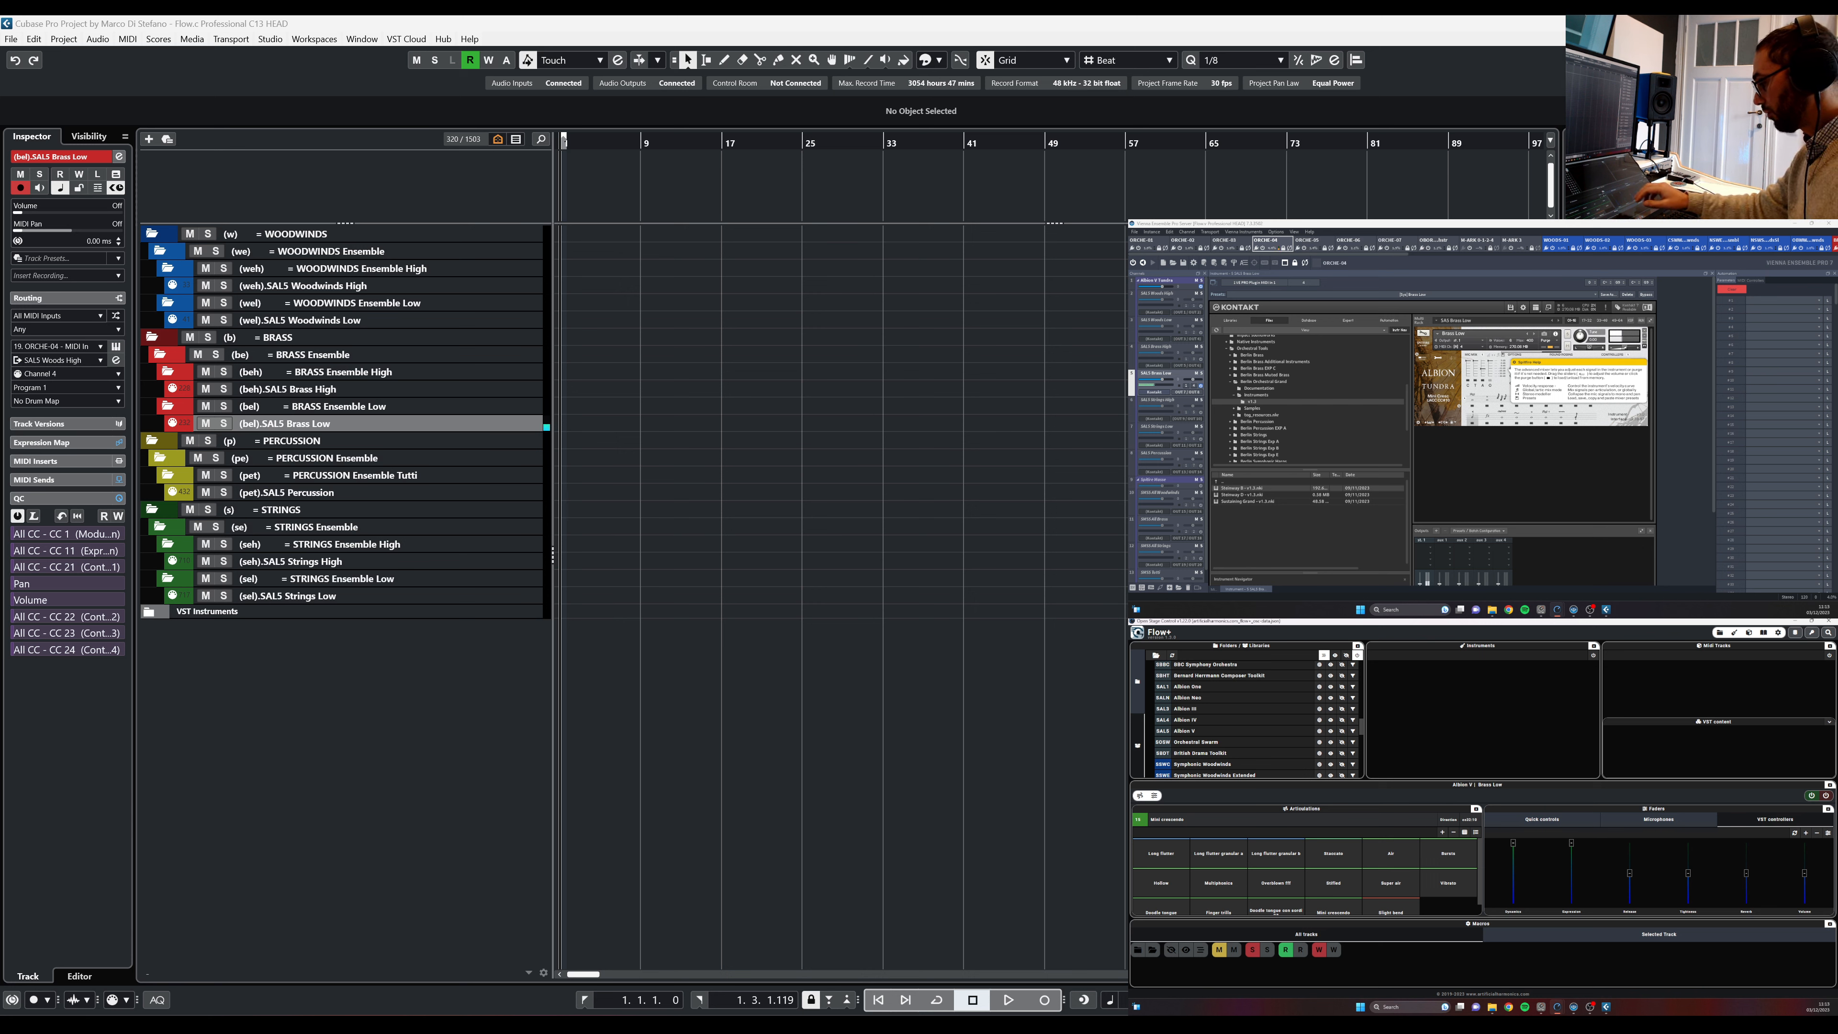
{"action": "mouse_move", "coordinate": [1514, 843]}
{"action": "left_mouse_down"}
{"action": "mouse_move", "coordinate": [1515, 903]}
{"action": "mouse_move", "coordinate": [1514, 848]}
{"action": "left_mouse_up"}
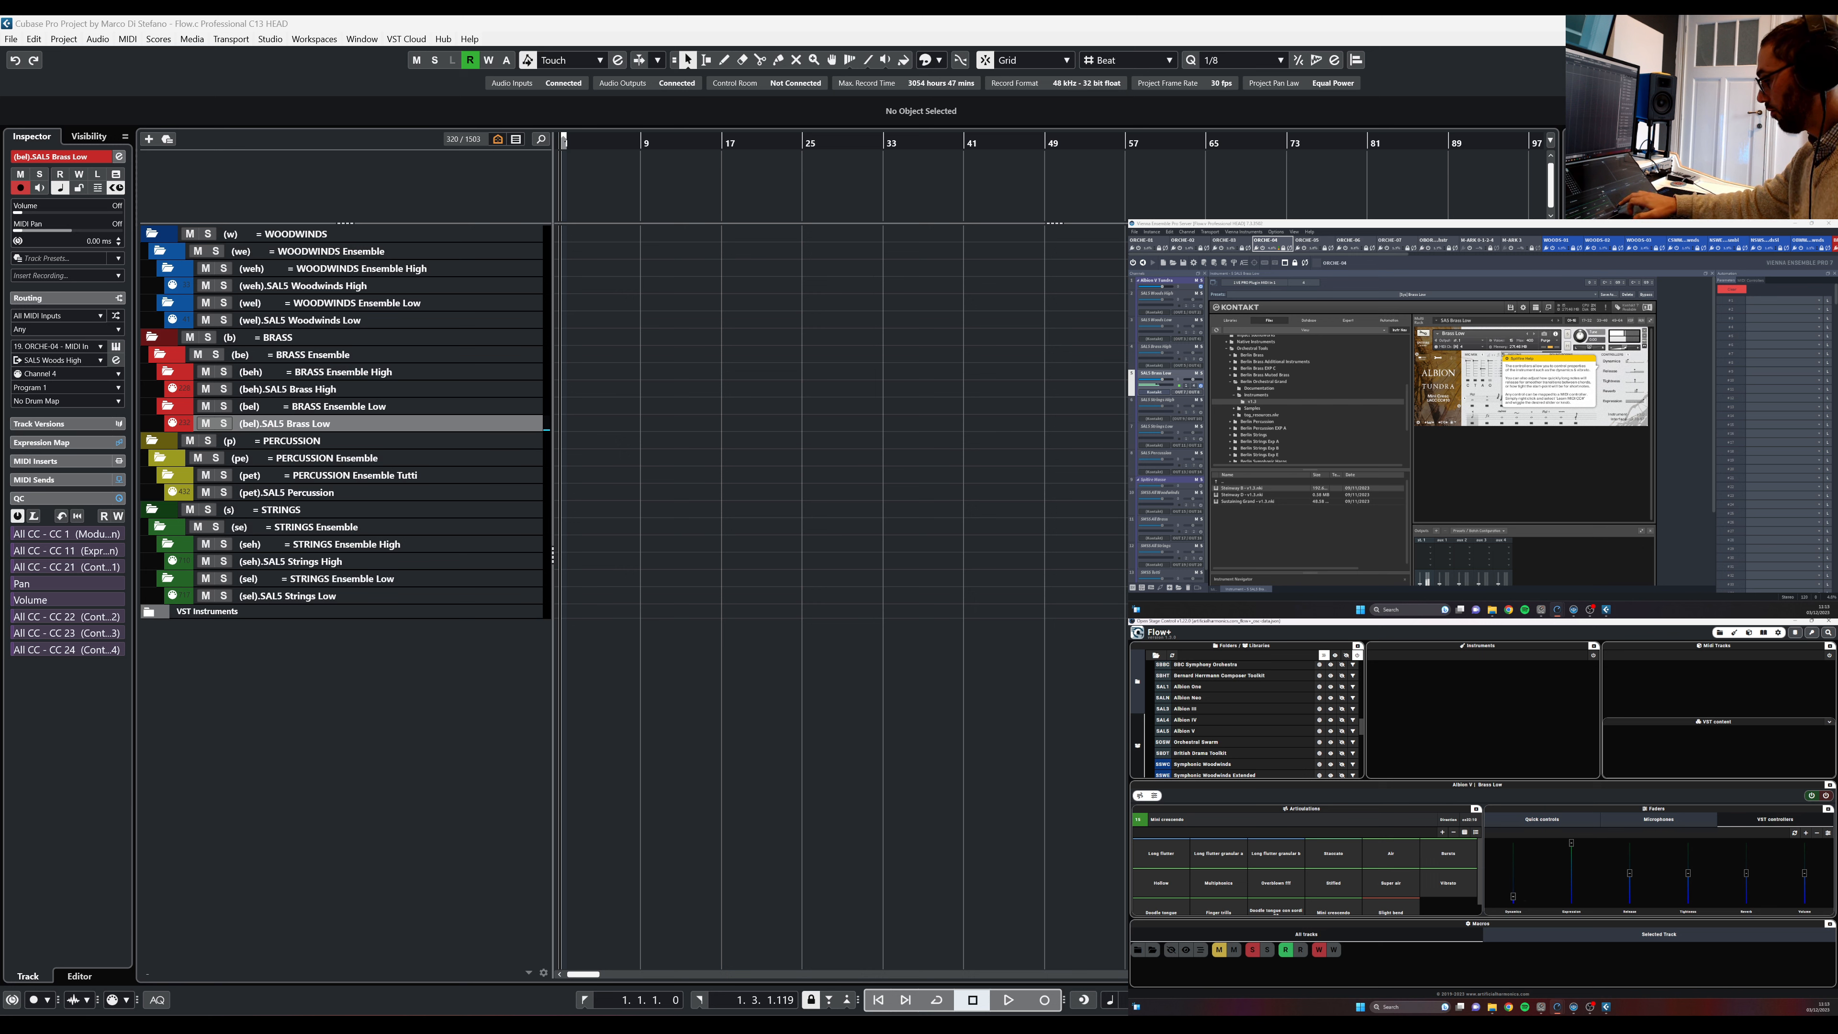
{"action": "left_click_drag", "start_coordinate": [1514, 887], "coordinate": [1513, 847]}
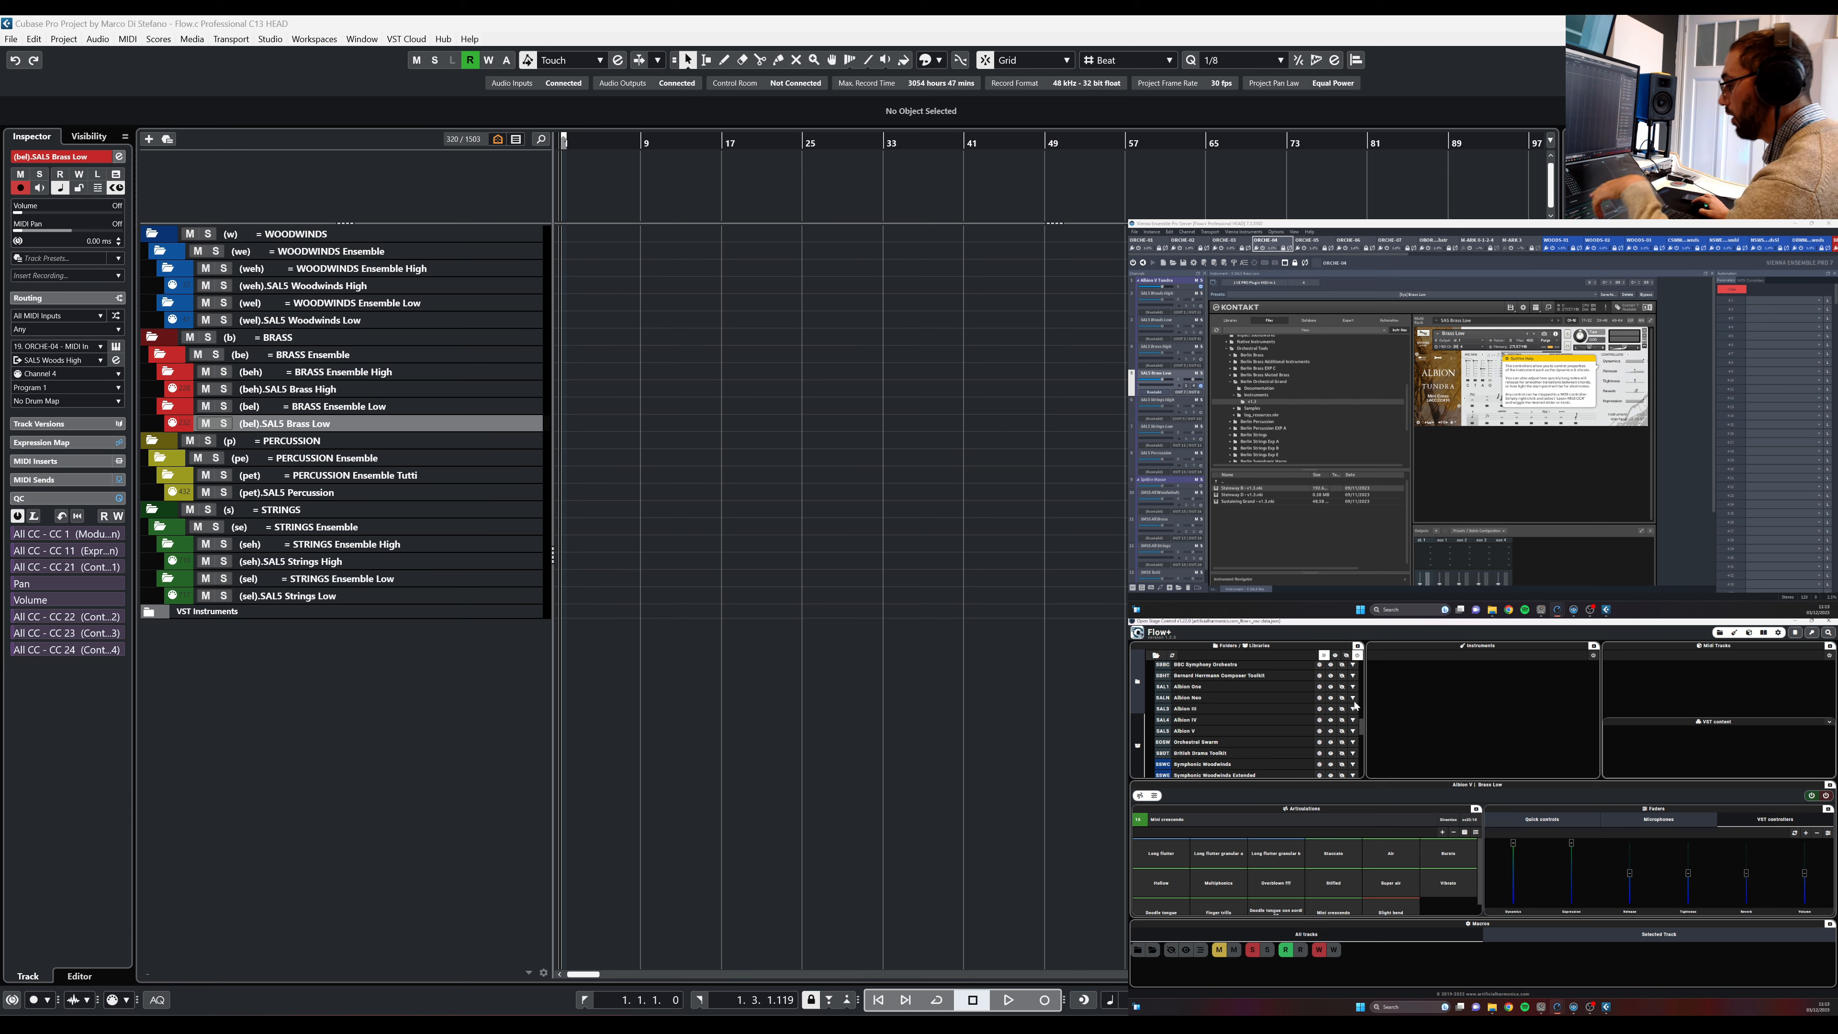
Close the Brass Low Kontakt instrument from Flow+ and show only the Symphonic Brass library tracks in Cubase
{"action": "scroll", "coordinate": [1295, 719], "scroll_direction": "down", "scroll_amount": 2}
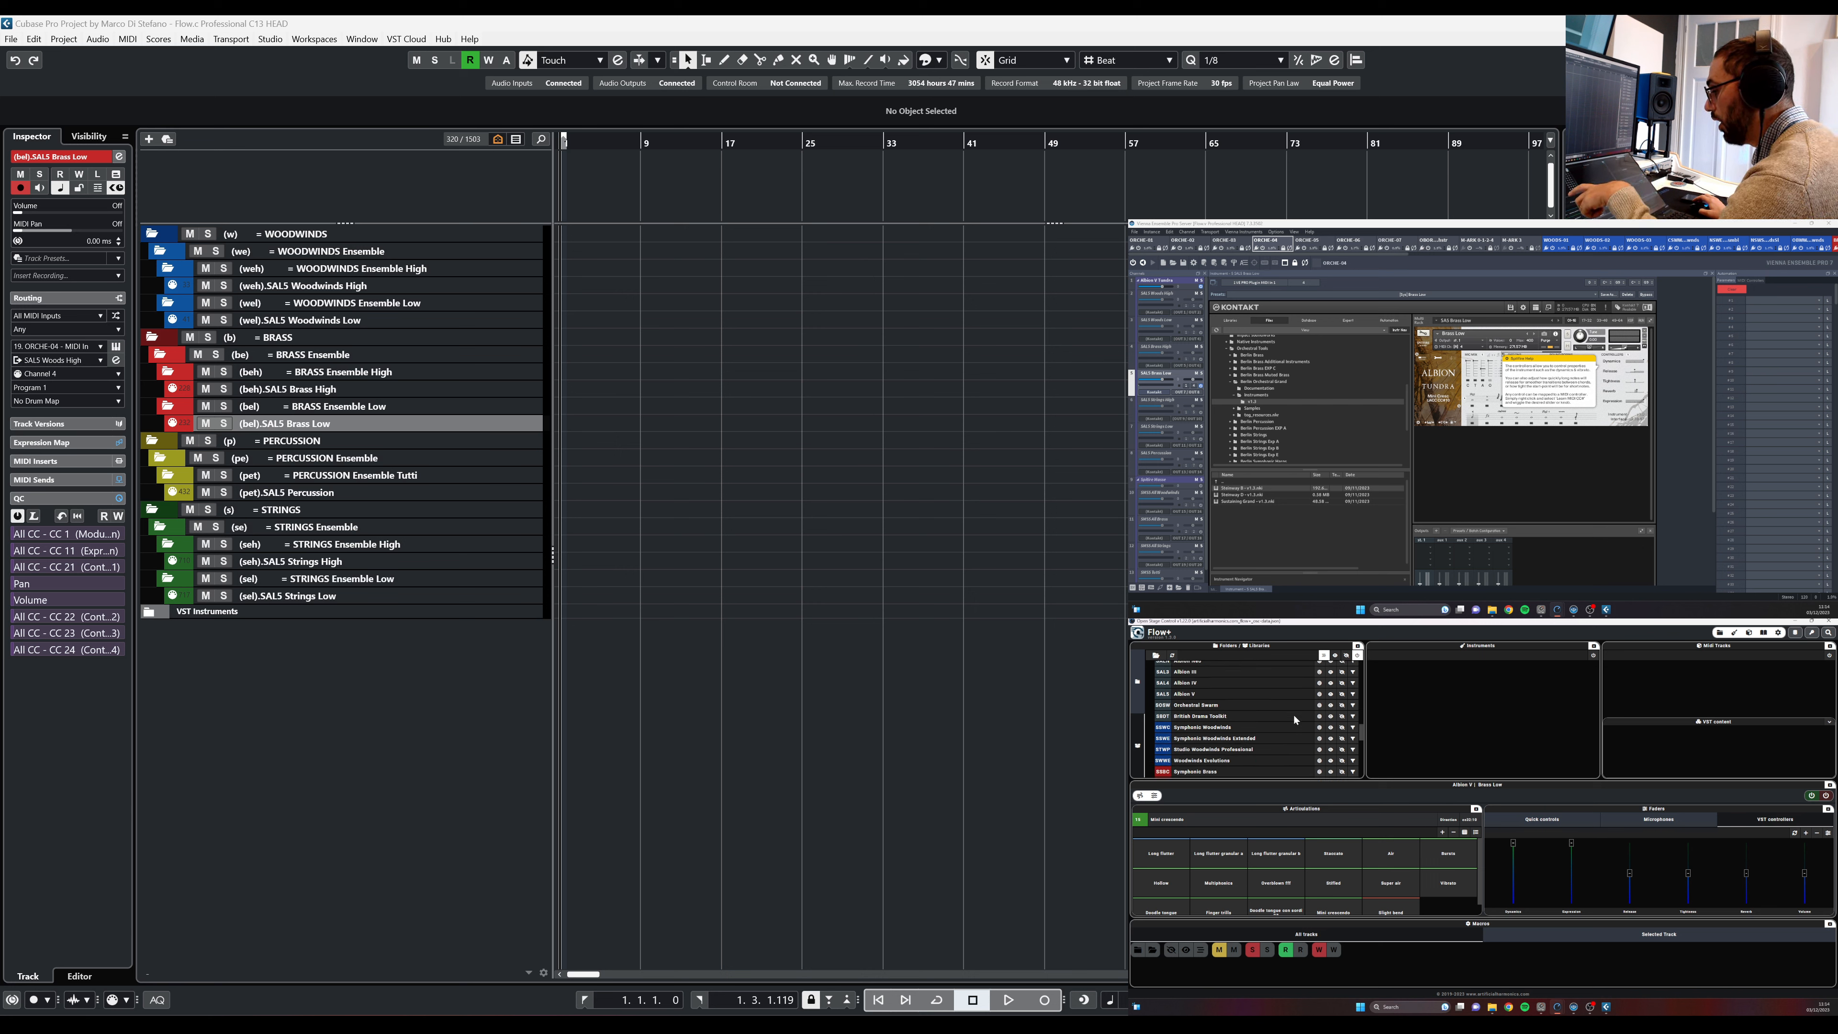
{"action": "scroll", "coordinate": [1295, 719], "scroll_direction": "down", "scroll_amount": 3}
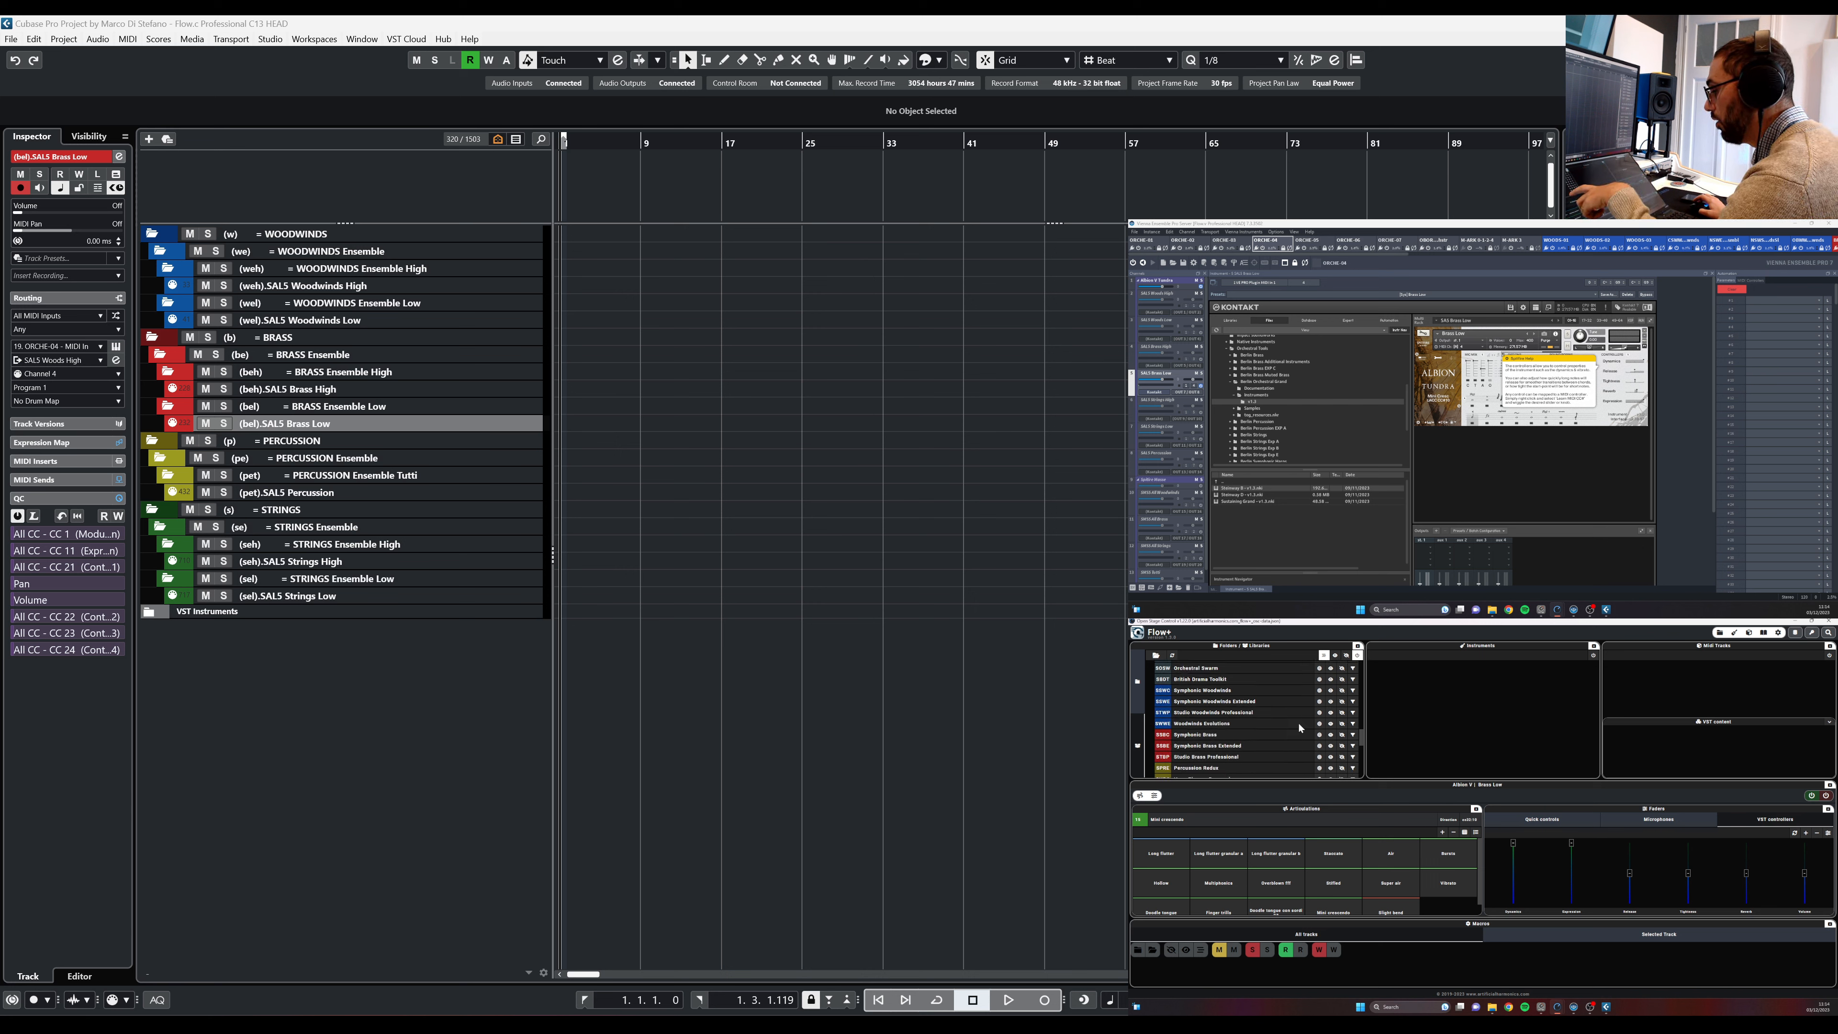
{"action": "left_click", "coordinate": [1826, 796]}
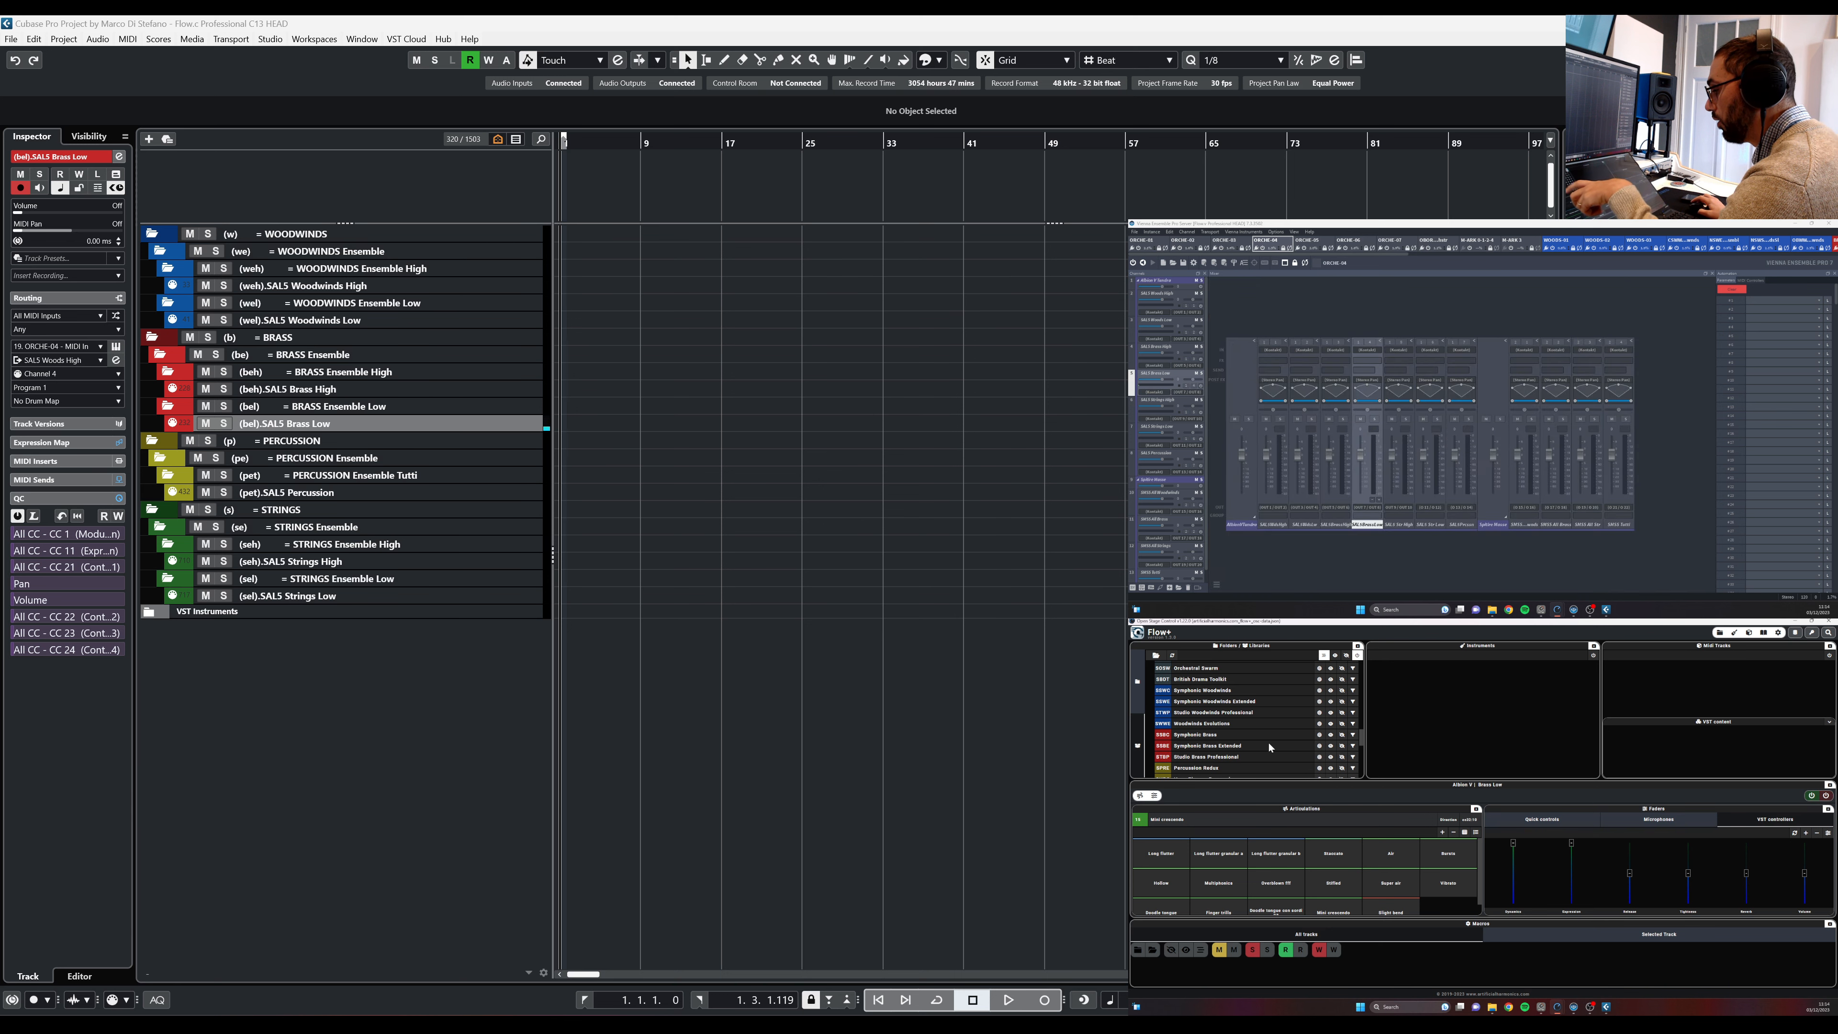
{"action": "left_click", "coordinate": [1319, 734]}
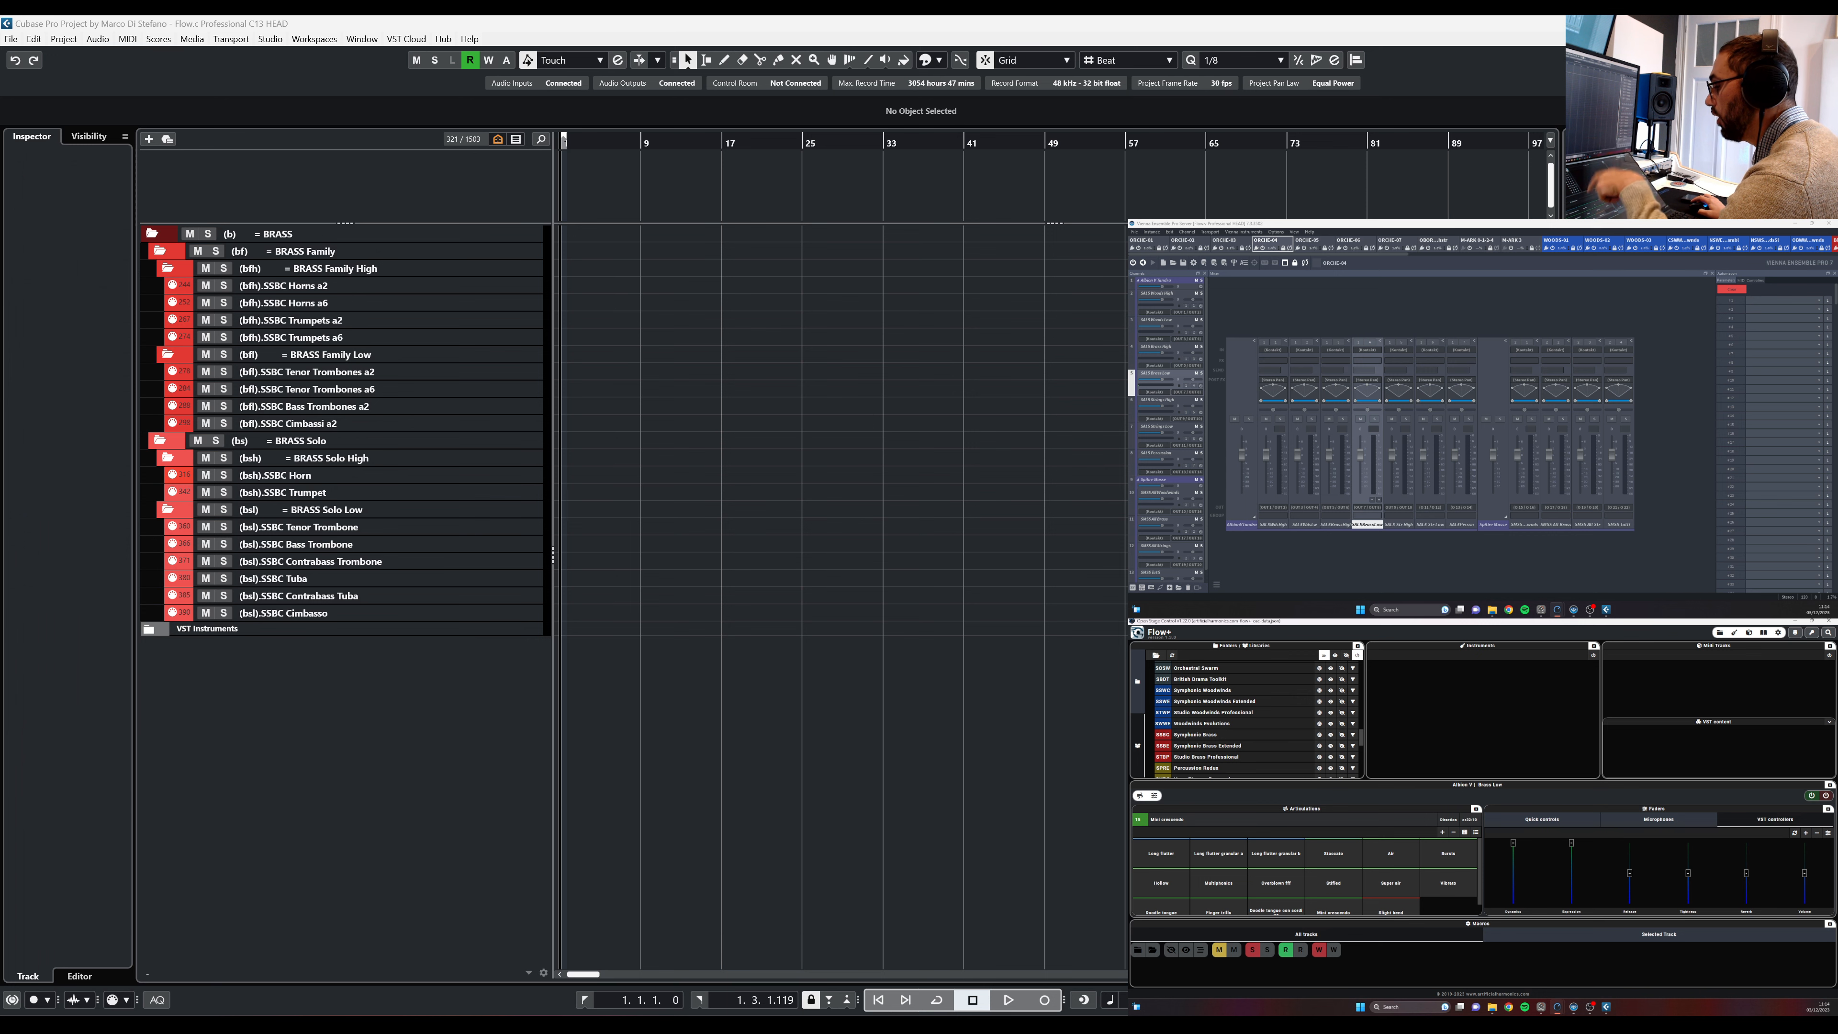
Filter the Cubase track list from Flow+ to the Symphonic Strings library, followed by the Albion IV library
{"action": "scroll", "coordinate": [1265, 752], "scroll_direction": "down", "scroll_amount": 5}
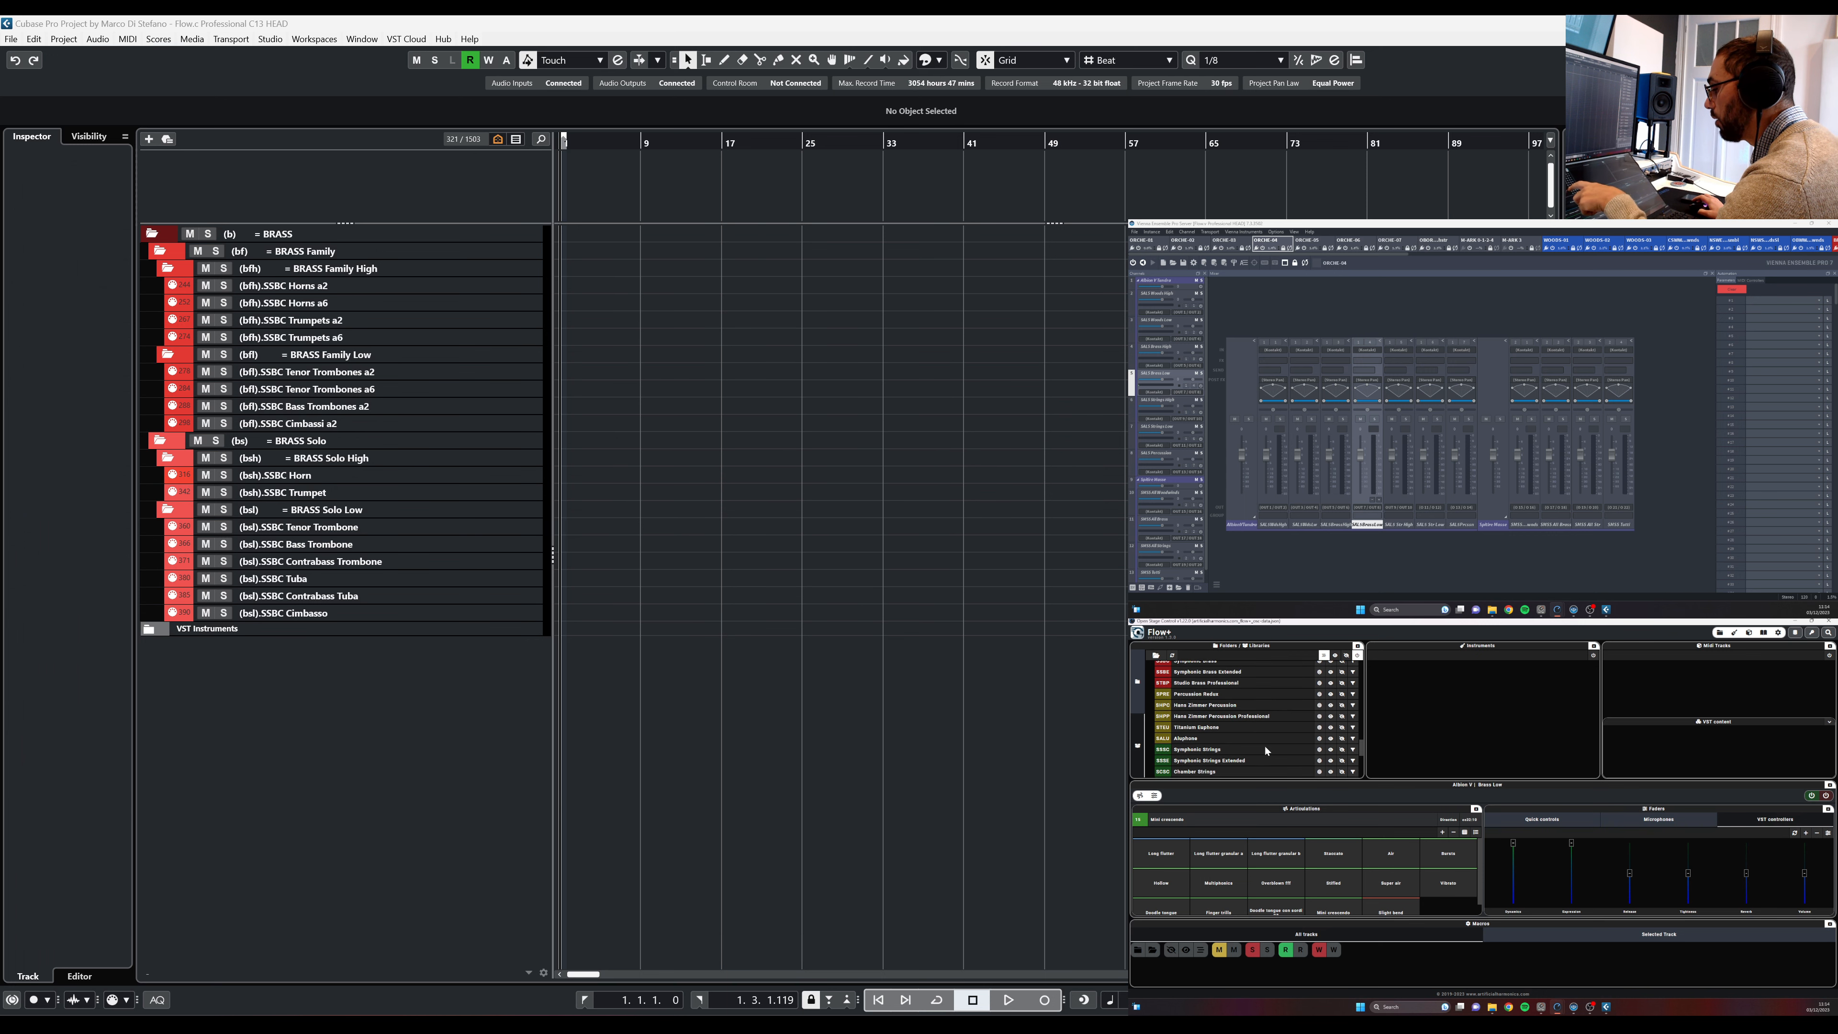
{"action": "left_click", "coordinate": [1319, 750]}
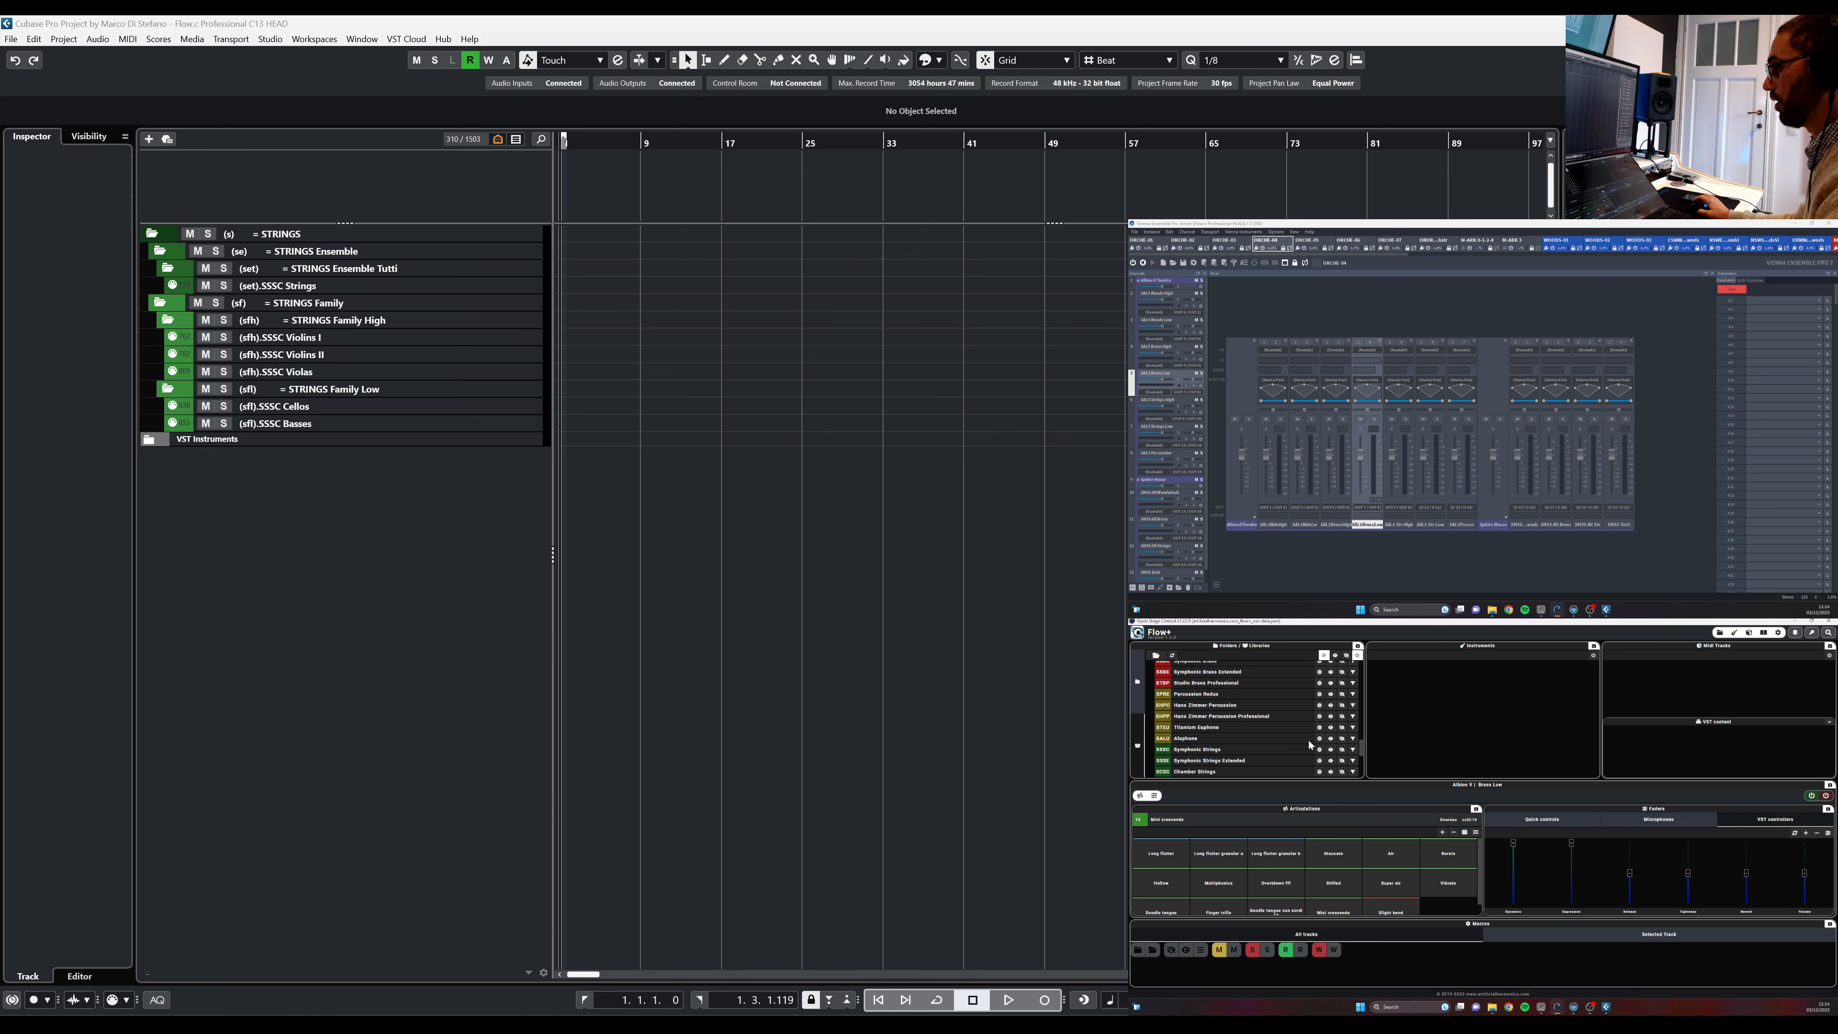
{"action": "scroll", "coordinate": [1309, 744], "scroll_direction": "up", "scroll_amount": 5}
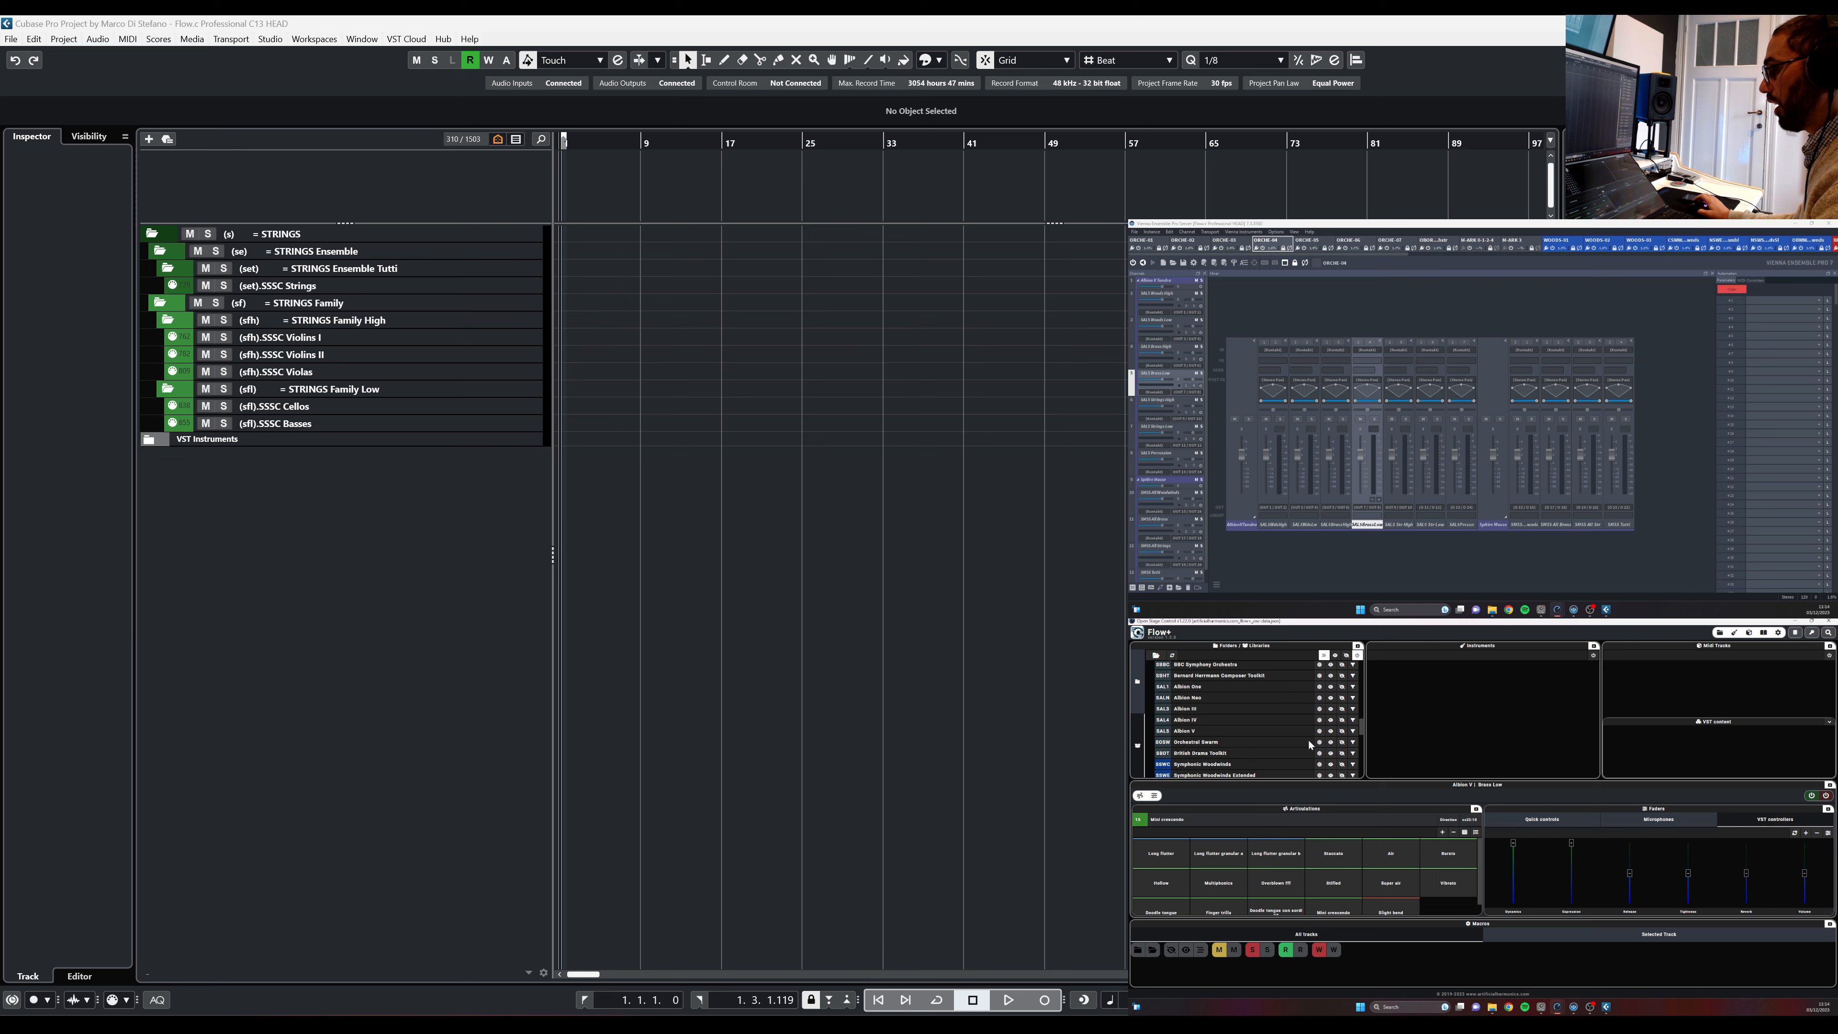
{"action": "scroll", "coordinate": [1310, 744], "scroll_direction": "up", "scroll_amount": 2}
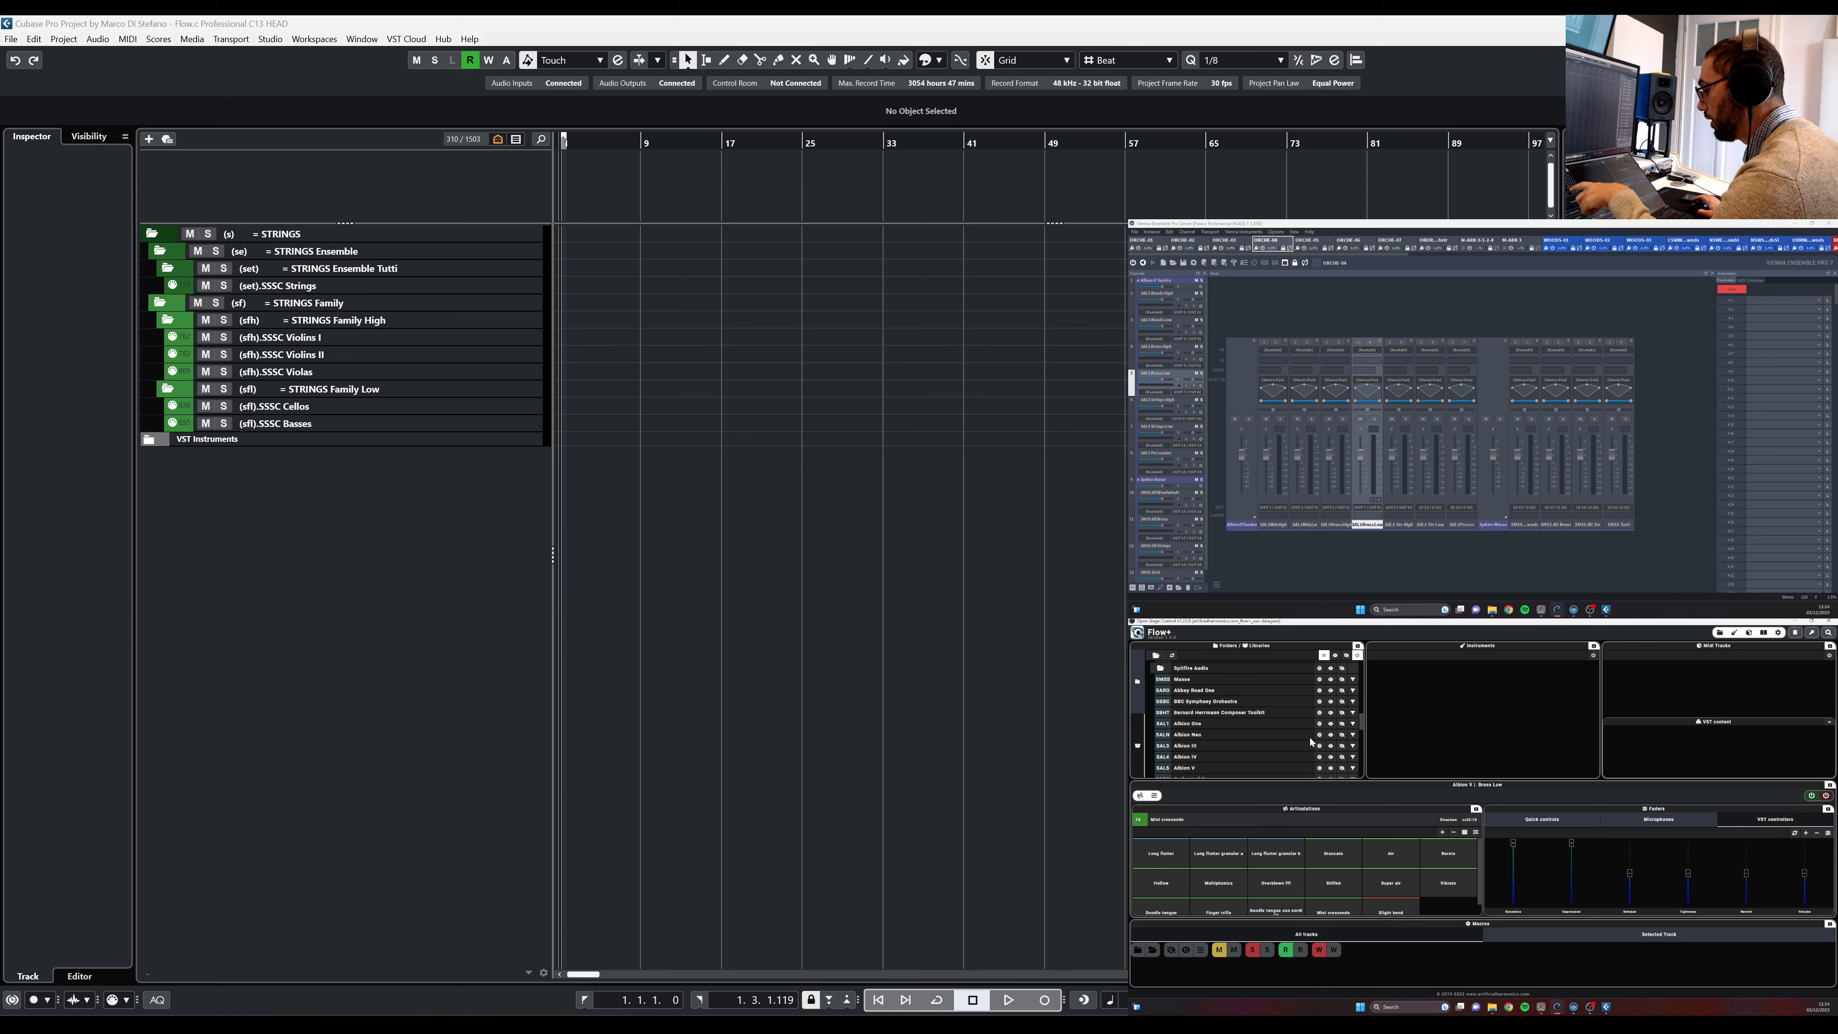
{"action": "left_click", "coordinate": [1244, 757]}
Filter the track list to the Percussion Redux library, followed by the Woodwinds Evolutions library
{"action": "scroll", "coordinate": [1244, 717], "scroll_direction": "down", "scroll_amount": 5}
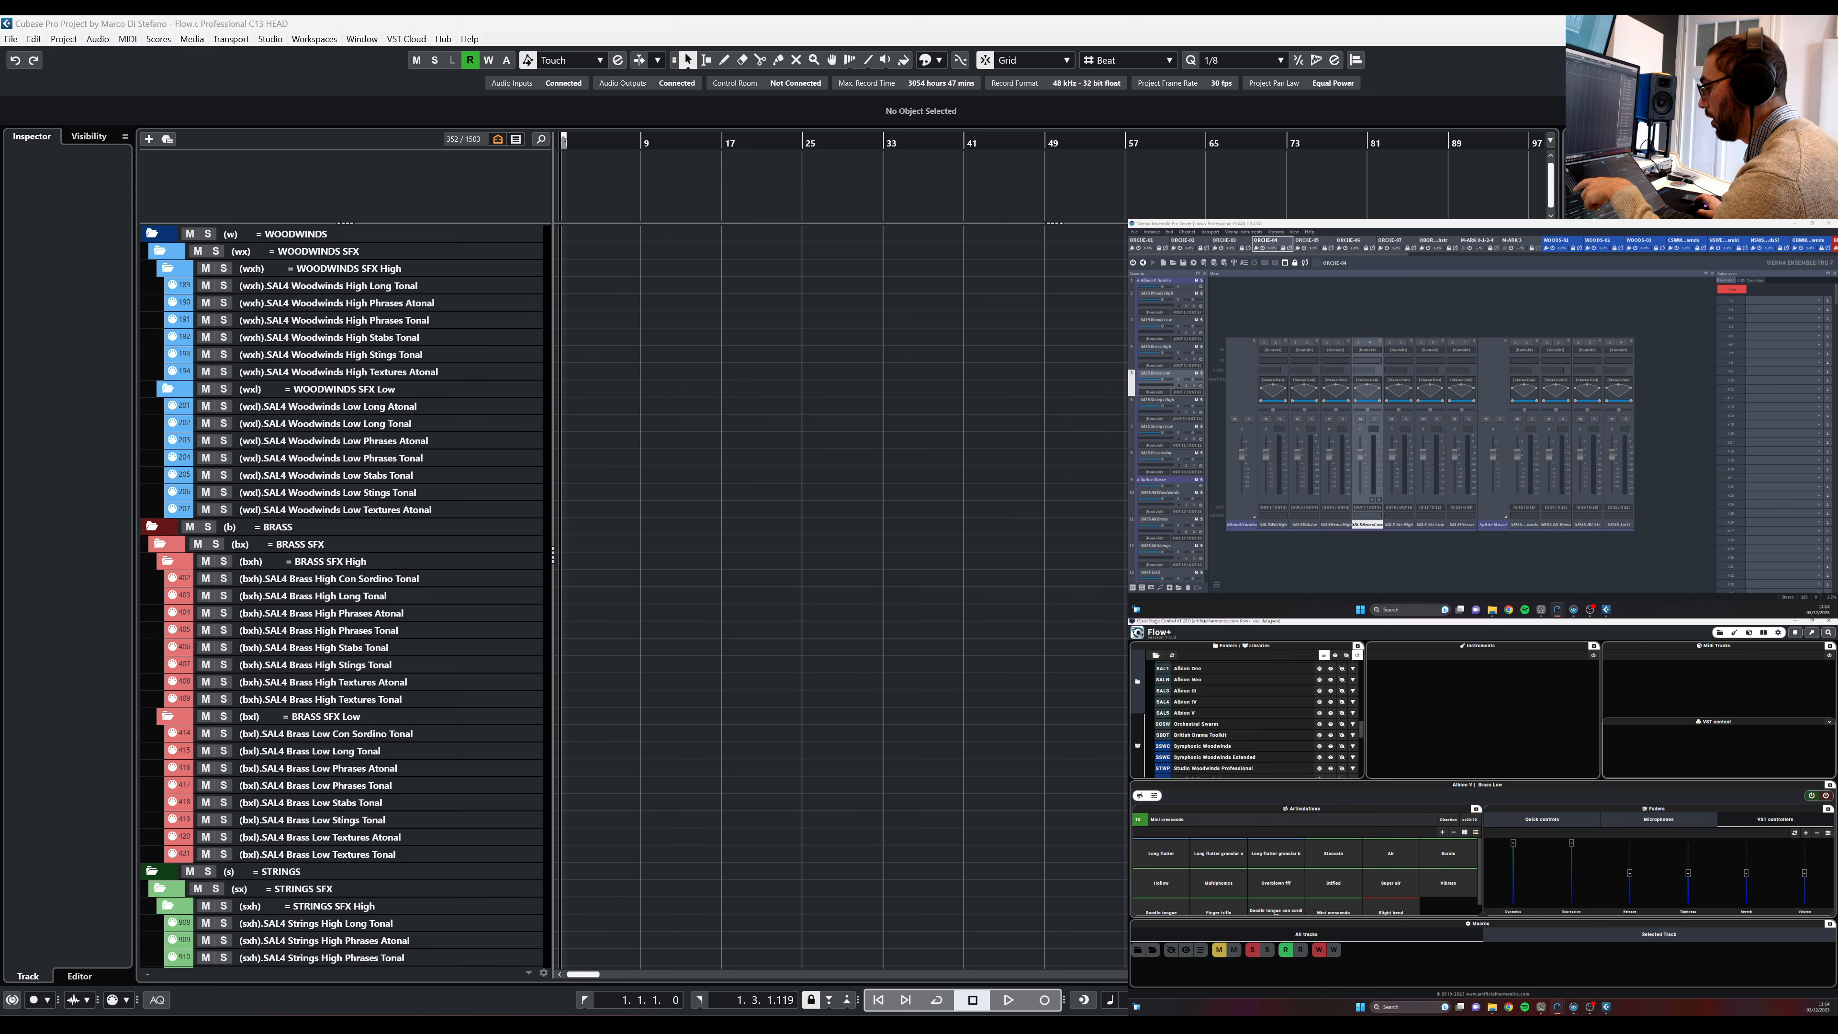
{"action": "left_click", "coordinate": [1230, 768]}
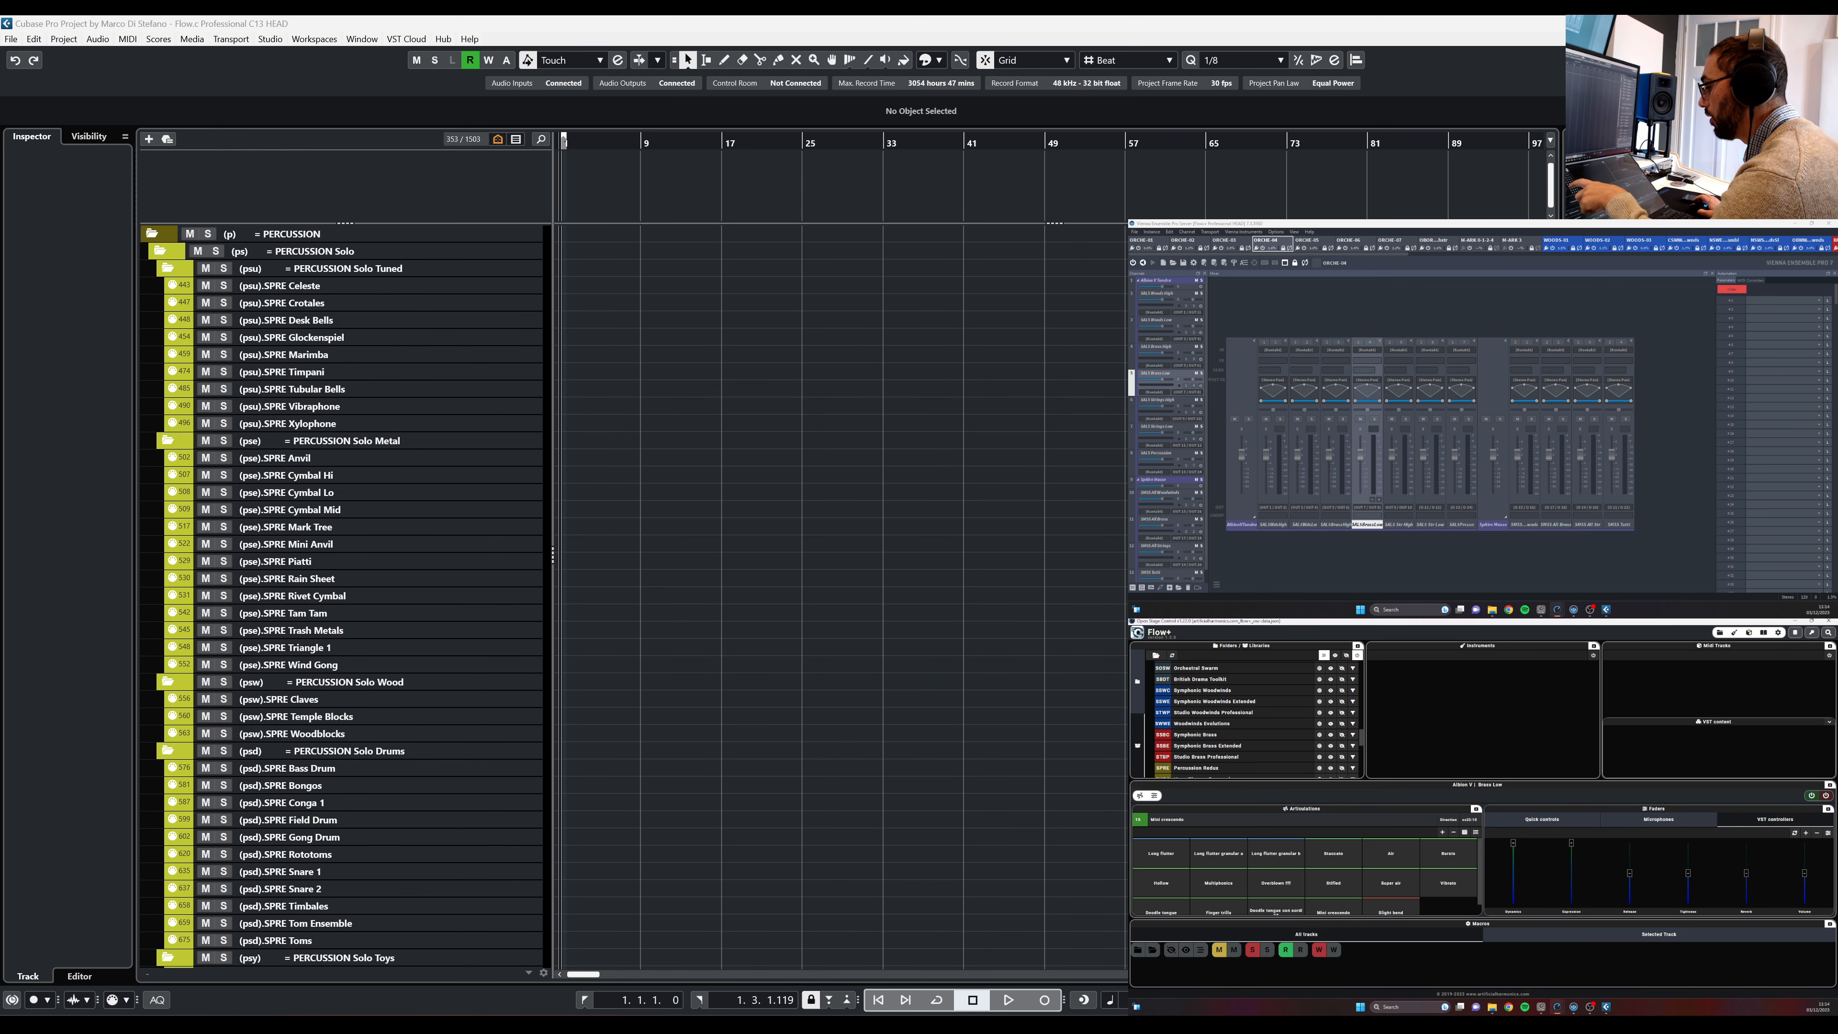
{"action": "left_click", "coordinate": [1320, 724]}
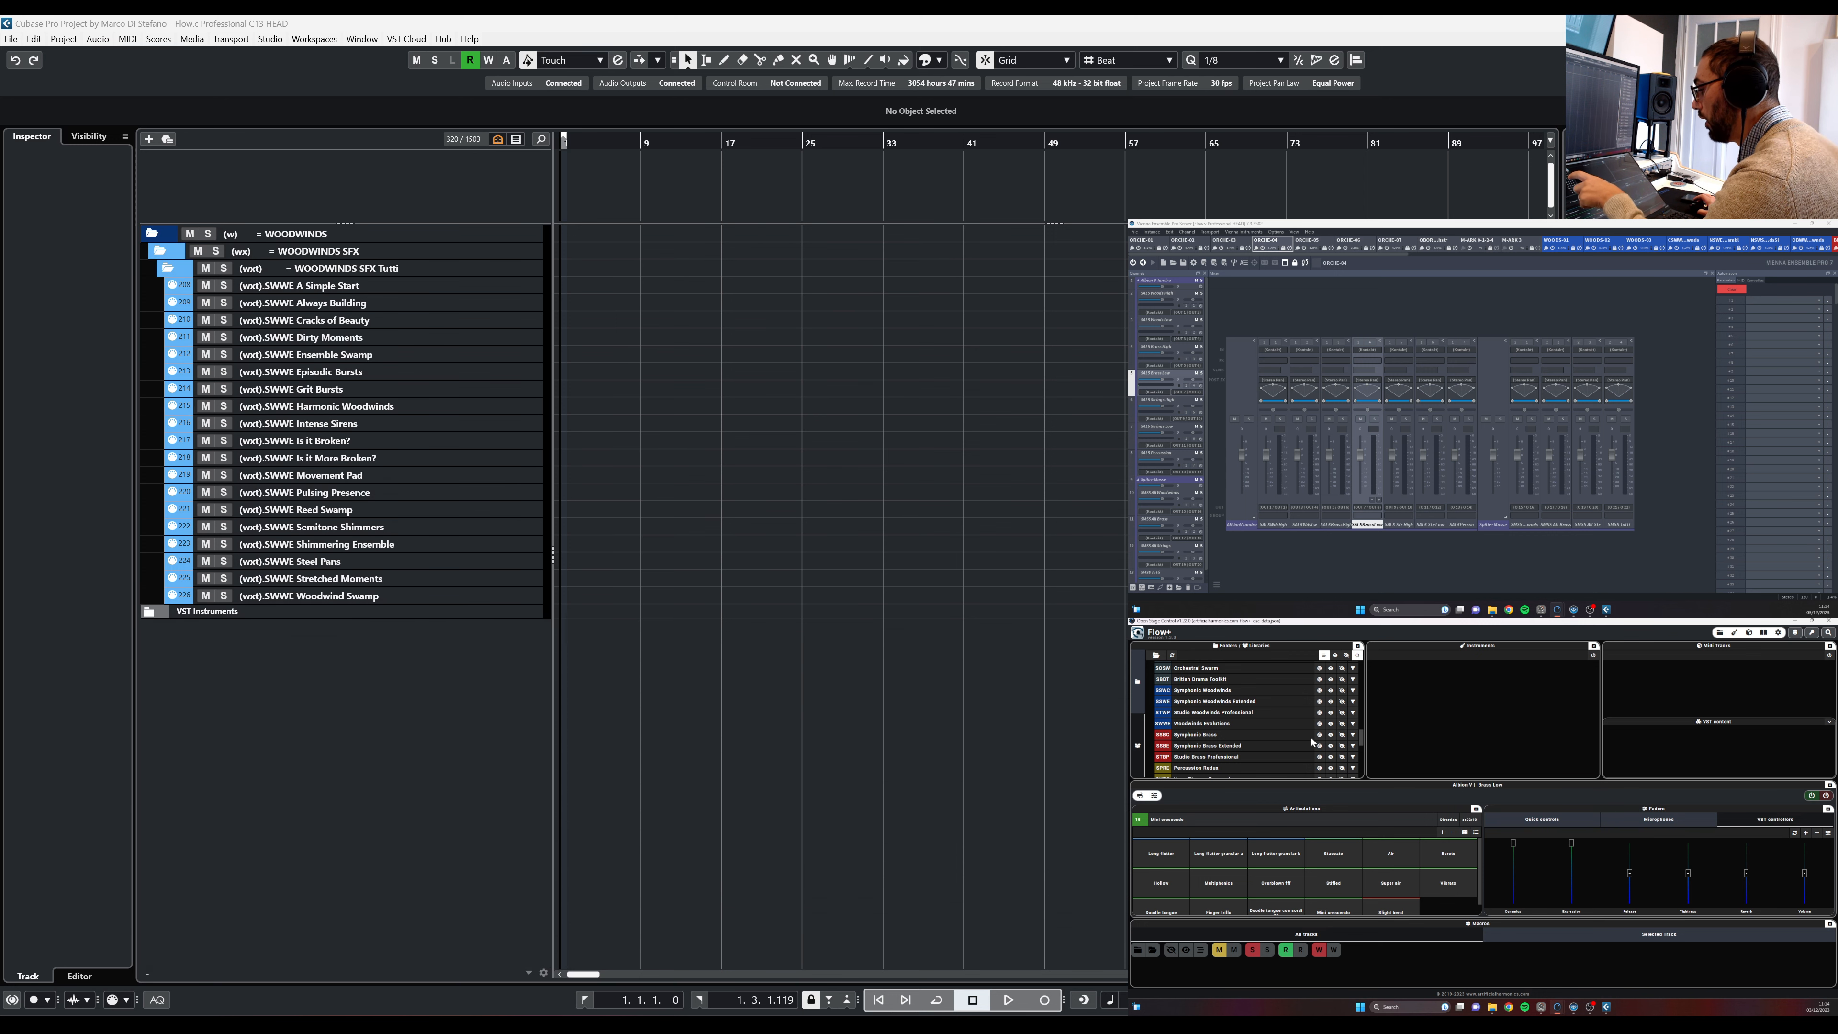
{"action": "left_click", "coordinate": [1331, 691]}
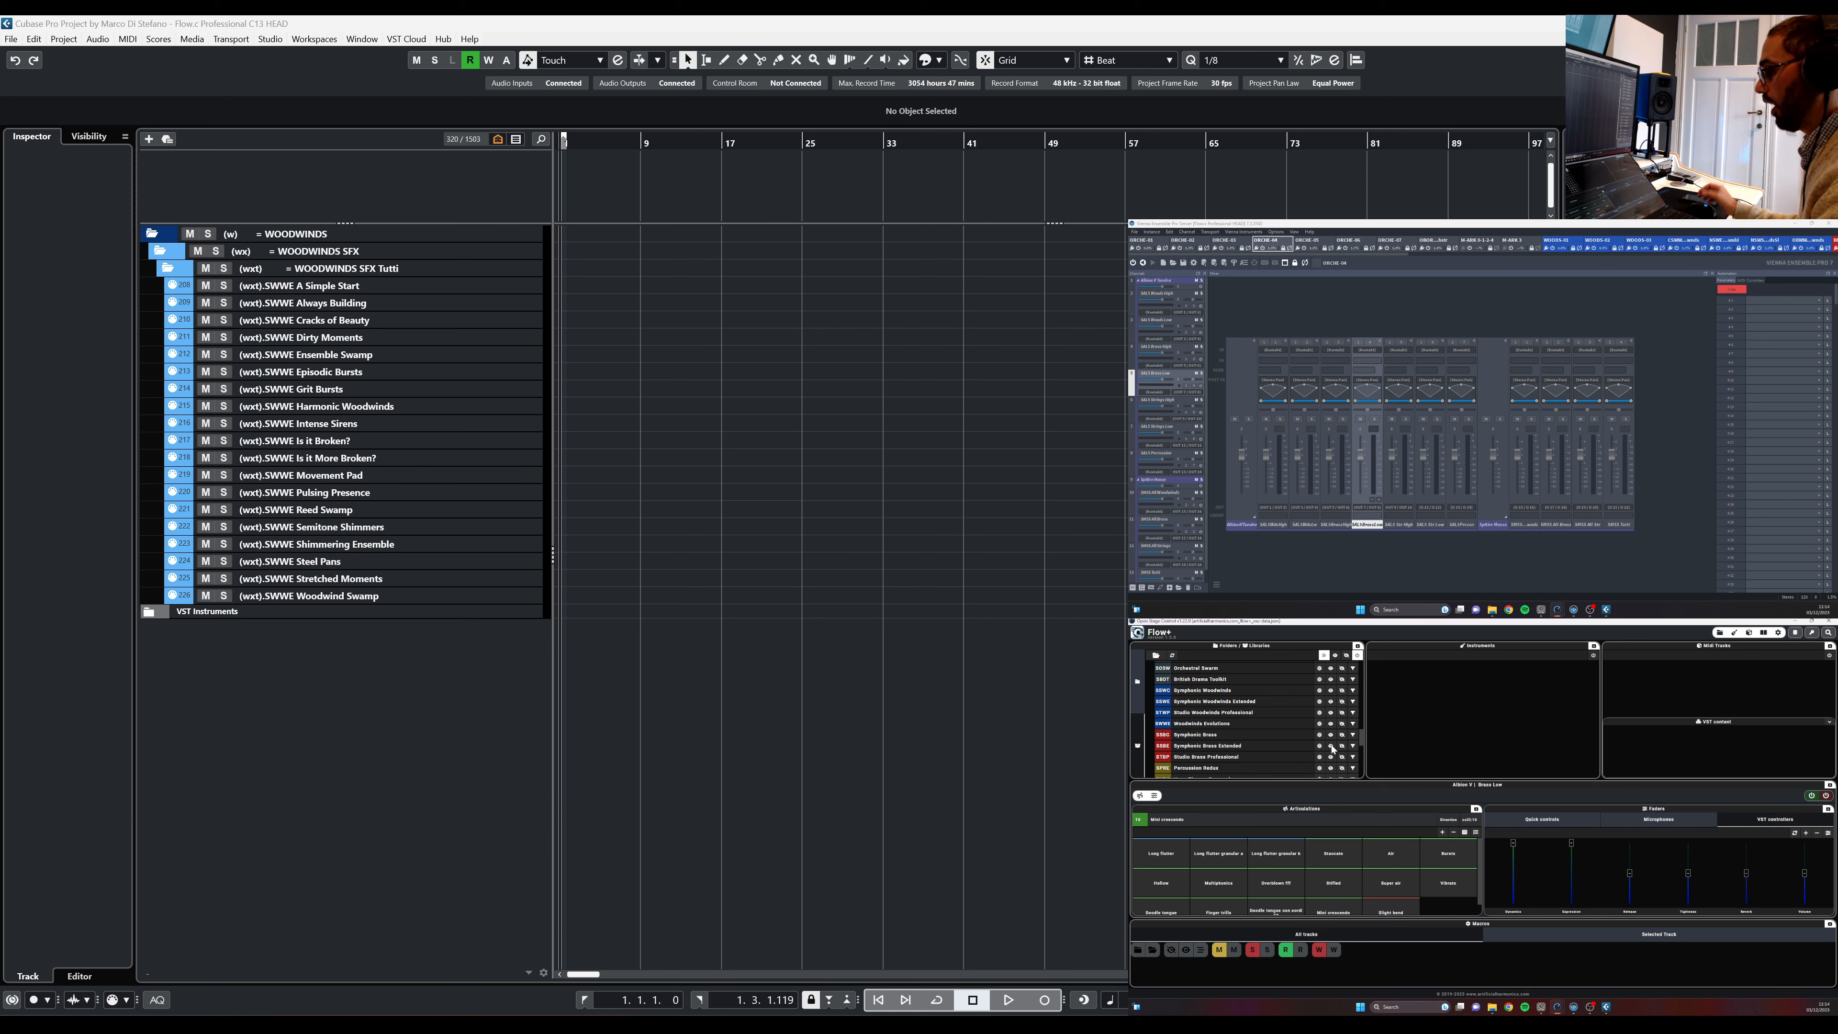
List the template's section folders in Flow+, and use its macros to hide all Cubase tracks and show them again
{"action": "left_click", "coordinate": [1137, 684]}
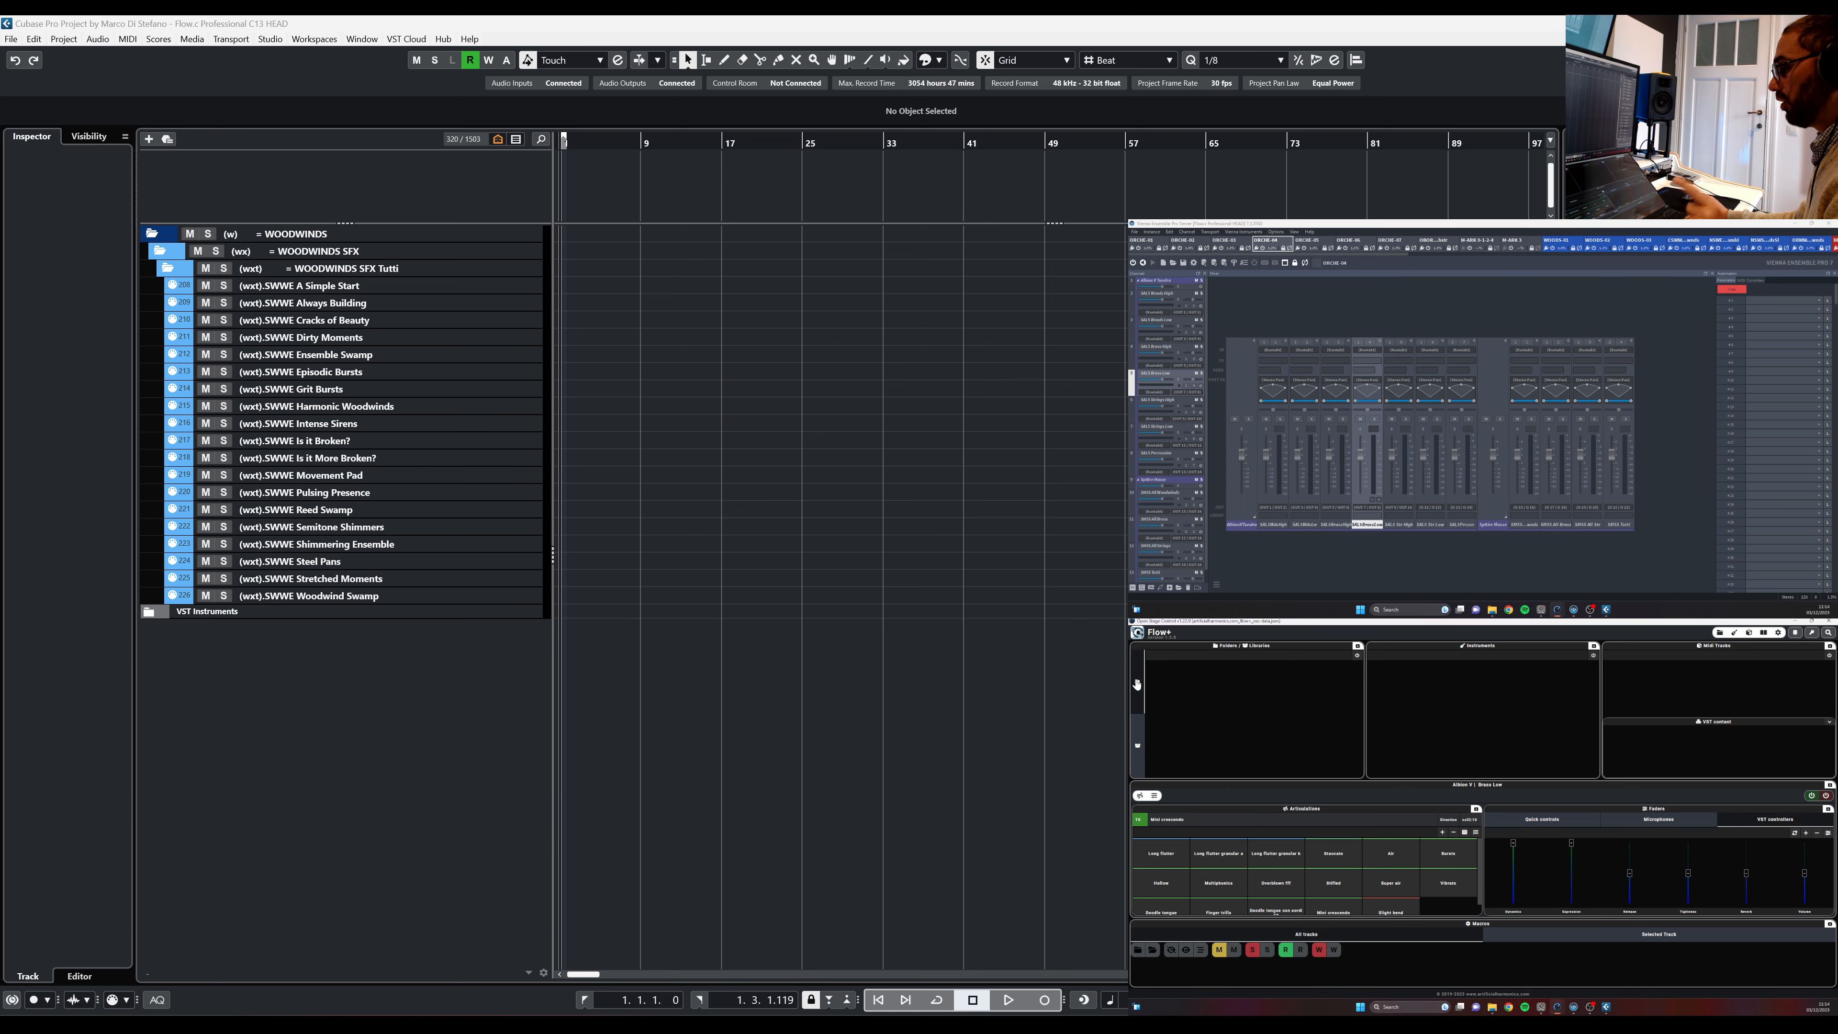
{"action": "left_click", "coordinate": [1358, 656]}
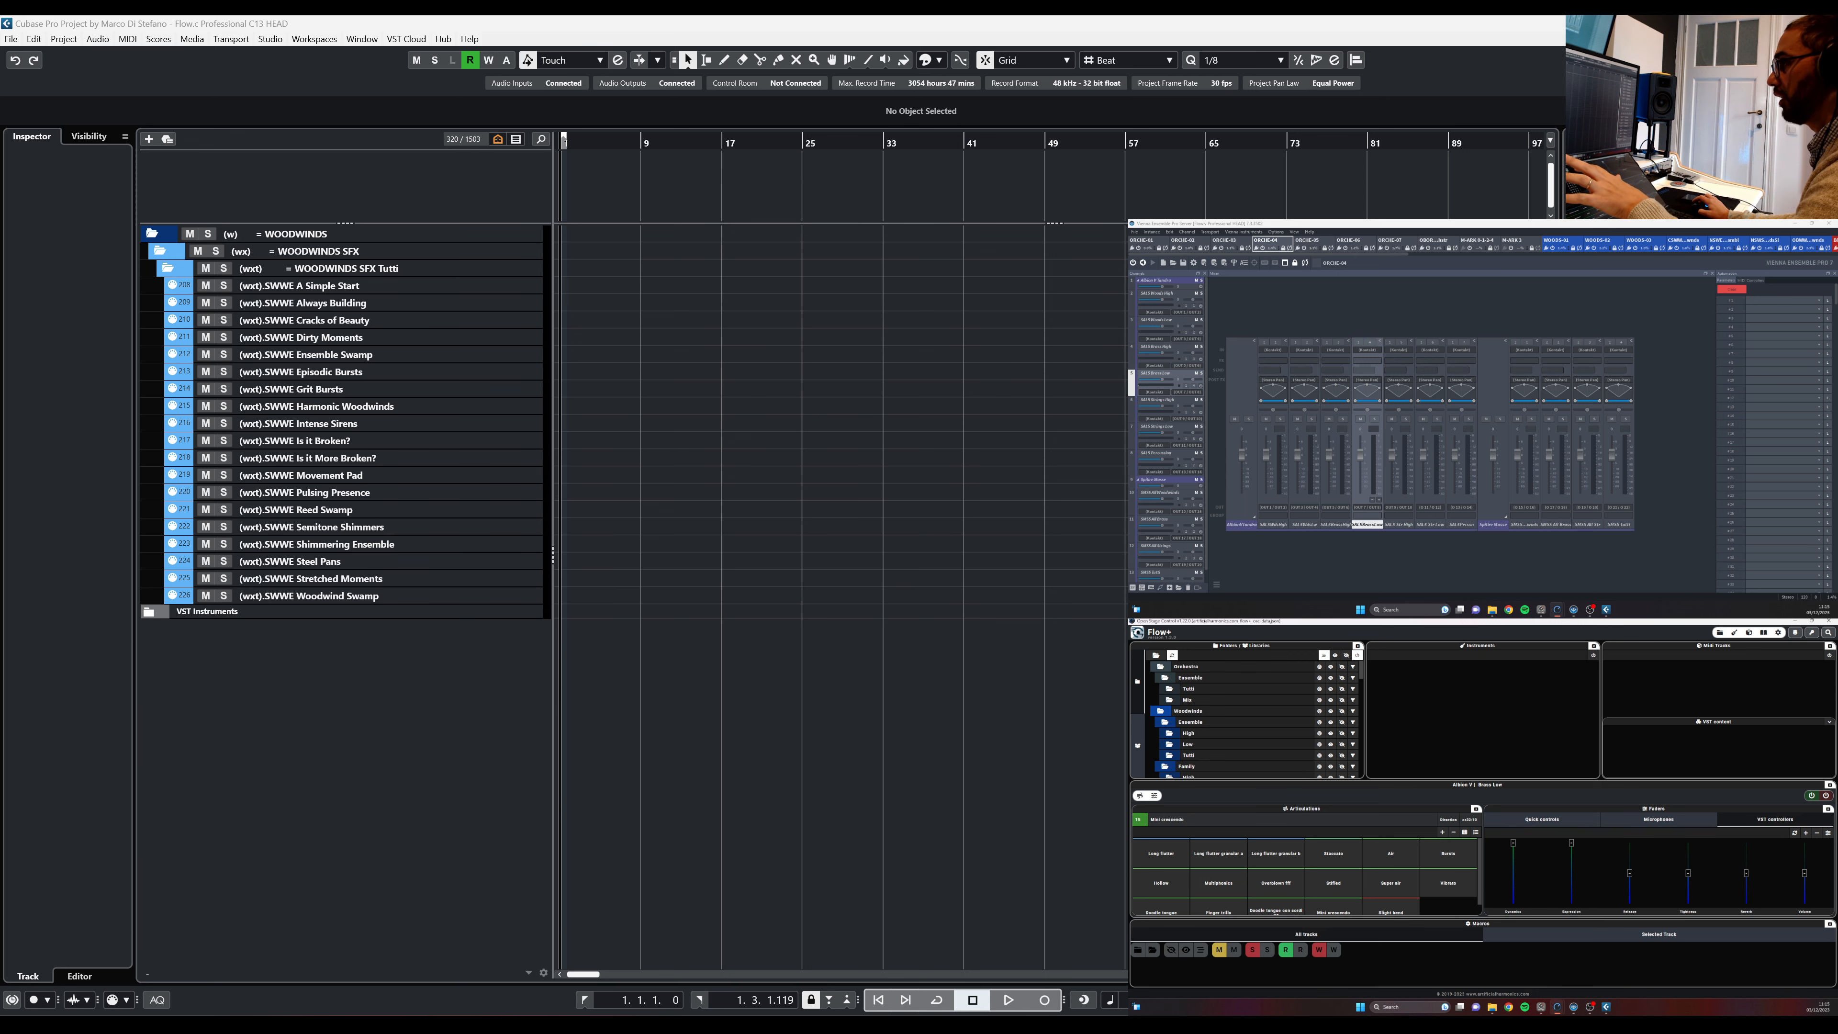
{"action": "left_click", "coordinate": [1171, 950]}
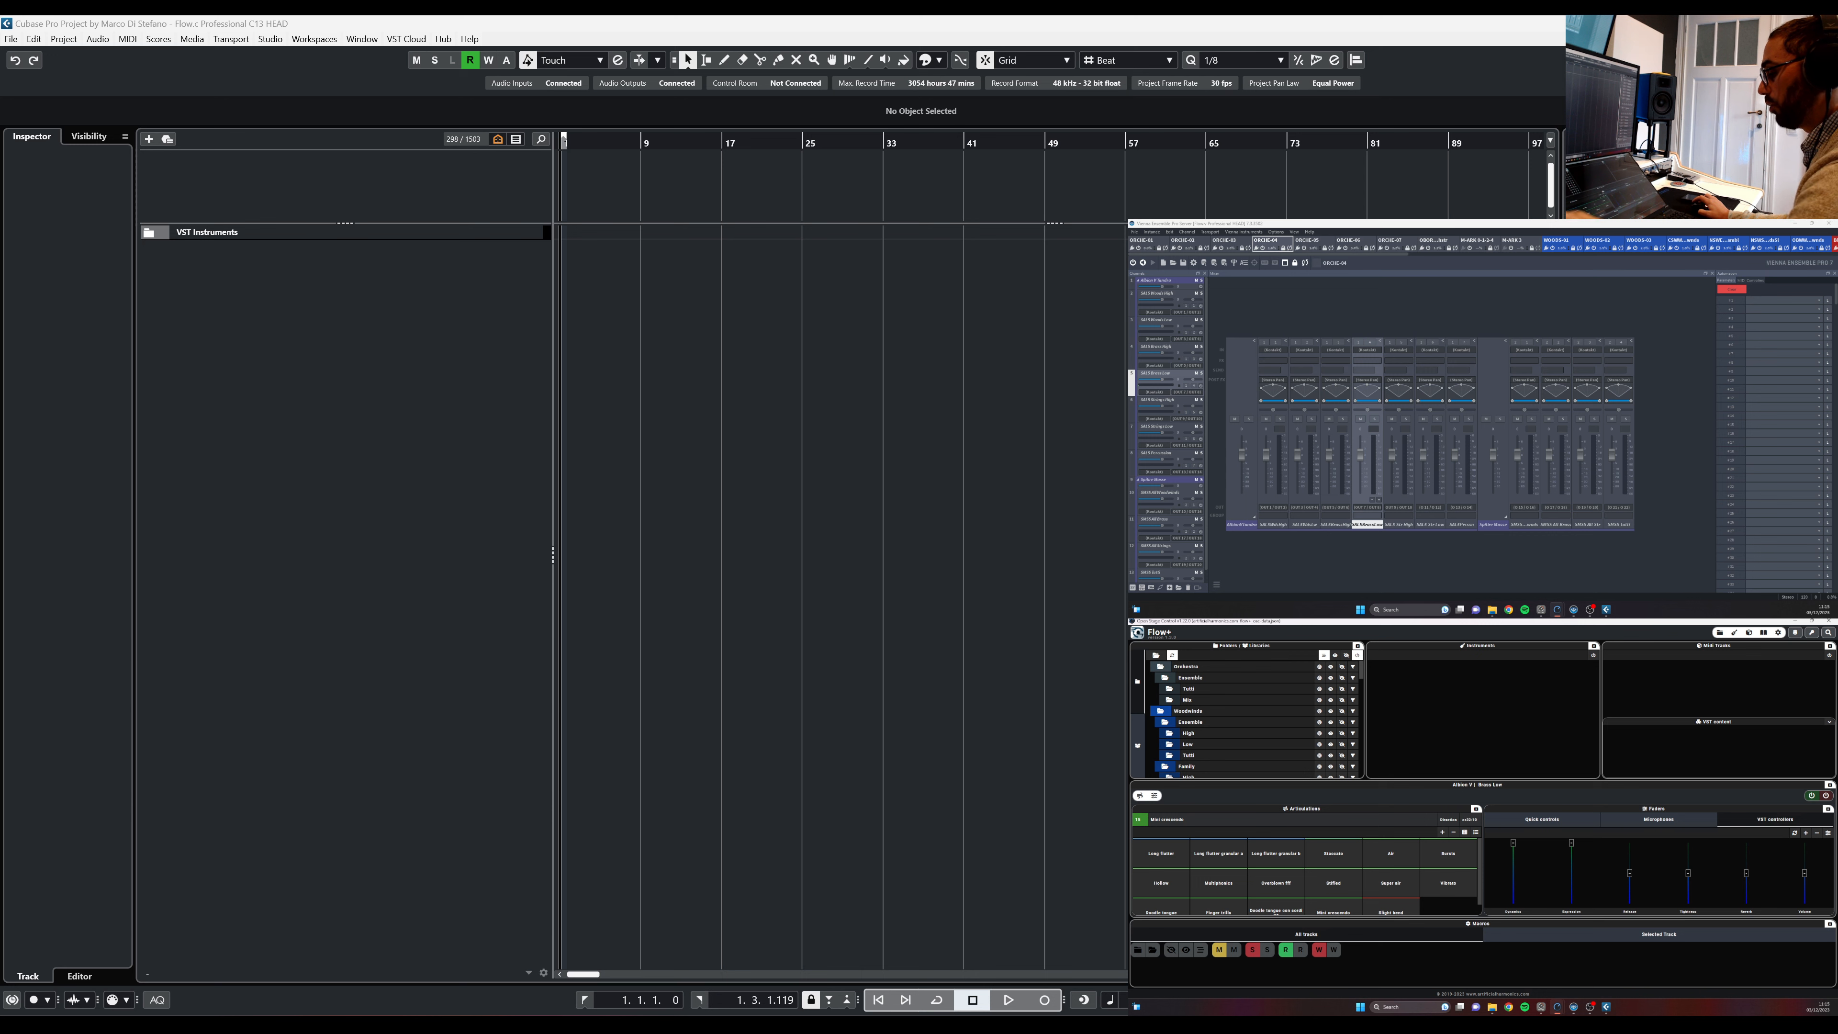
{"action": "left_click", "coordinate": [1185, 950]}
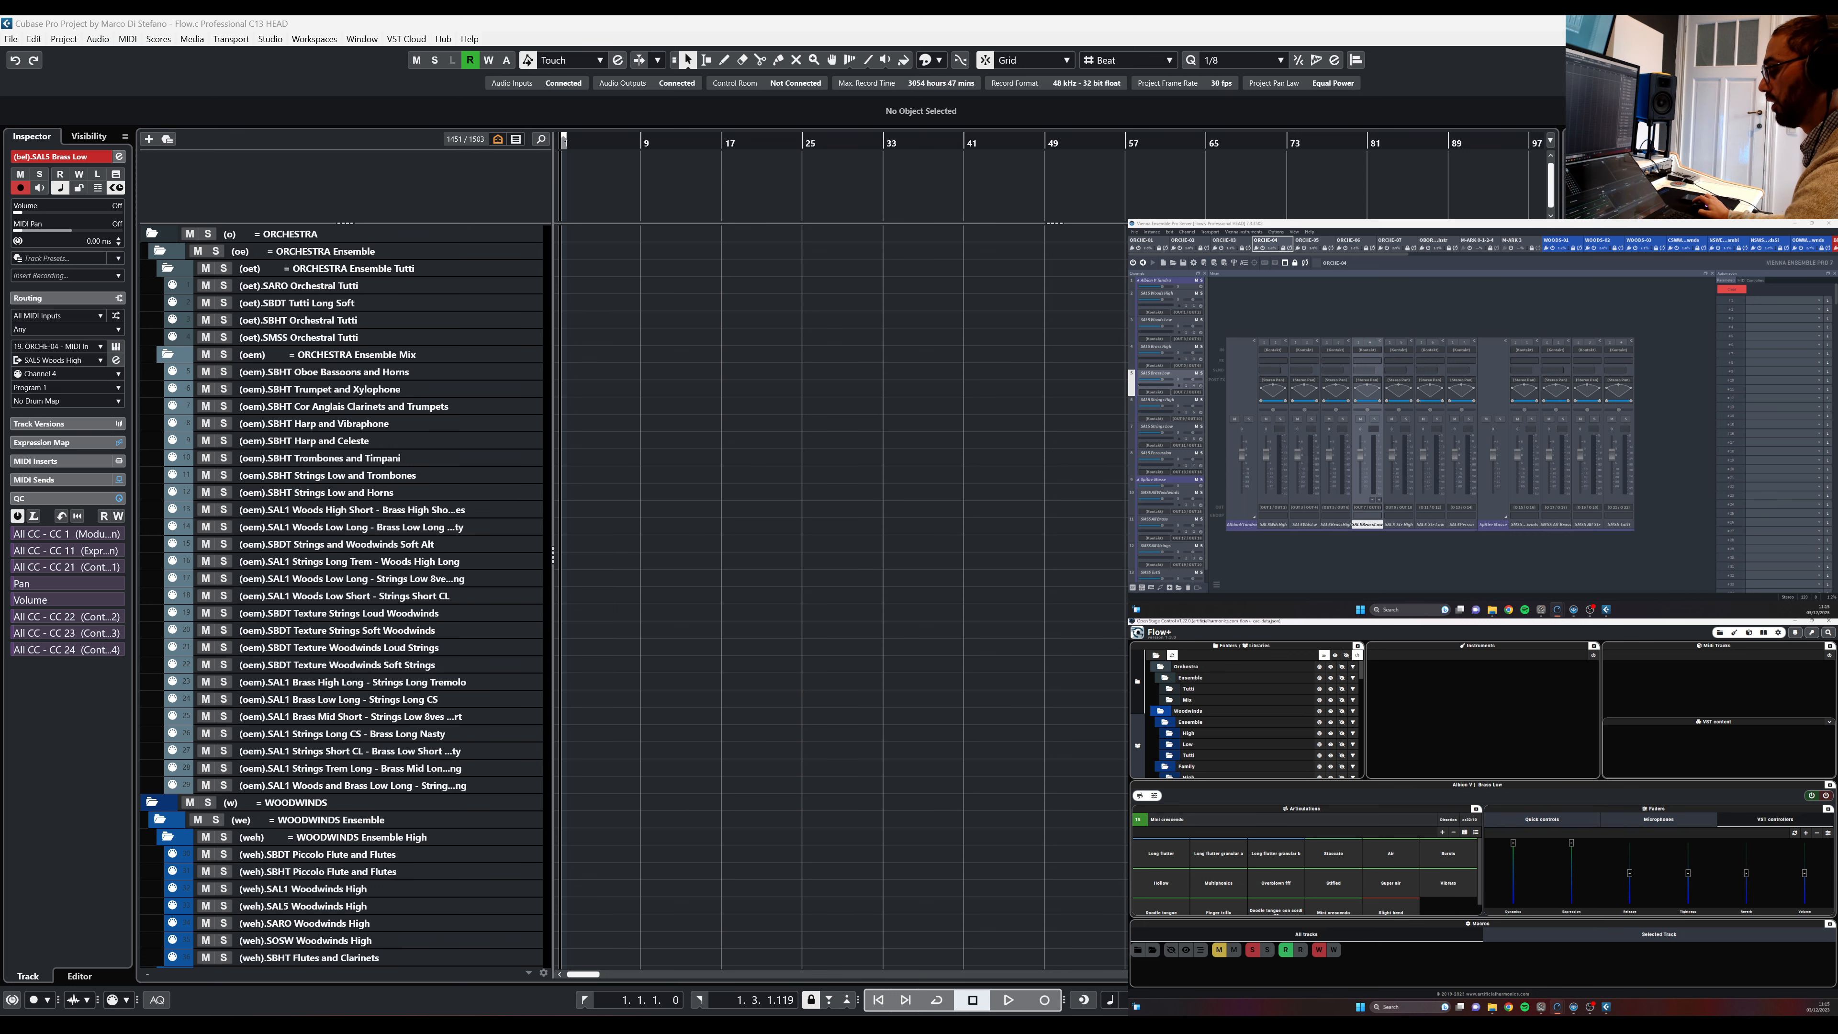
{"action": "left_click", "coordinate": [1138, 950]}
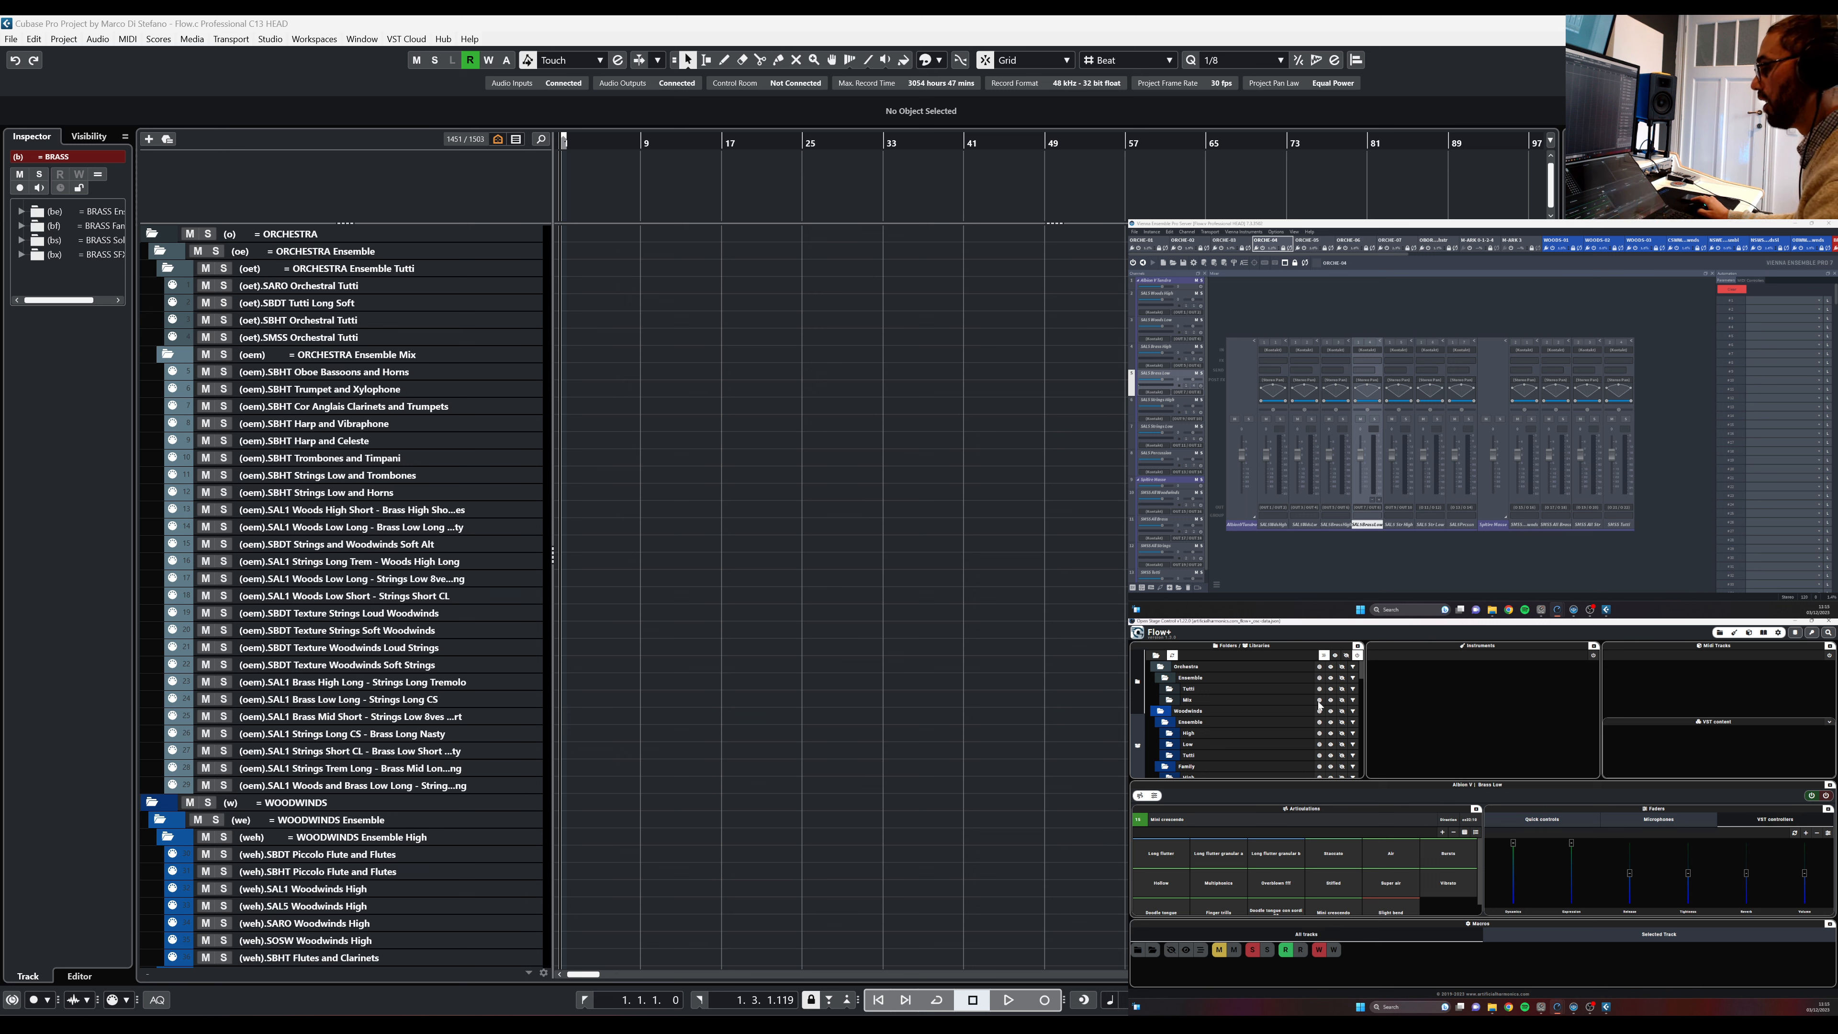
Show only the Brass folder and its tracks in Cubase from the Flow+ folder list
{"action": "scroll", "coordinate": [1307, 701], "scroll_direction": "down", "scroll_amount": 3}
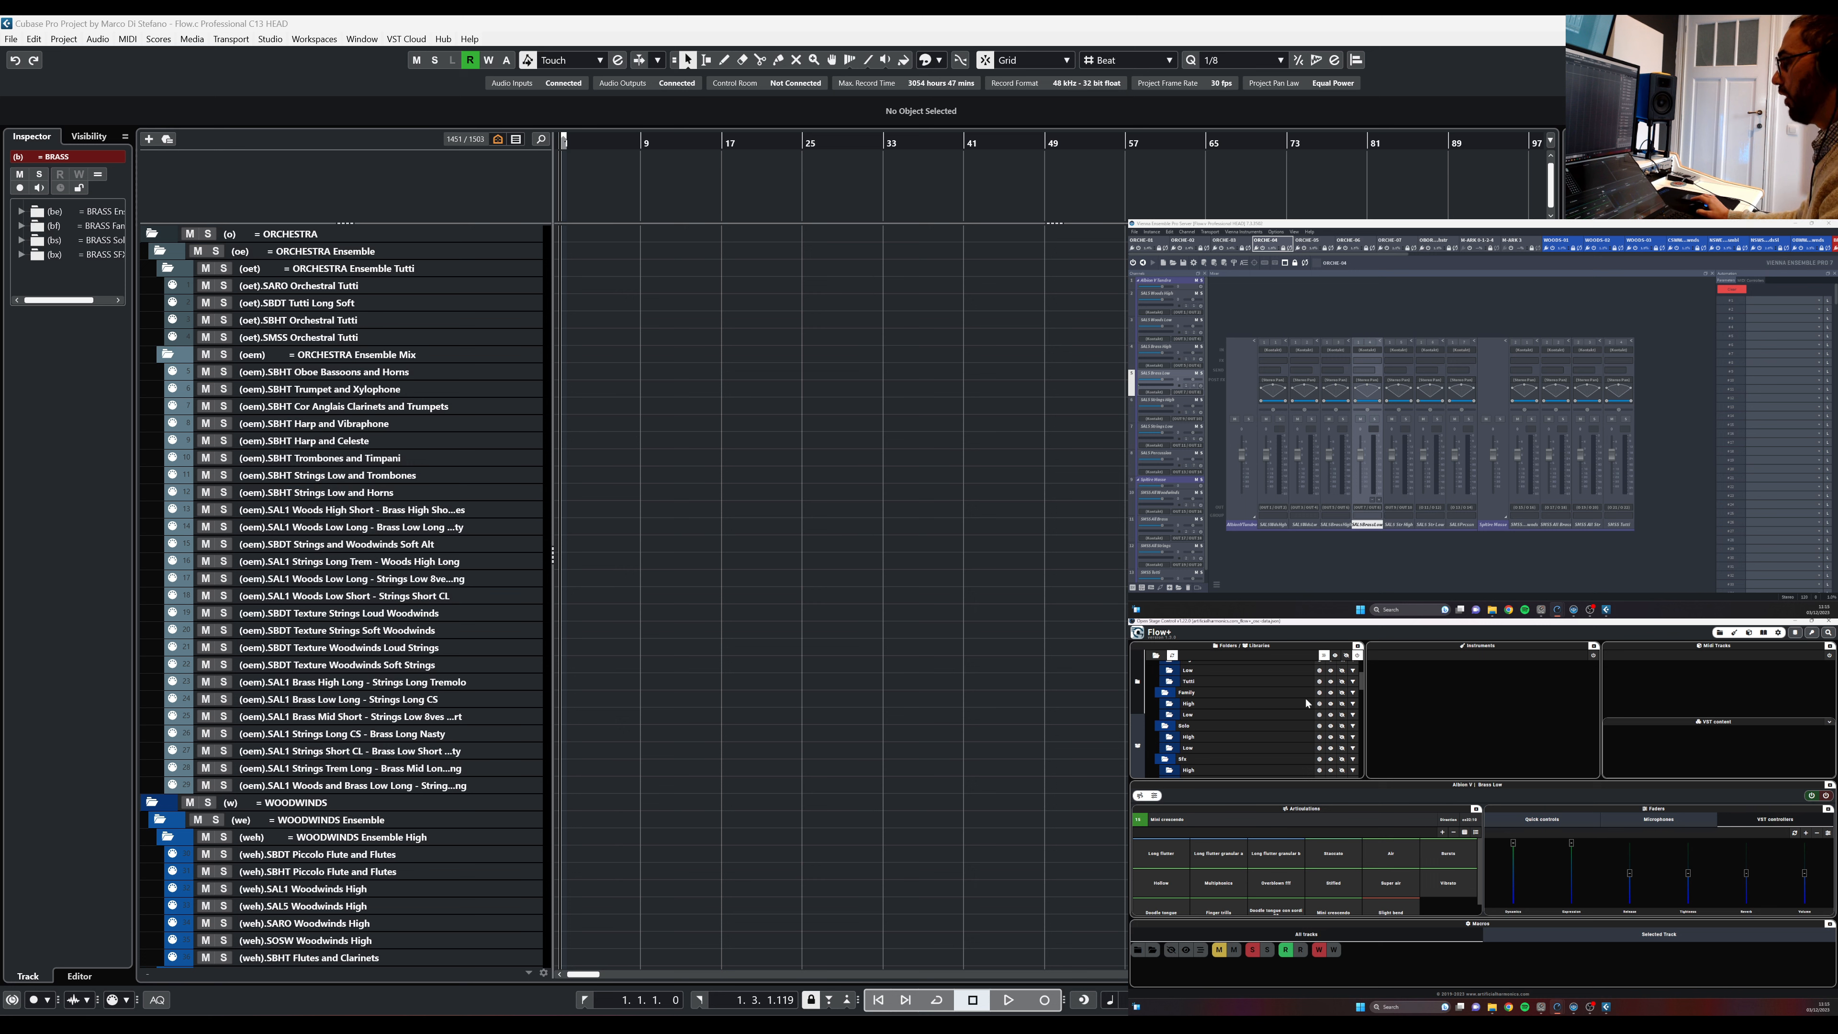
{"action": "scroll", "coordinate": [1269, 712], "scroll_direction": "down", "scroll_amount": 1}
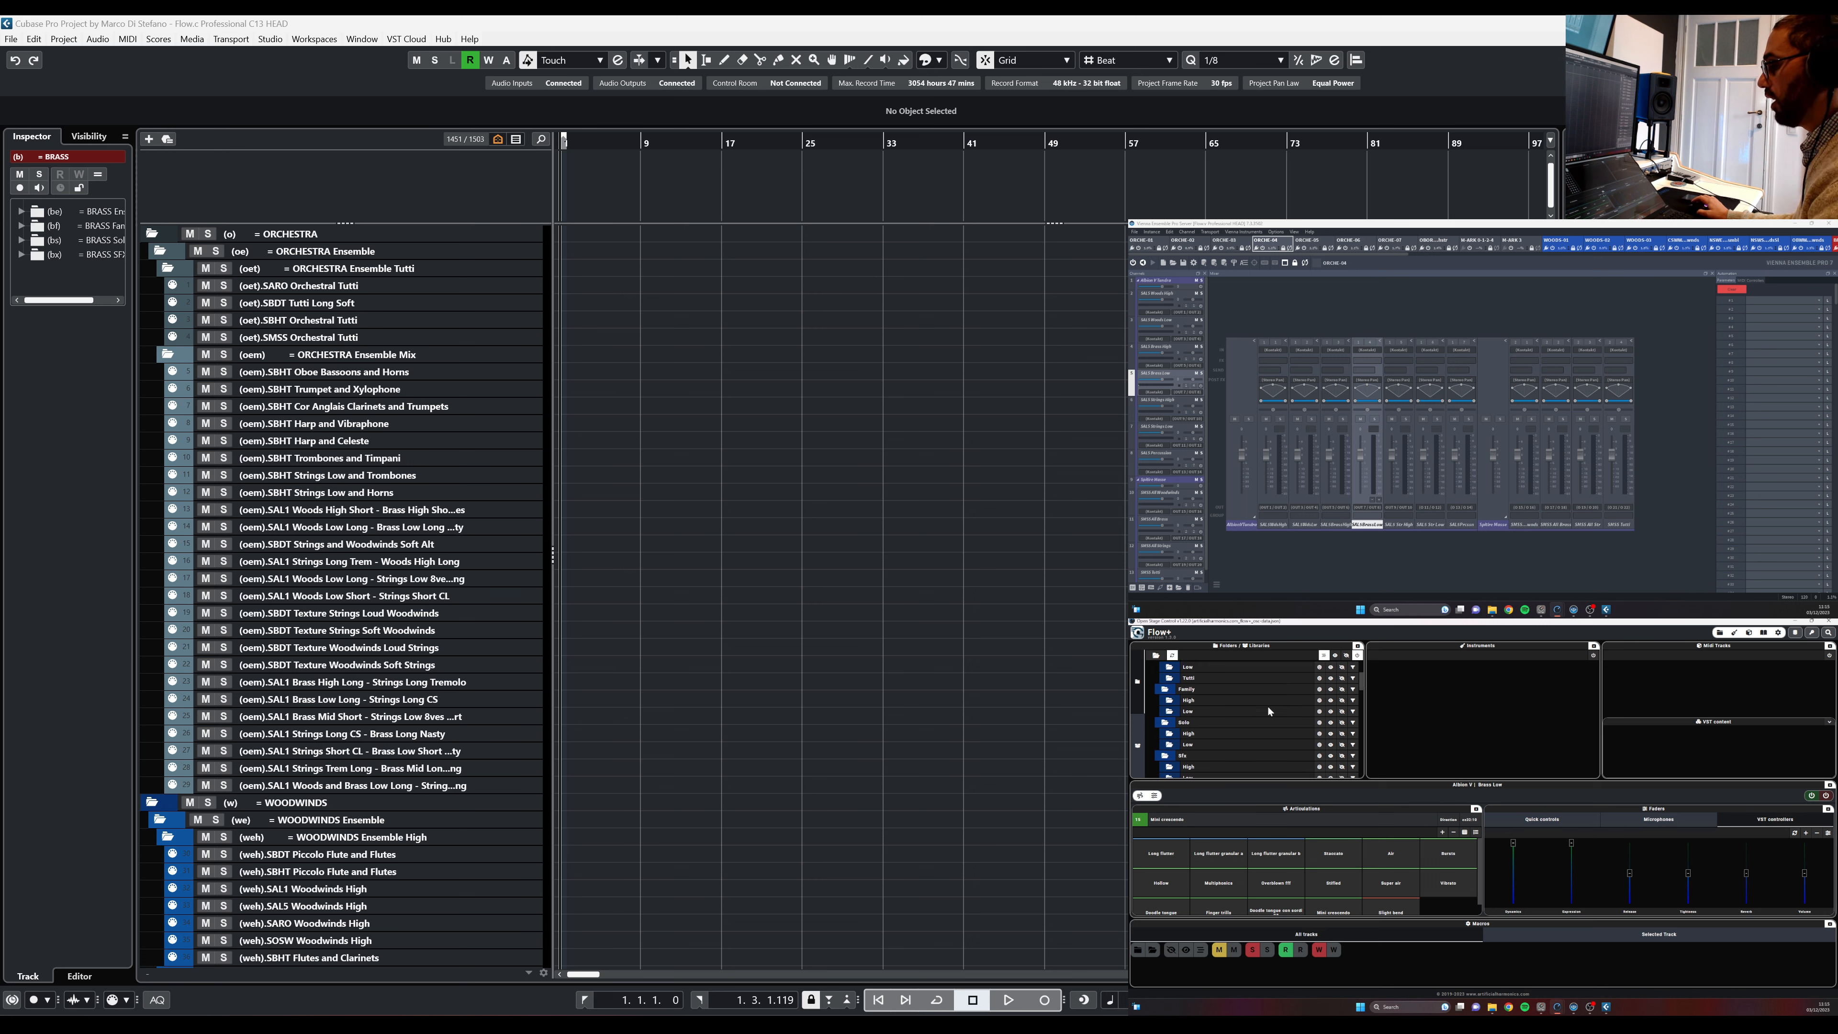
{"action": "scroll", "coordinate": [1268, 712], "scroll_direction": "down", "scroll_amount": 3}
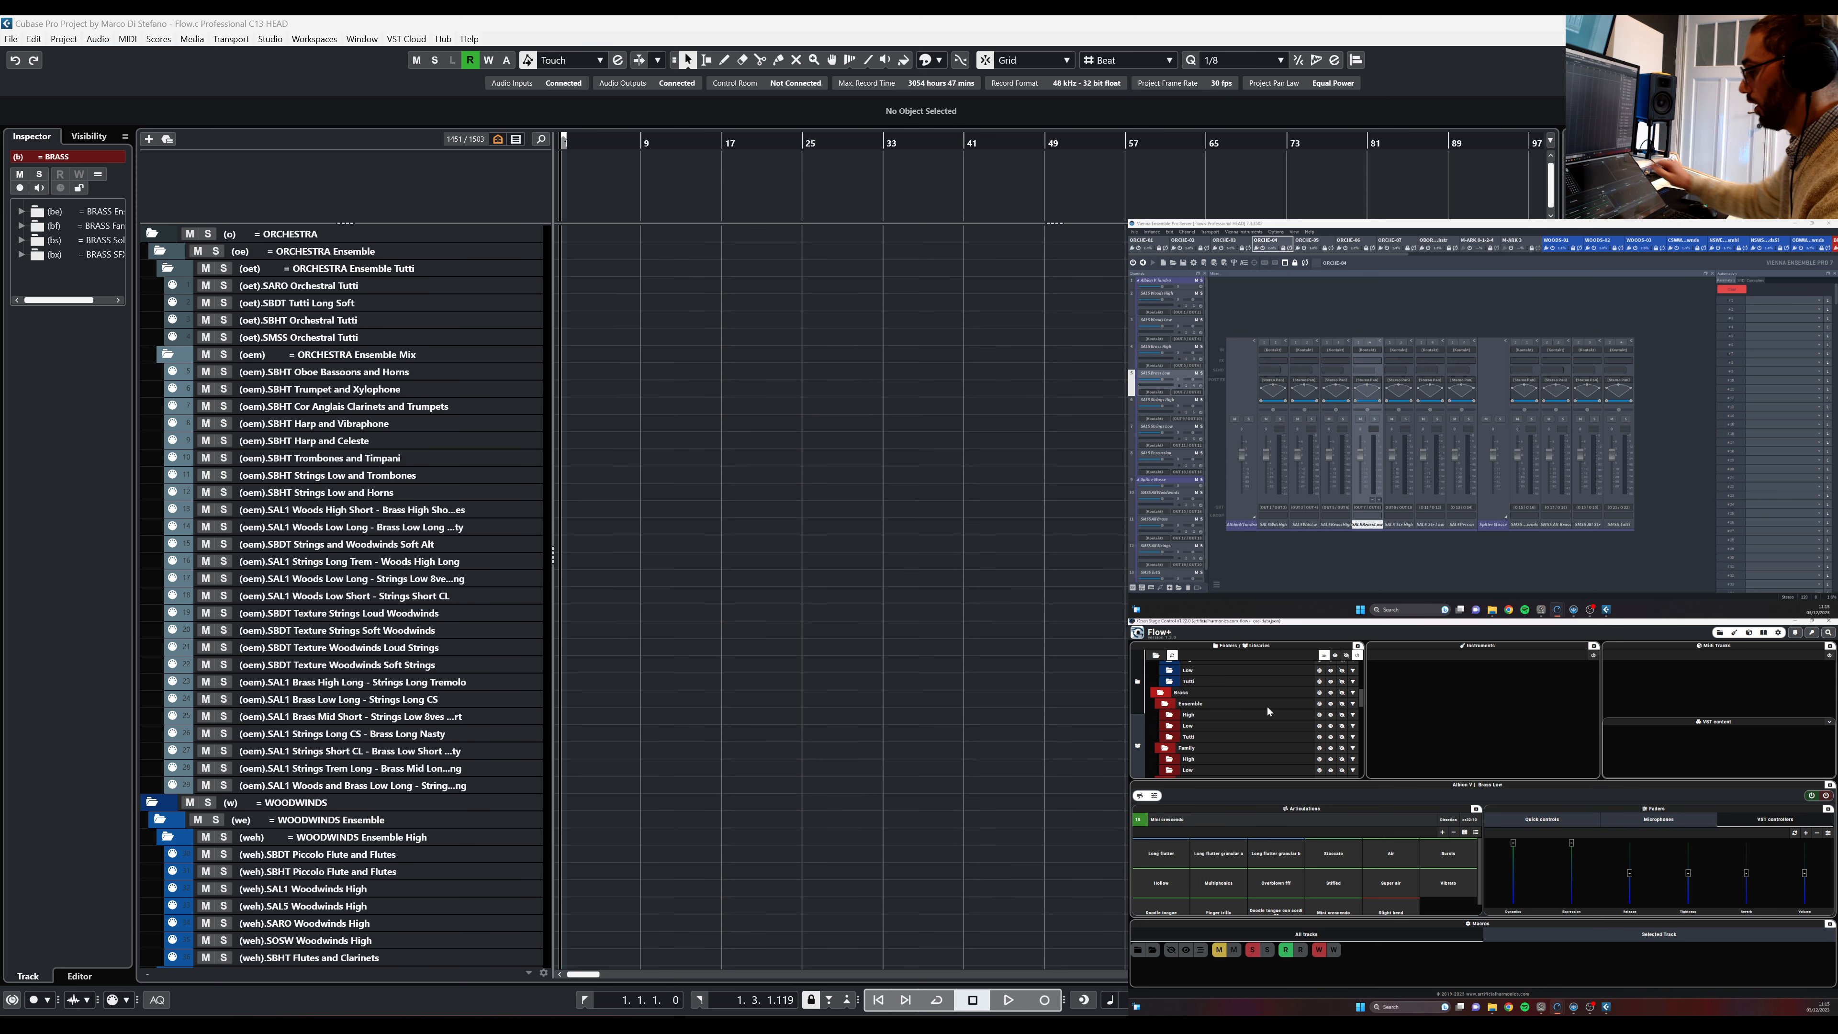
{"action": "left_click", "coordinate": [1320, 692]}
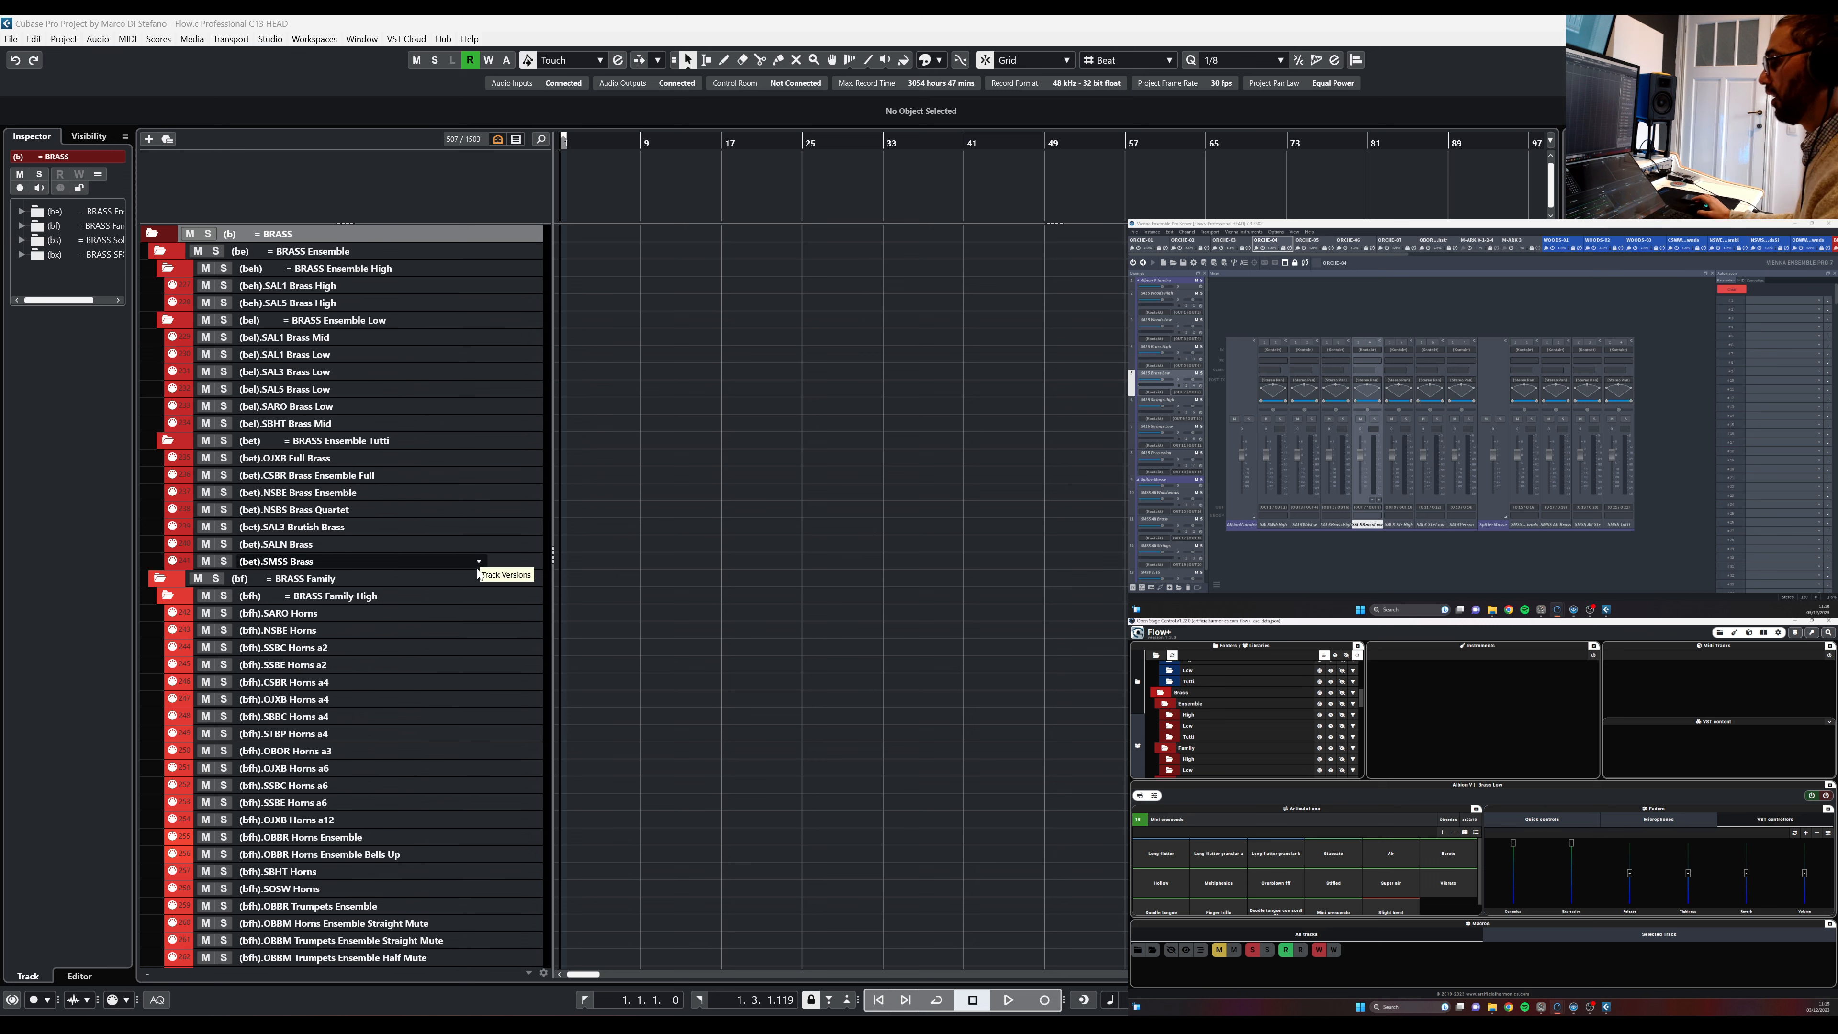
Narrow the track list to the Brass Solo High folder and look through its horn and trumpet tracks
{"action": "scroll", "coordinate": [1272, 693], "scroll_direction": "down", "scroll_amount": 2}
{"action": "scroll", "coordinate": [1271, 693], "scroll_direction": "down", "scroll_amount": 2}
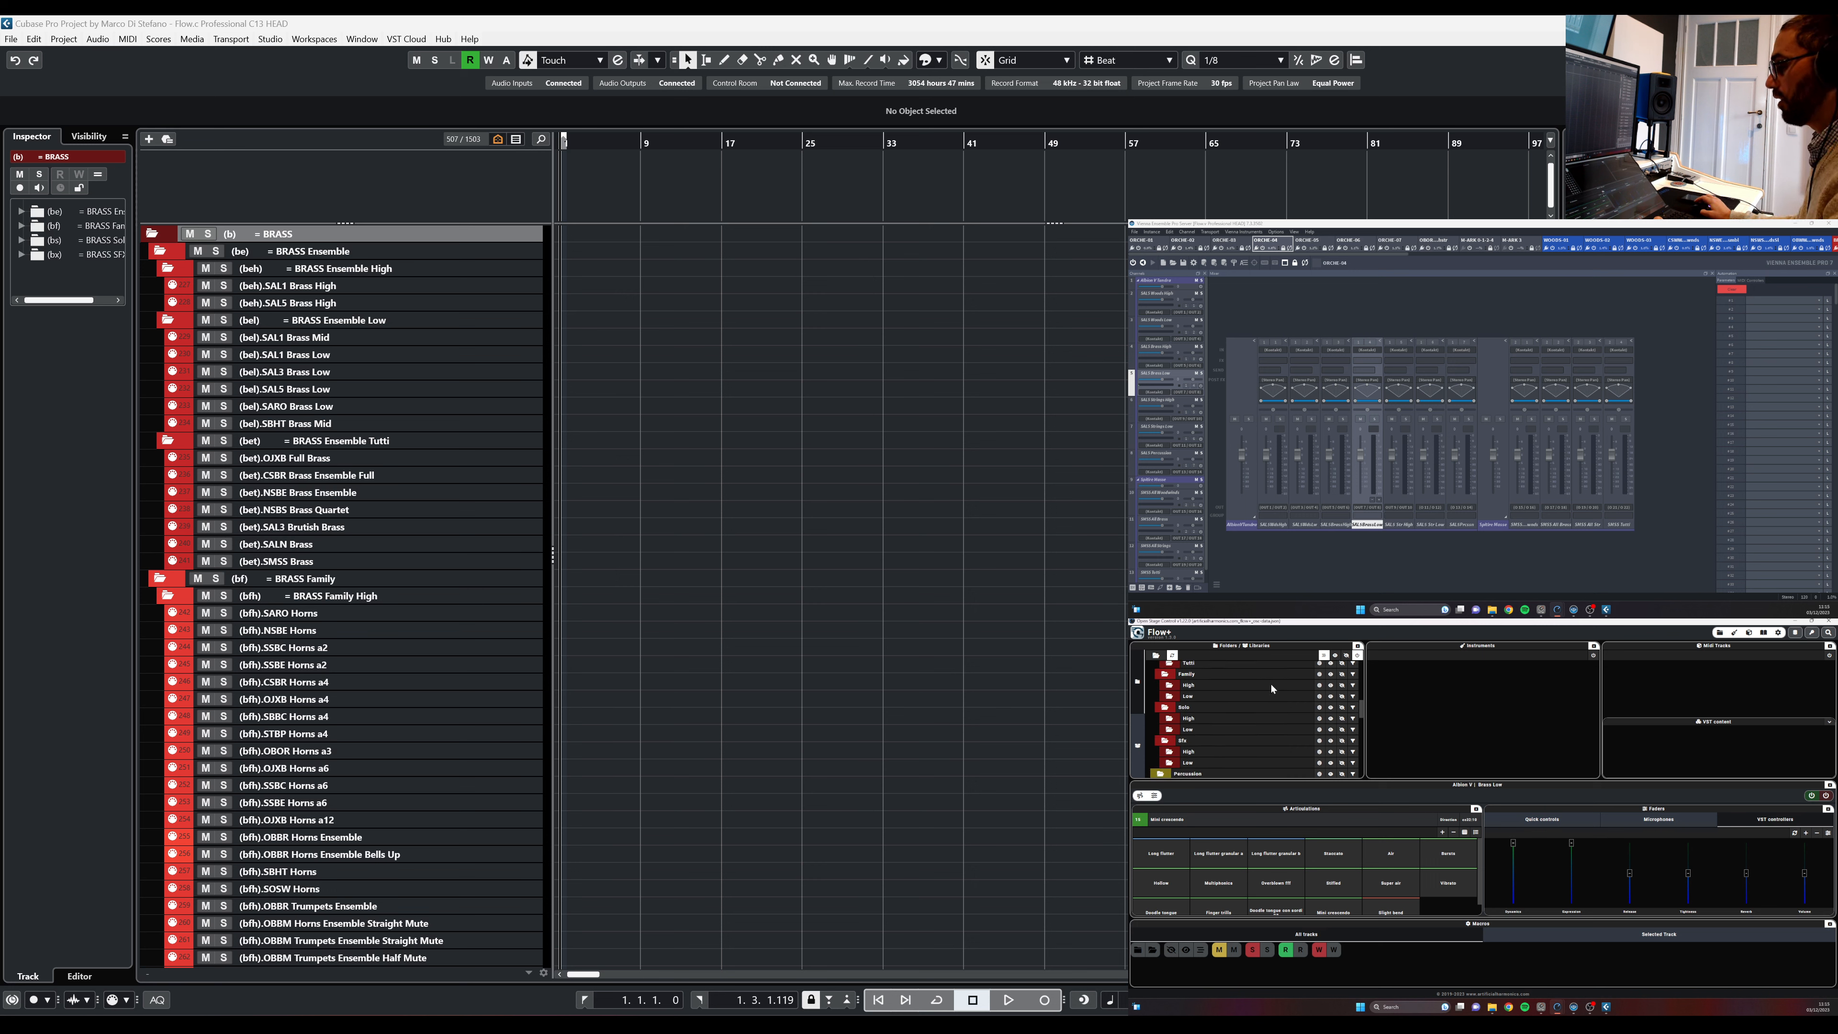
{"action": "left_click", "coordinate": [1308, 719]}
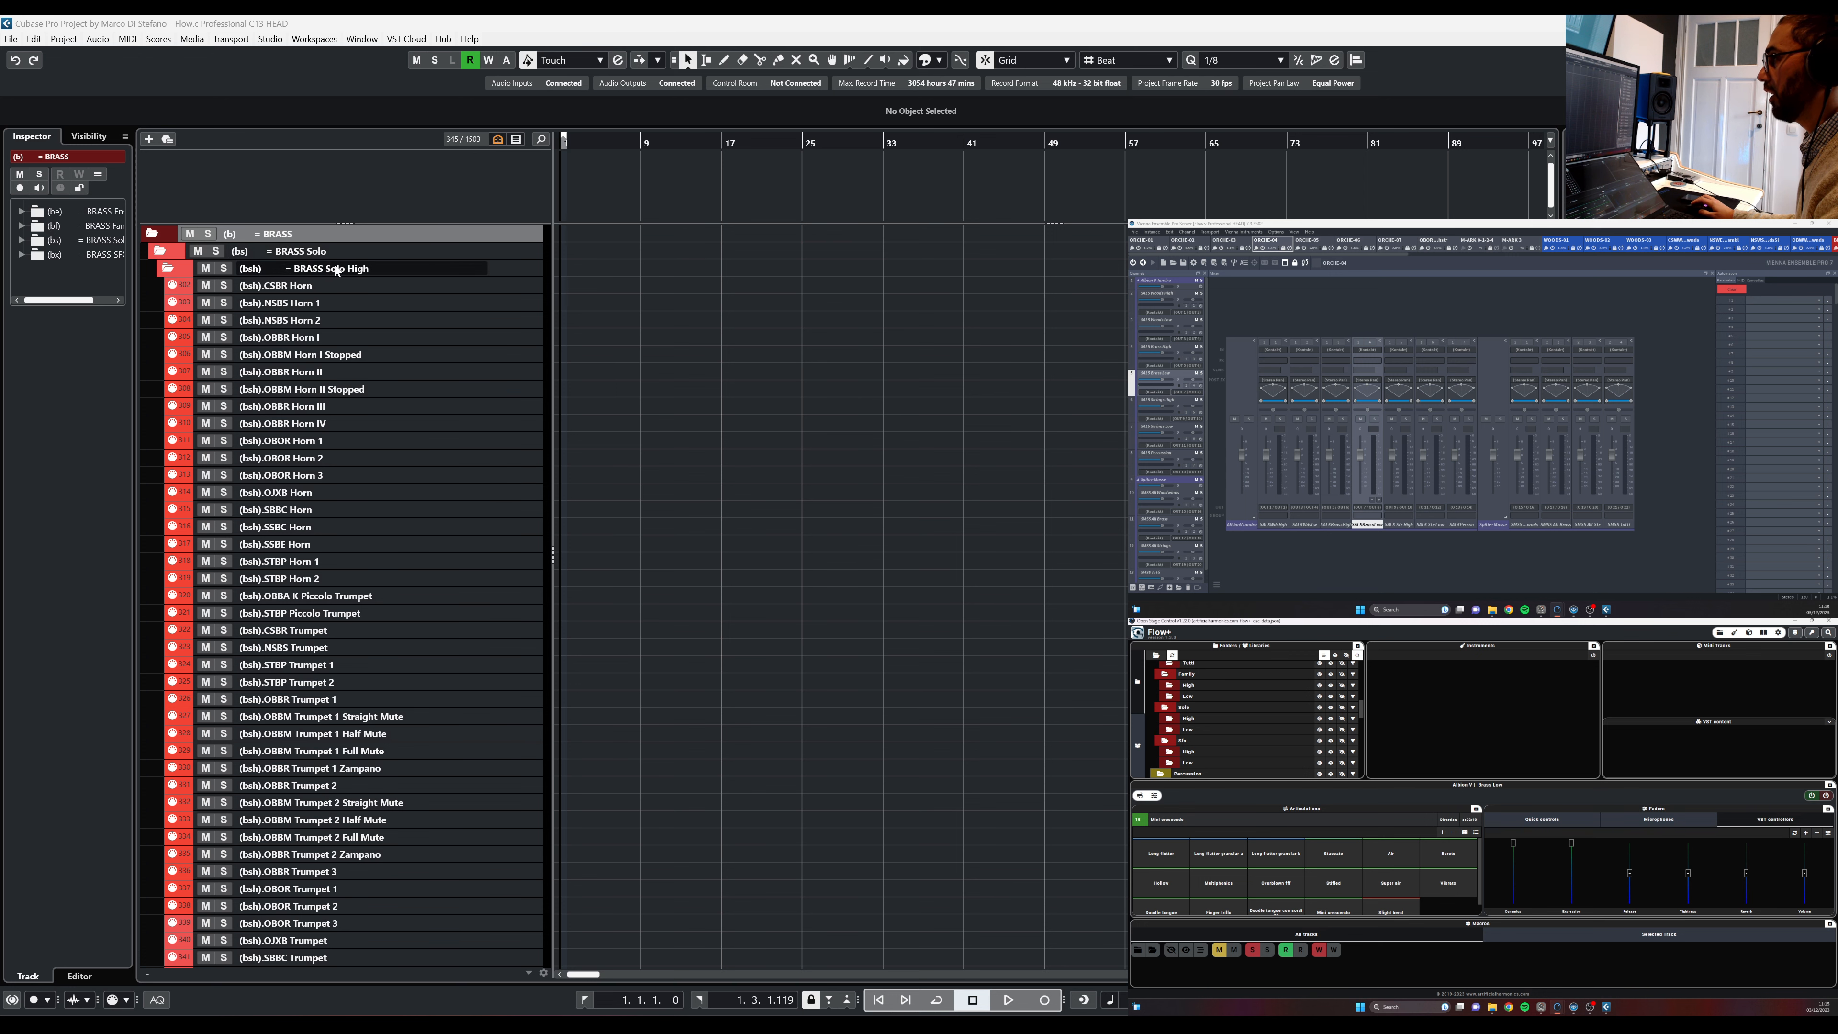
{"action": "scroll", "coordinate": [387, 297], "scroll_direction": "down", "scroll_amount": 3}
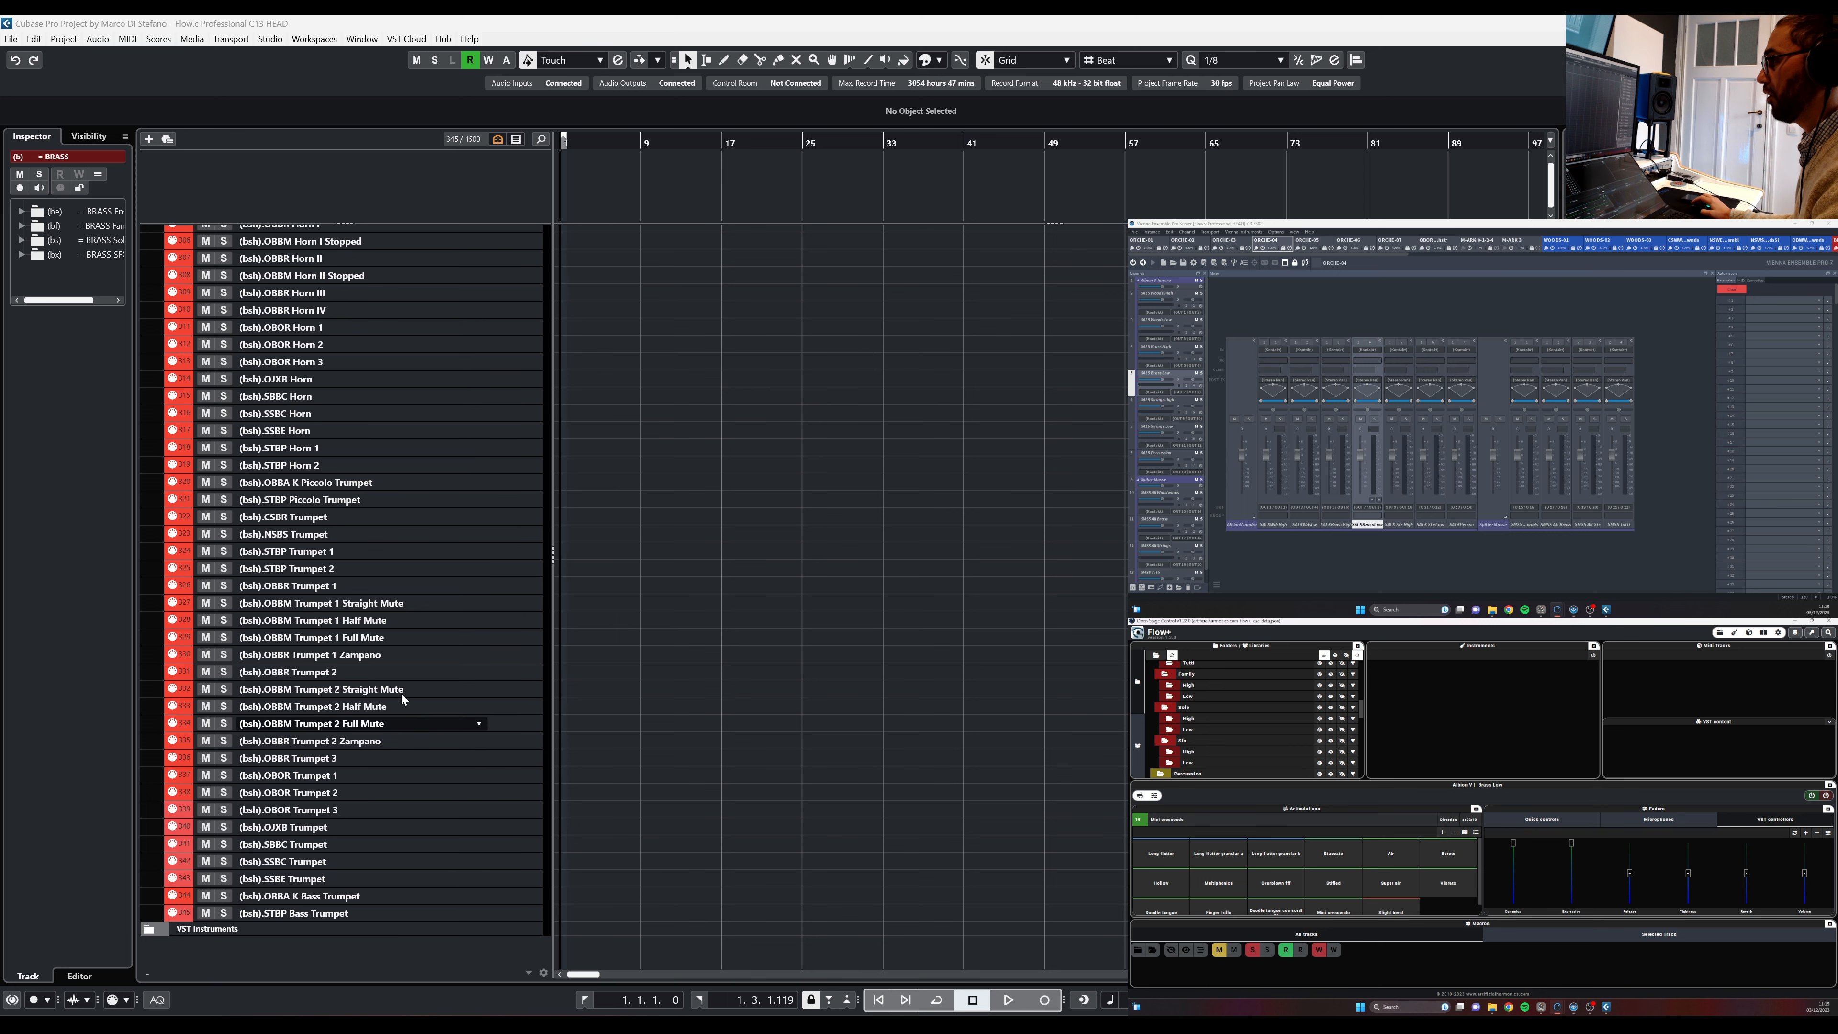
{"action": "scroll", "coordinate": [441, 398], "scroll_direction": "up", "scroll_amount": 3}
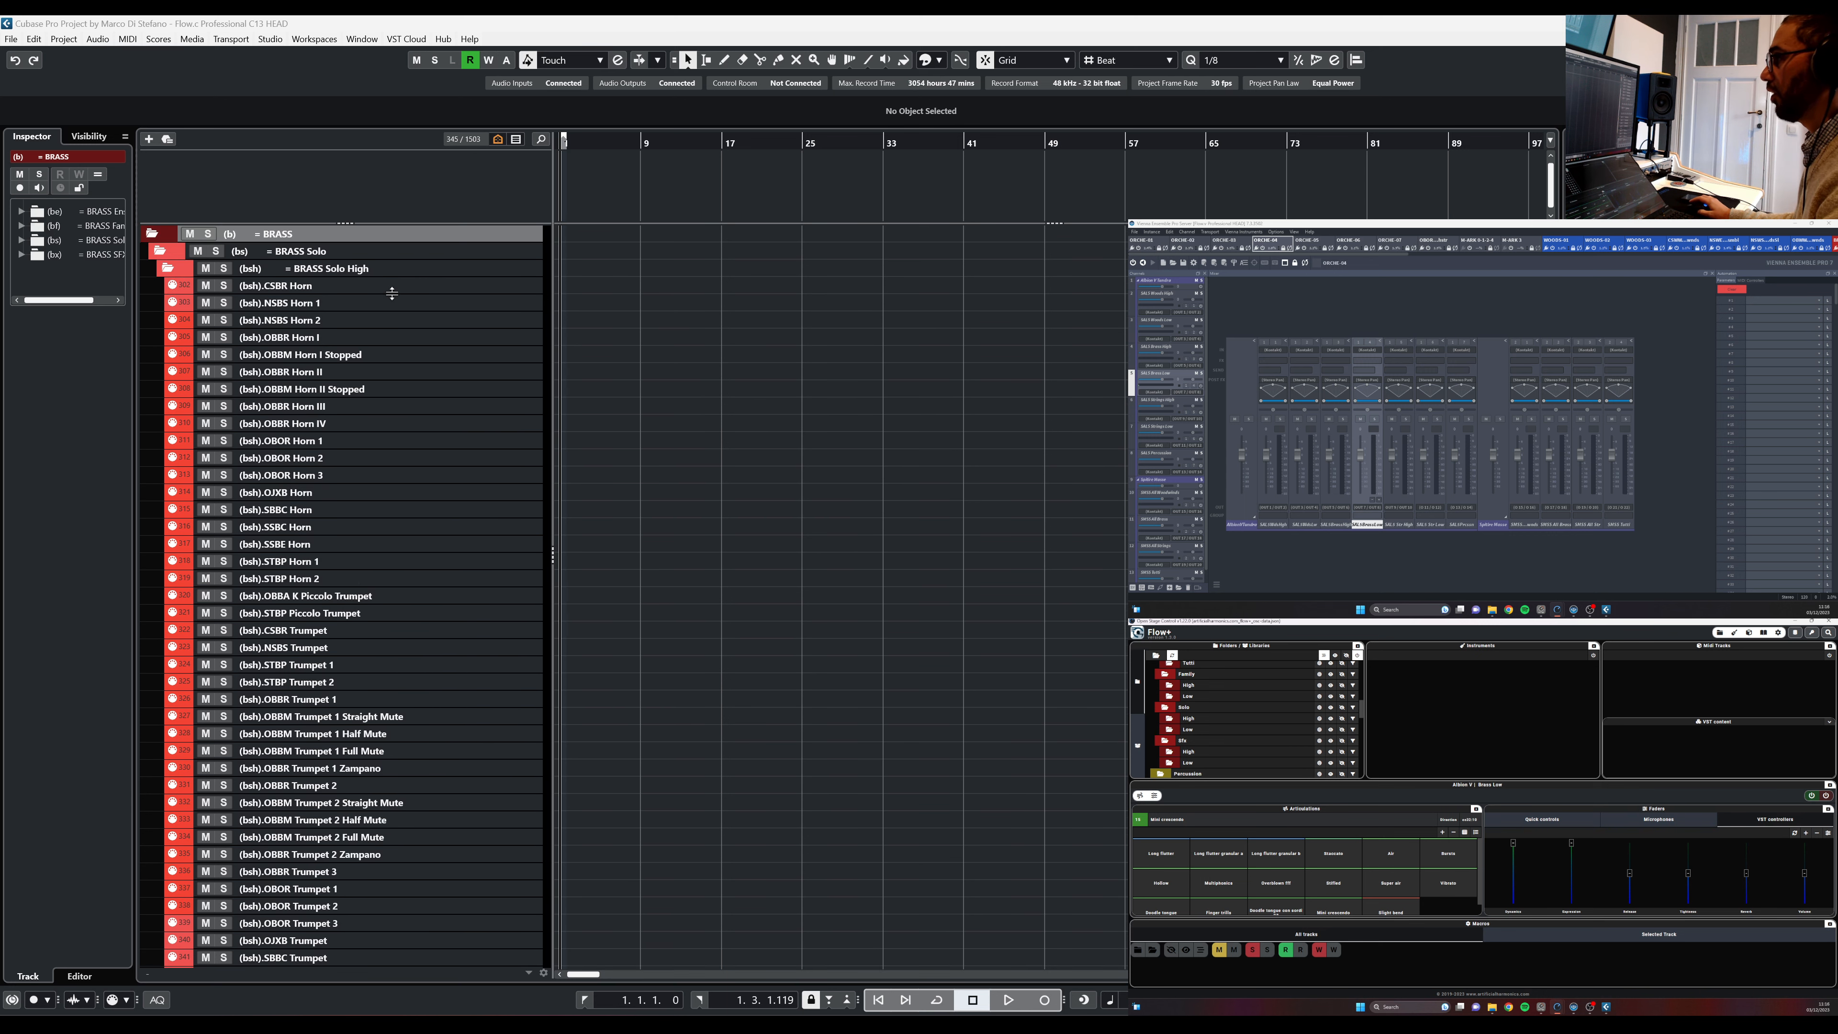
{"action": "scroll", "coordinate": [403, 837], "scroll_direction": "down", "scroll_amount": 3}
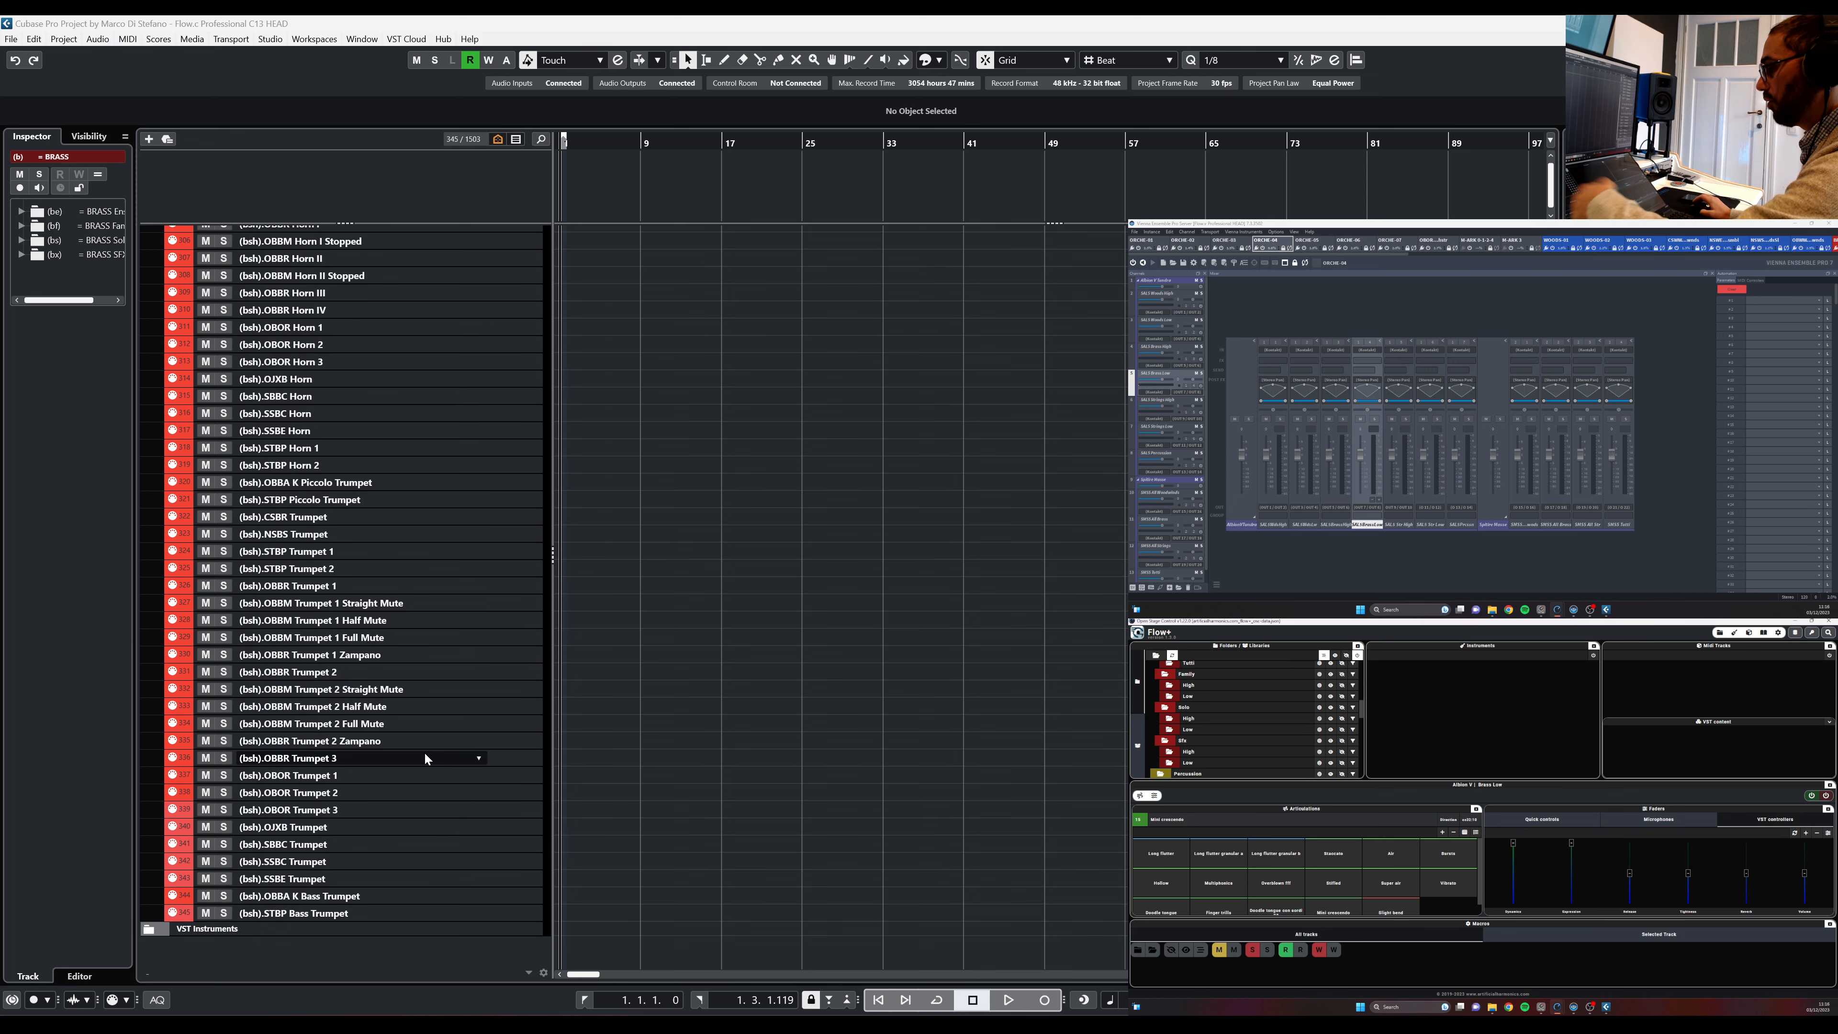
{"action": "scroll", "coordinate": [418, 644], "scroll_direction": "up", "scroll_amount": 3}
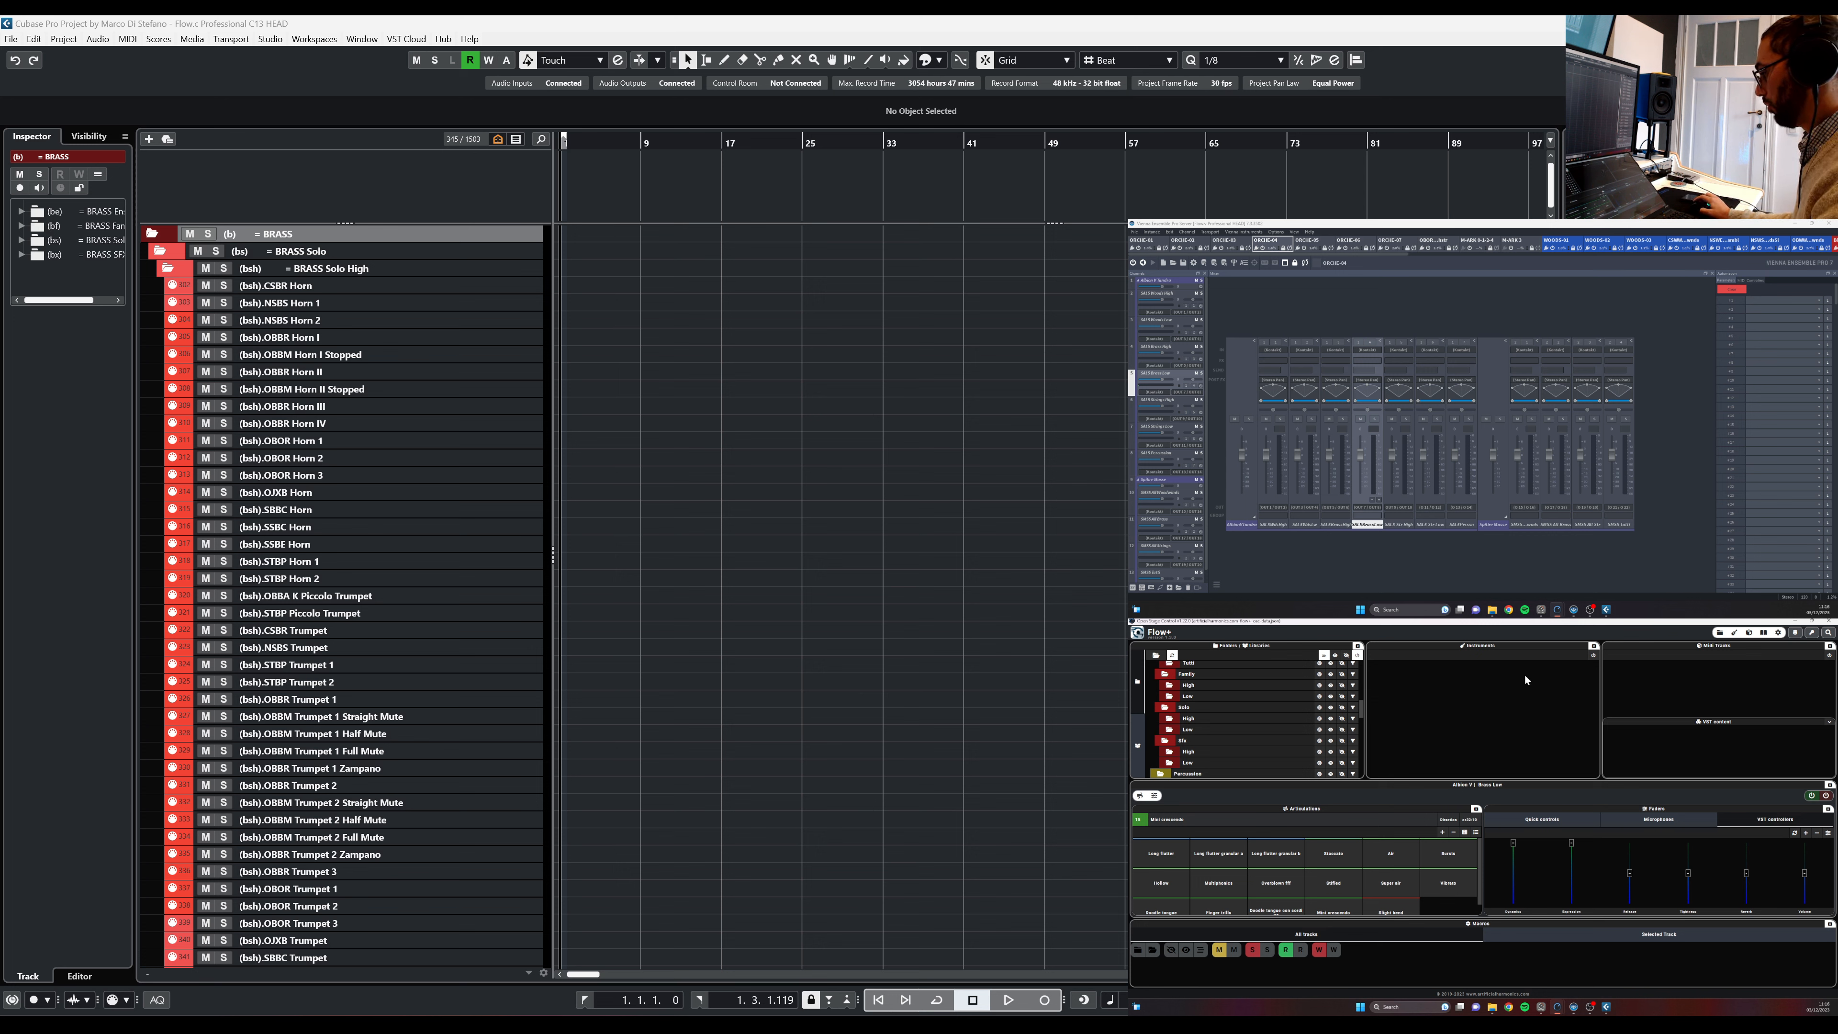
List the template's instruments in Flow+ and show only the Piccolo Trumpet tracks
{"action": "left_click", "coordinate": [1594, 656]}
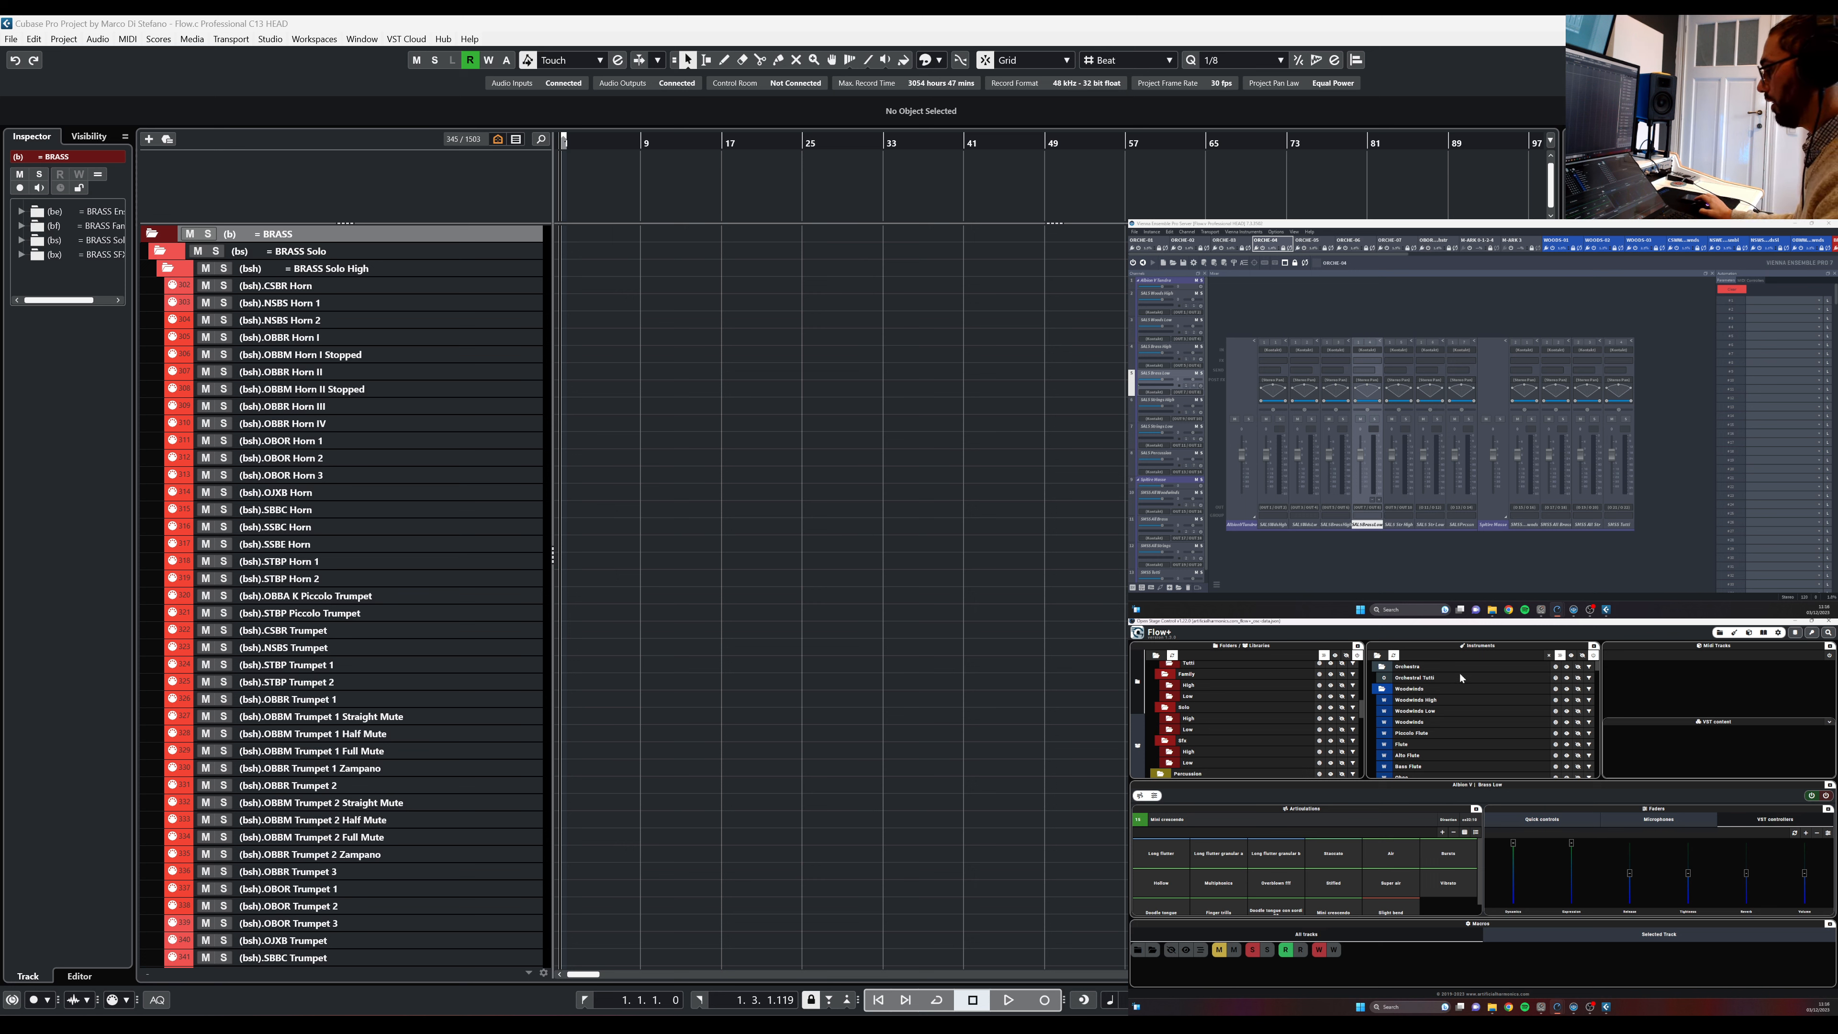
{"action": "scroll", "coordinate": [1489, 702], "scroll_direction": "down", "scroll_amount": 3}
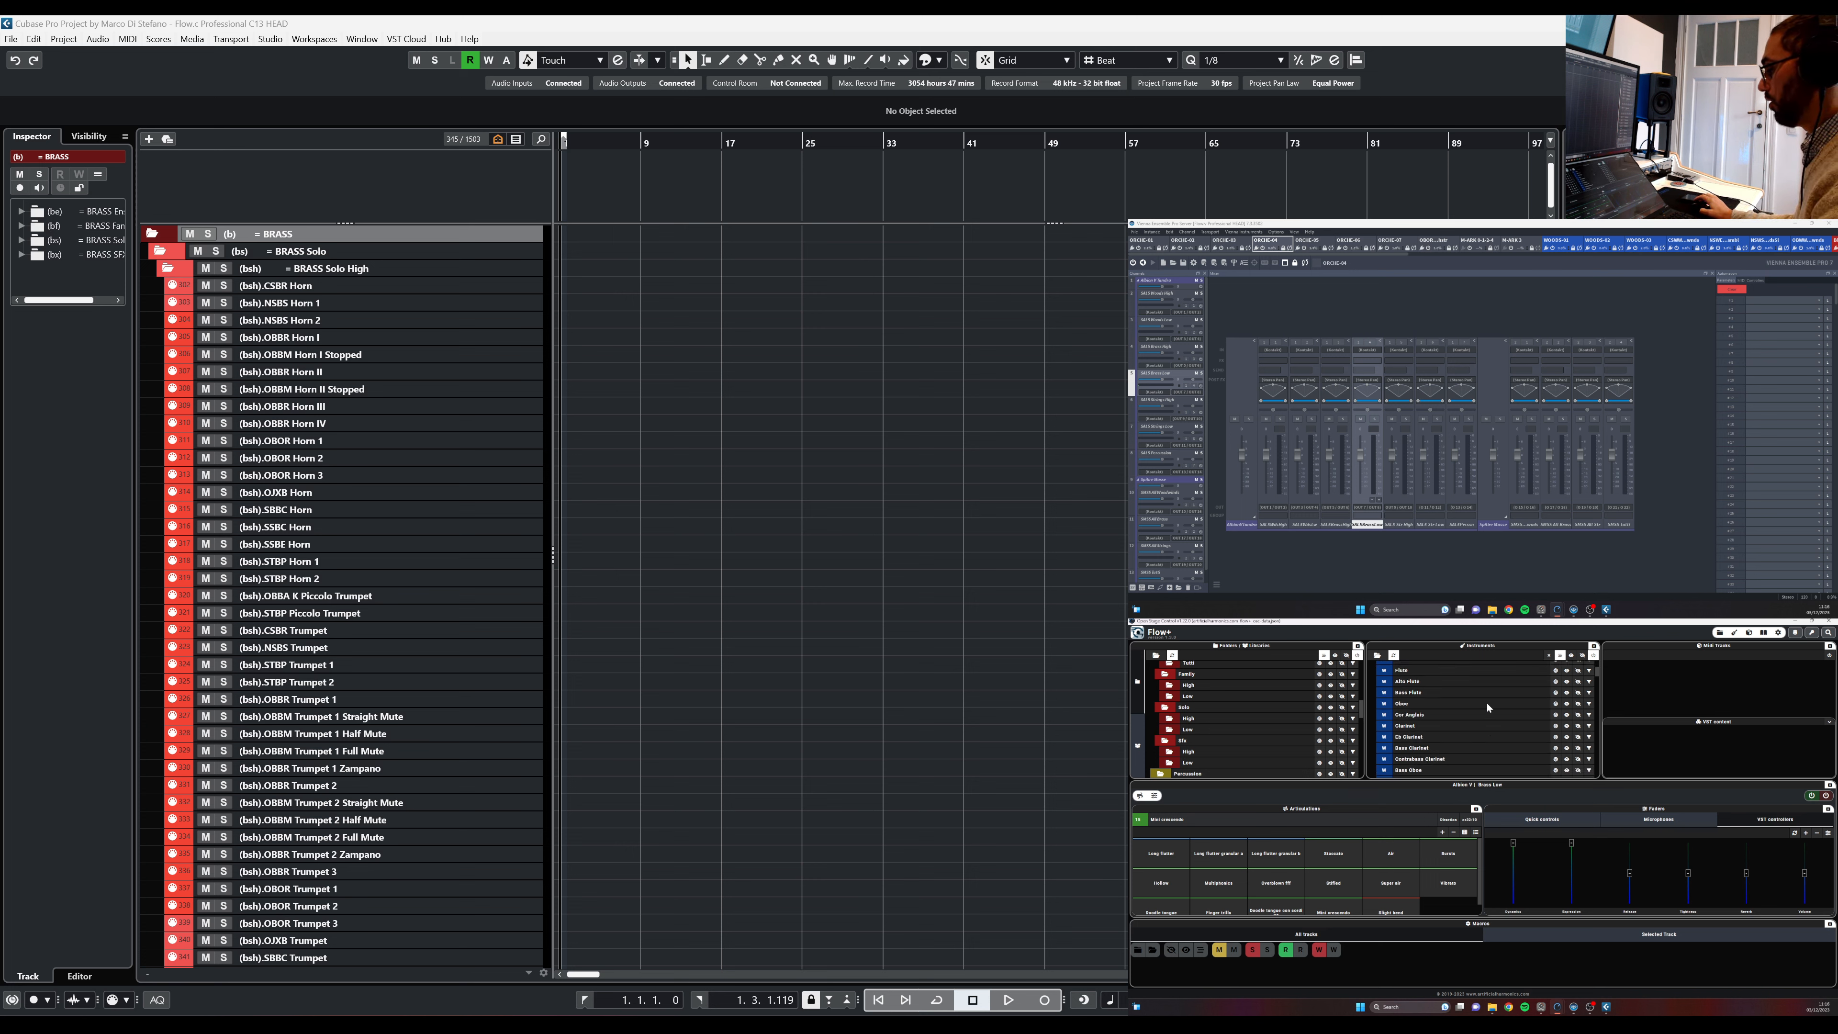
{"action": "scroll", "coordinate": [1489, 708], "scroll_direction": "down", "scroll_amount": 1}
{"action": "scroll", "coordinate": [1488, 708], "scroll_direction": "down", "scroll_amount": 3}
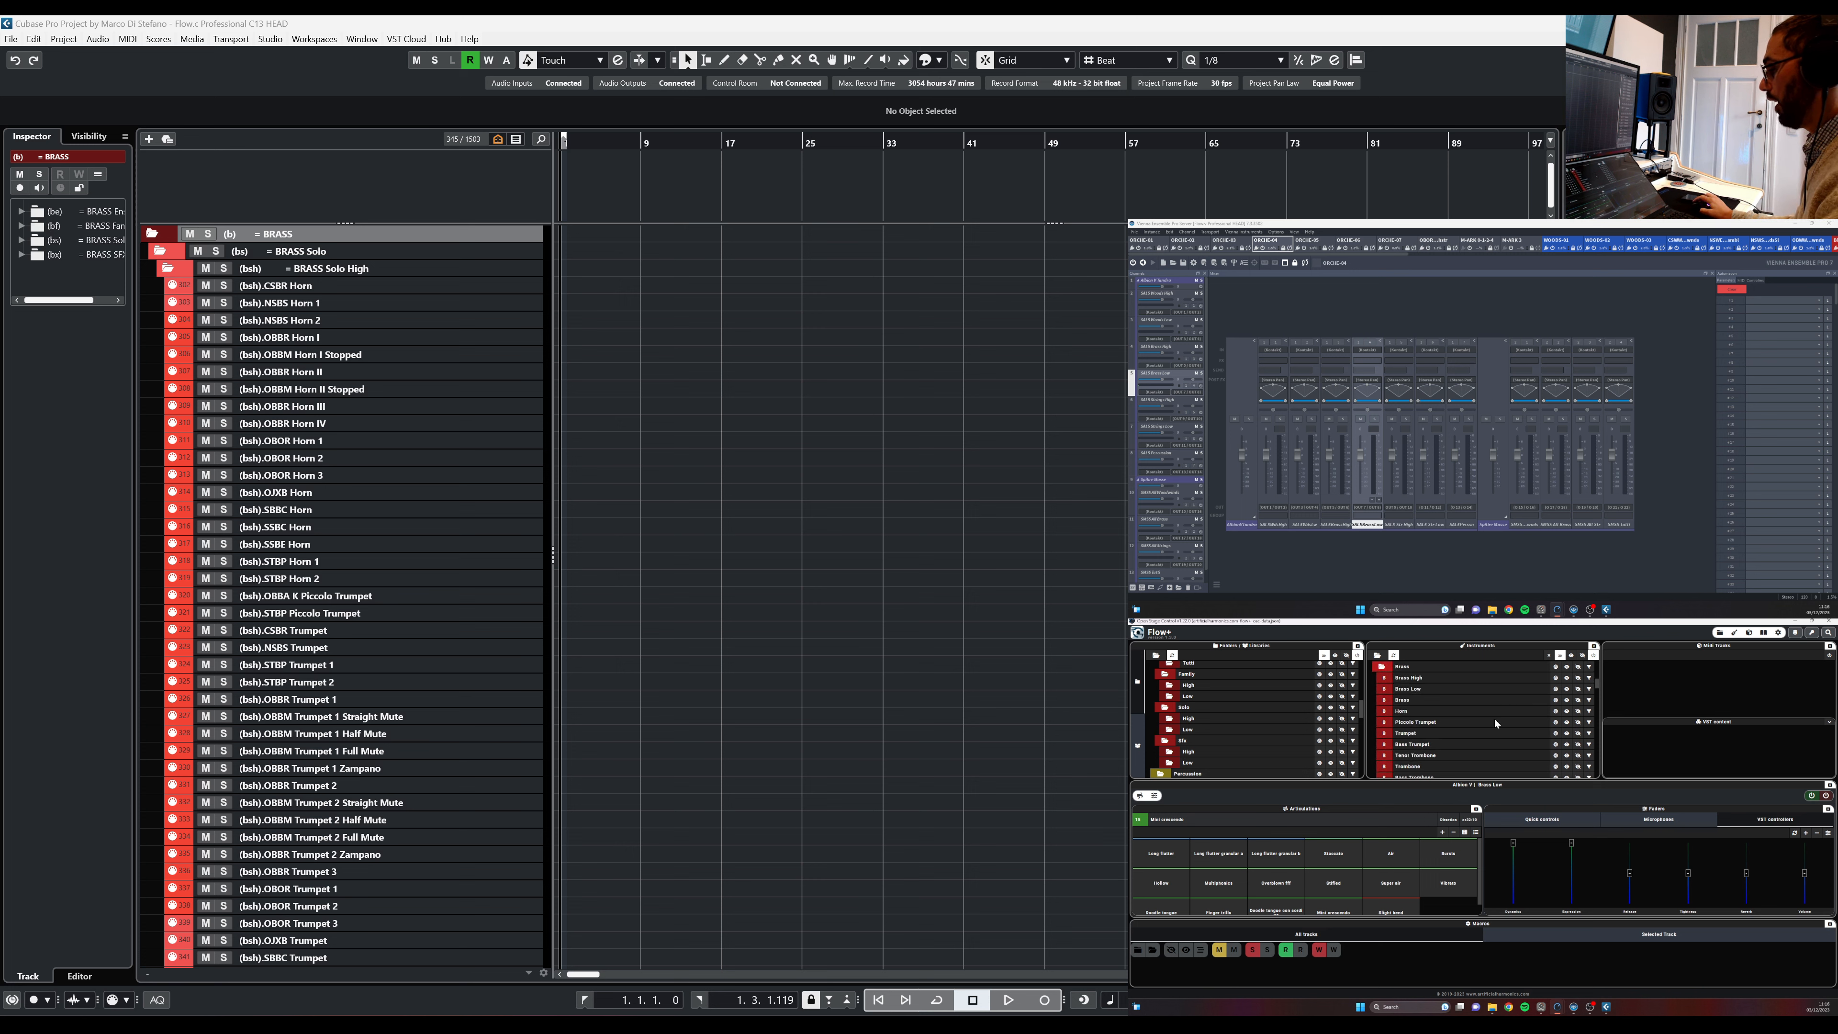
{"action": "left_click", "coordinate": [1557, 727]}
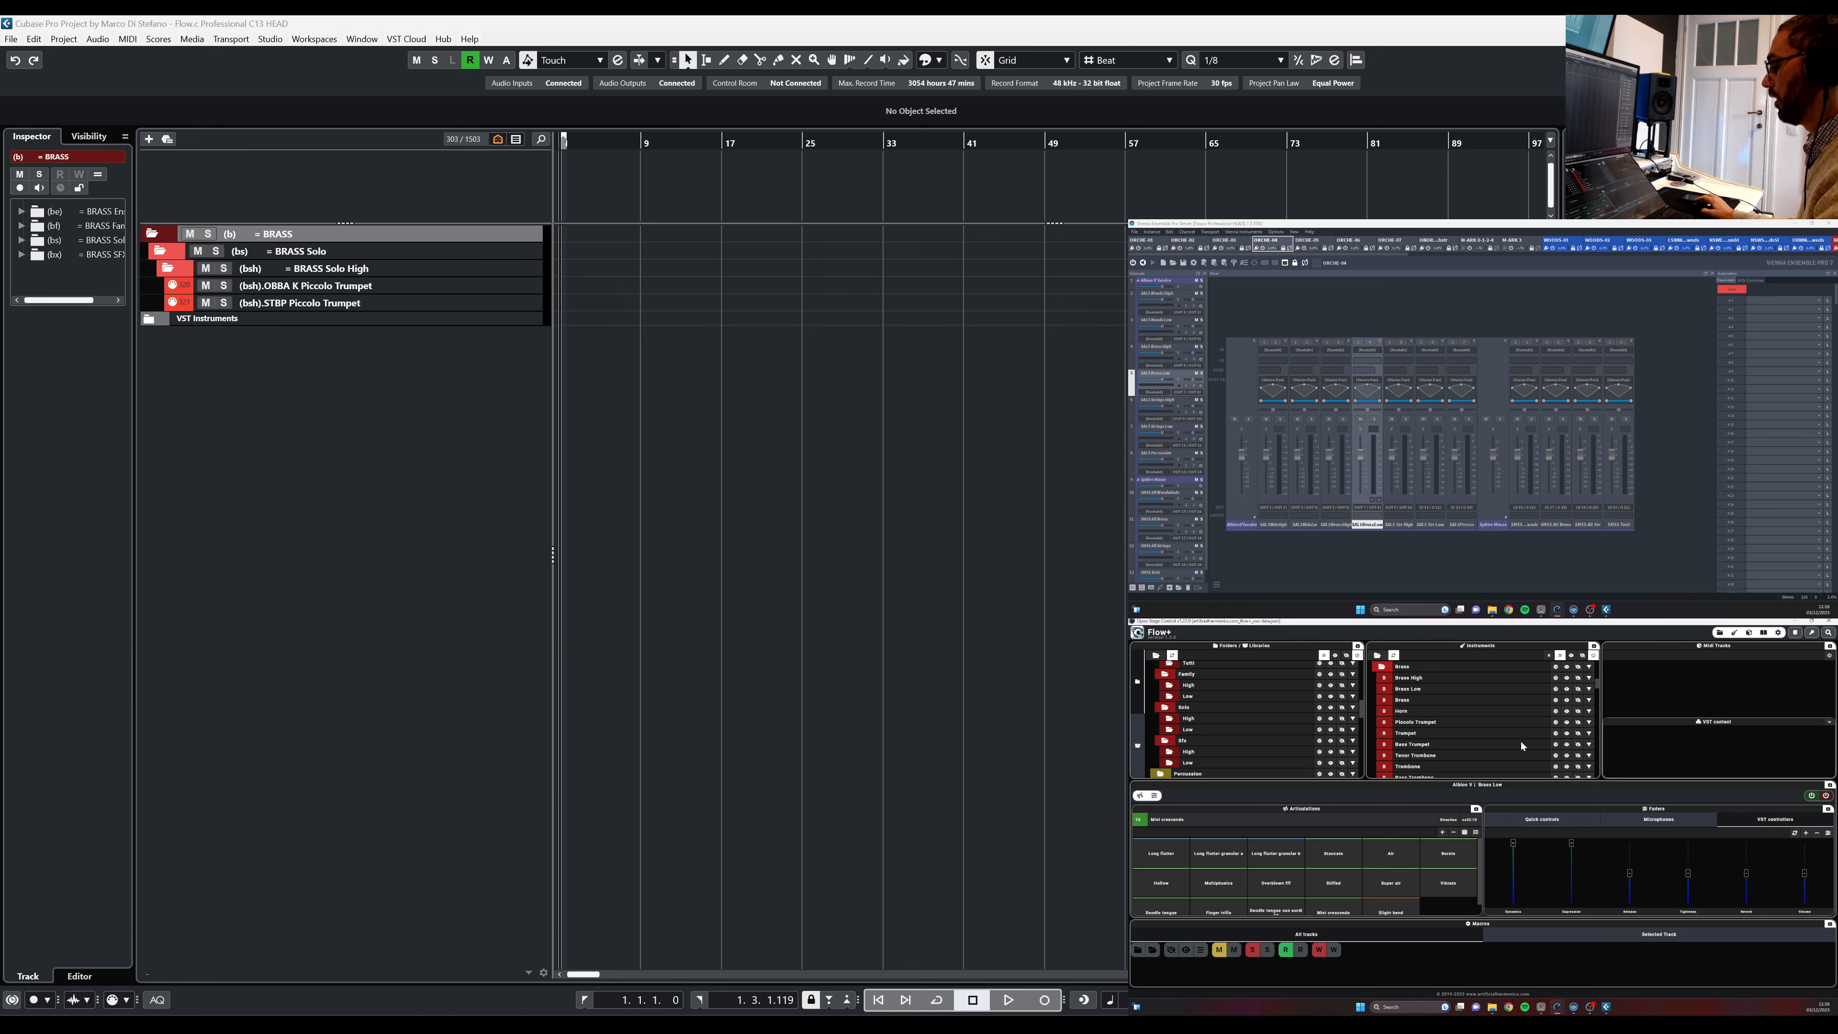
{"action": "scroll", "coordinate": [1522, 746], "scroll_direction": "down", "scroll_amount": 3}
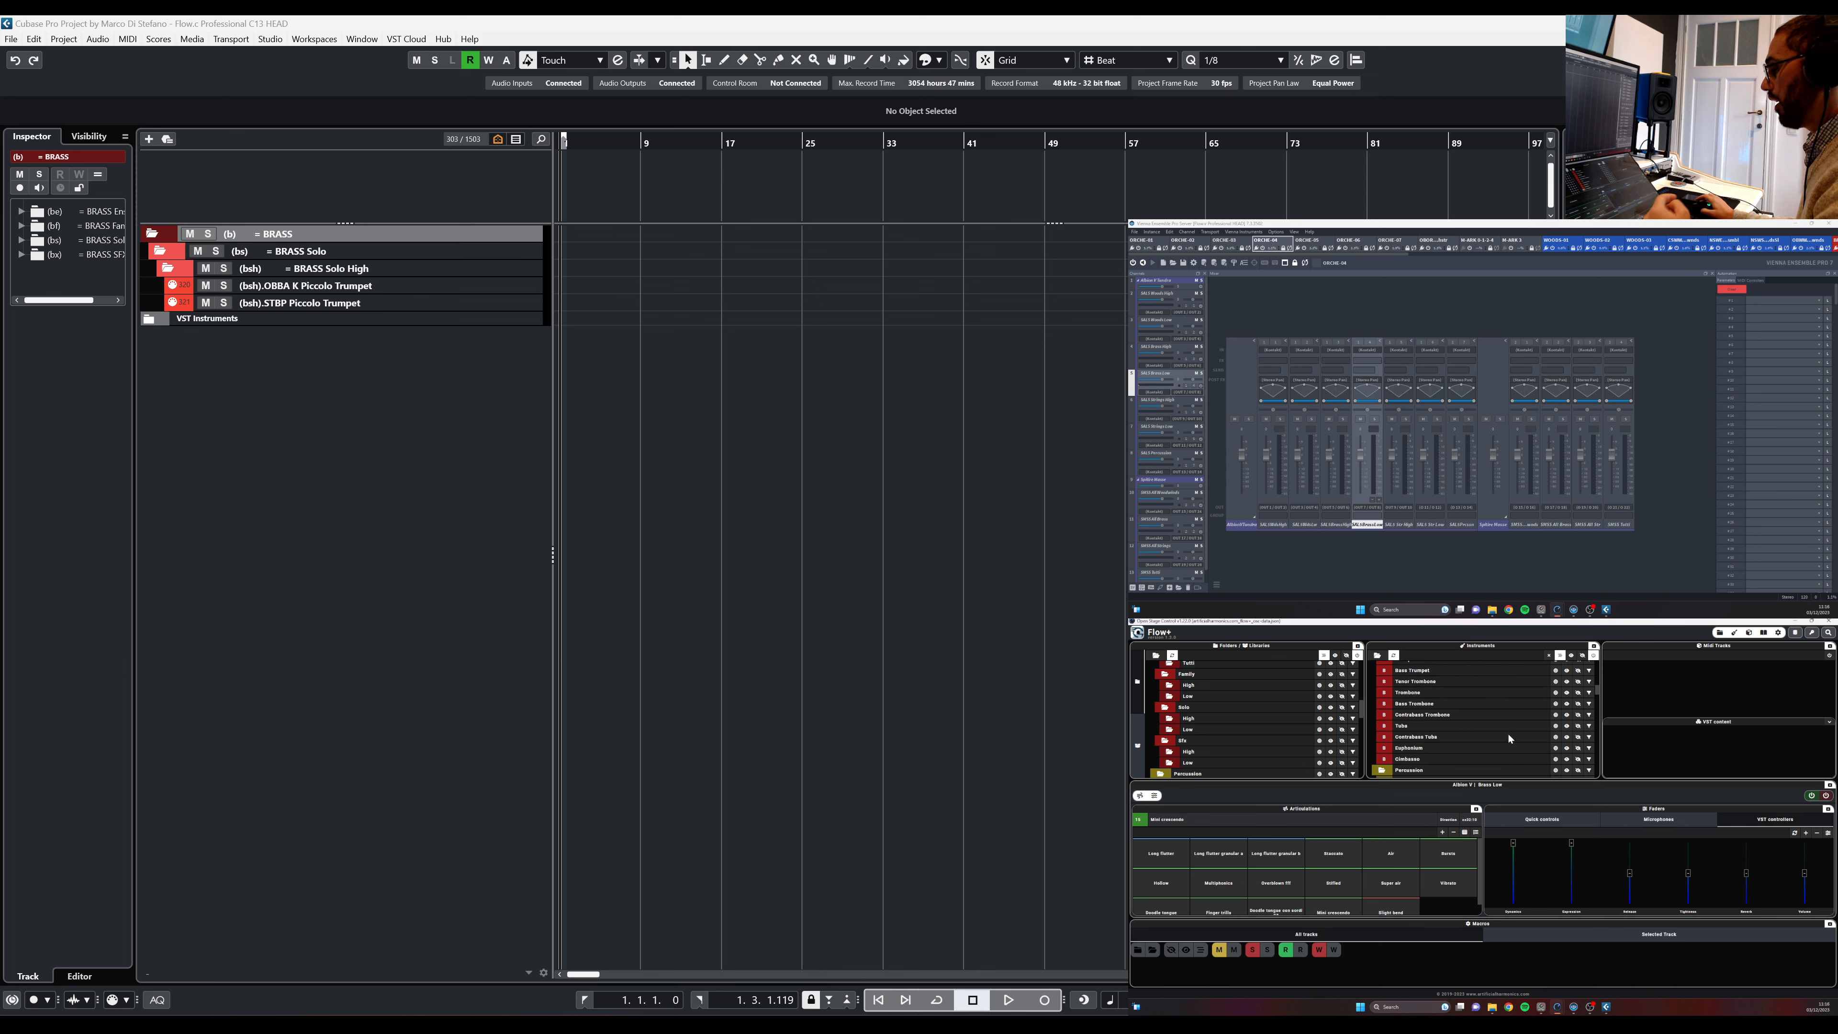
Show the Cimbasso tracks alongside the Piccolo Trumpet tracks, and briefly show and hide the Horn tracks
{"action": "left_click", "coordinate": [1566, 760]}
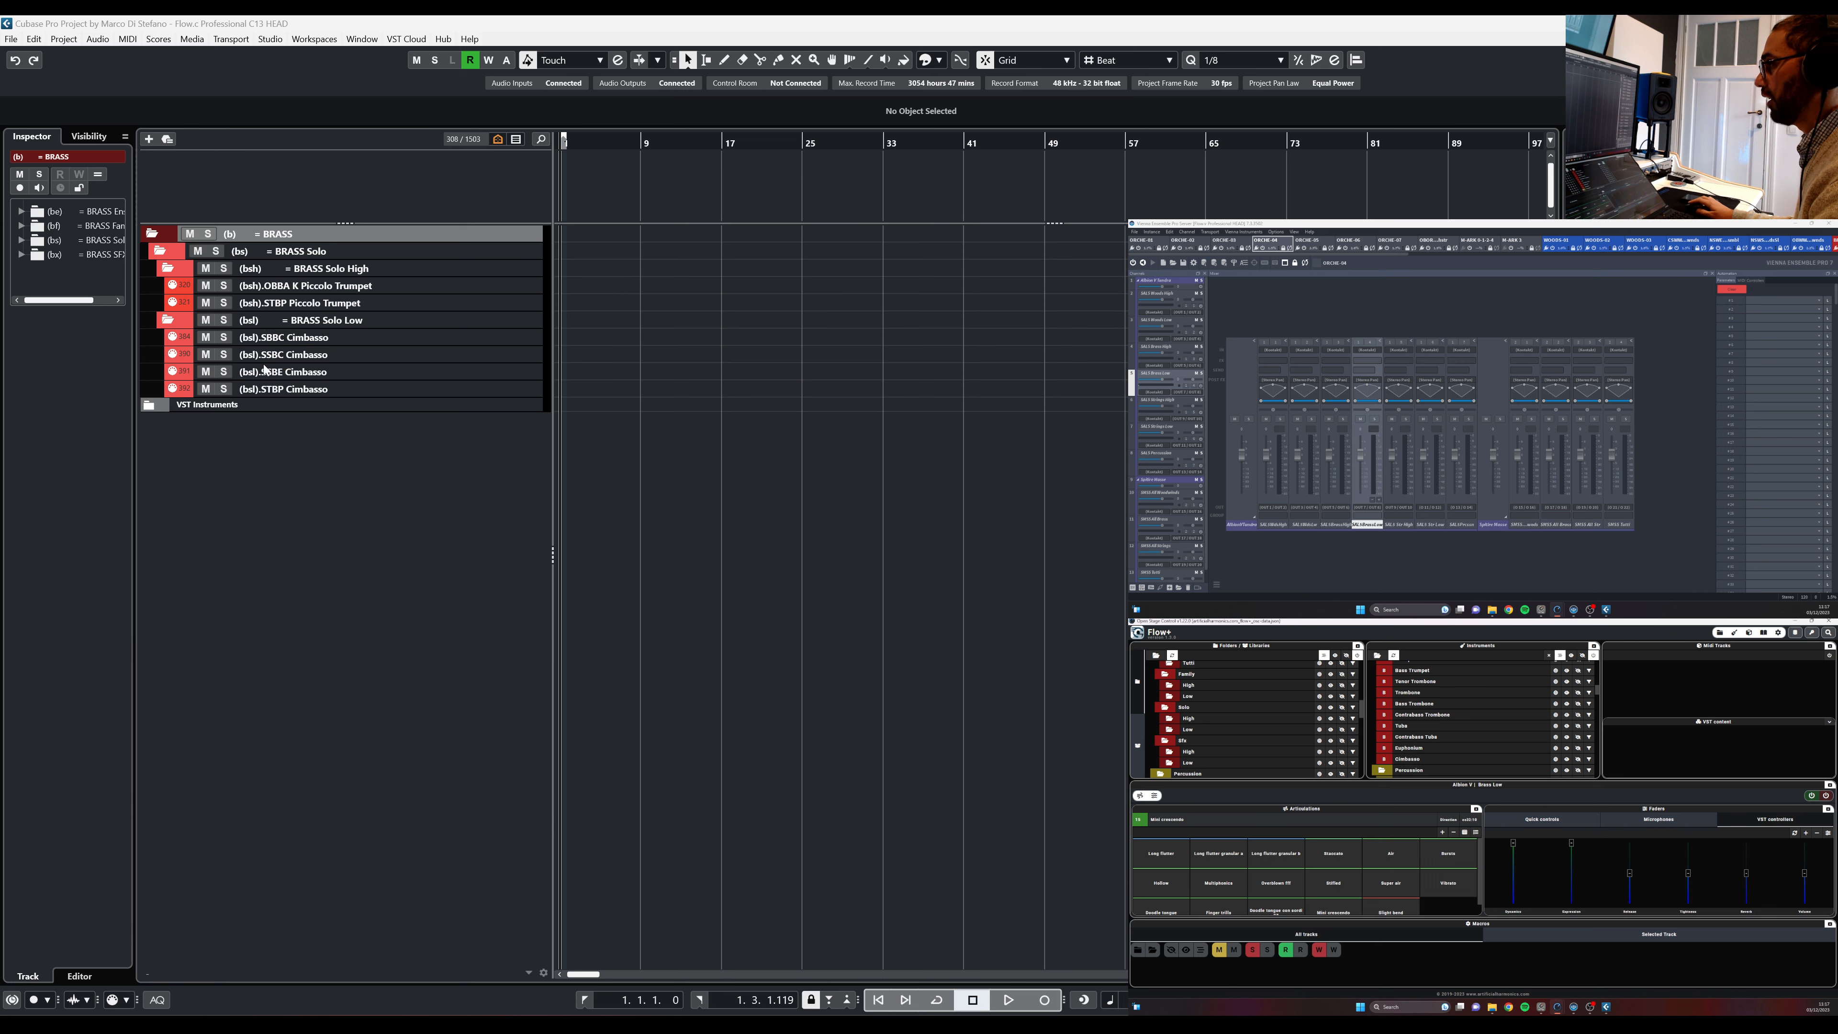
{"action": "scroll", "coordinate": [1475, 695], "scroll_direction": "down", "scroll_amount": 5}
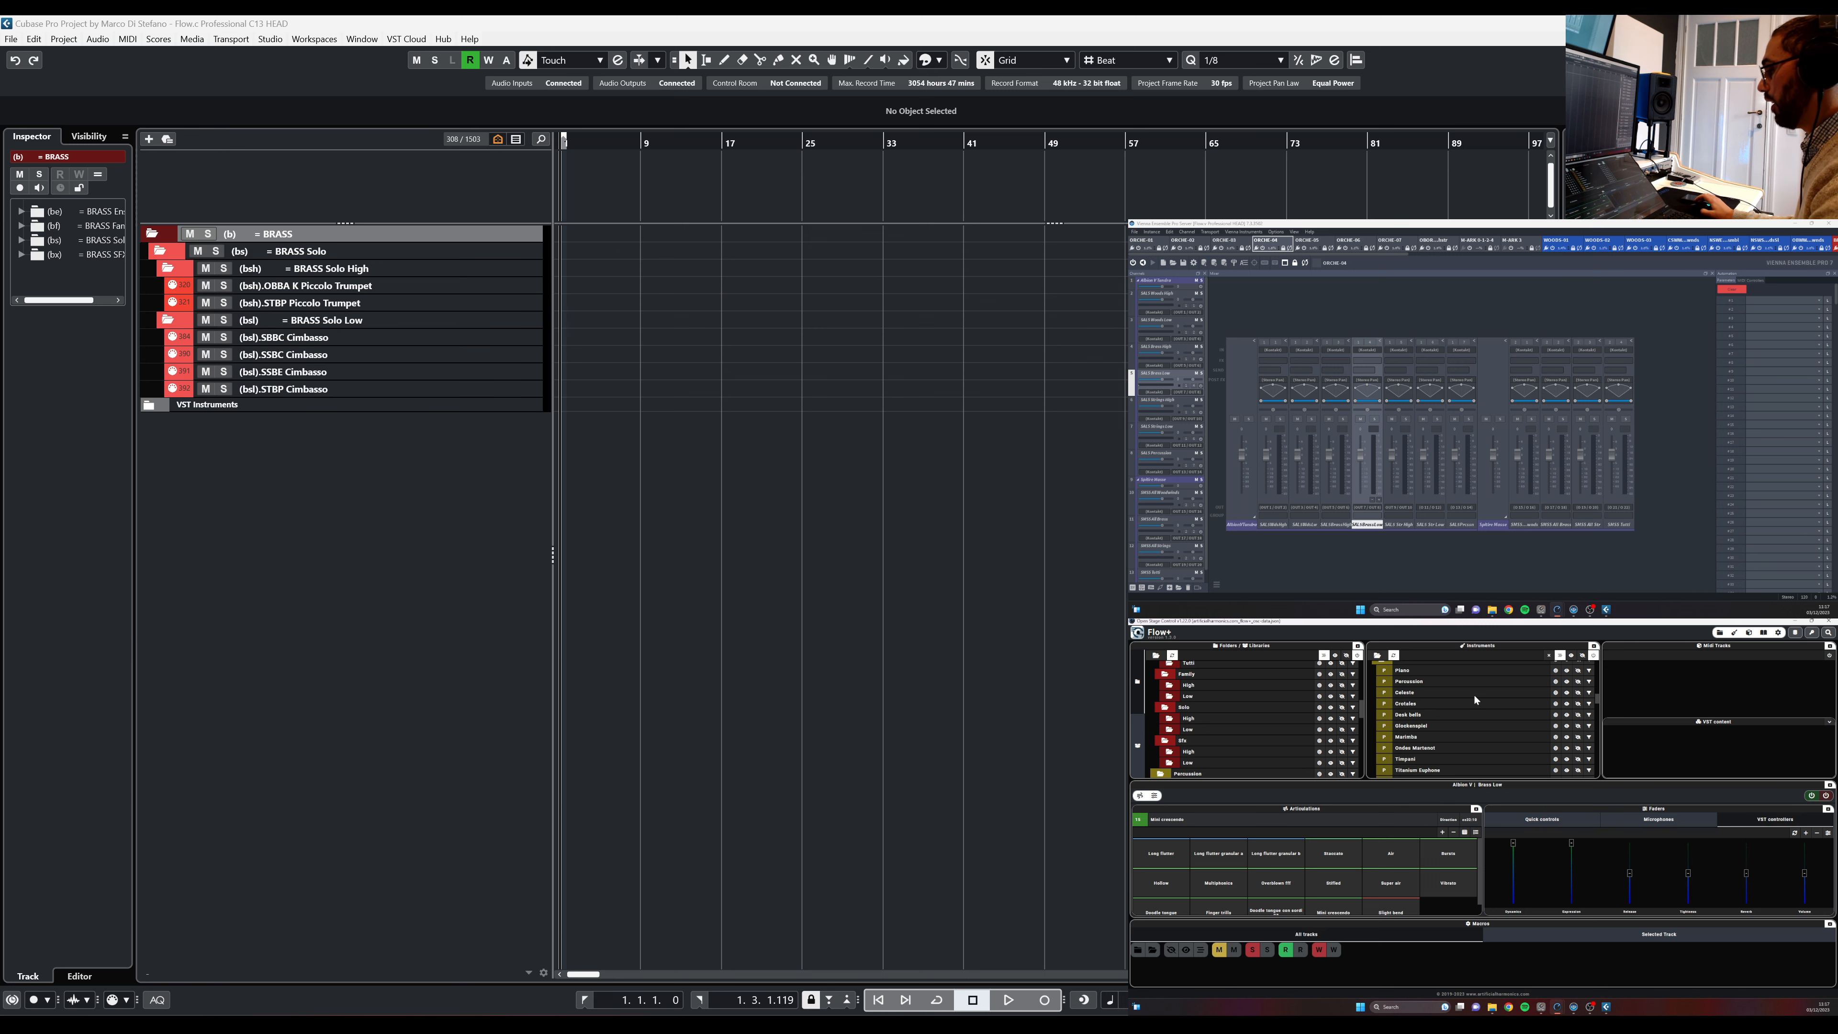
{"action": "scroll", "coordinate": [1475, 700], "scroll_direction": "up", "scroll_amount": 5}
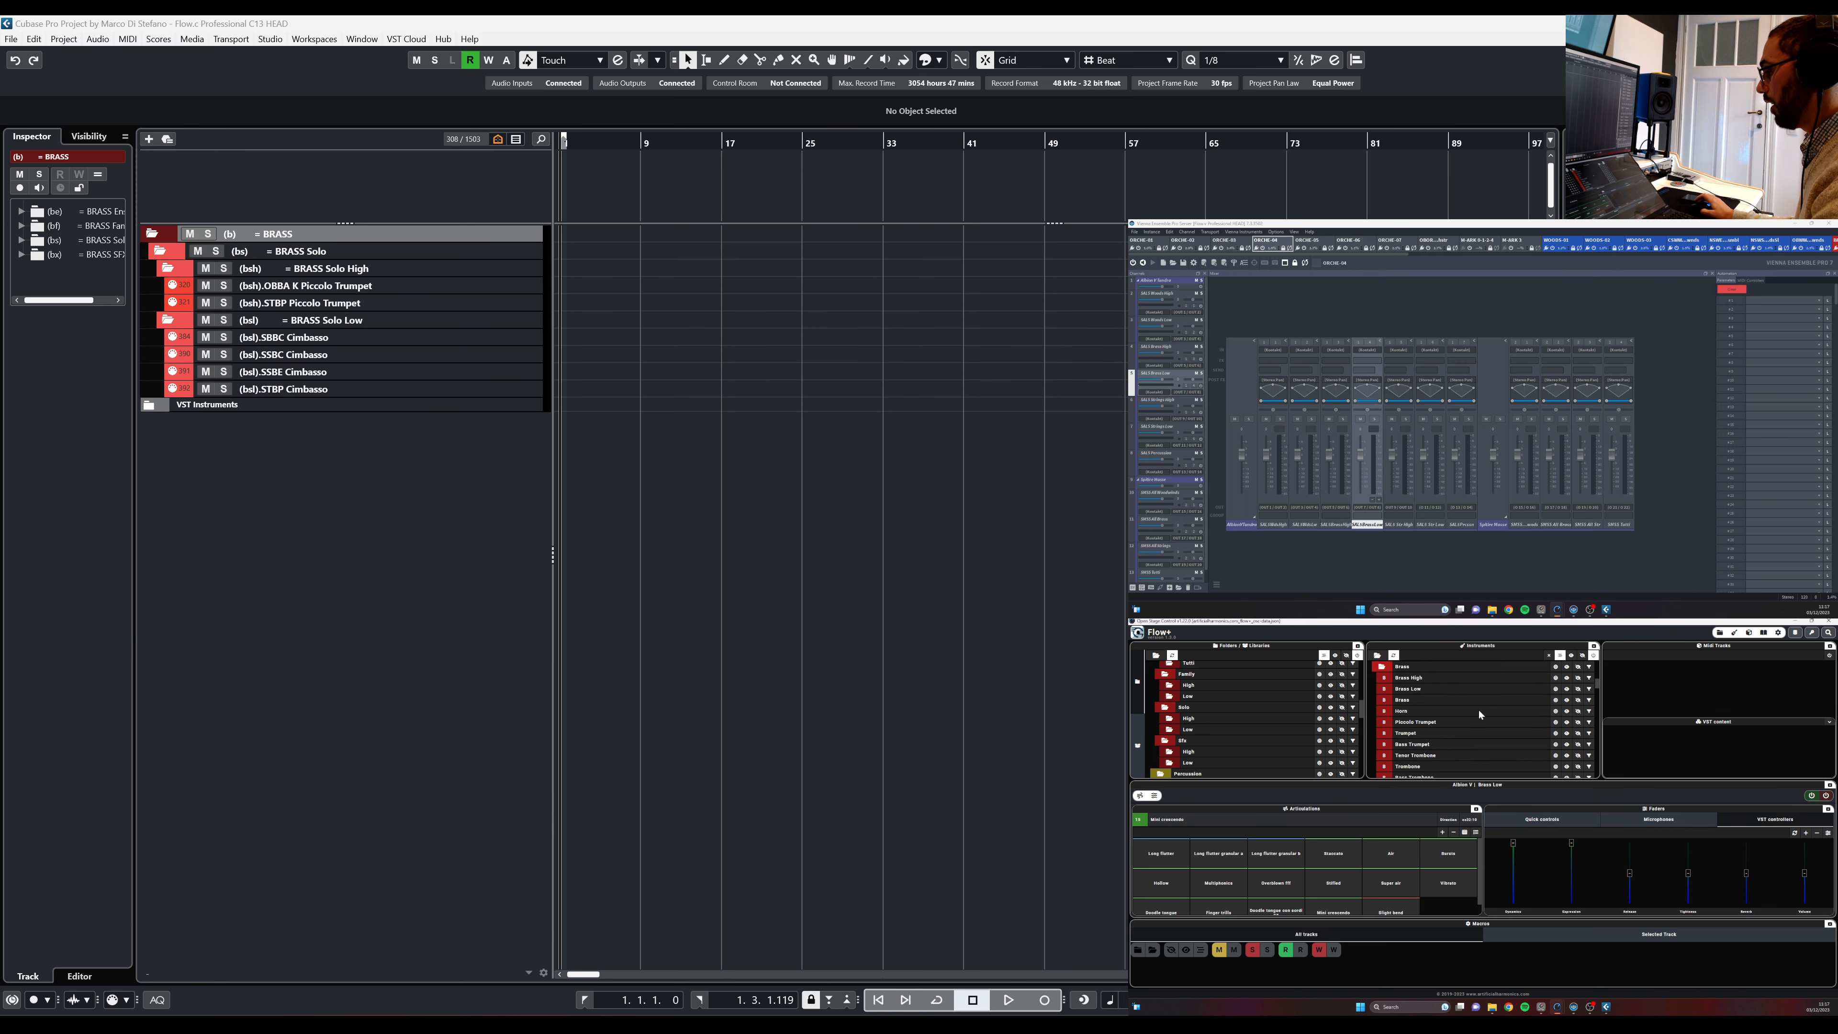
{"action": "left_click", "coordinate": [1568, 712]}
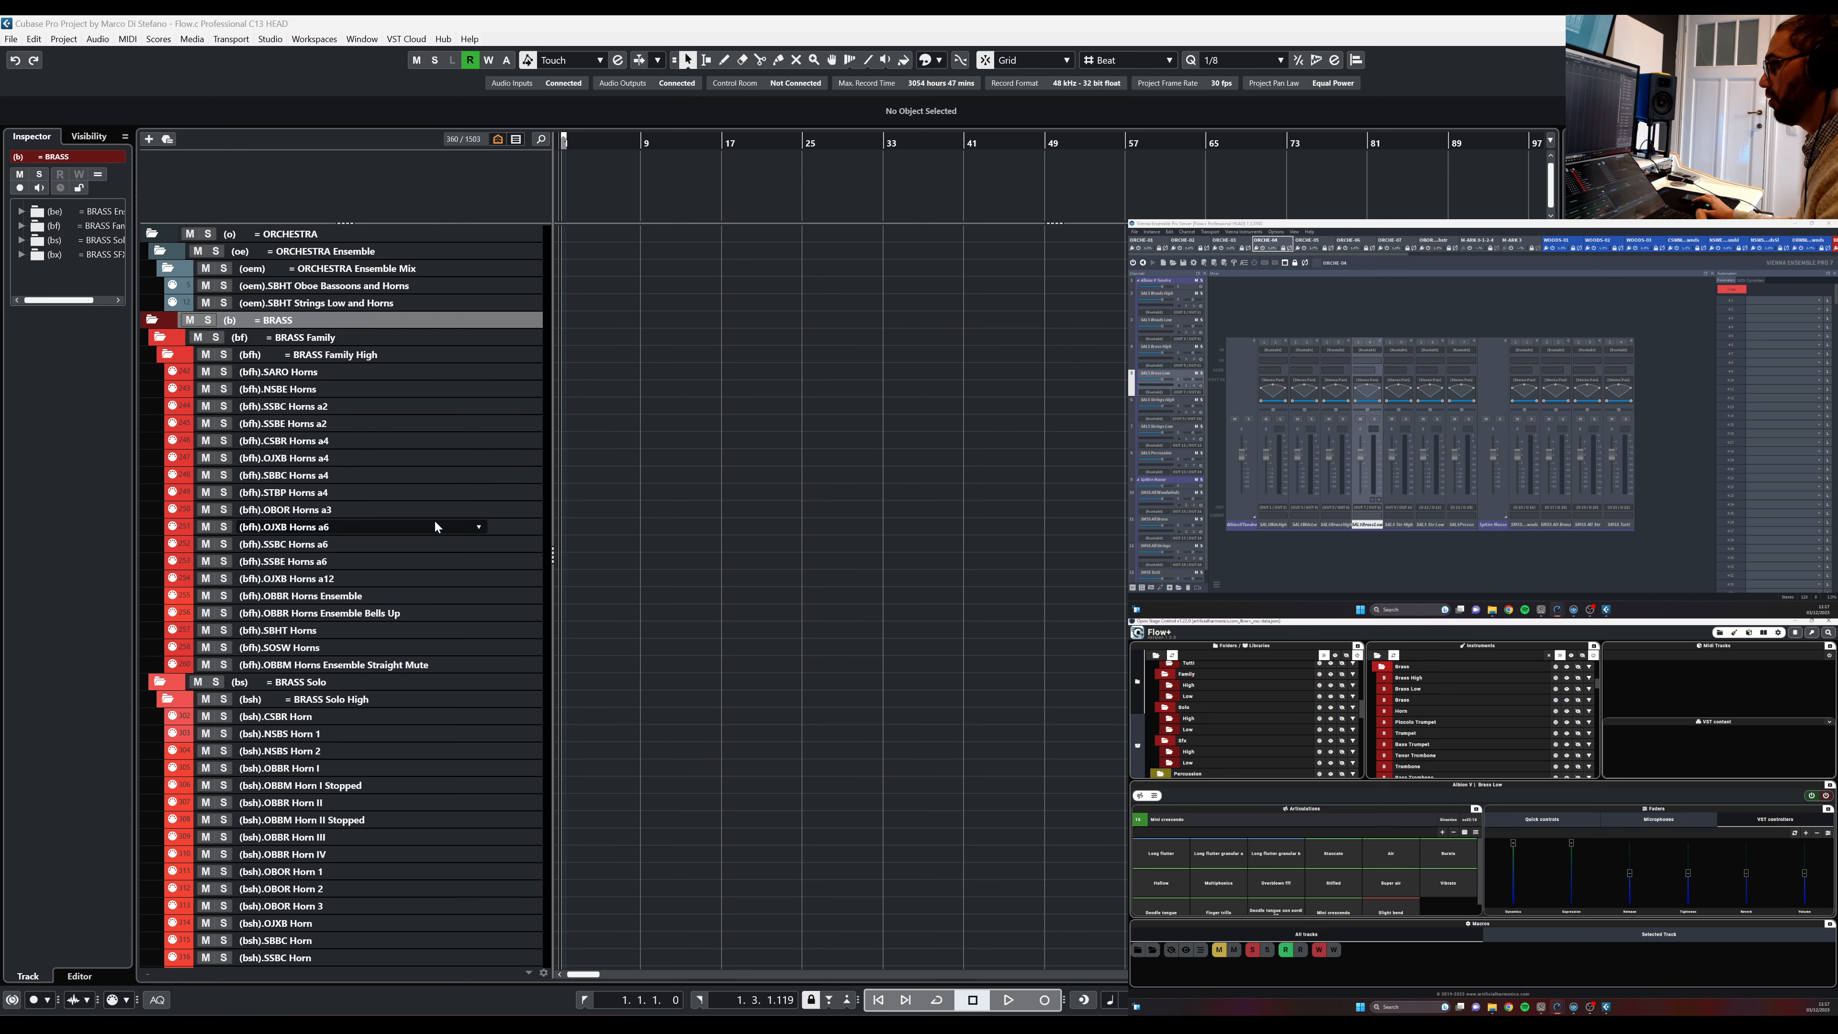
{"action": "left_click", "coordinate": [1579, 716]}
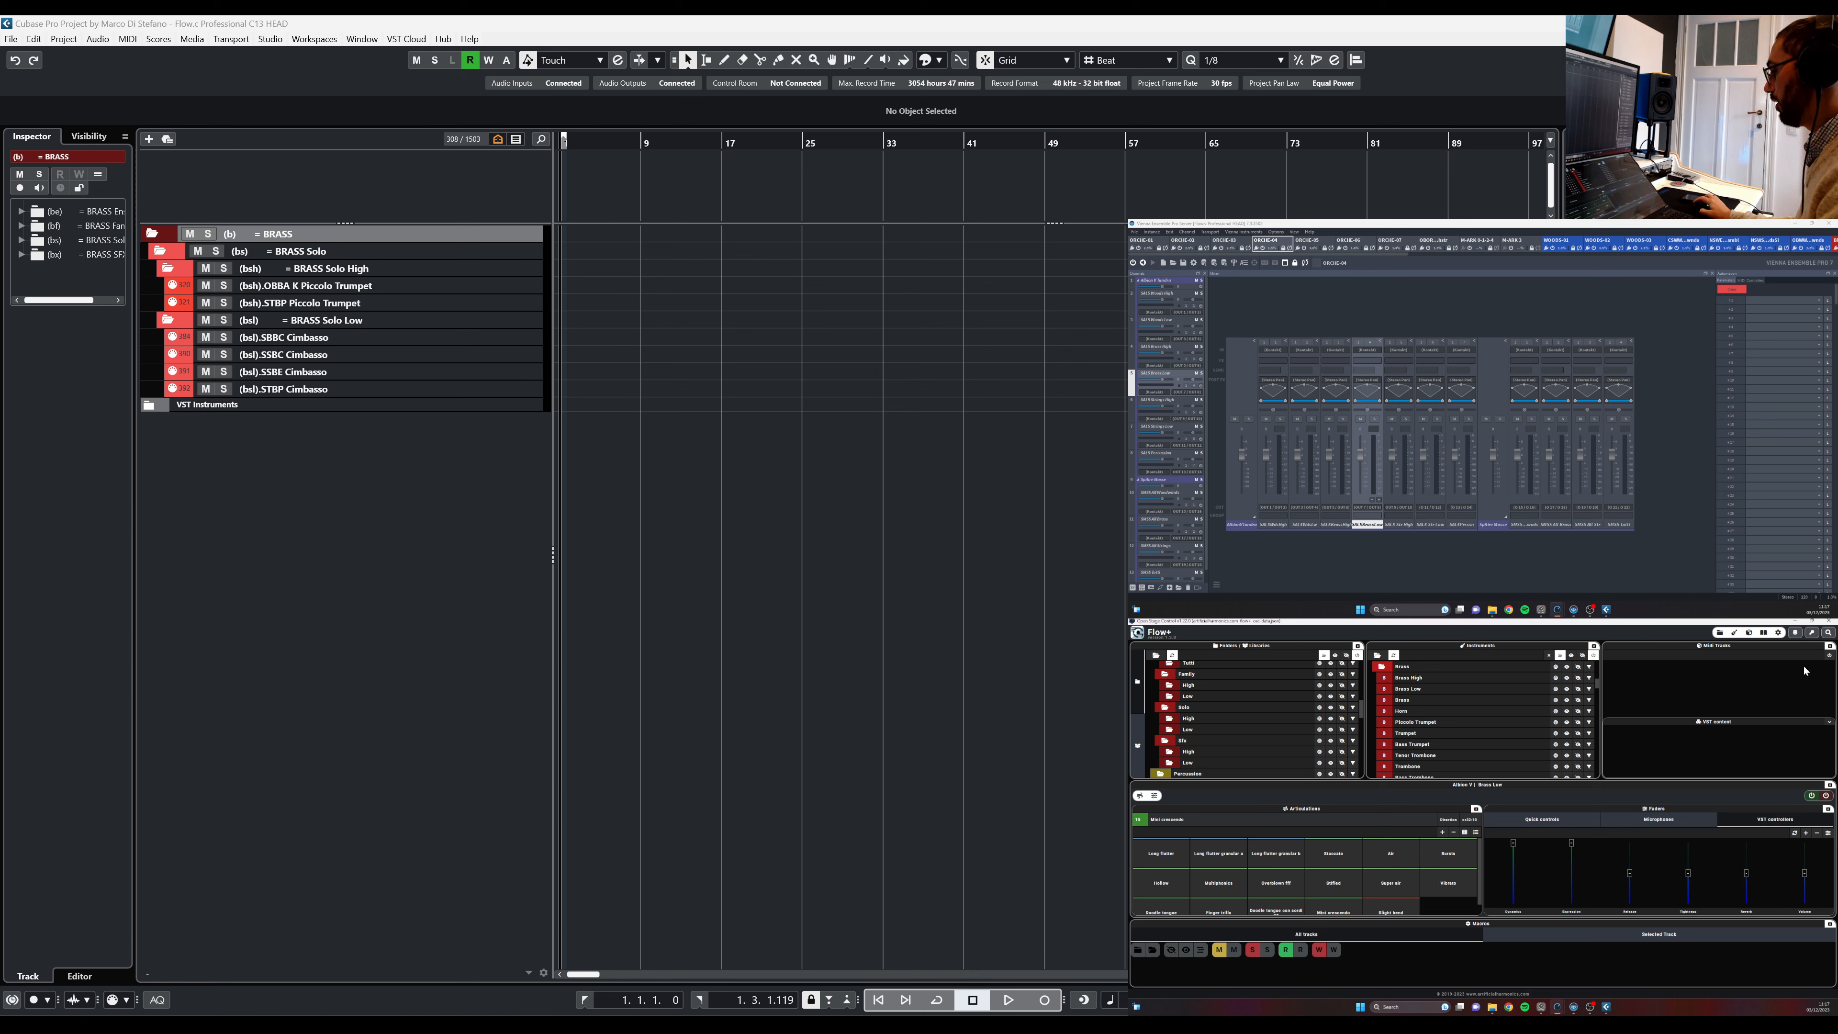
Filter the MIDI track list in Flow+ by the Trombone instrument and look through its tracks
{"action": "left_click", "coordinate": [1831, 656]}
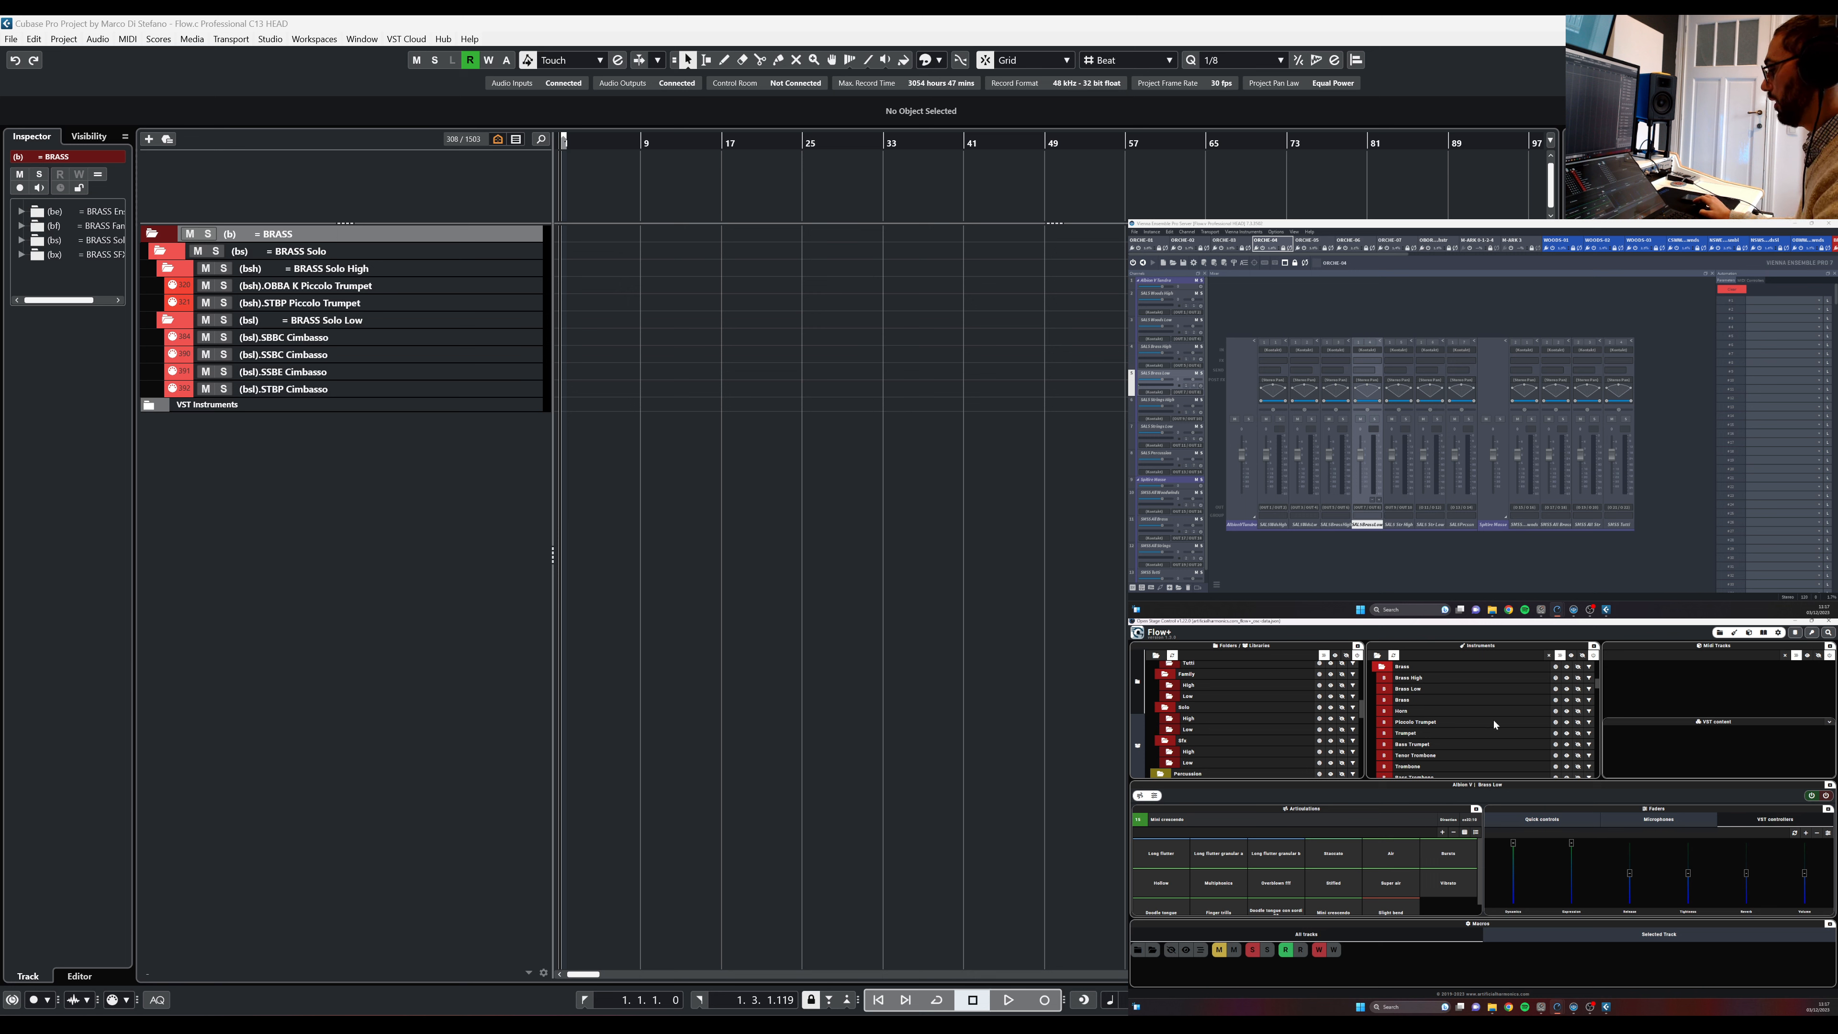
{"action": "scroll", "coordinate": [1491, 724], "scroll_direction": "down", "scroll_amount": 2}
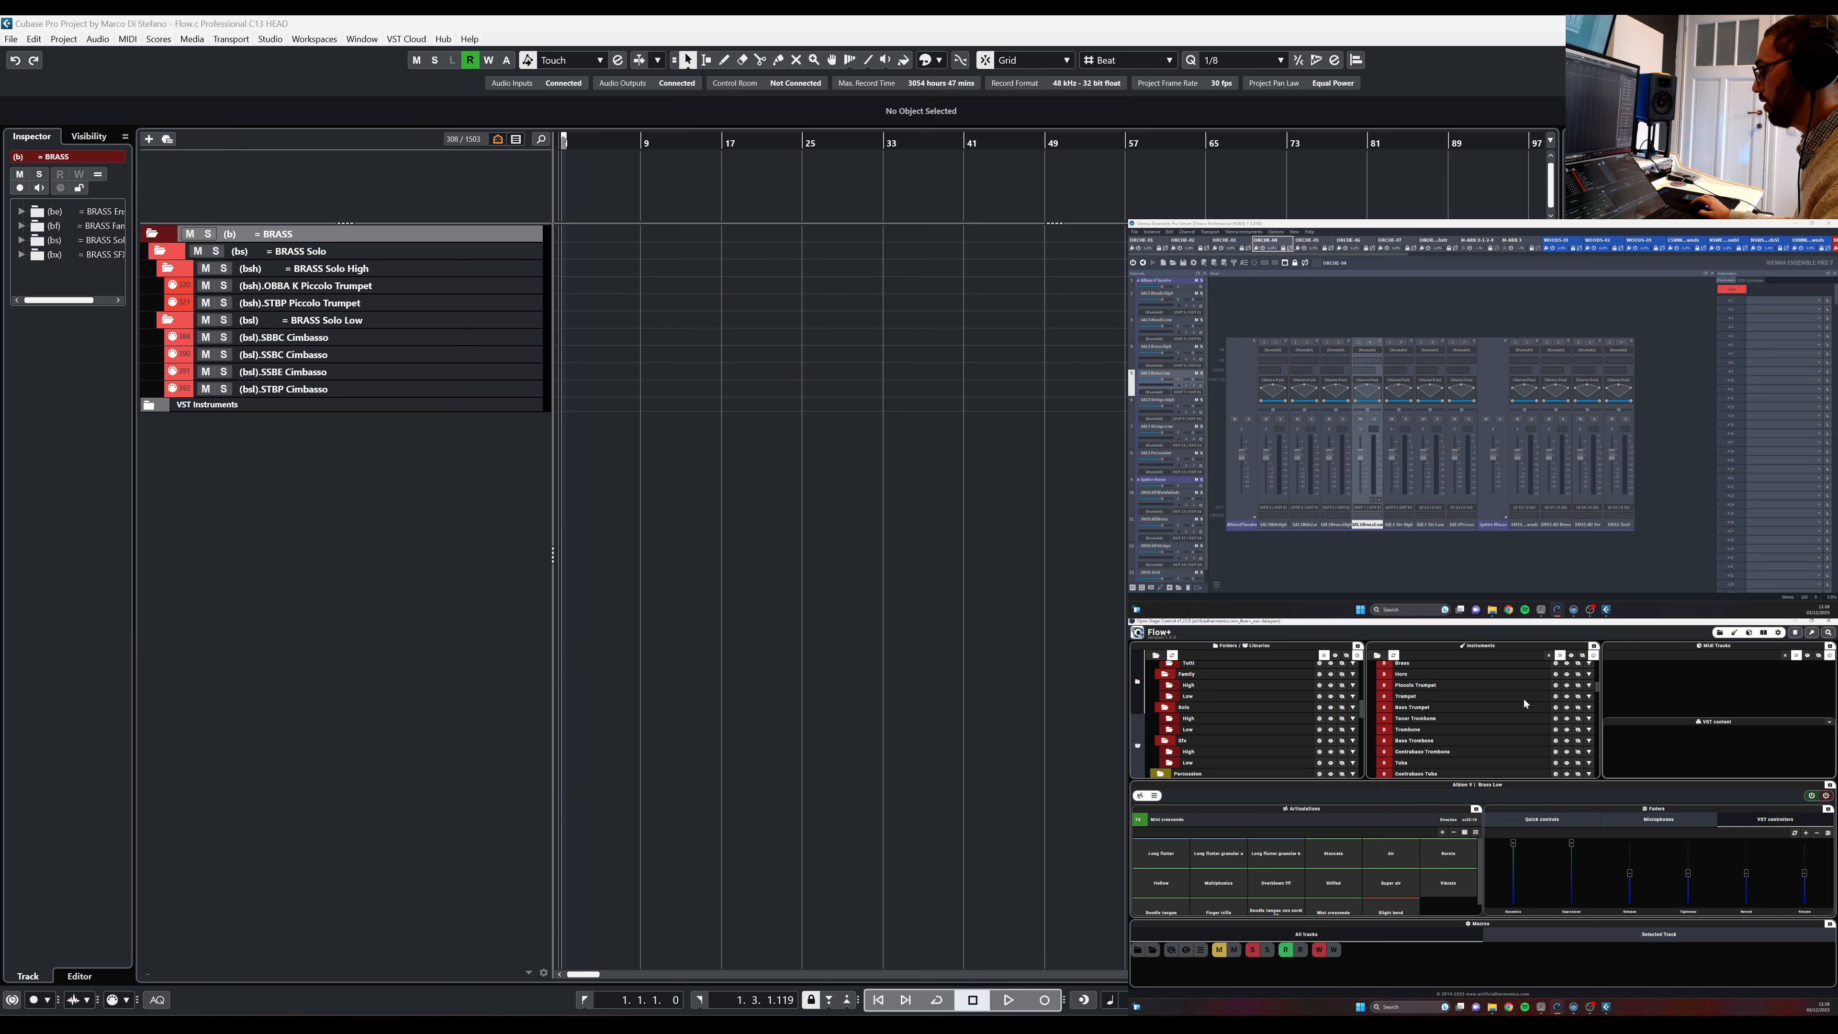
{"action": "left_click", "coordinate": [1588, 730]}
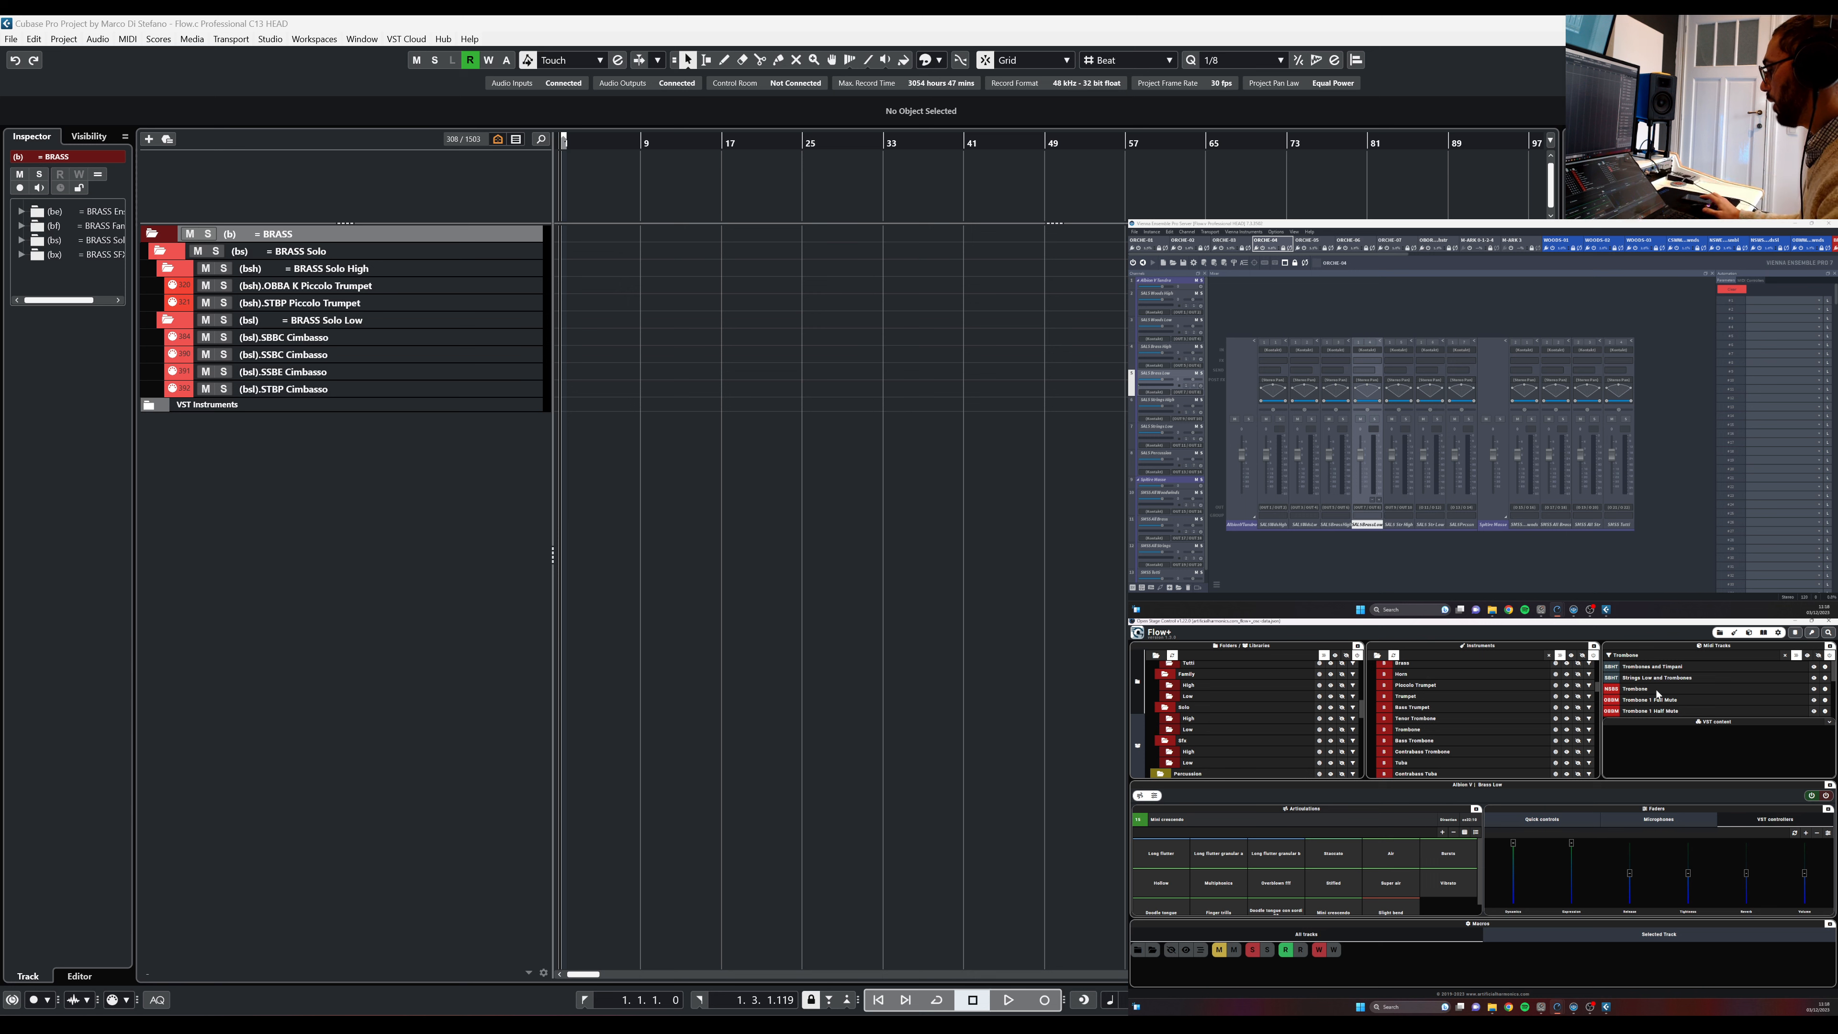
{"action": "scroll", "coordinate": [1673, 692], "scroll_direction": "down", "scroll_amount": 3}
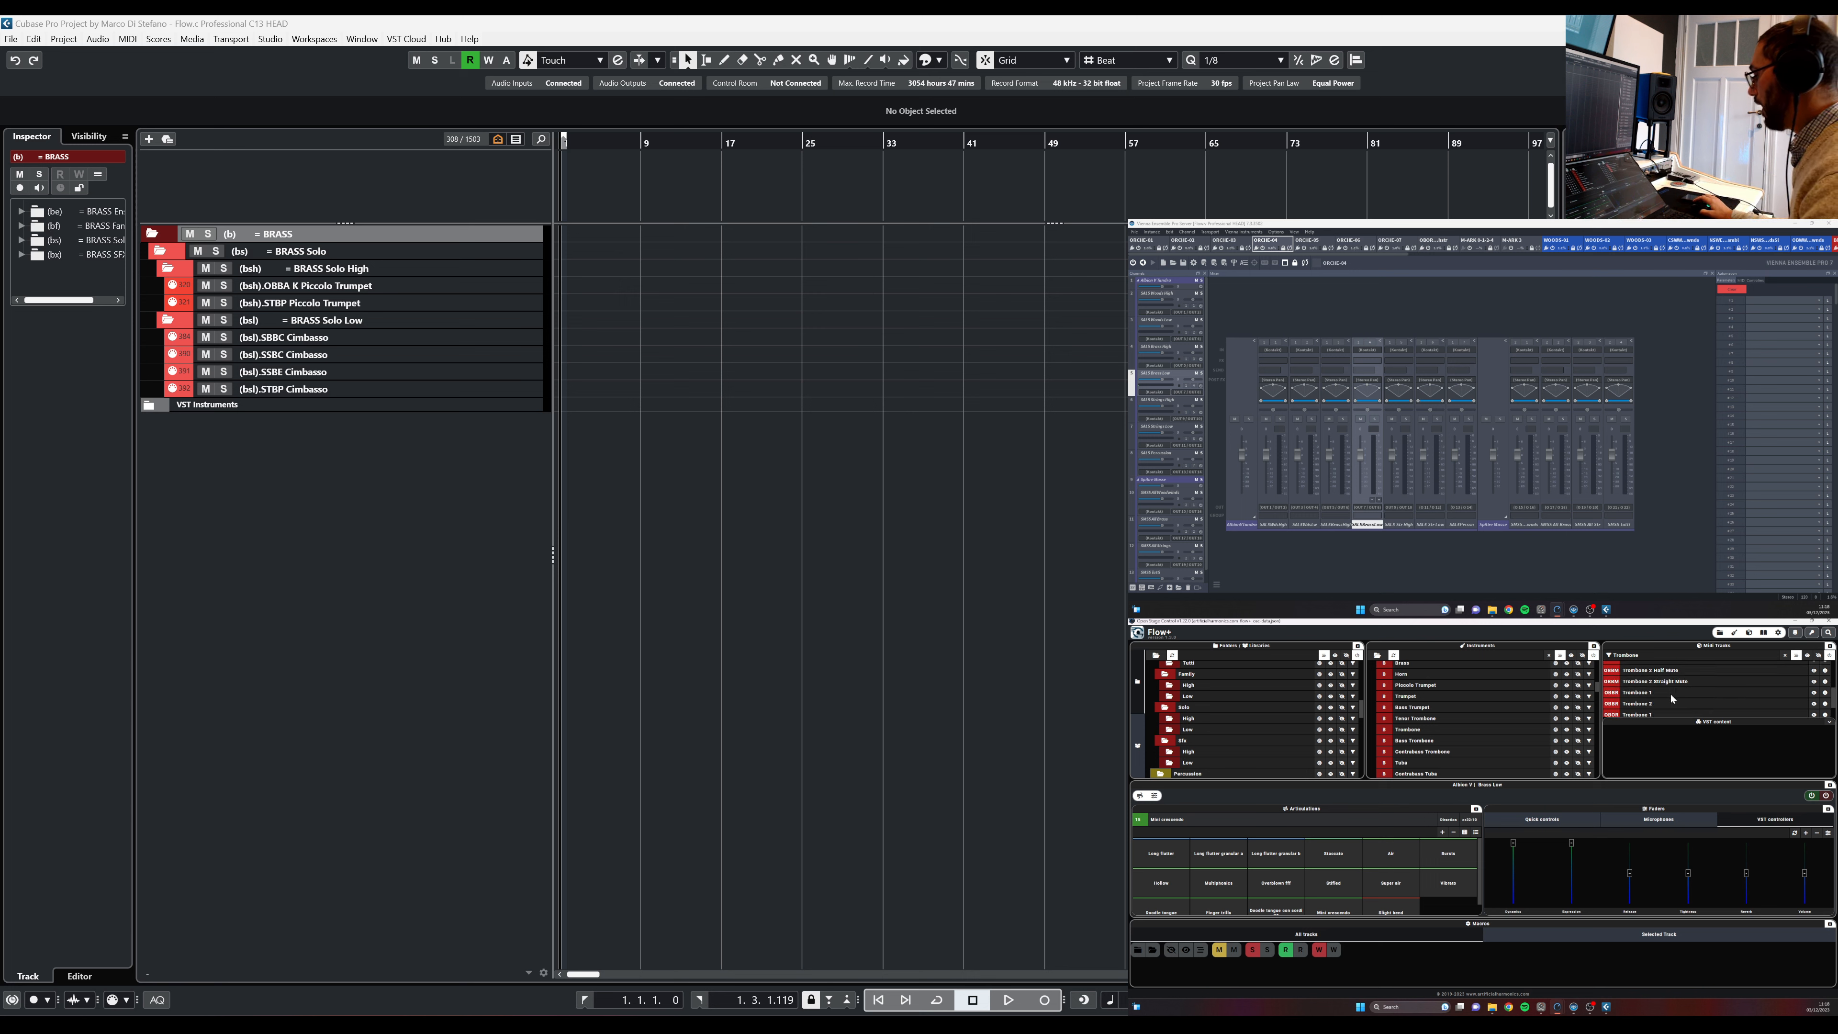
{"action": "scroll", "coordinate": [1654, 706], "scroll_direction": "up", "scroll_amount": 1}
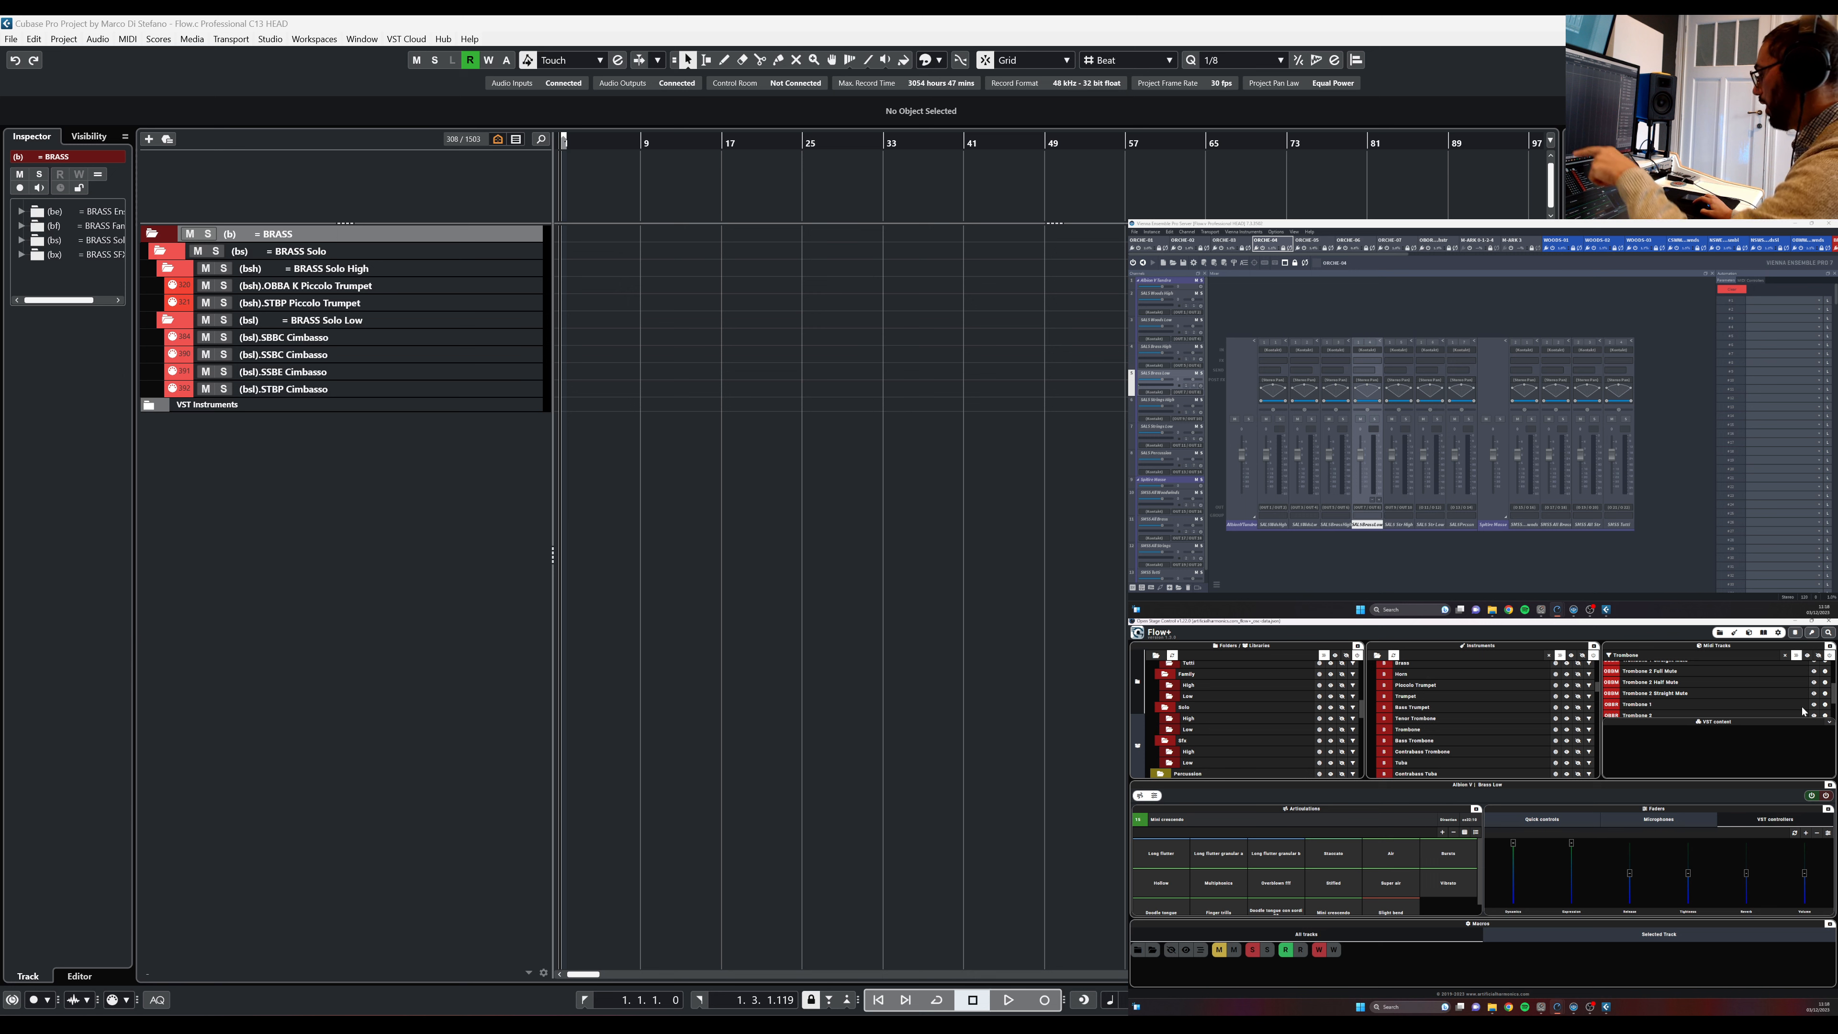
{"action": "scroll", "coordinate": [1766, 699], "scroll_direction": "down", "scroll_amount": 3}
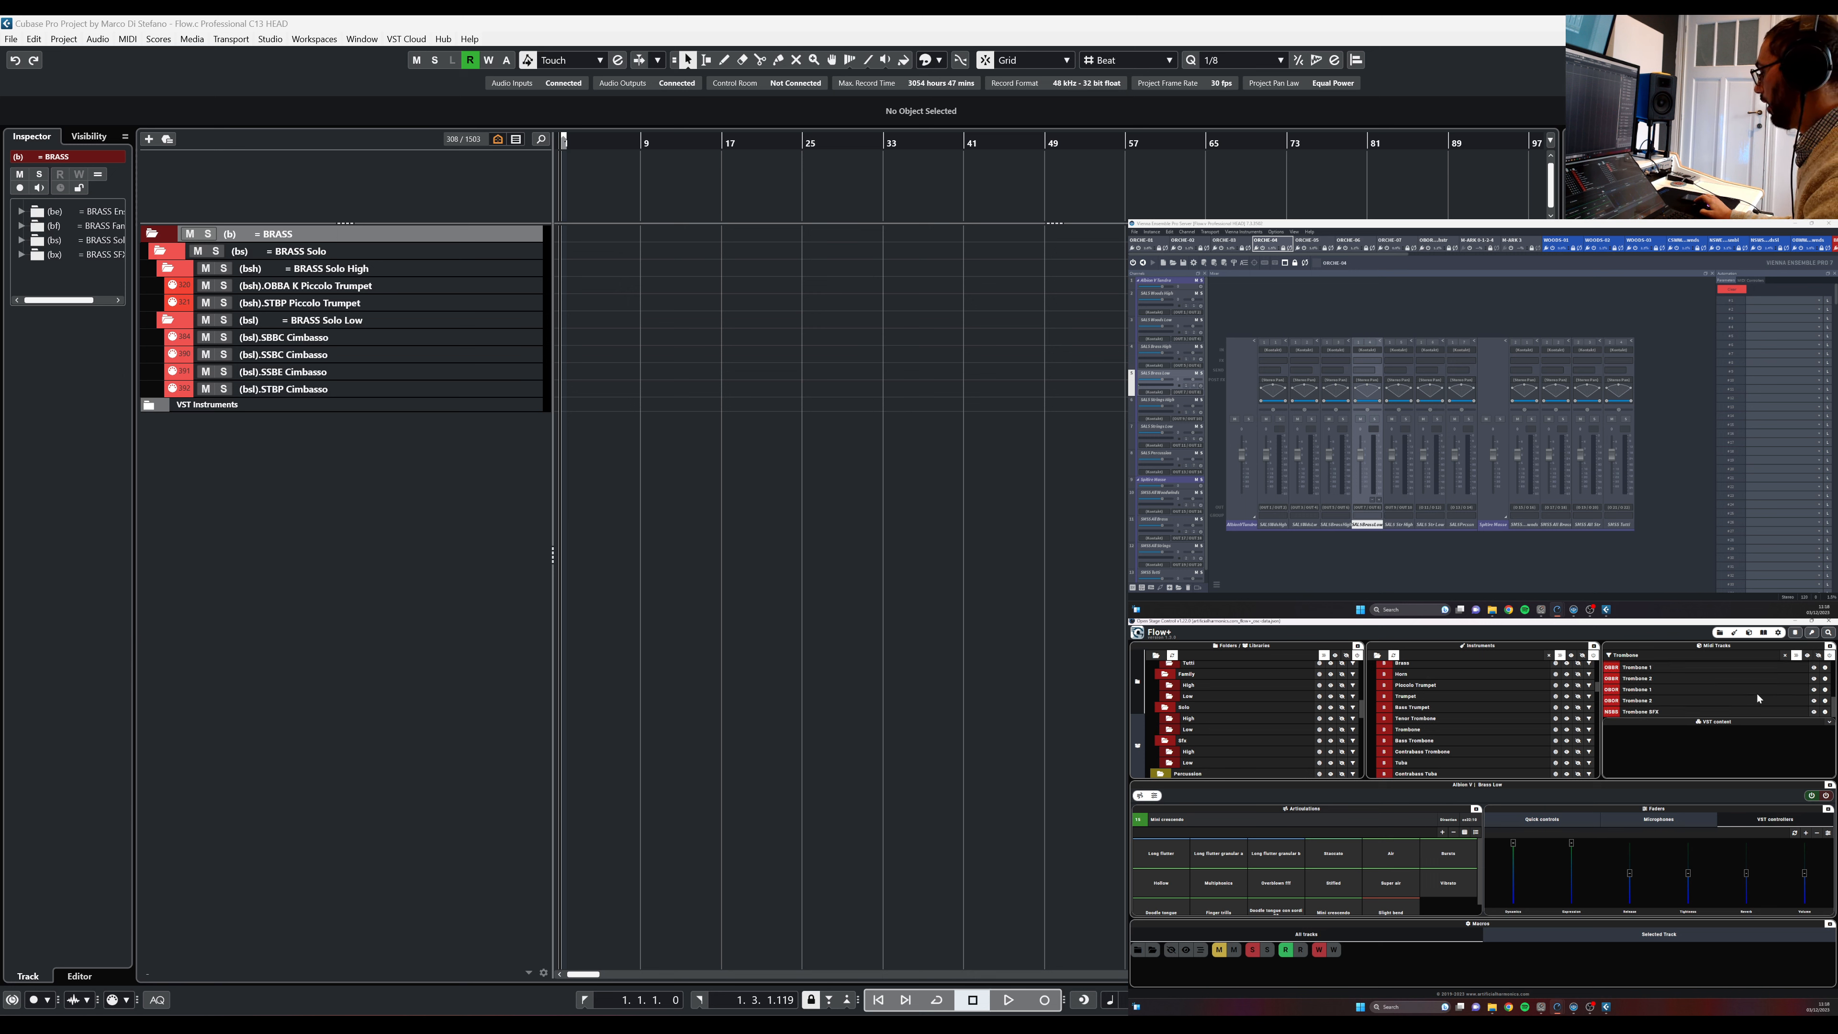
Load the VST content of the OBOR Trombone 2 track, enlarge the lists, and view its articulations, faders and microphones
{"action": "left_click", "coordinate": [1825, 701]}
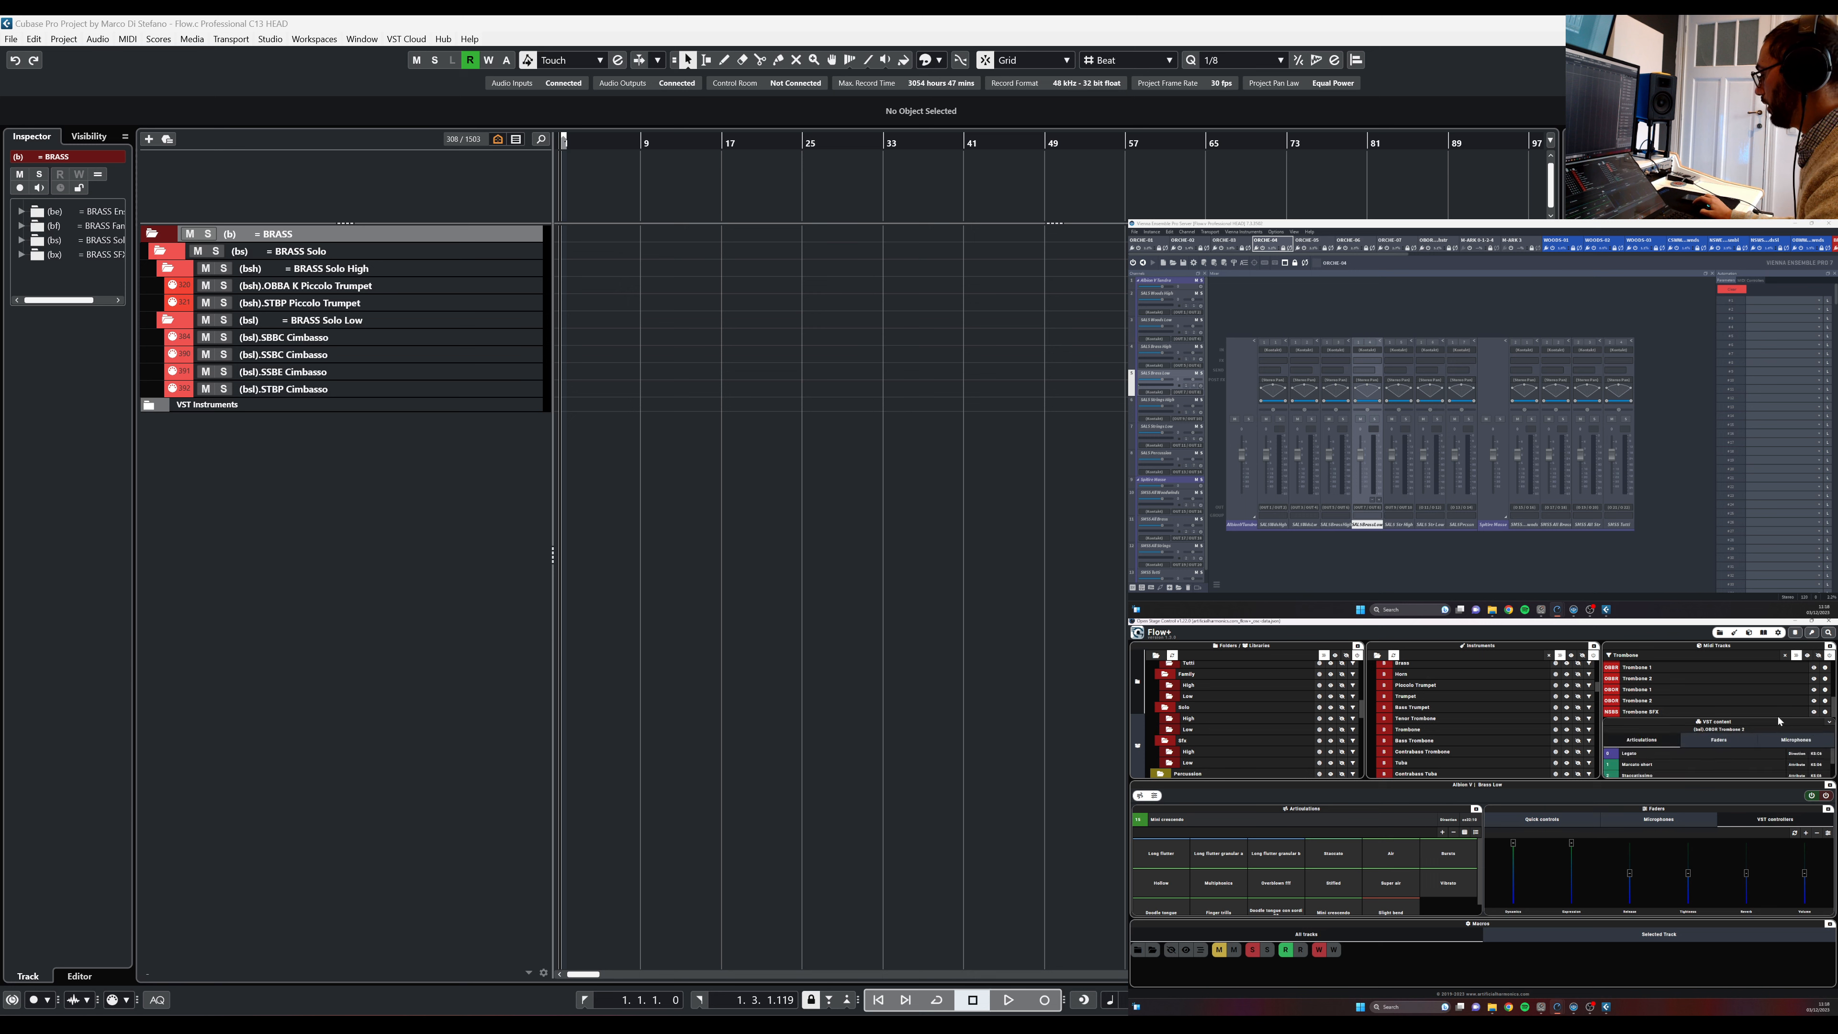
{"action": "left_click", "coordinate": [1830, 786]}
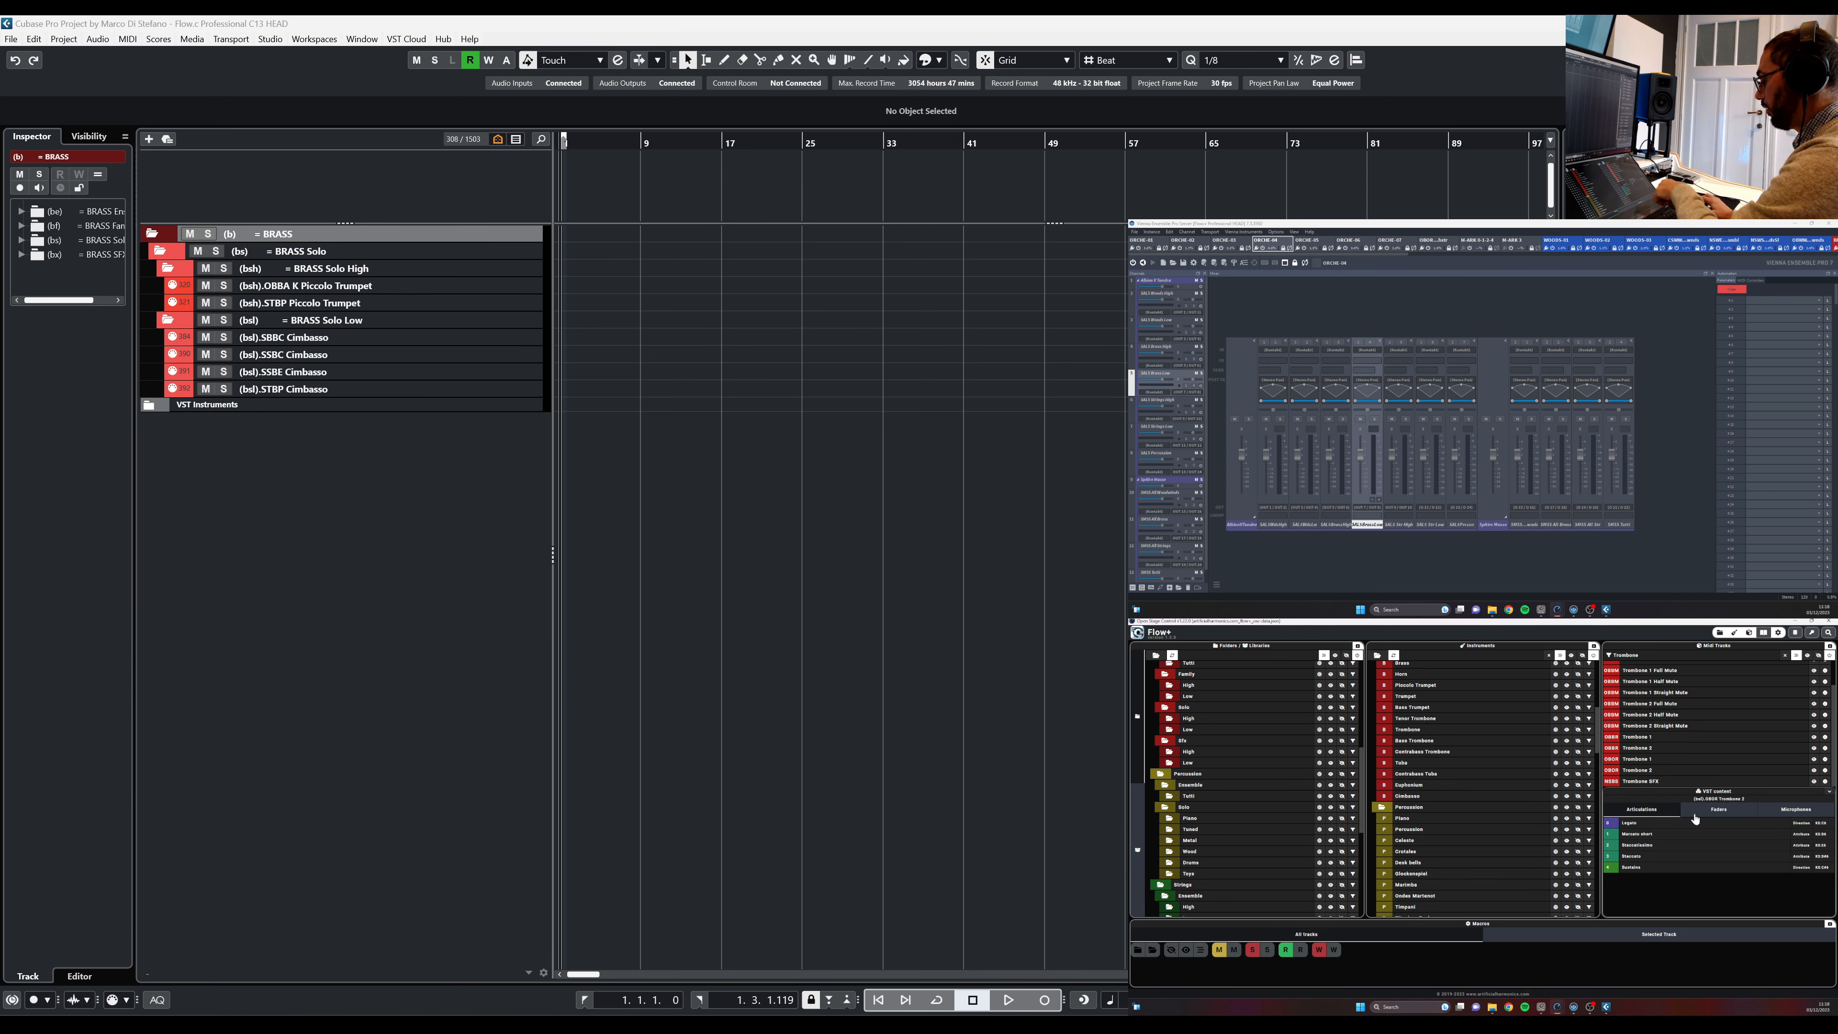
{"action": "left_click", "coordinate": [1717, 819]}
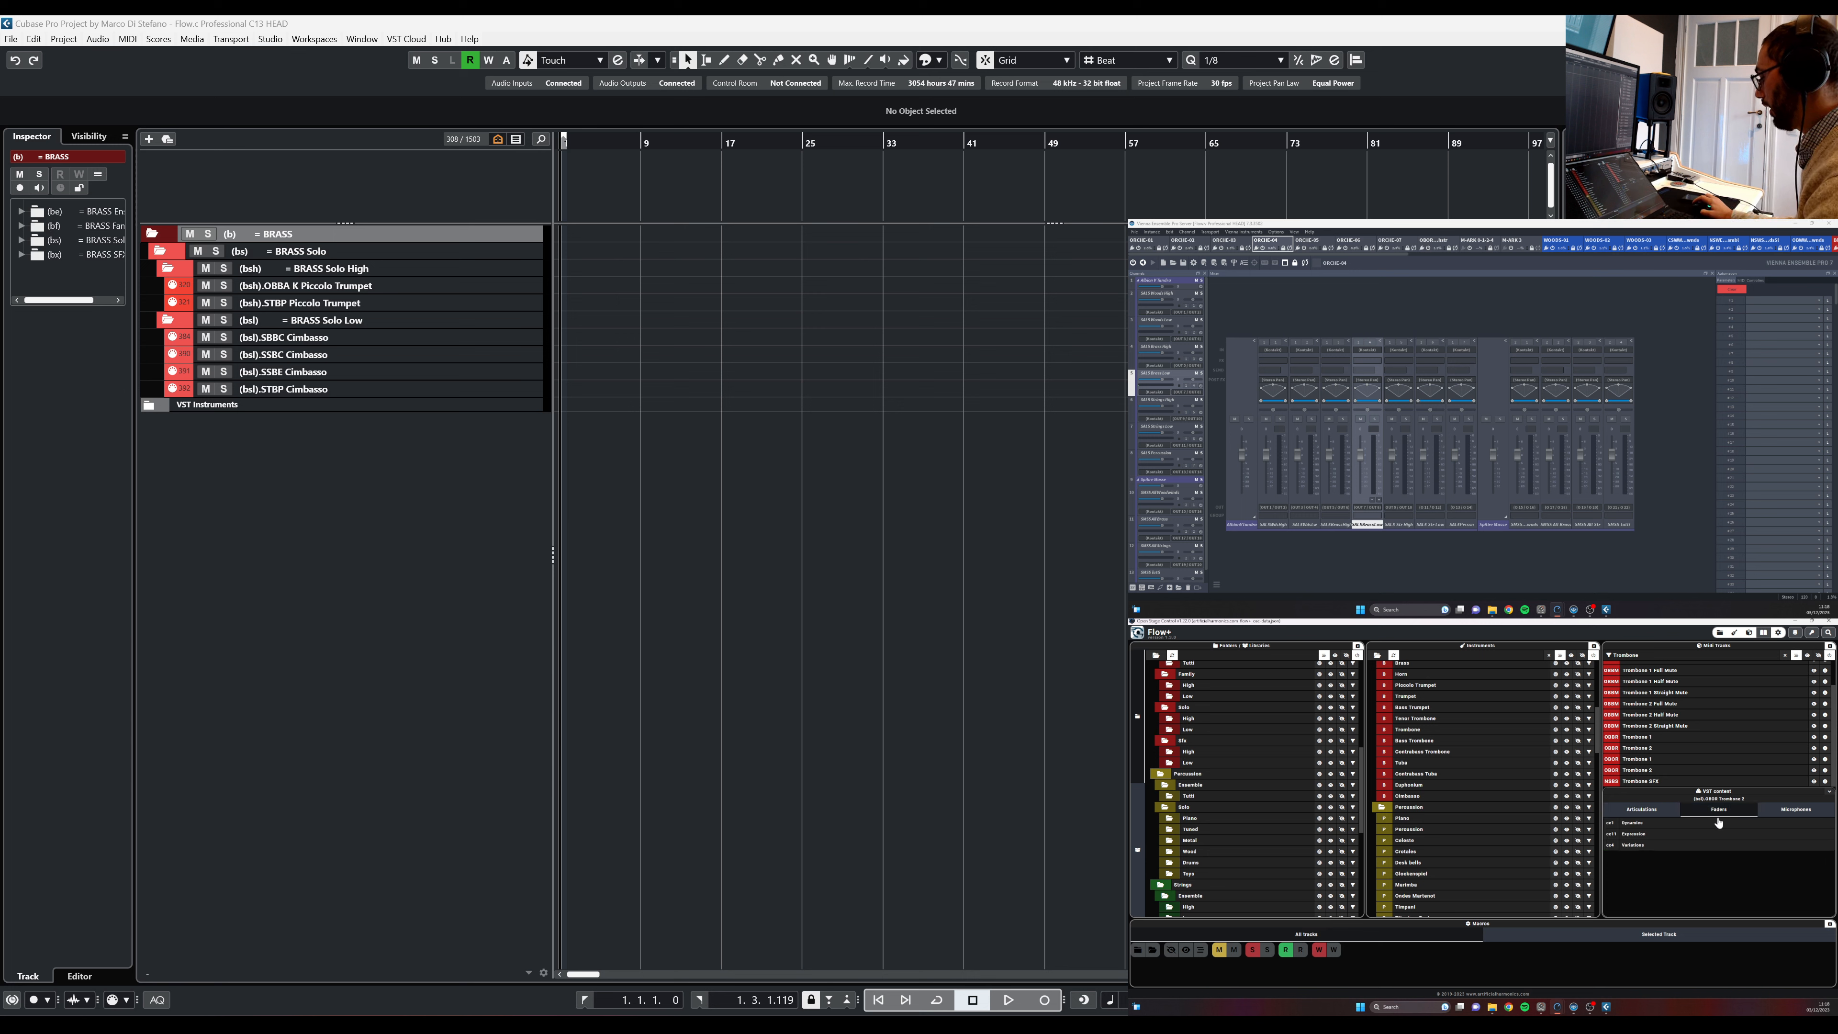
{"action": "left_click", "coordinate": [1661, 811]}
{"action": "left_click", "coordinate": [1806, 812]}
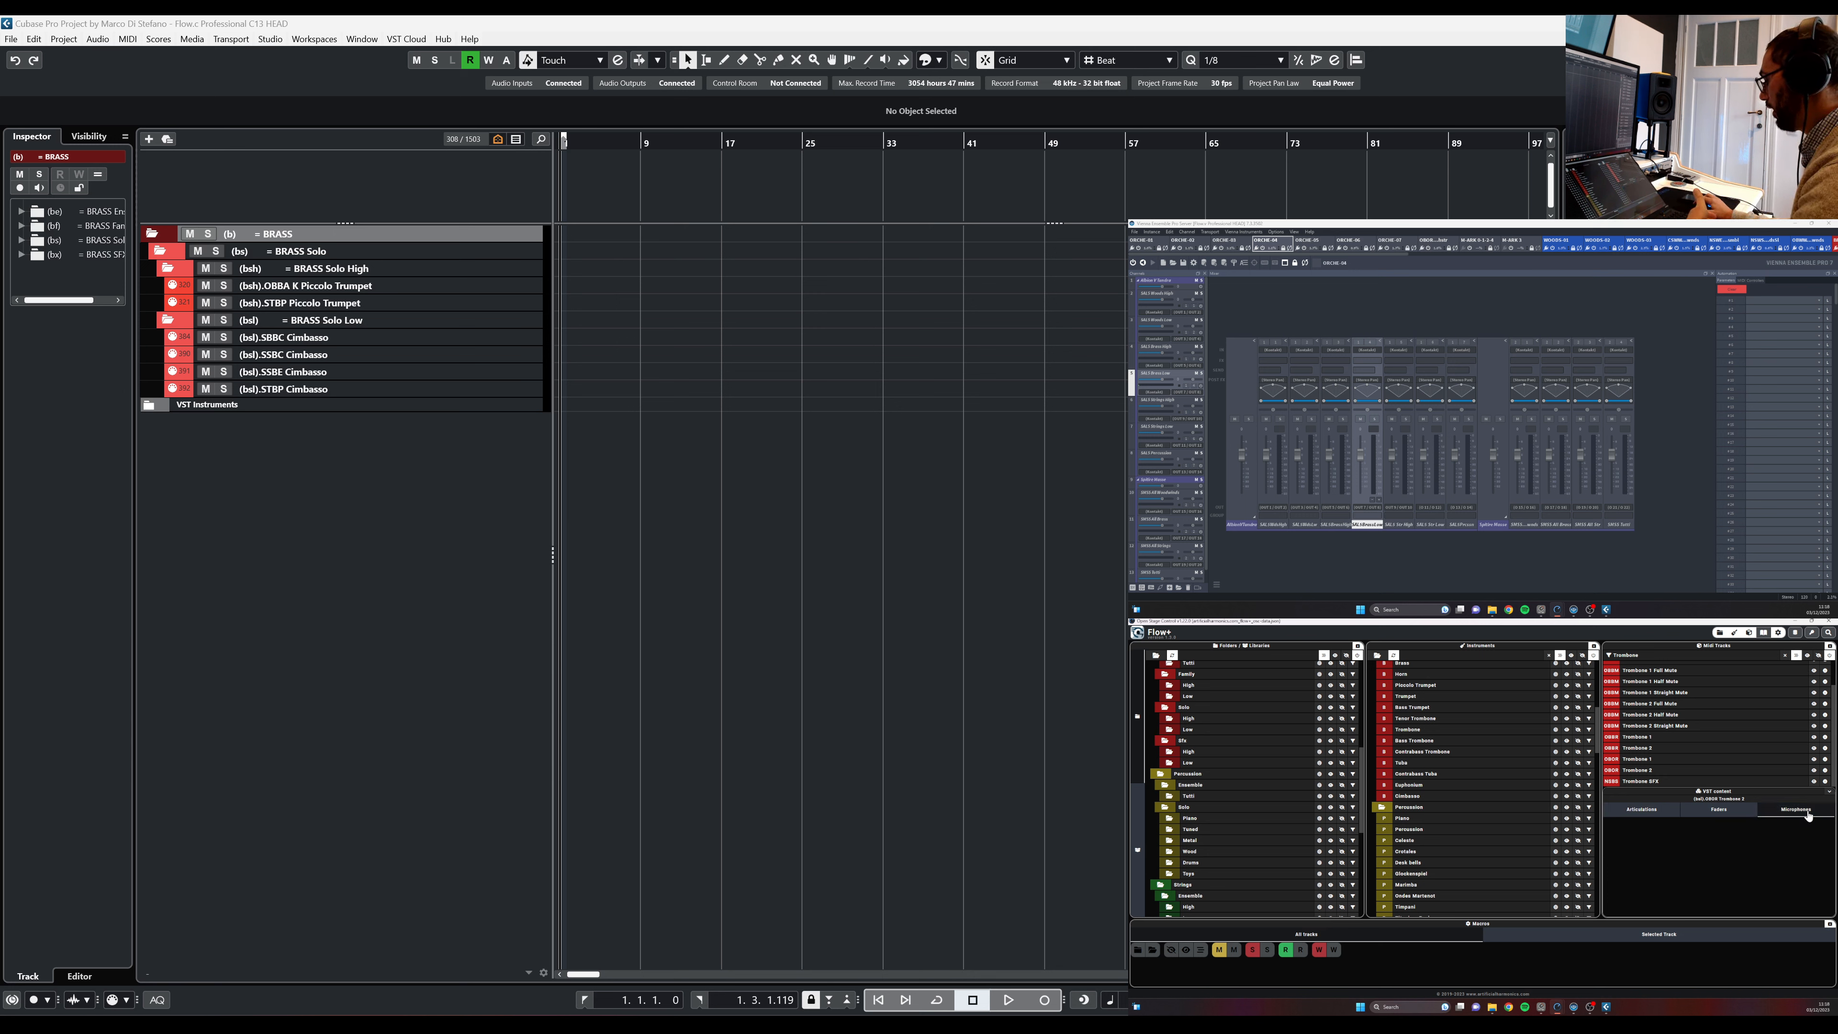
{"action": "left_click", "coordinate": [1660, 811]}
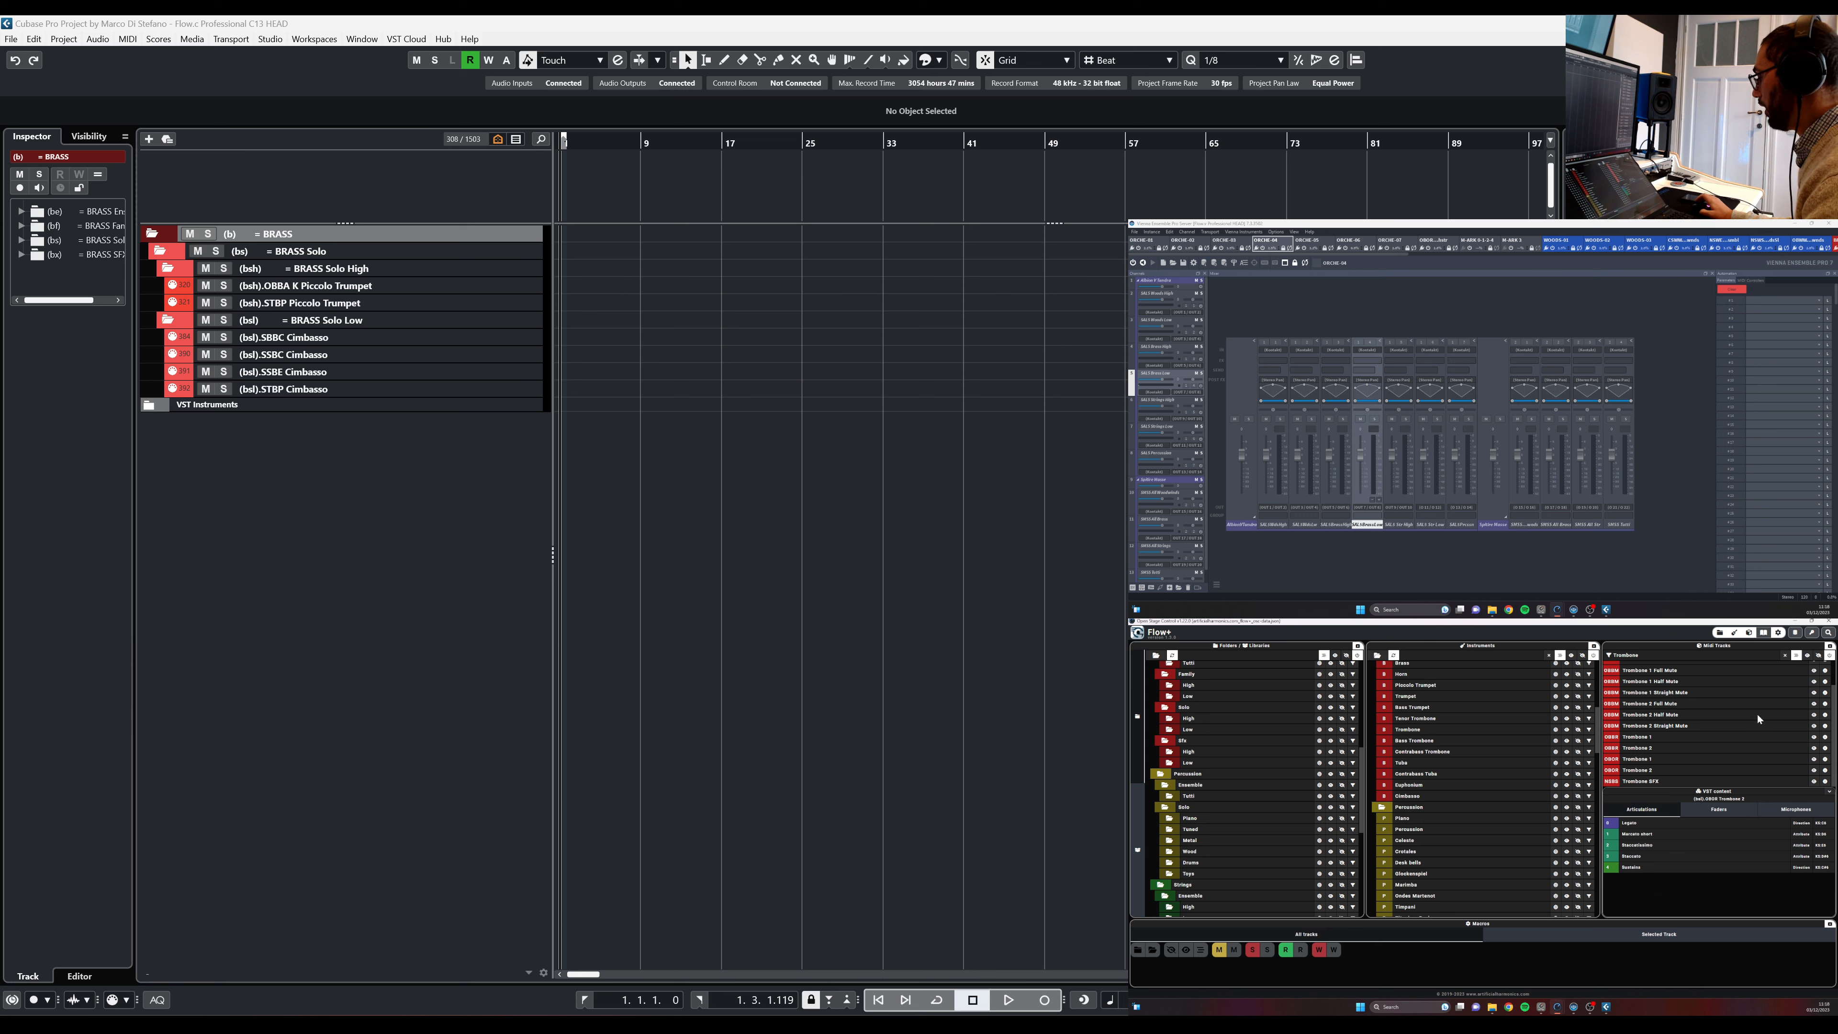
Examine the articulation lists of the Trombone and Trombone SFX tracks in the VST content
{"action": "scroll", "coordinate": [1759, 719], "scroll_direction": "up", "scroll_amount": 2}
{"action": "left_click", "coordinate": [1826, 689]}
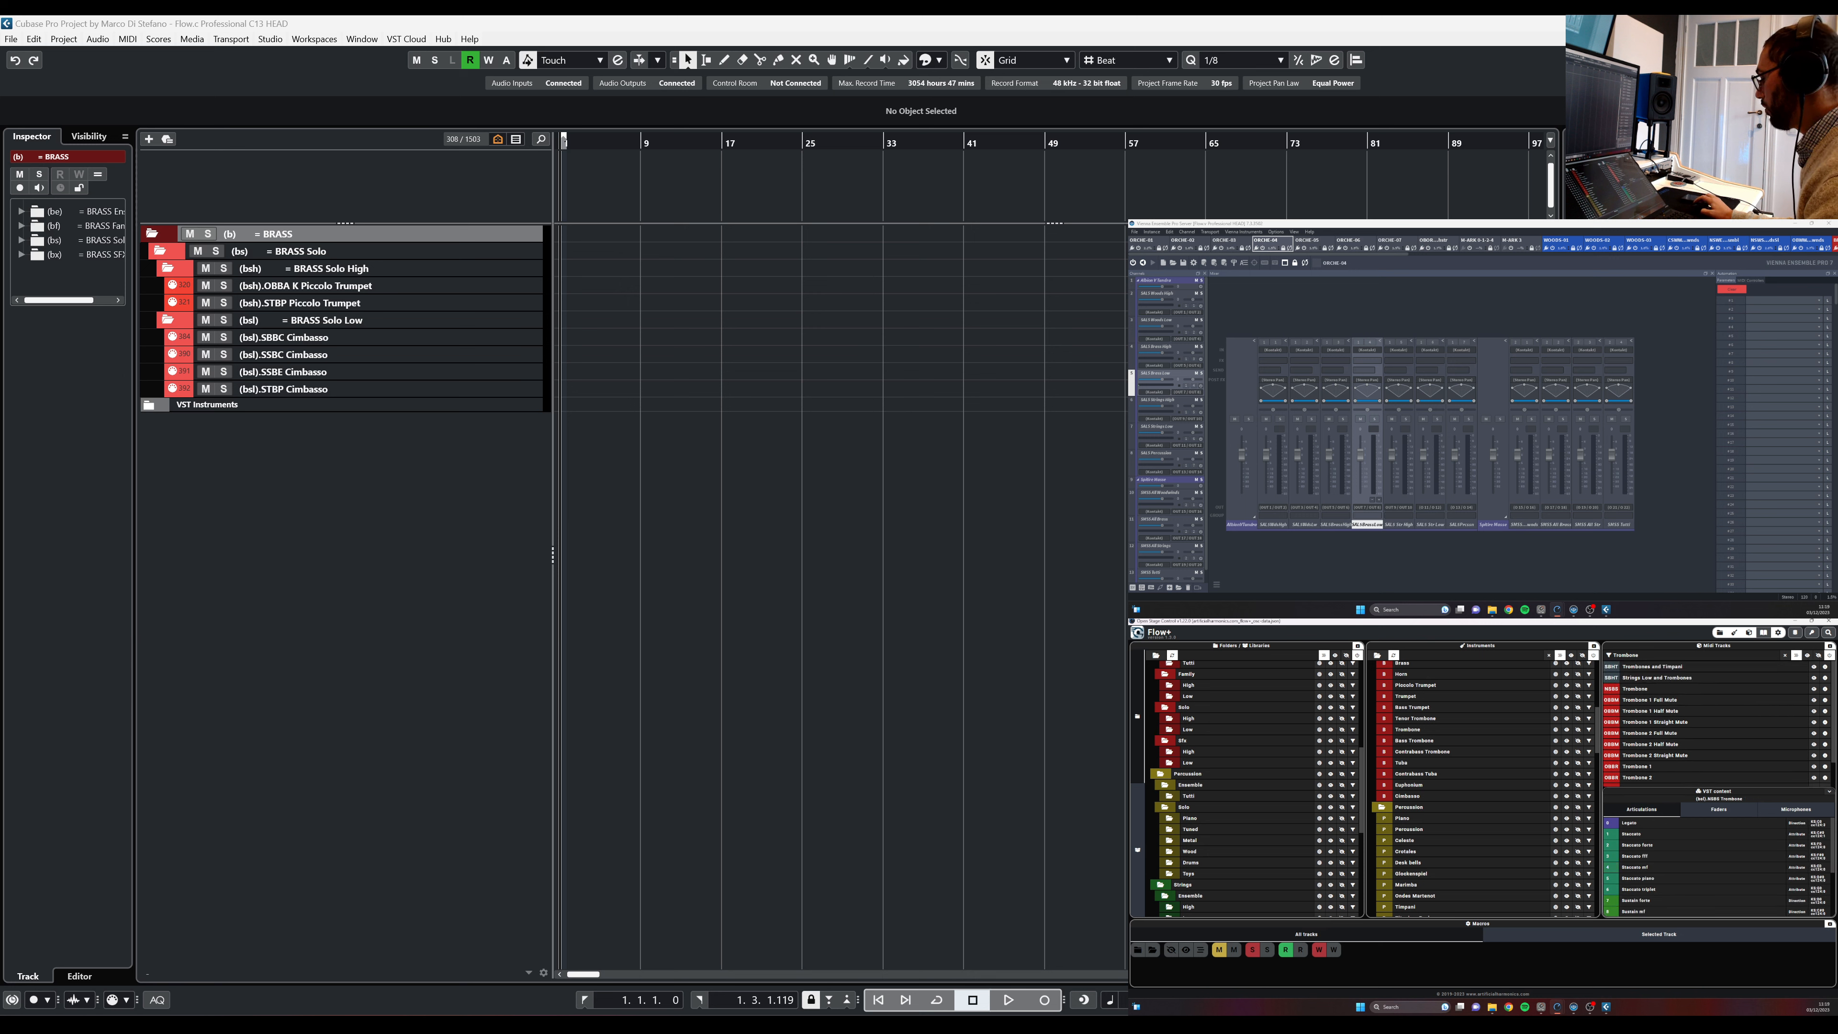
{"action": "scroll", "coordinate": [1829, 892], "scroll_direction": "down", "scroll_amount": 5}
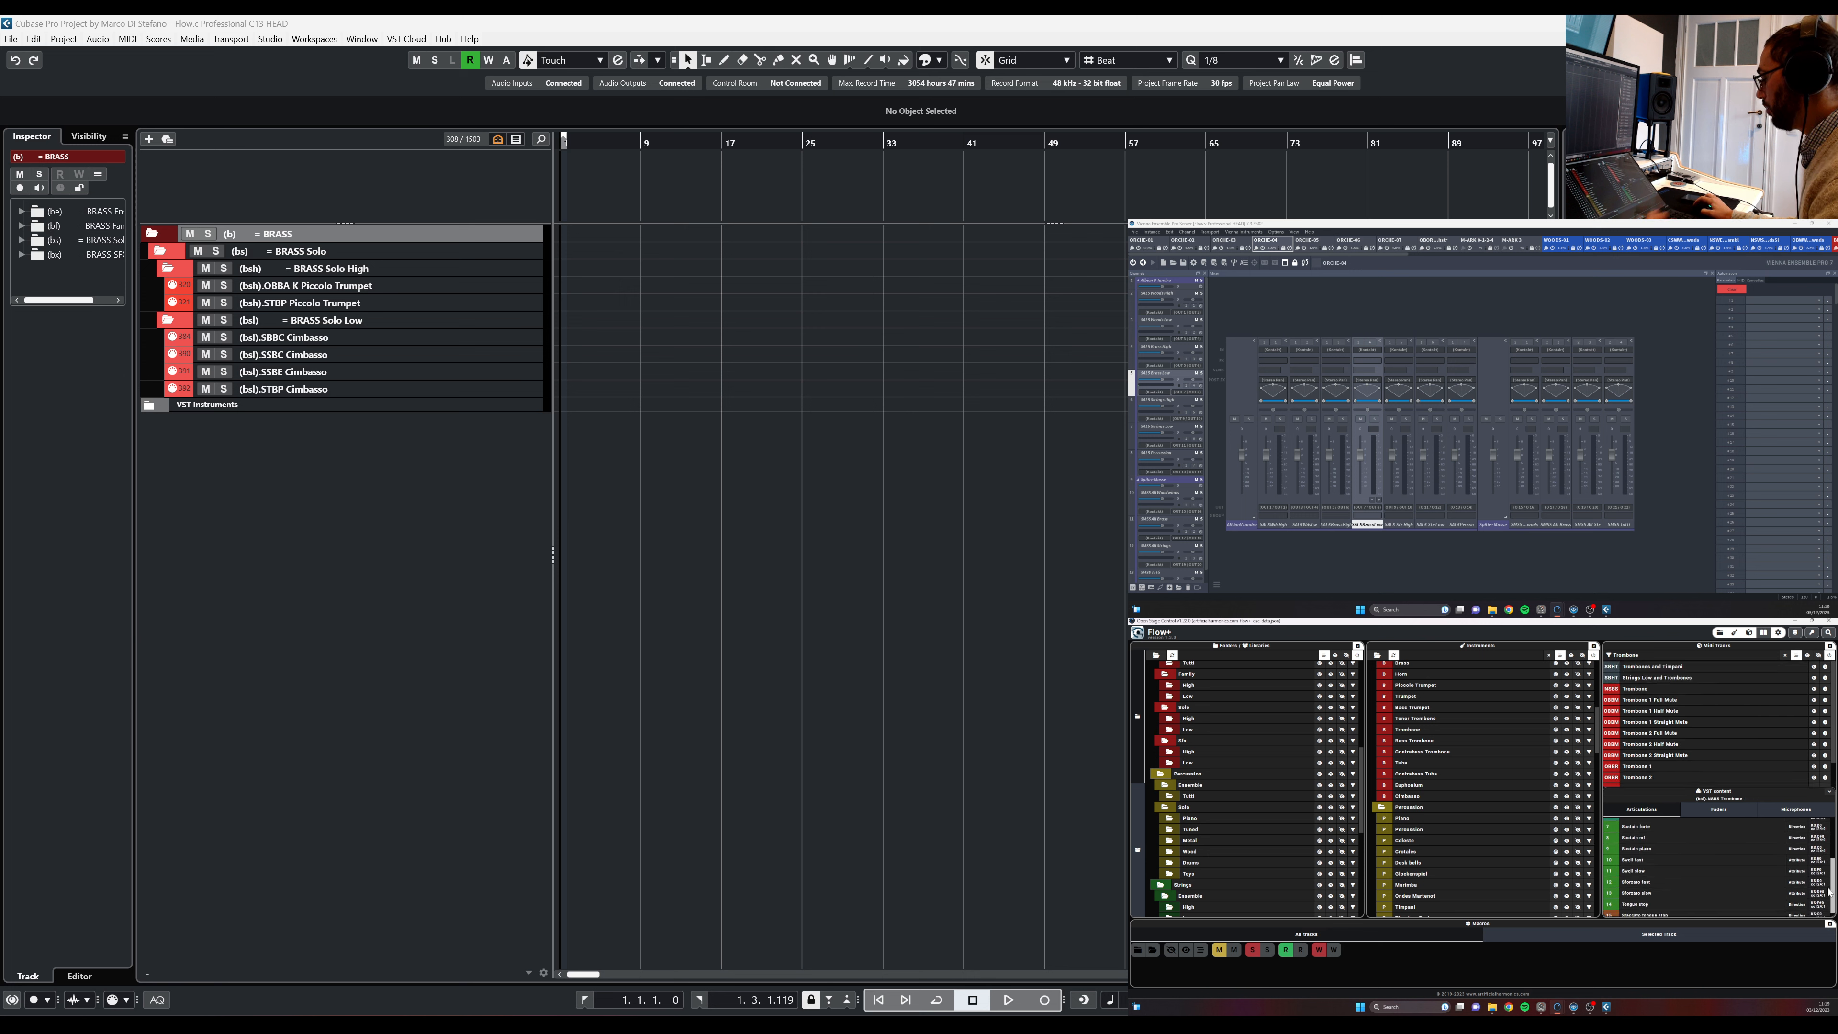
{"action": "scroll", "coordinate": [1829, 893], "scroll_direction": "up", "scroll_amount": 1}
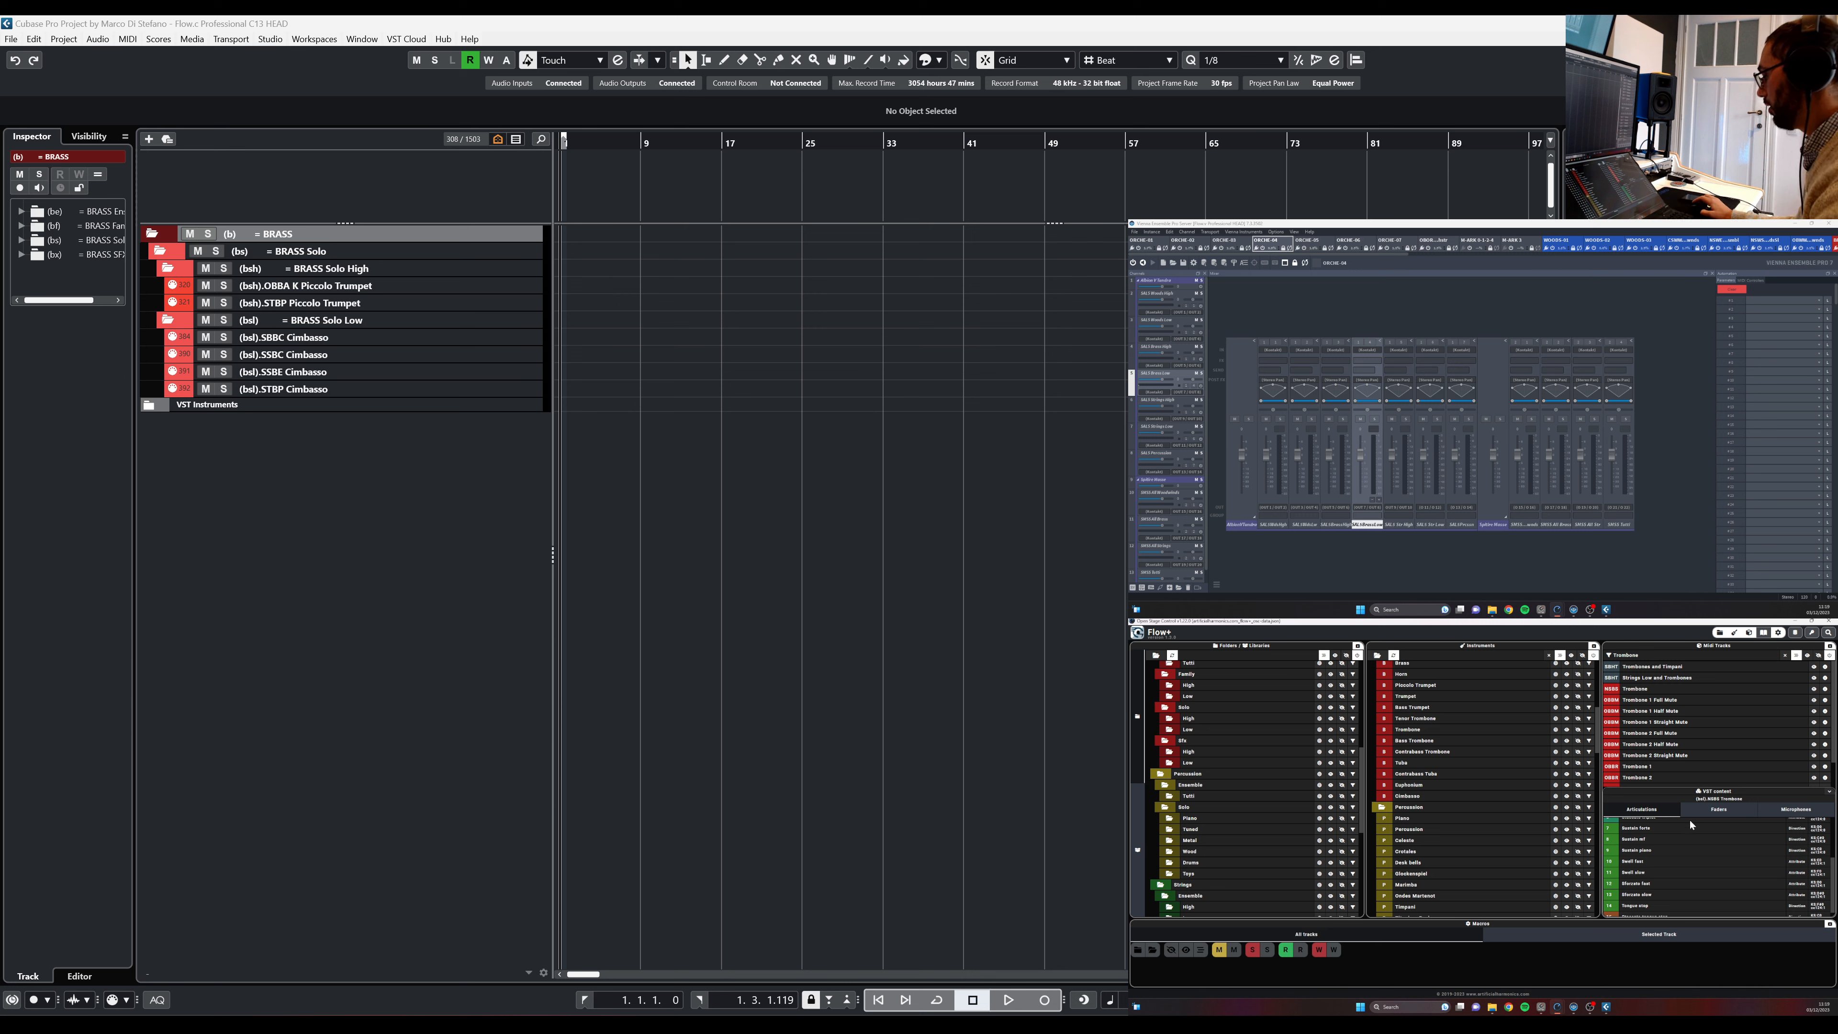
{"action": "scroll", "coordinate": [1793, 754], "scroll_direction": "down", "scroll_amount": 2}
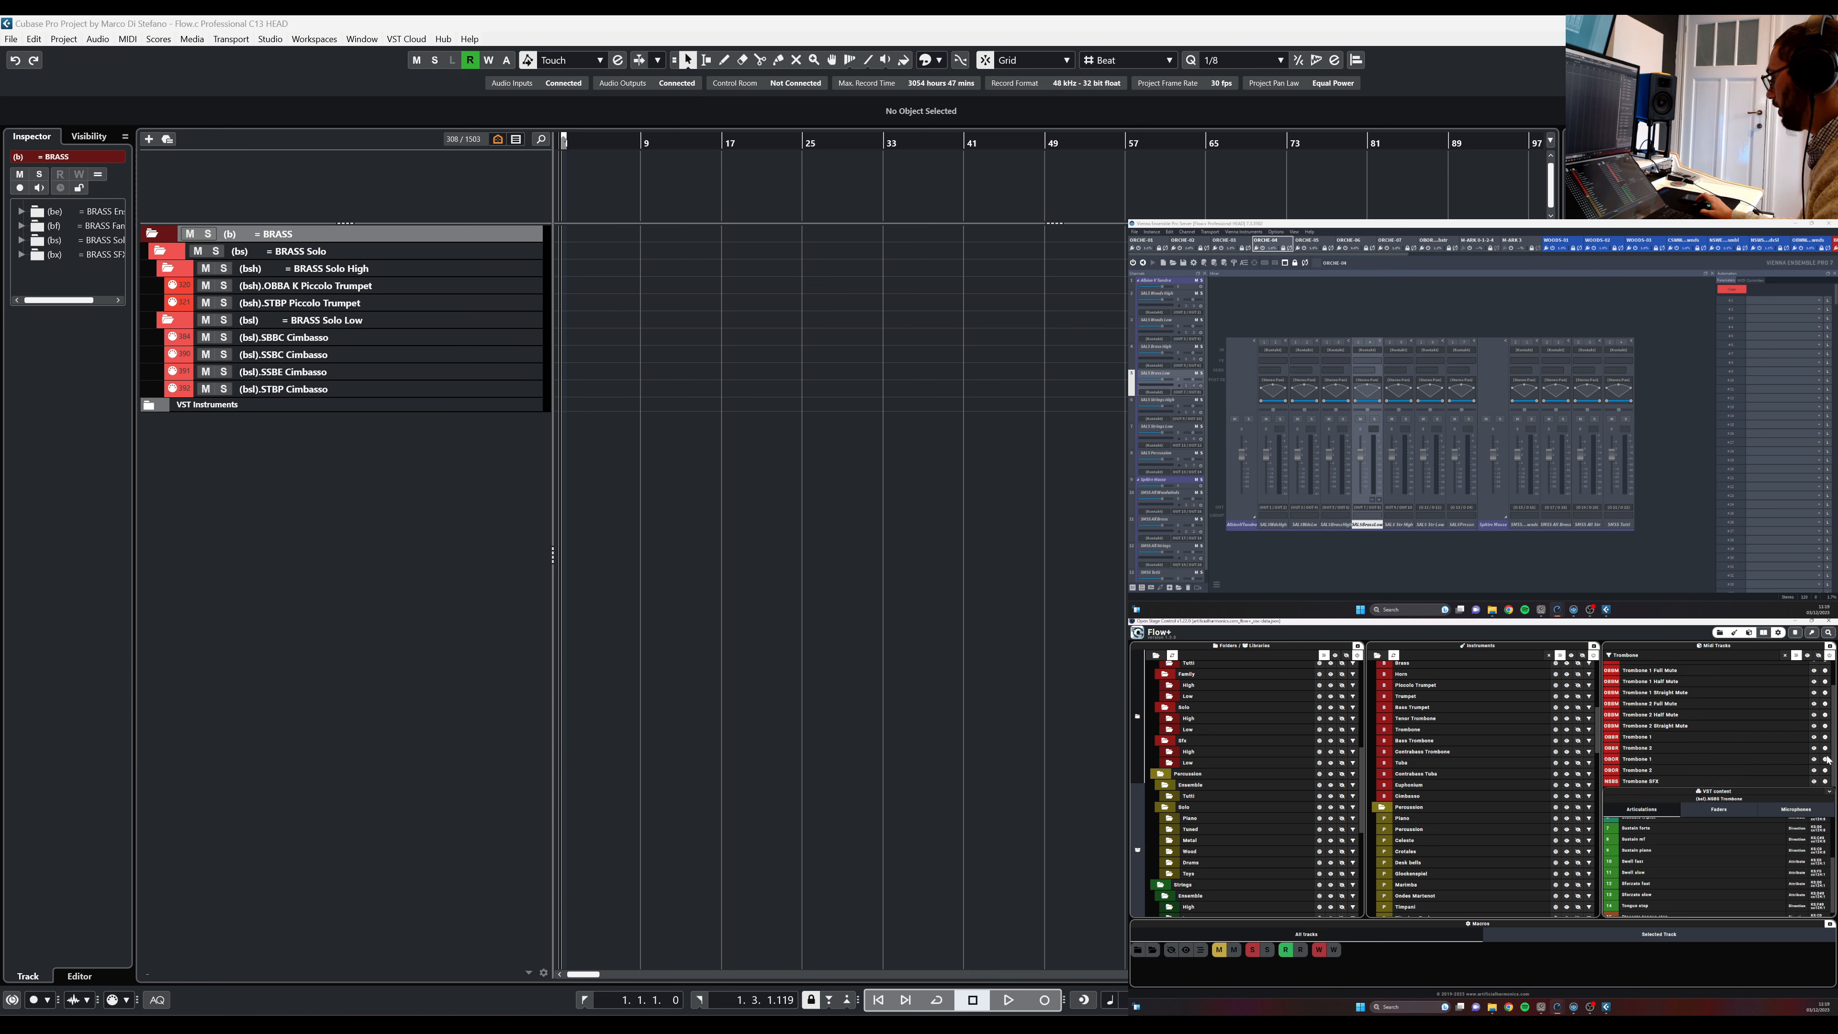
{"action": "left_click", "coordinate": [1827, 783]}
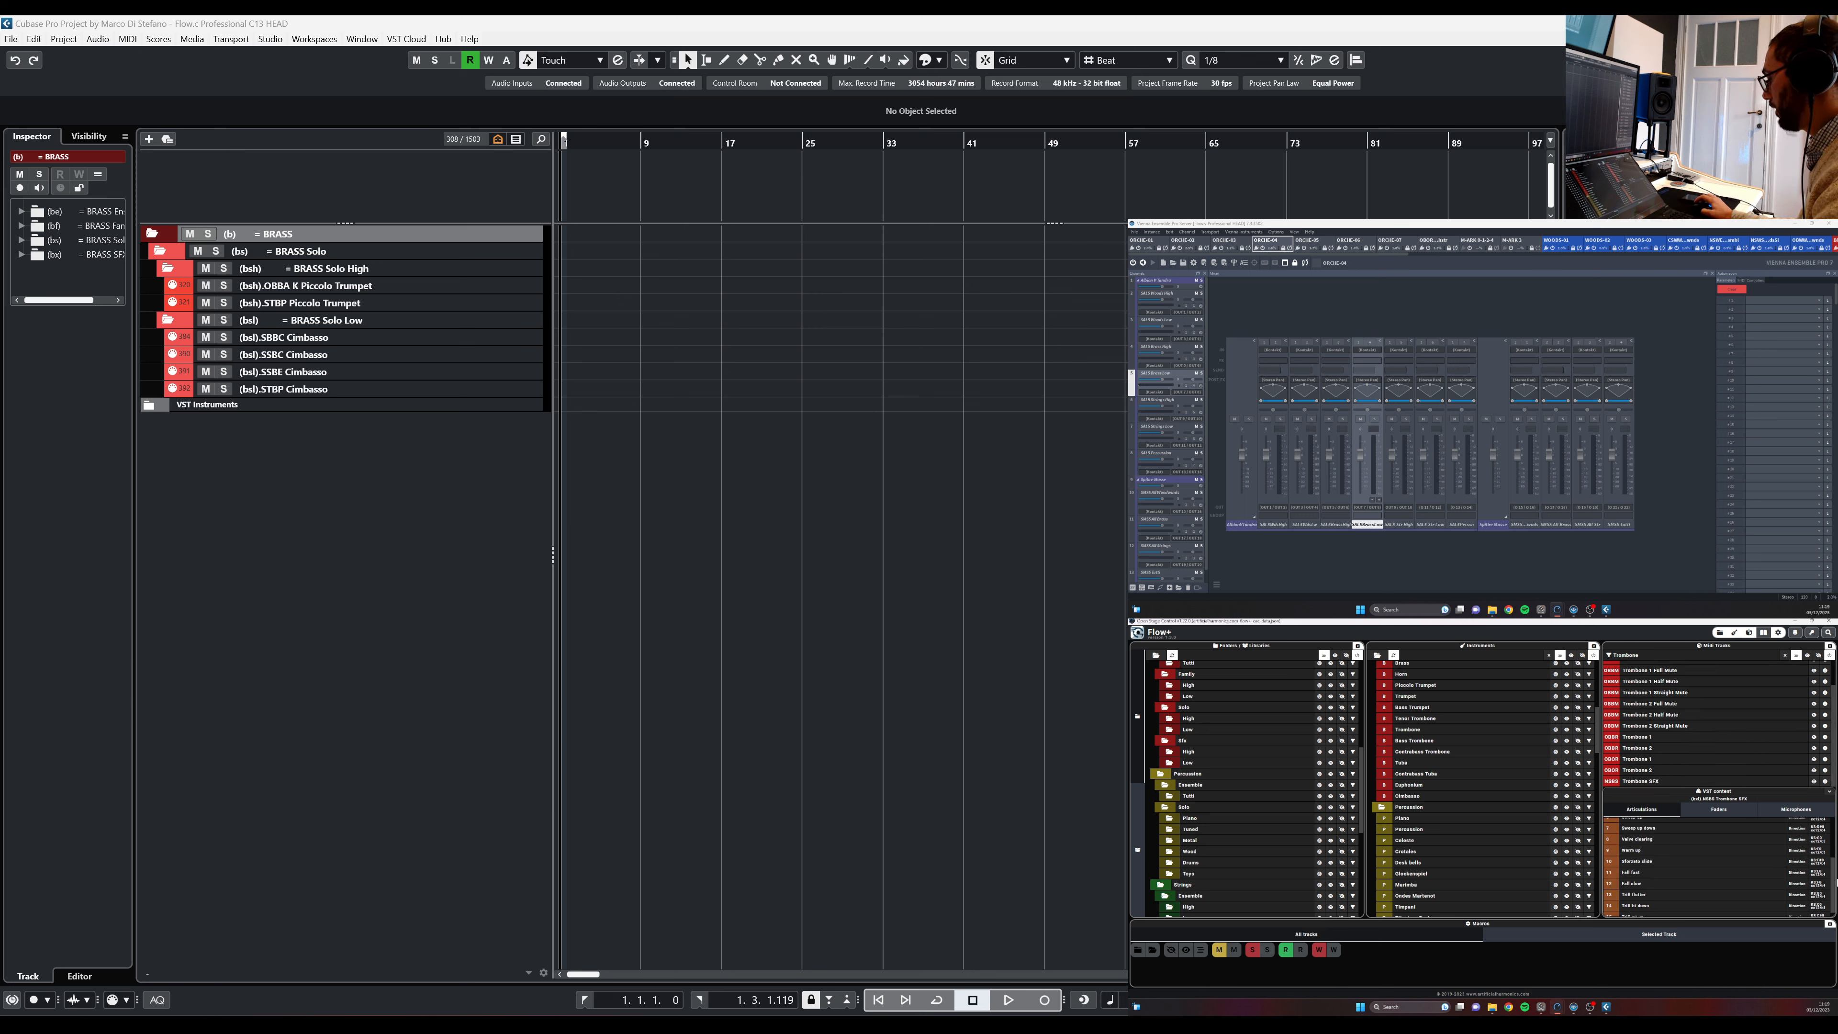
{"action": "left_click_drag", "start_coordinate": [1836, 881], "coordinate": [1836, 817]}
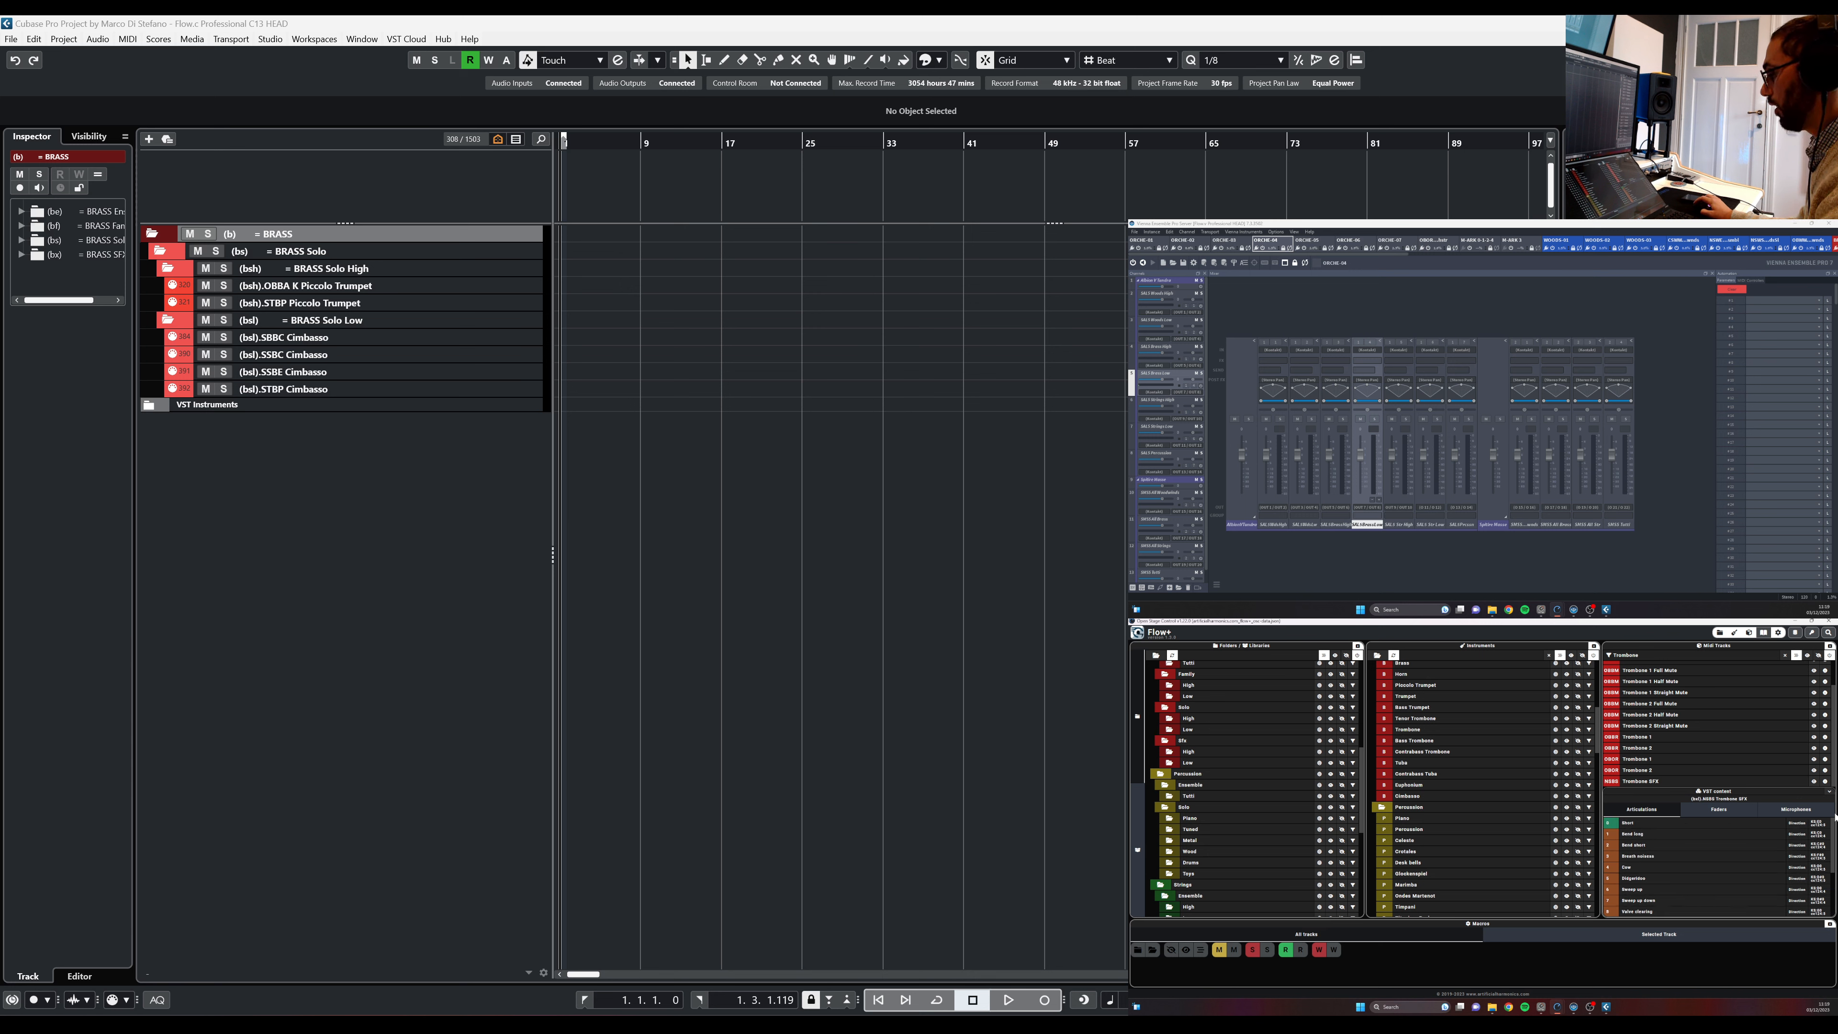
Reduce the Flow+ layout to the articulation and fader controls, and view the articulations alone before bringing the faders back
{"action": "left_click", "coordinate": [1763, 634]}
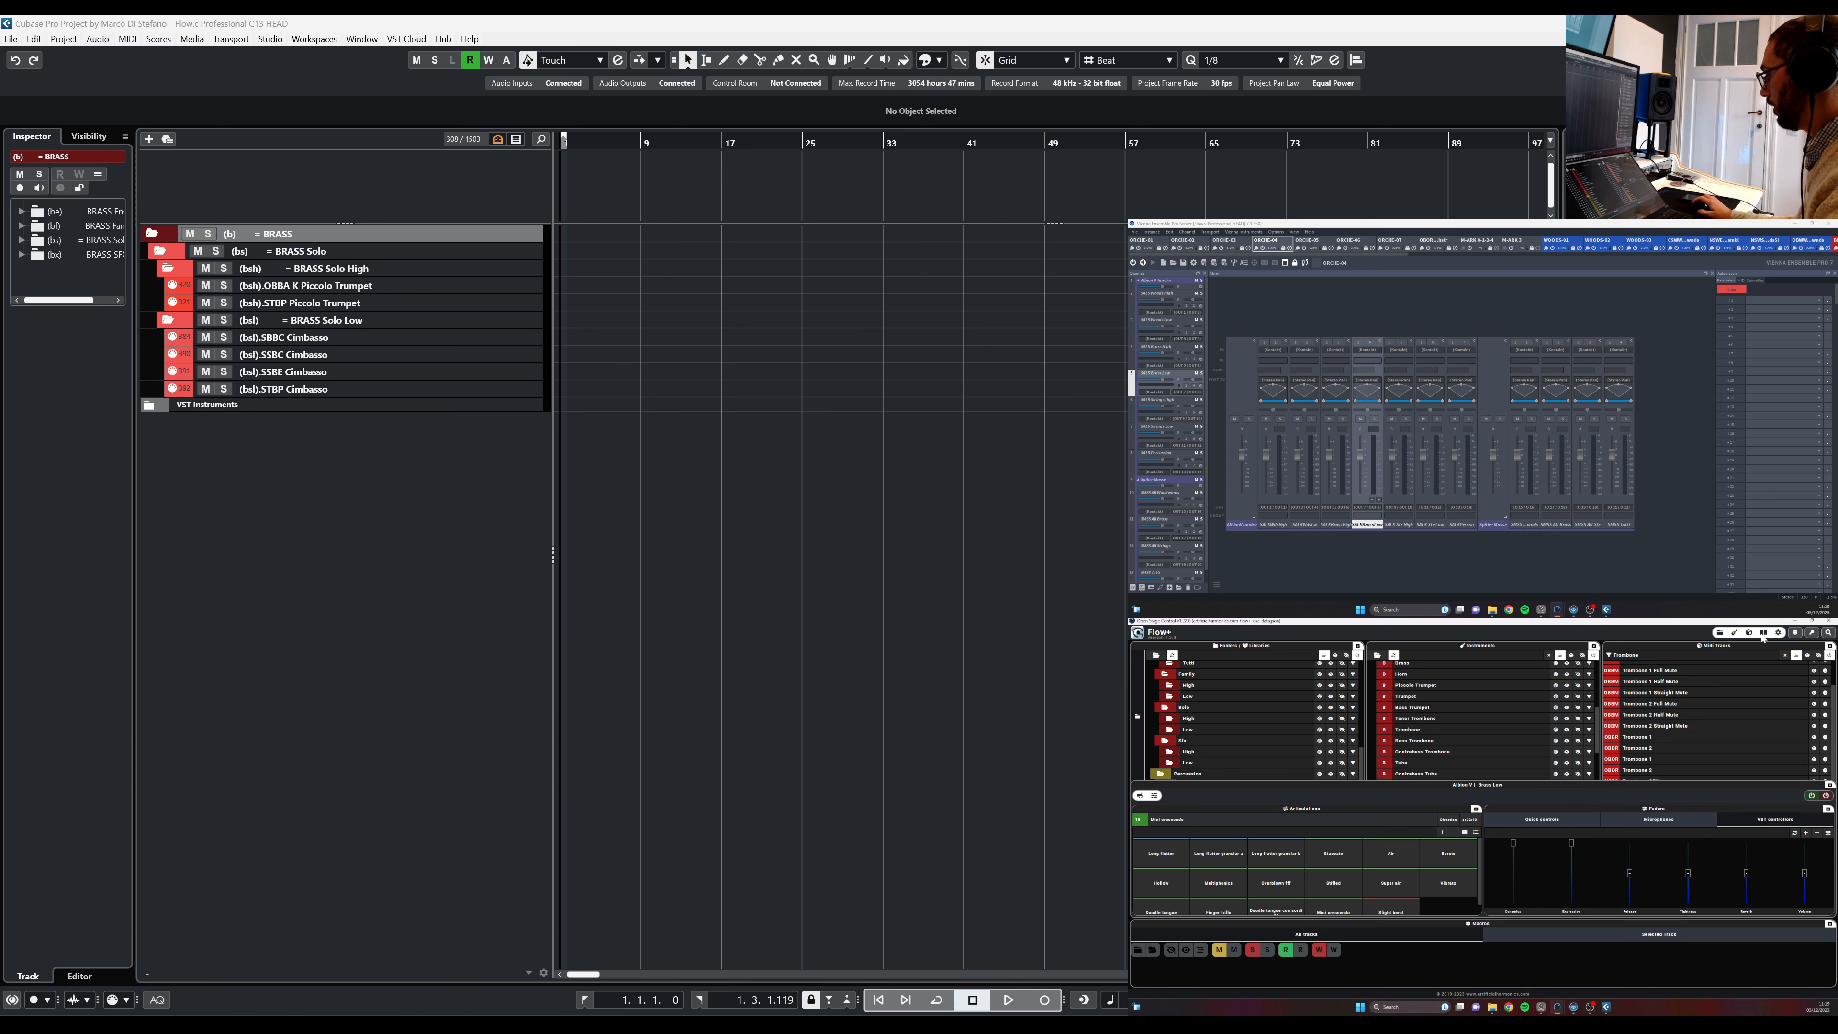
{"action": "left_click", "coordinate": [1721, 634]}
{"action": "left_click", "coordinate": [1736, 634]}
{"action": "left_click", "coordinate": [1752, 635]}
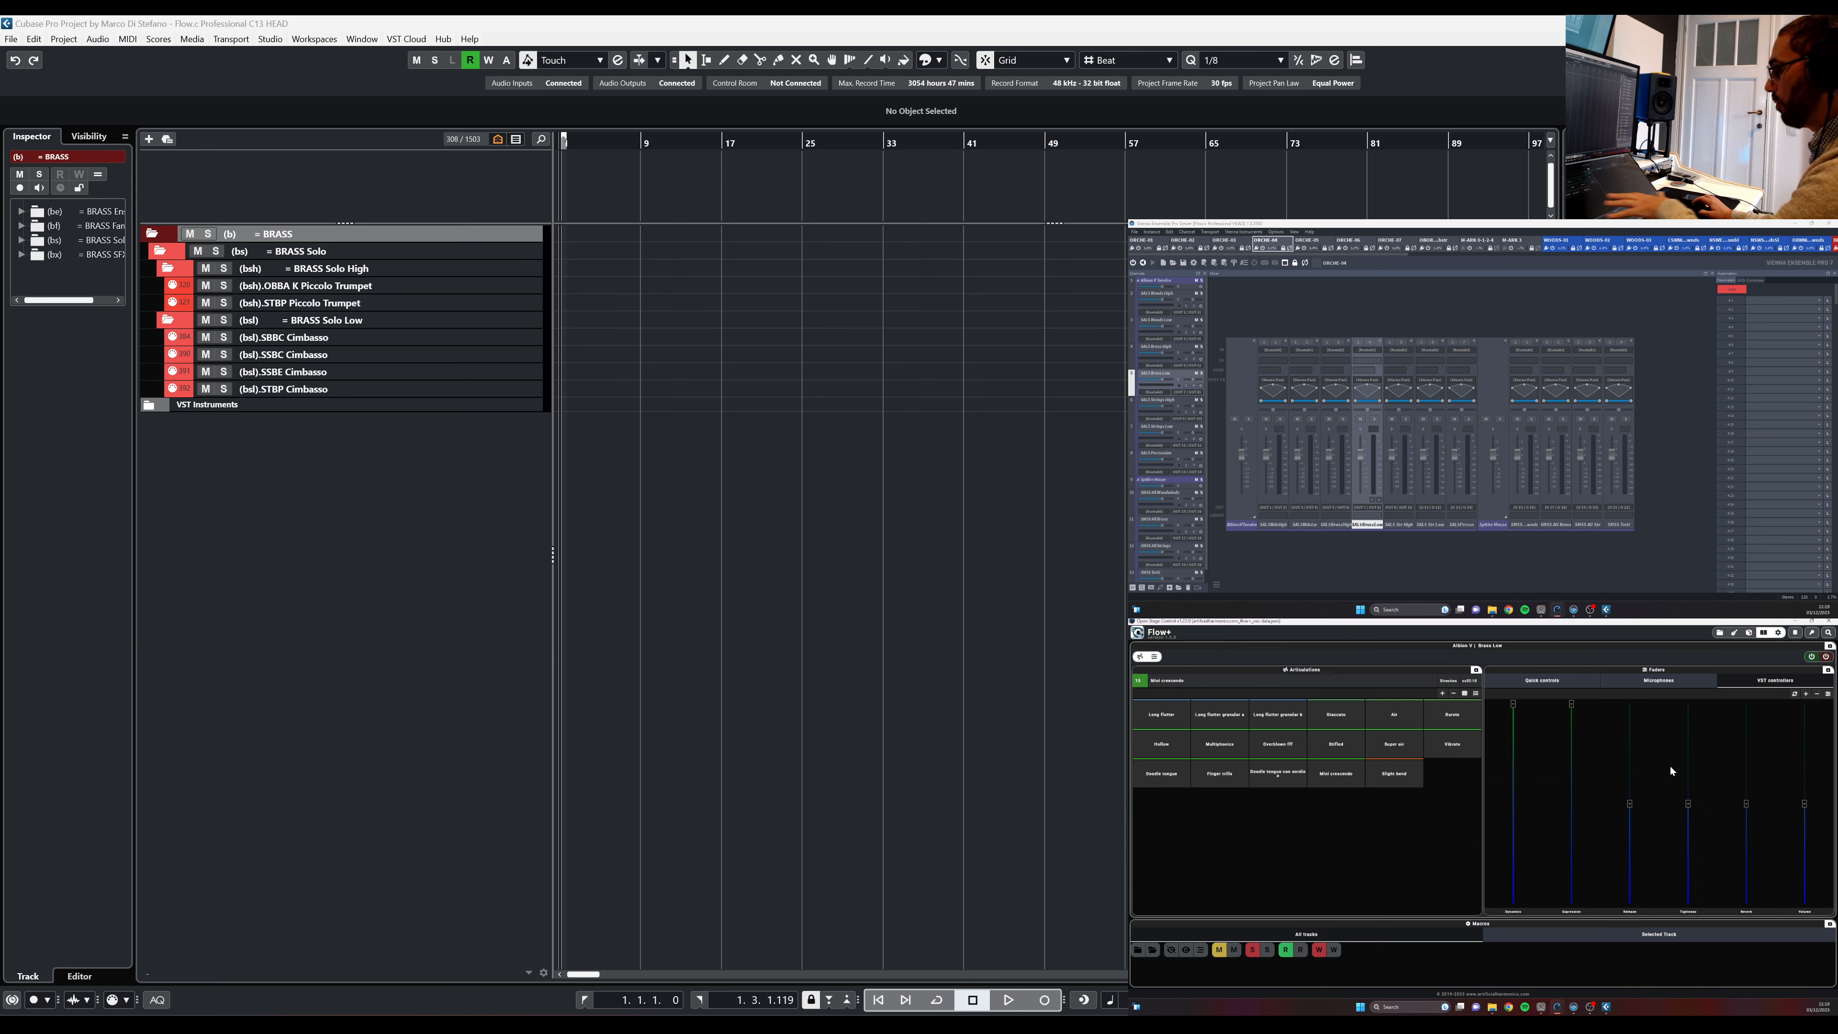
{"action": "left_click", "coordinate": [1829, 671]}
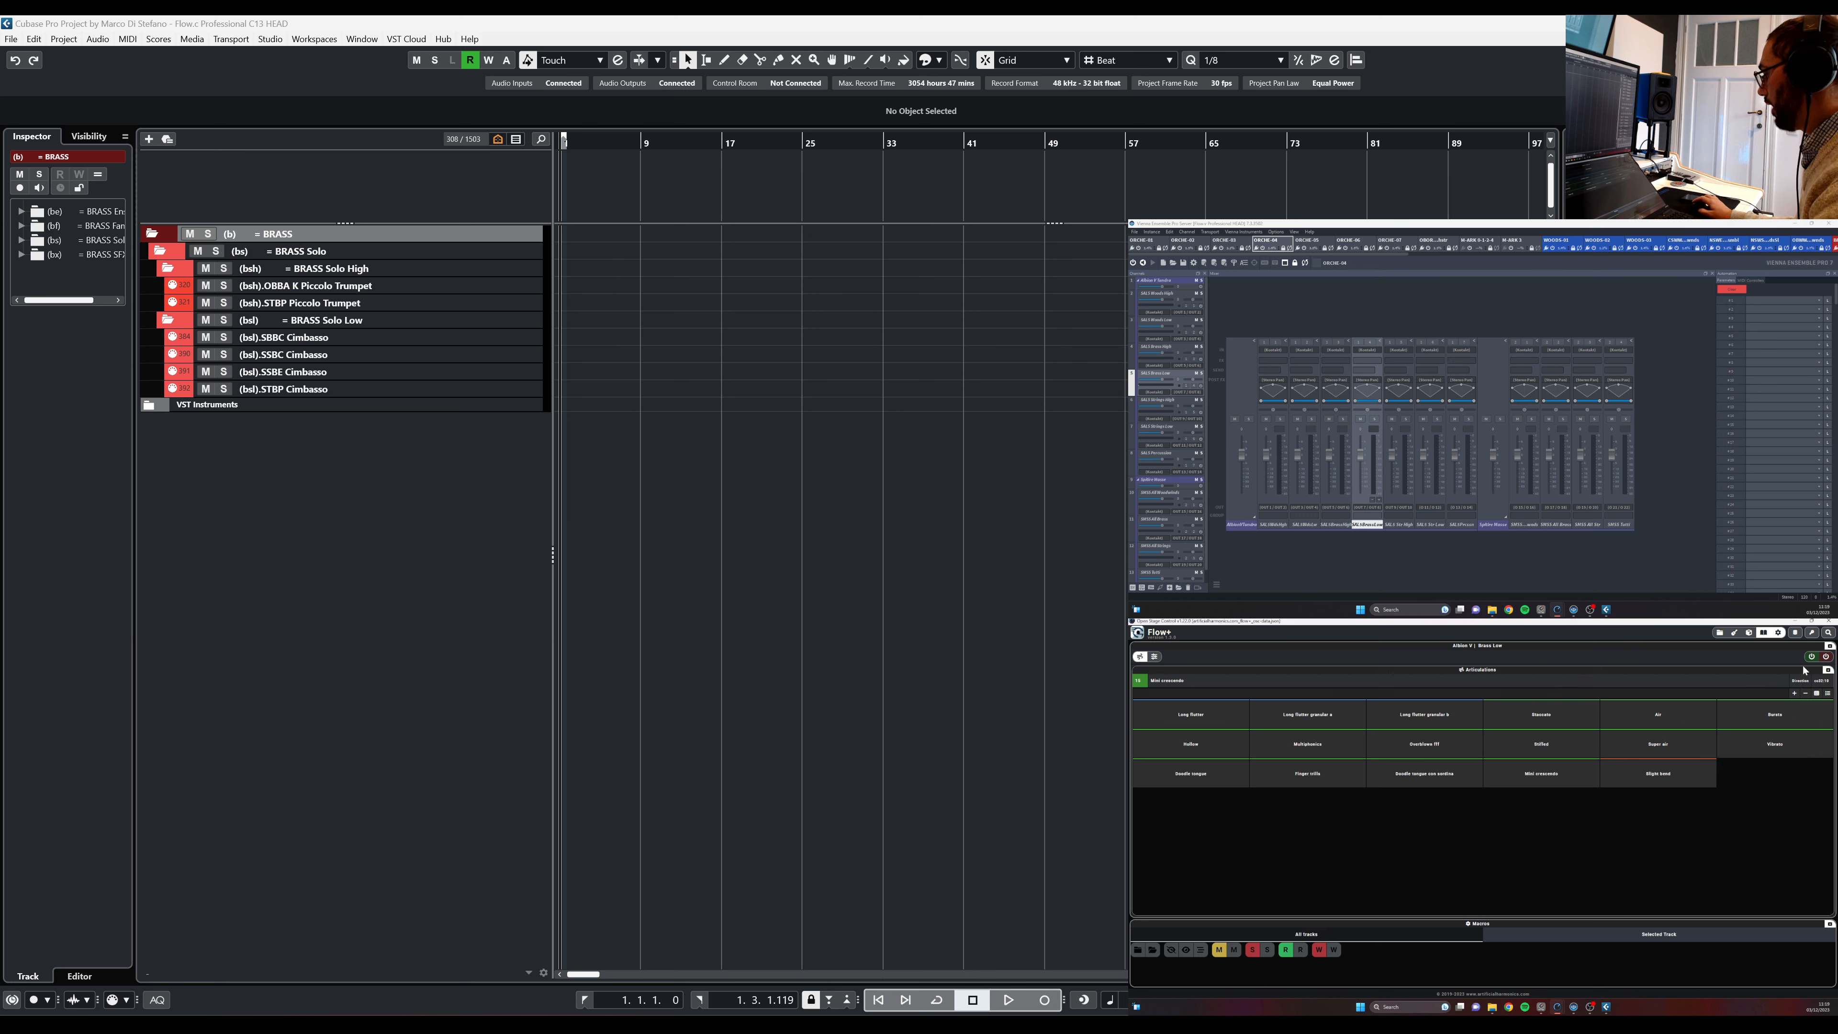
{"action": "left_click", "coordinate": [1154, 657]}
View the folder list and the full instrument list each on its own, and restore the layout with all panes
{"action": "left_click", "coordinate": [1720, 633]}
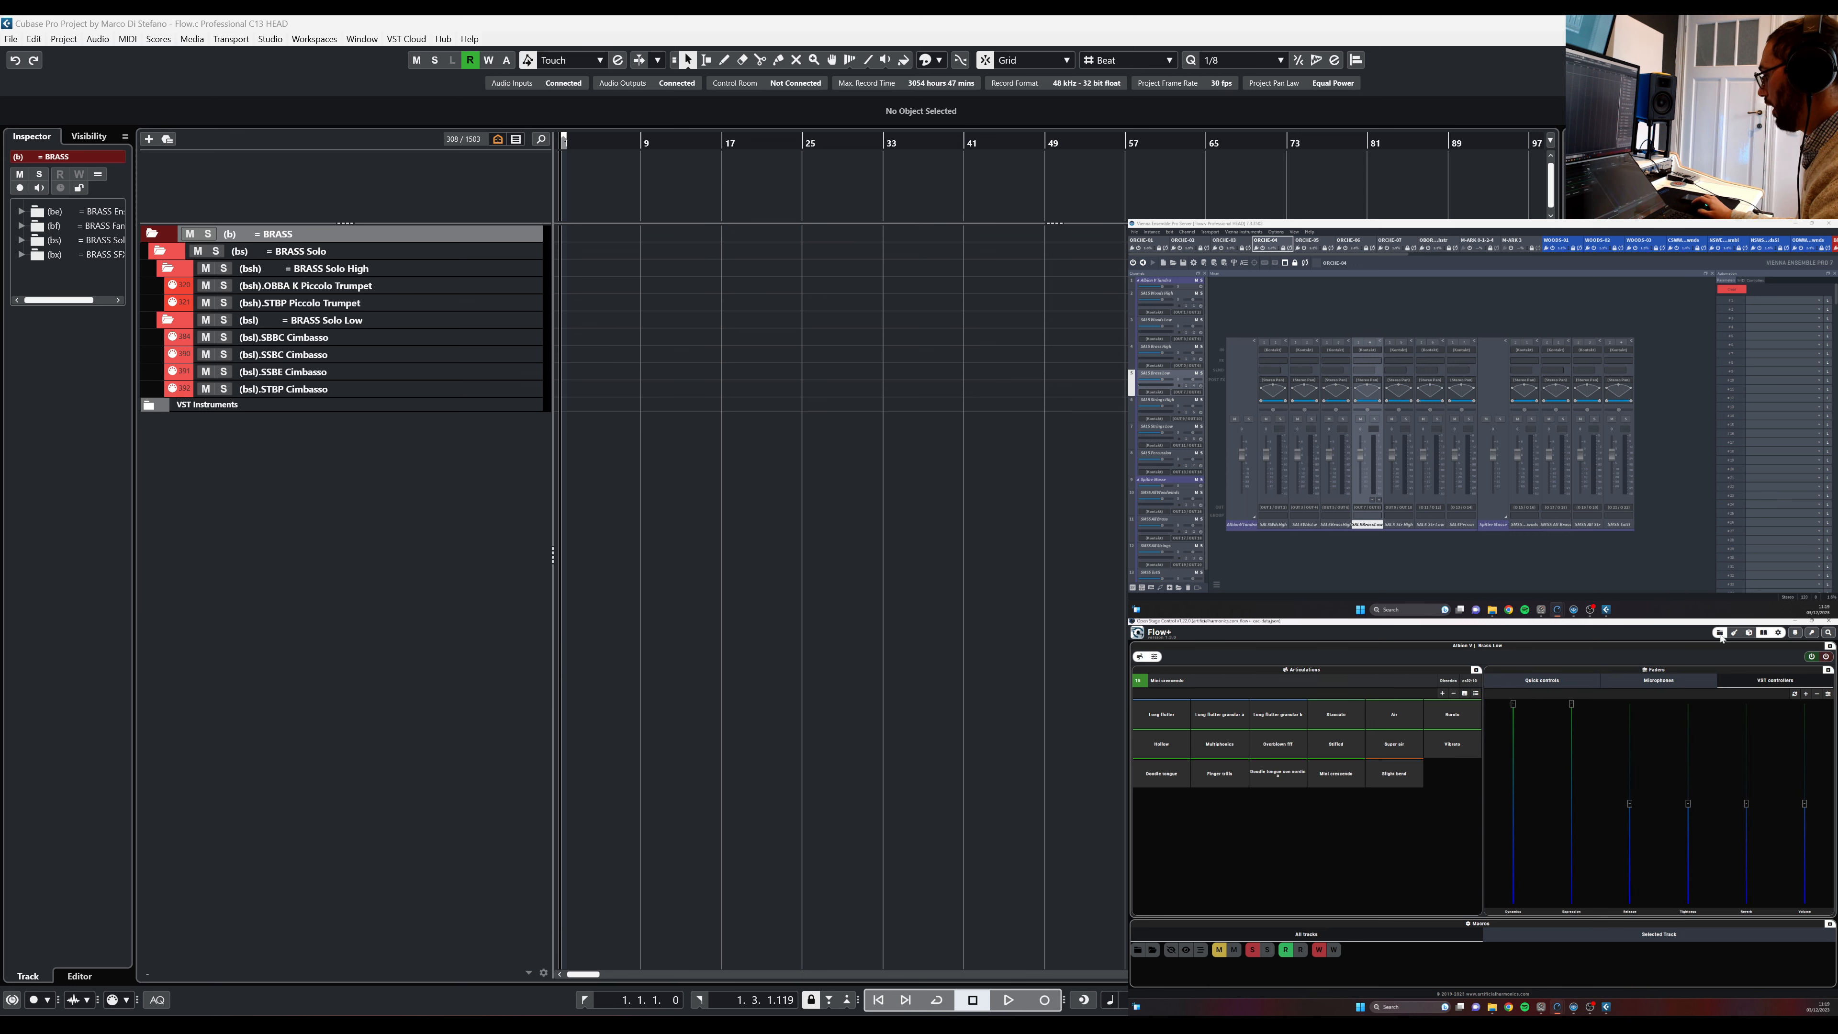
{"action": "left_click", "coordinate": [1764, 633]}
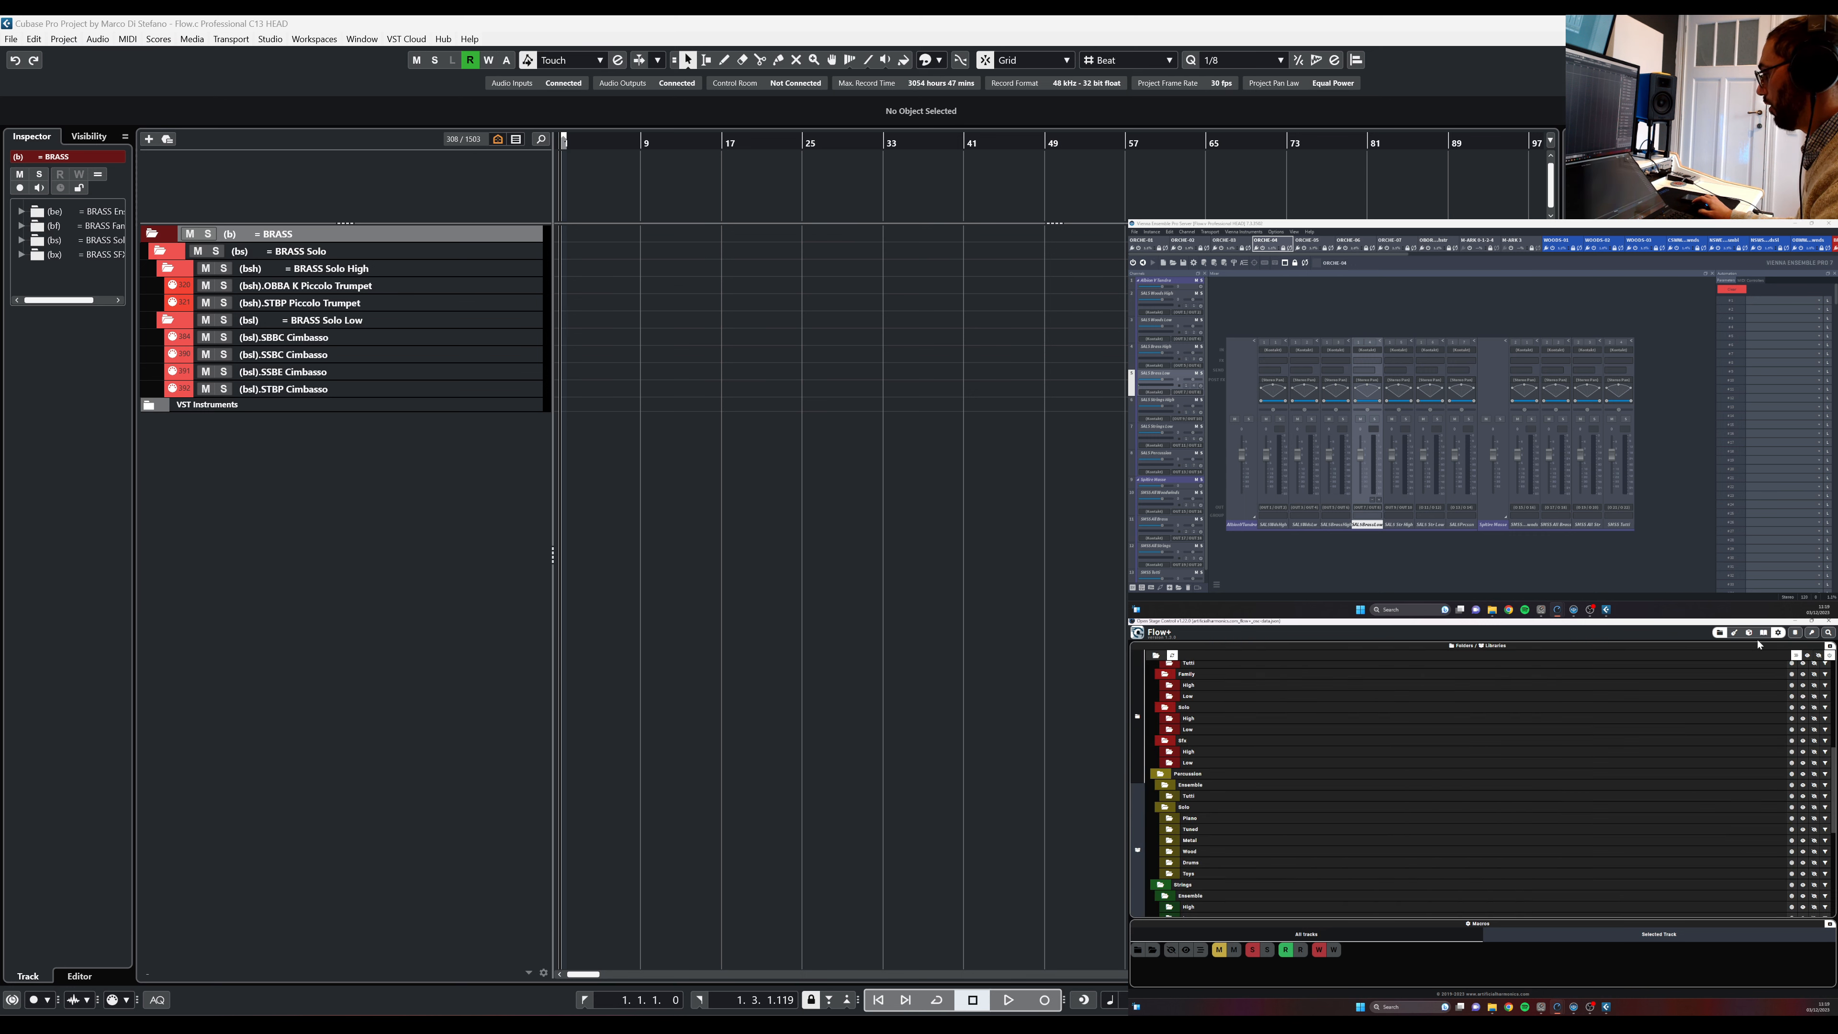
{"action": "left_click", "coordinate": [1735, 634]}
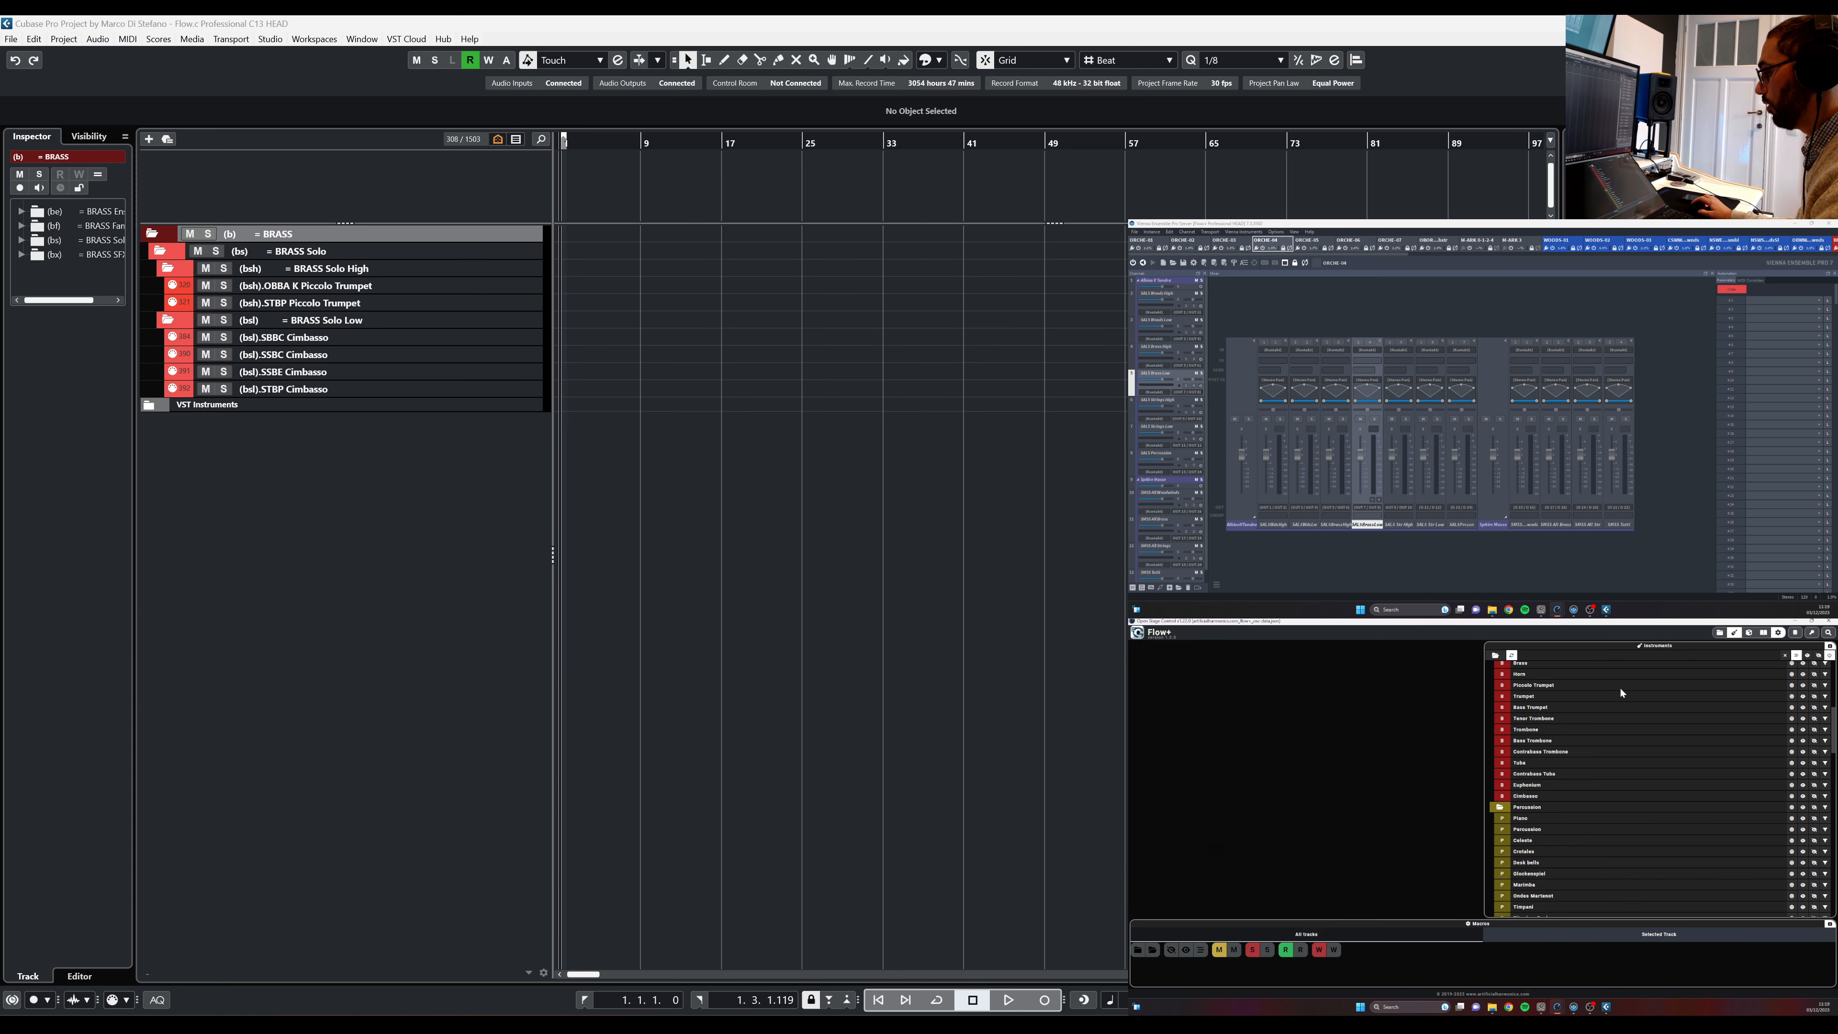
{"action": "scroll", "coordinate": [1585, 753], "scroll_direction": "up", "scroll_amount": 5}
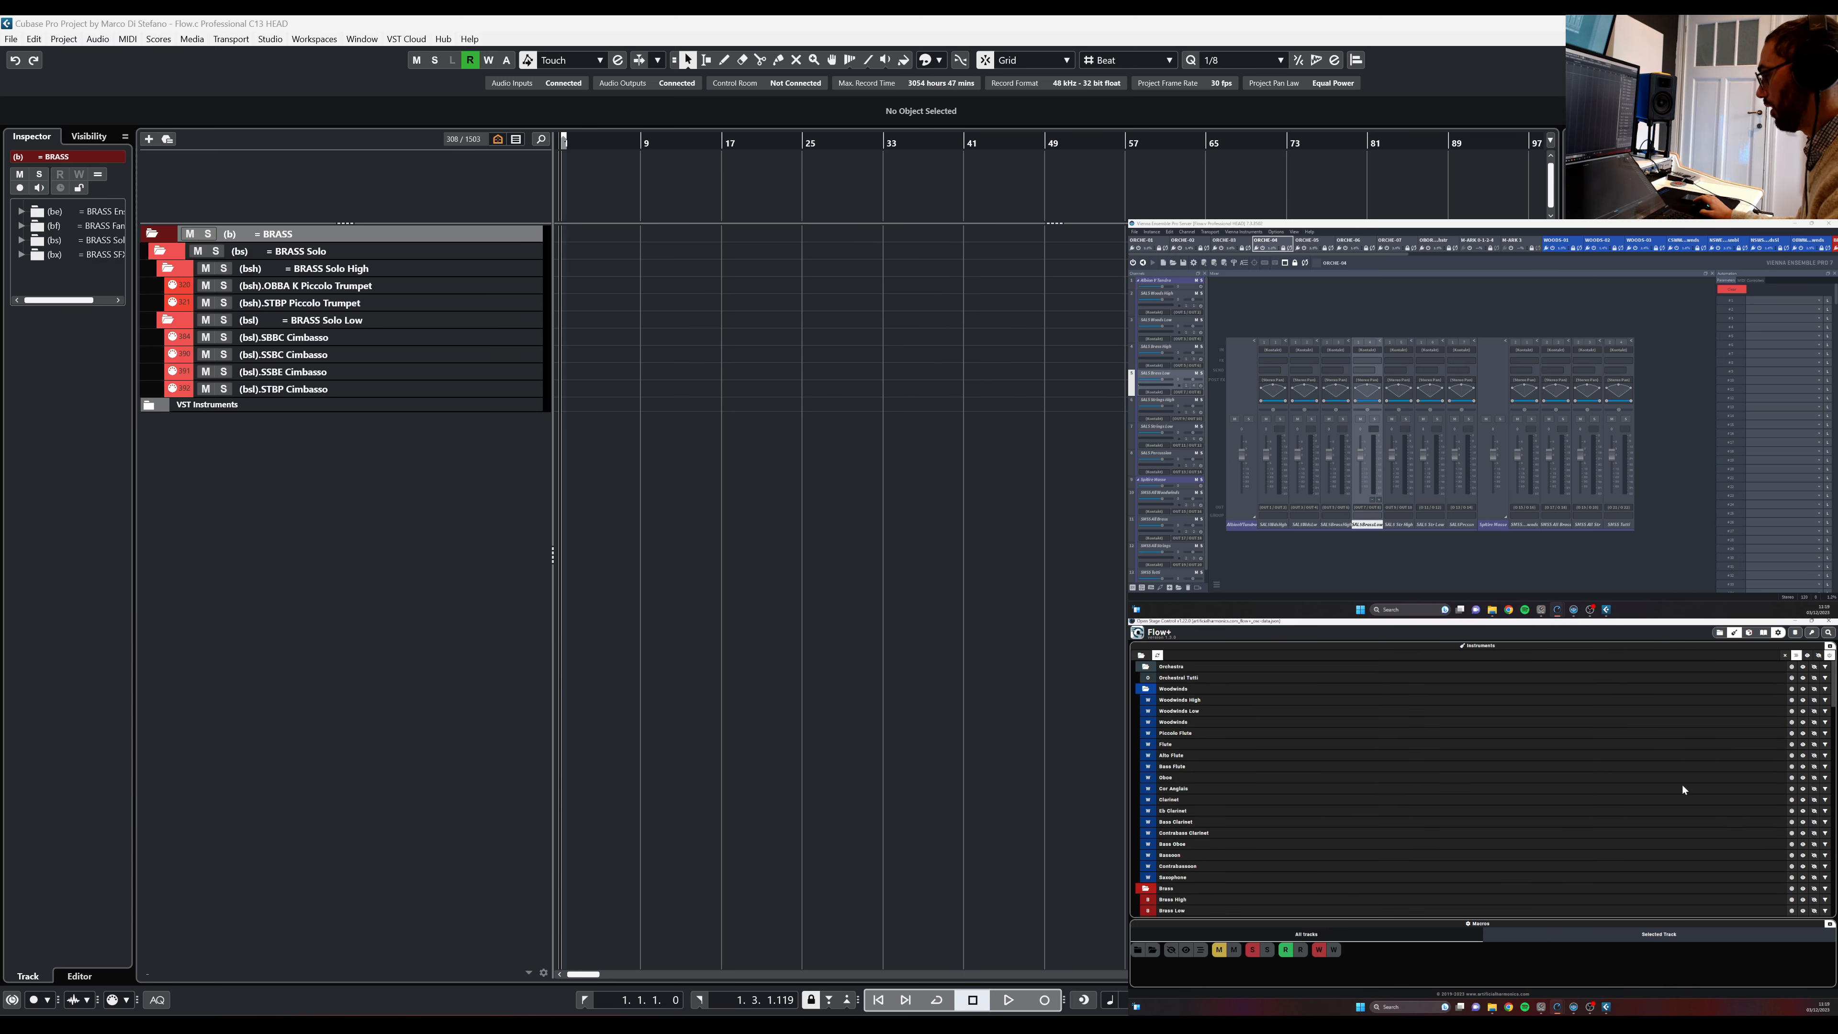
{"action": "scroll", "coordinate": [1832, 697], "scroll_direction": "down", "scroll_amount": 15}
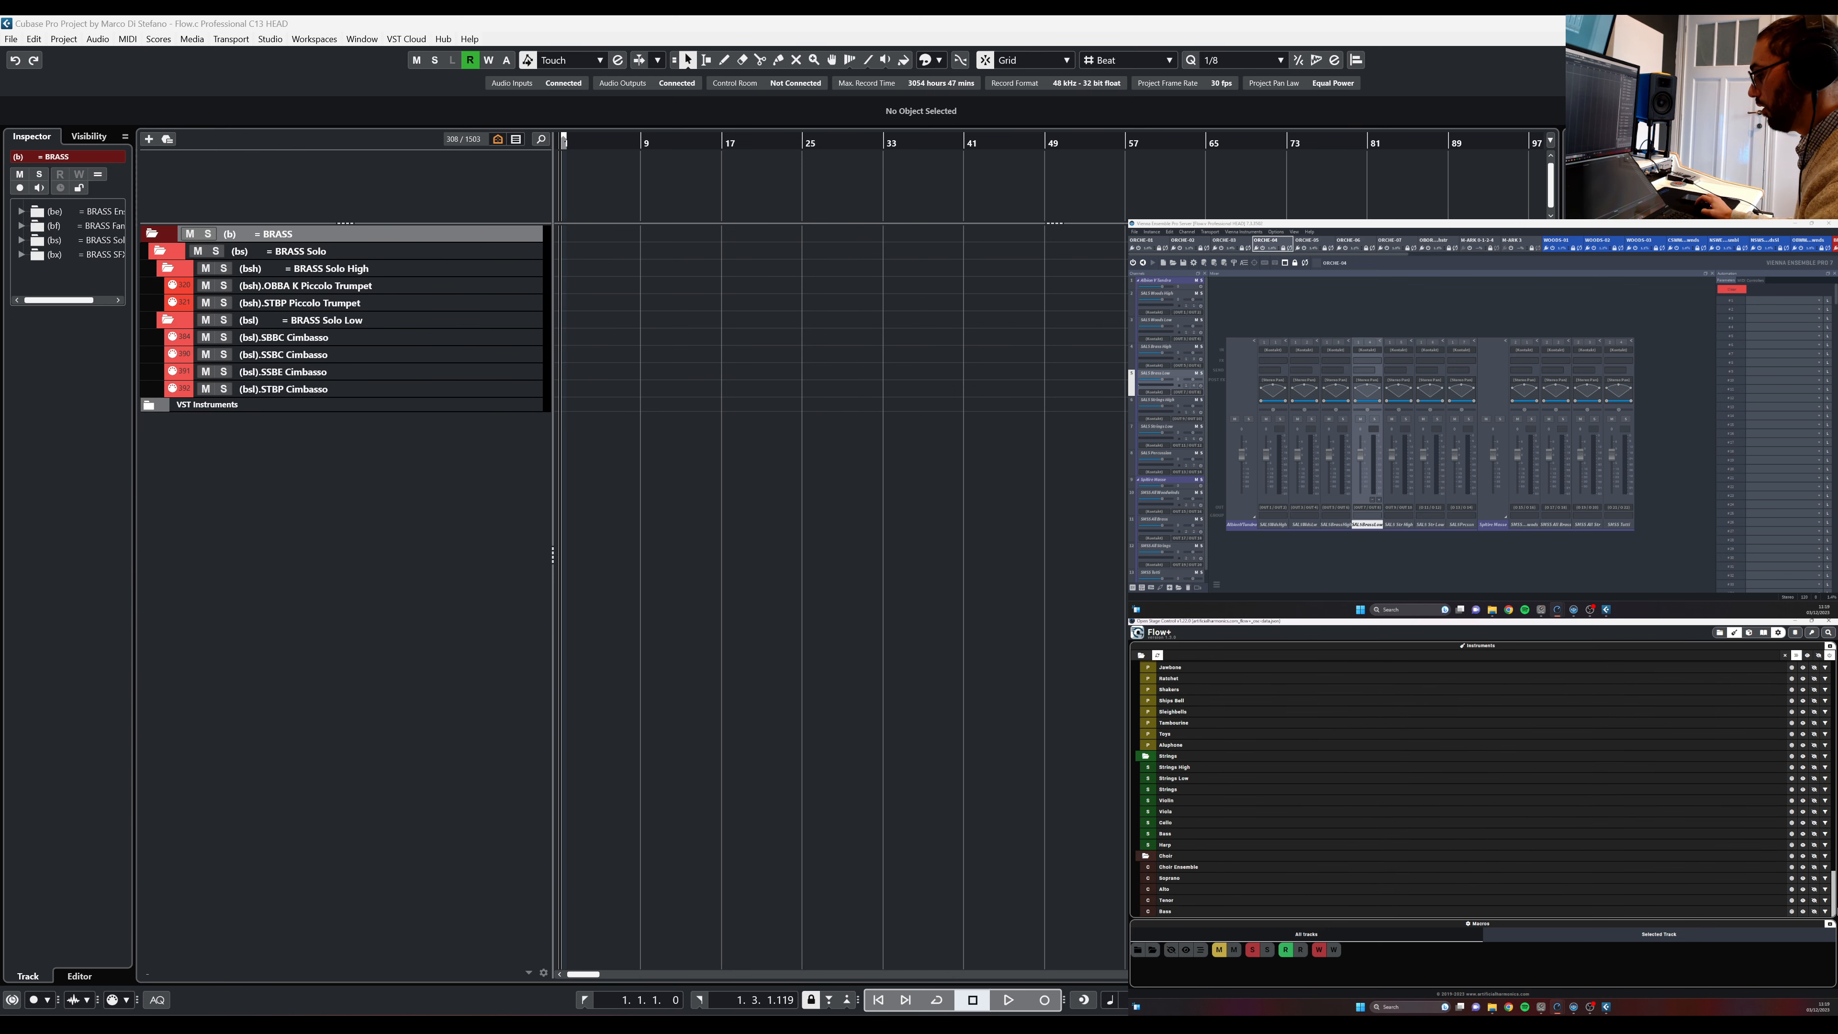
{"action": "scroll", "coordinate": [1832, 696], "scroll_direction": "up", "scroll_amount": 15}
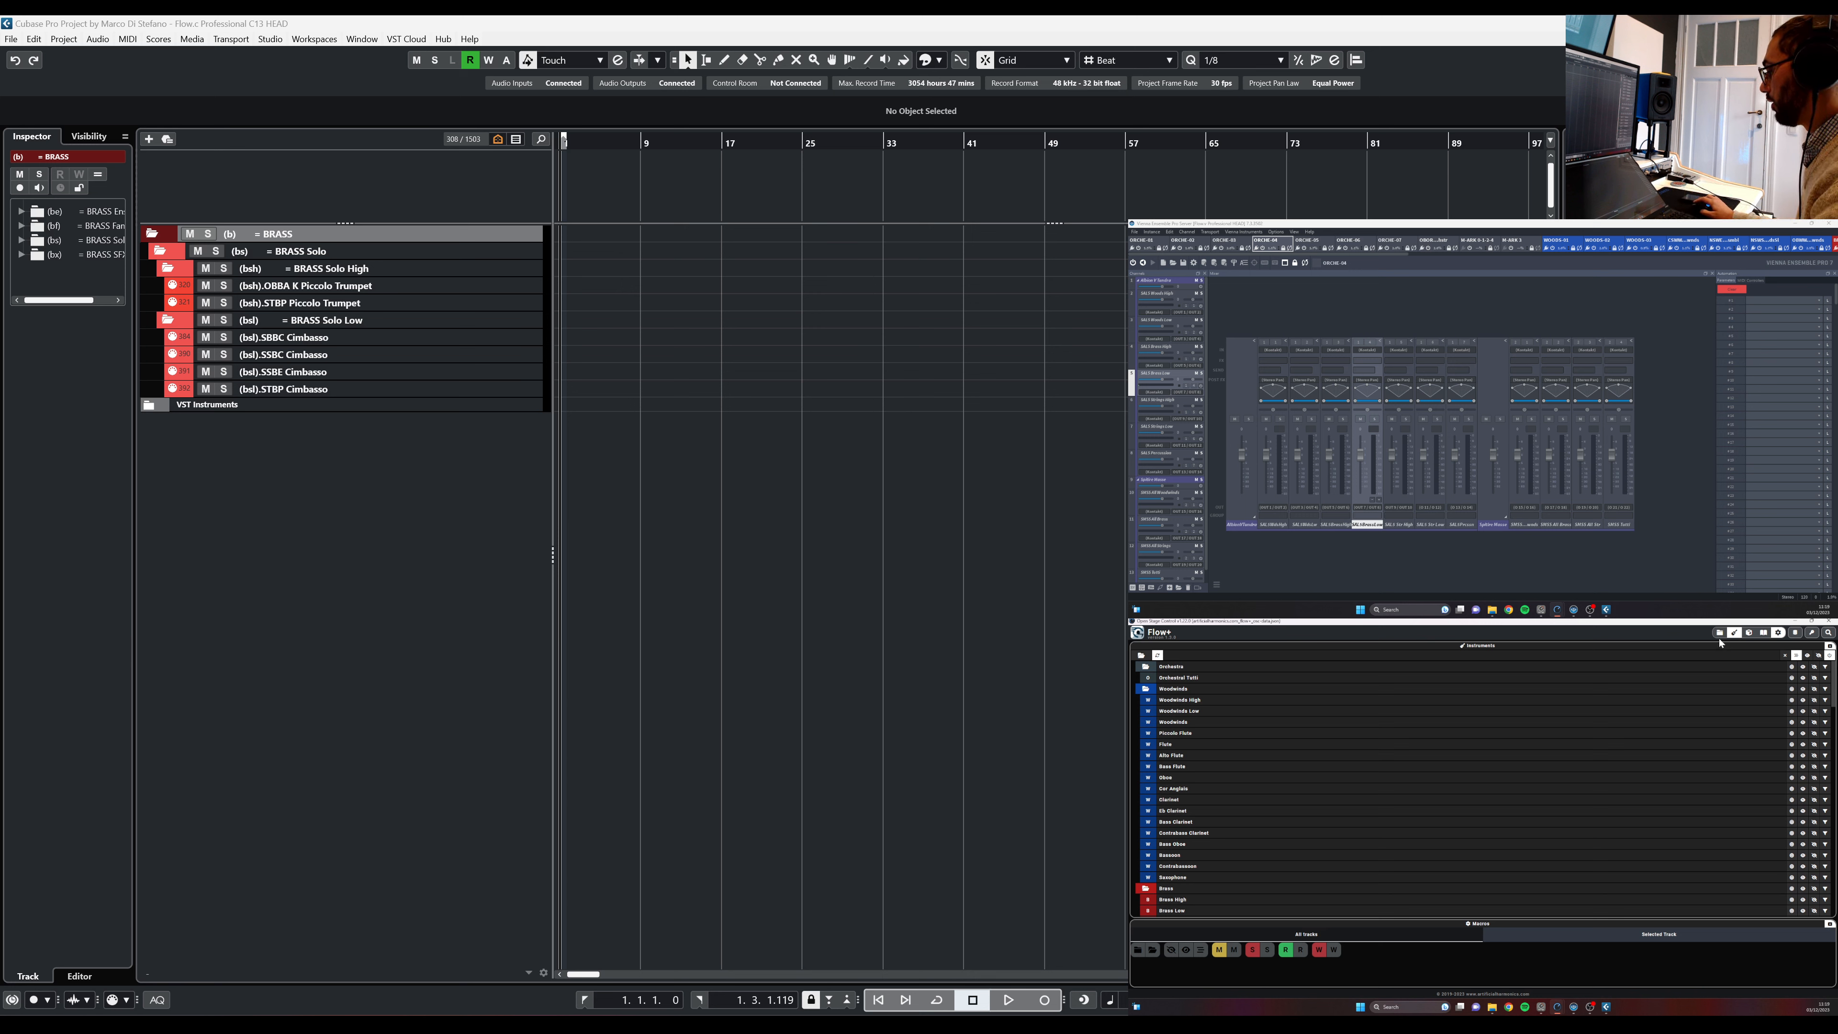
{"action": "left_click", "coordinate": [1764, 633]}
{"action": "left_click", "coordinate": [1765, 634]}
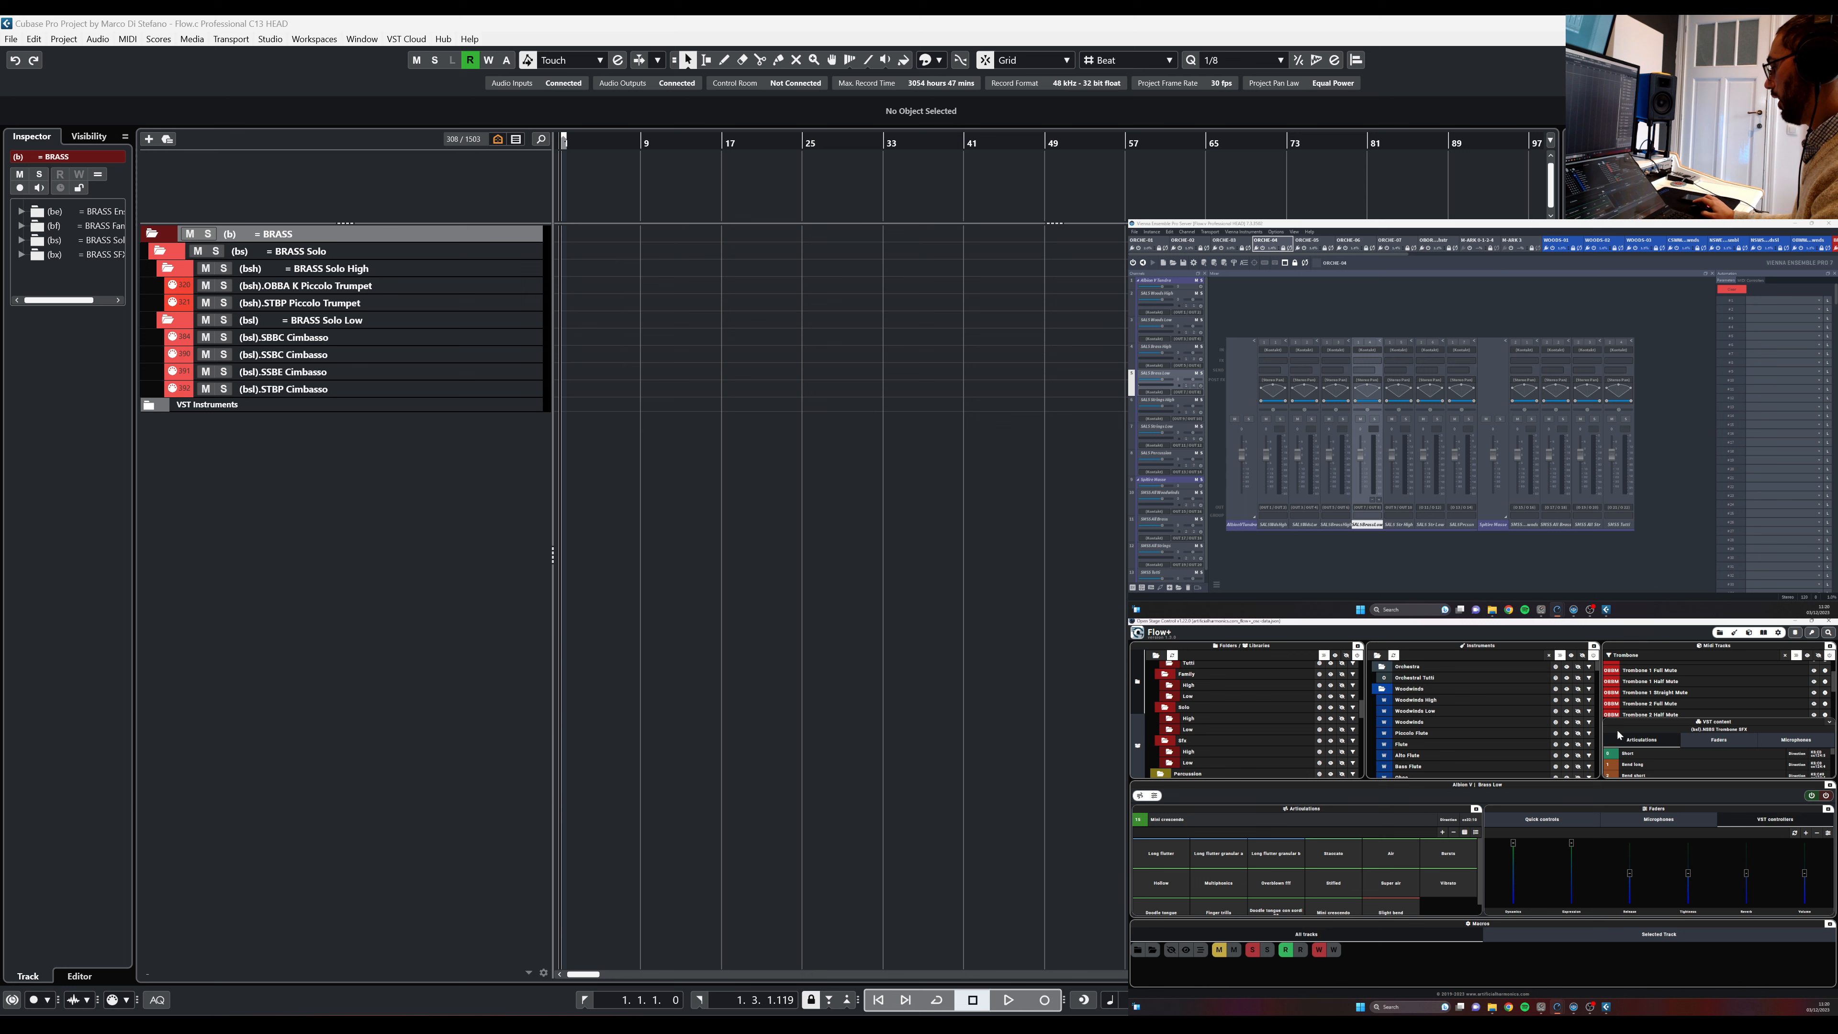
Open the Flow+ search, look up "bend" and browse the matching articulations
{"action": "left_click", "coordinate": [1829, 633]}
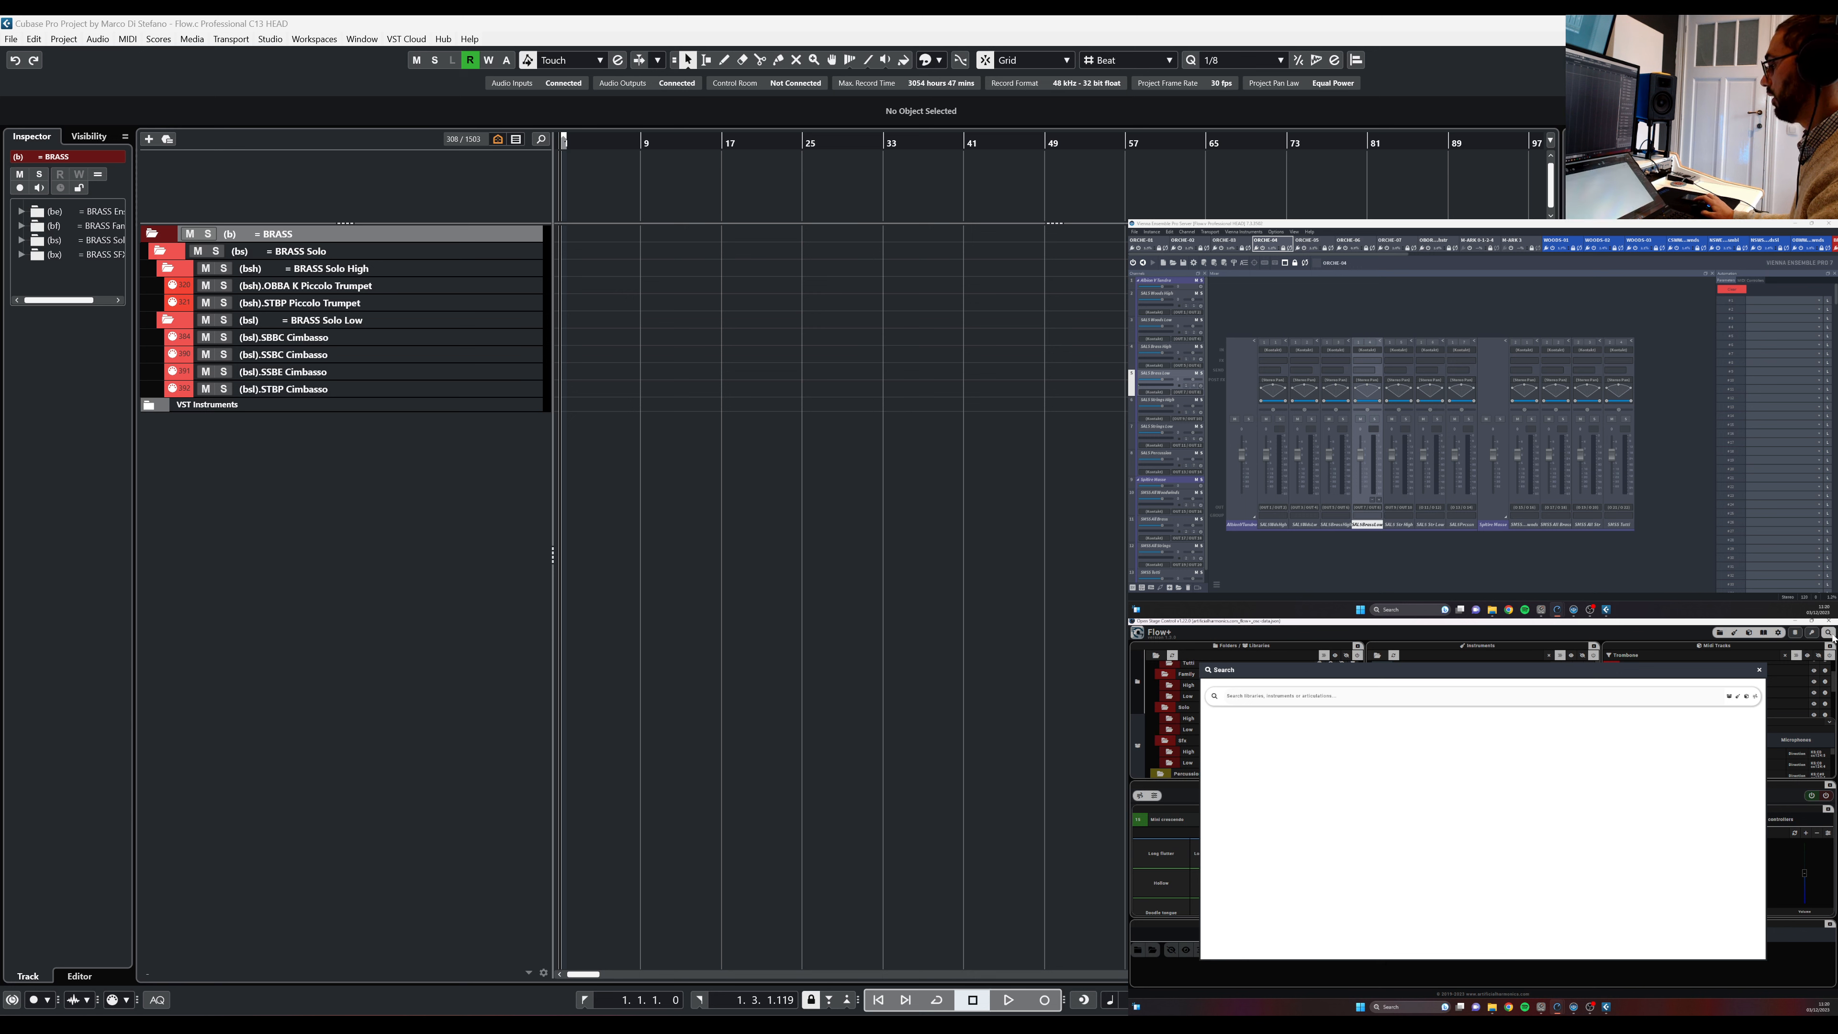
{"action": "left_click", "coordinate": [1414, 695]}
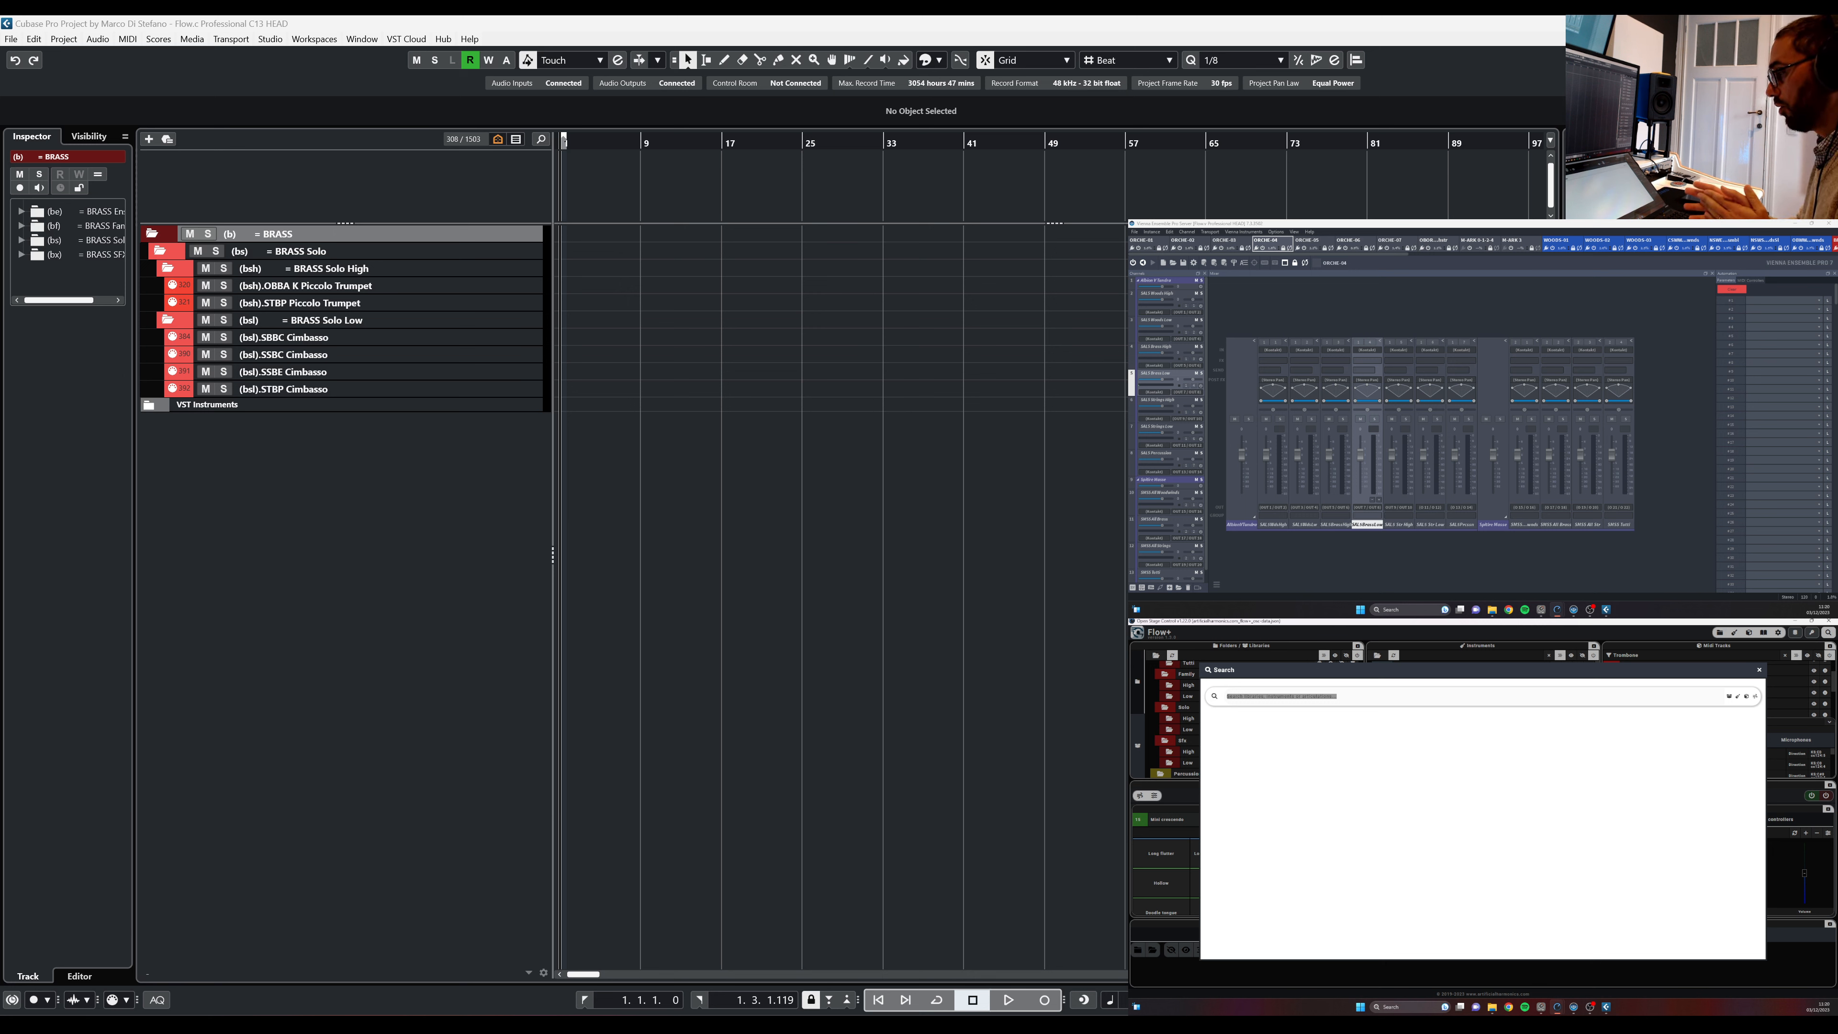
{"action": "type", "text": "bs"}
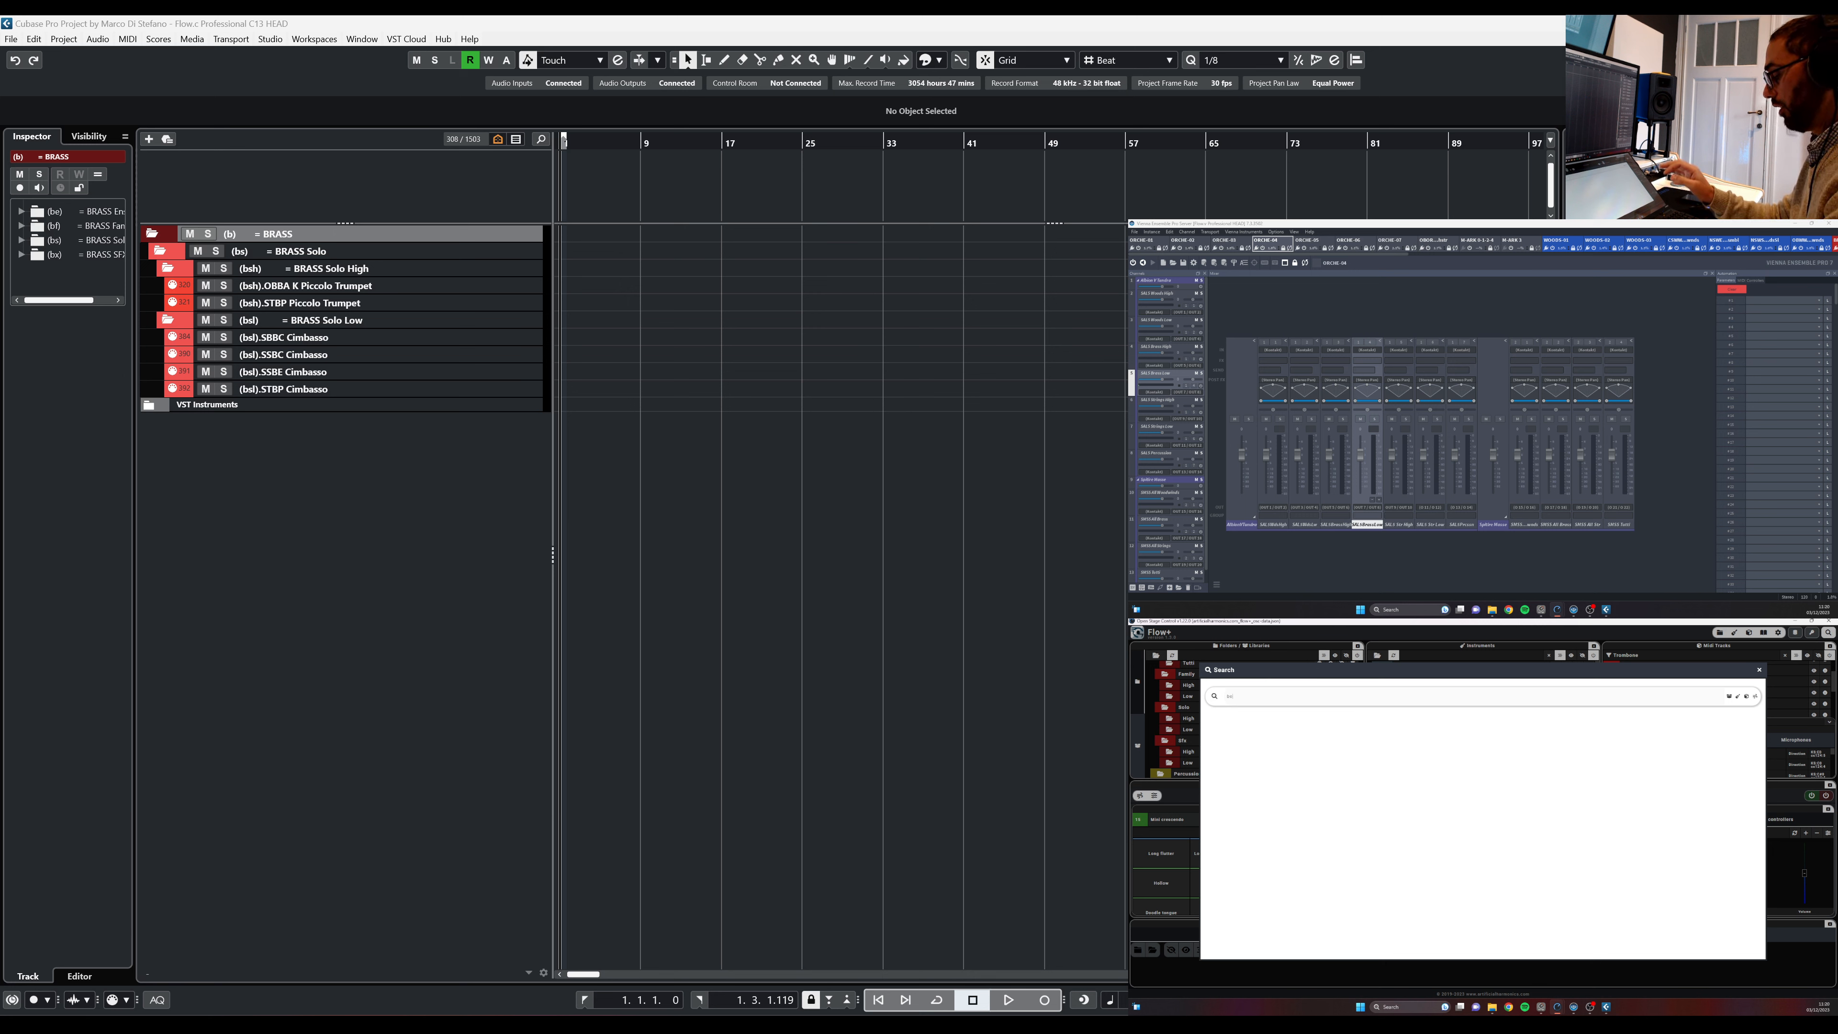
{"action": "key", "text": "Return"}
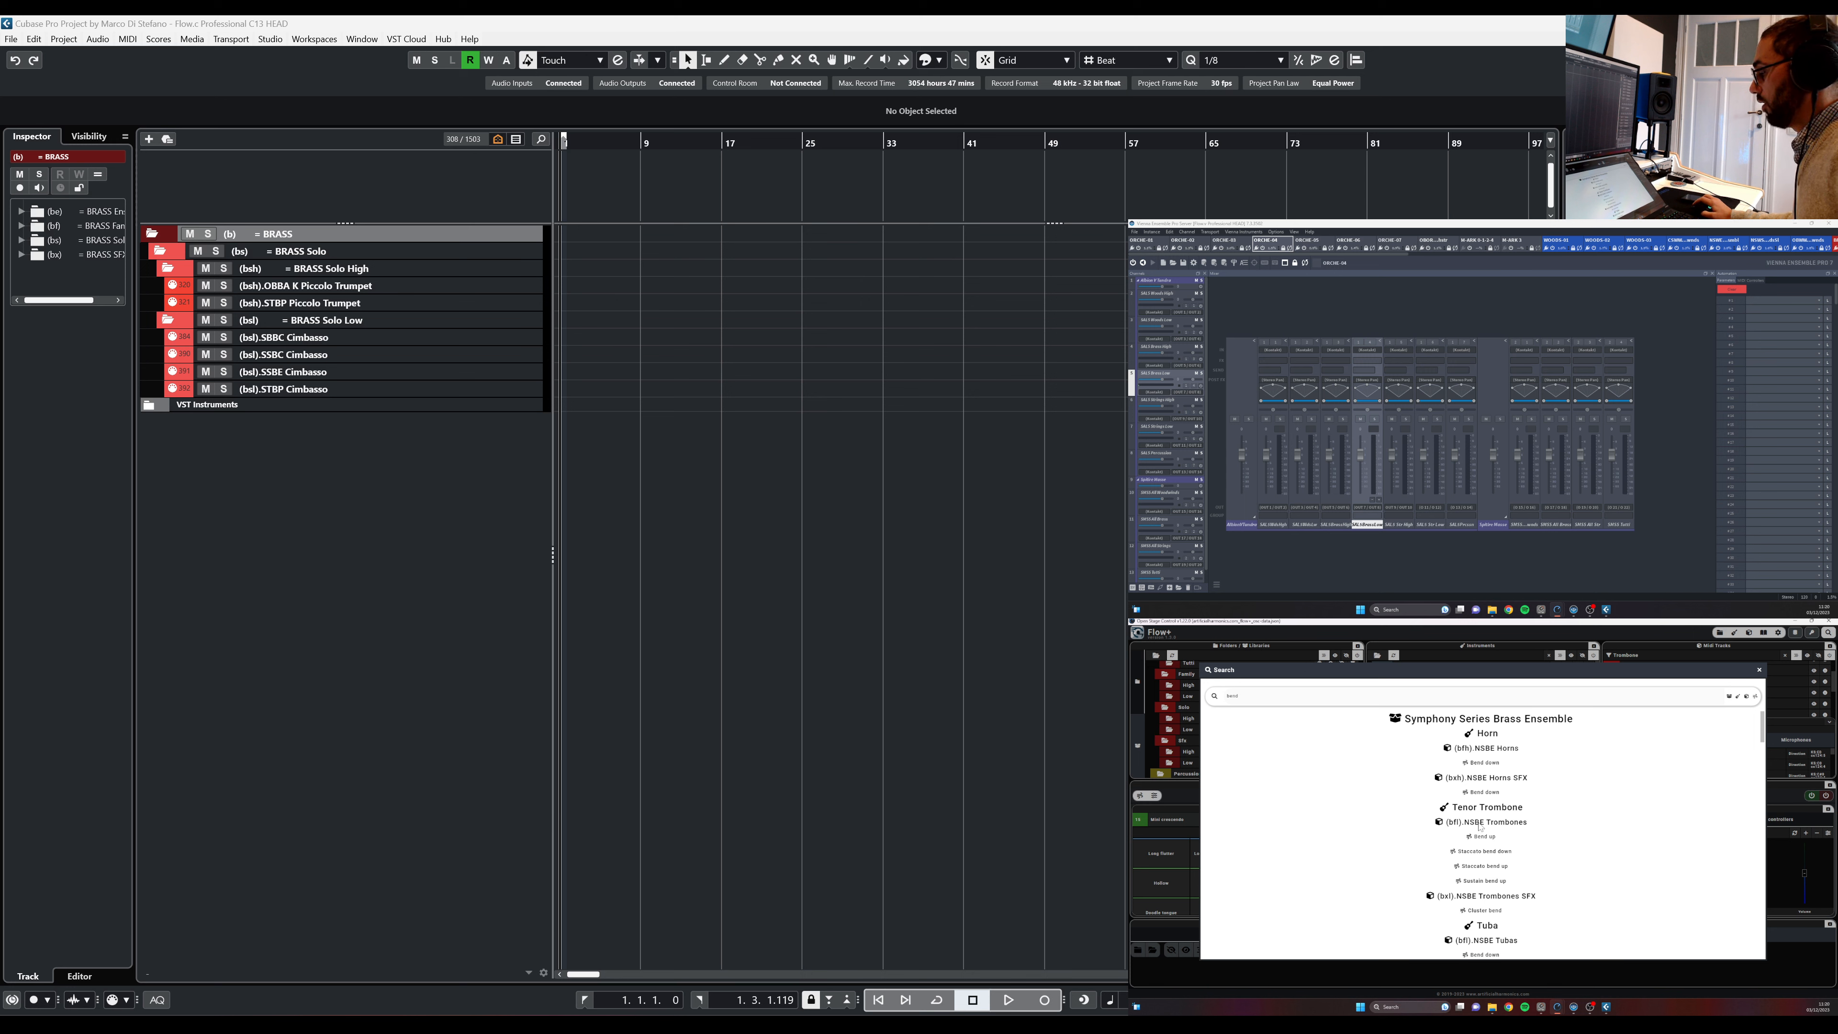
{"action": "scroll", "coordinate": [1476, 757], "scroll_direction": "down", "scroll_amount": 5}
{"action": "scroll", "coordinate": [1476, 757], "scroll_direction": "up", "scroll_amount": 6}
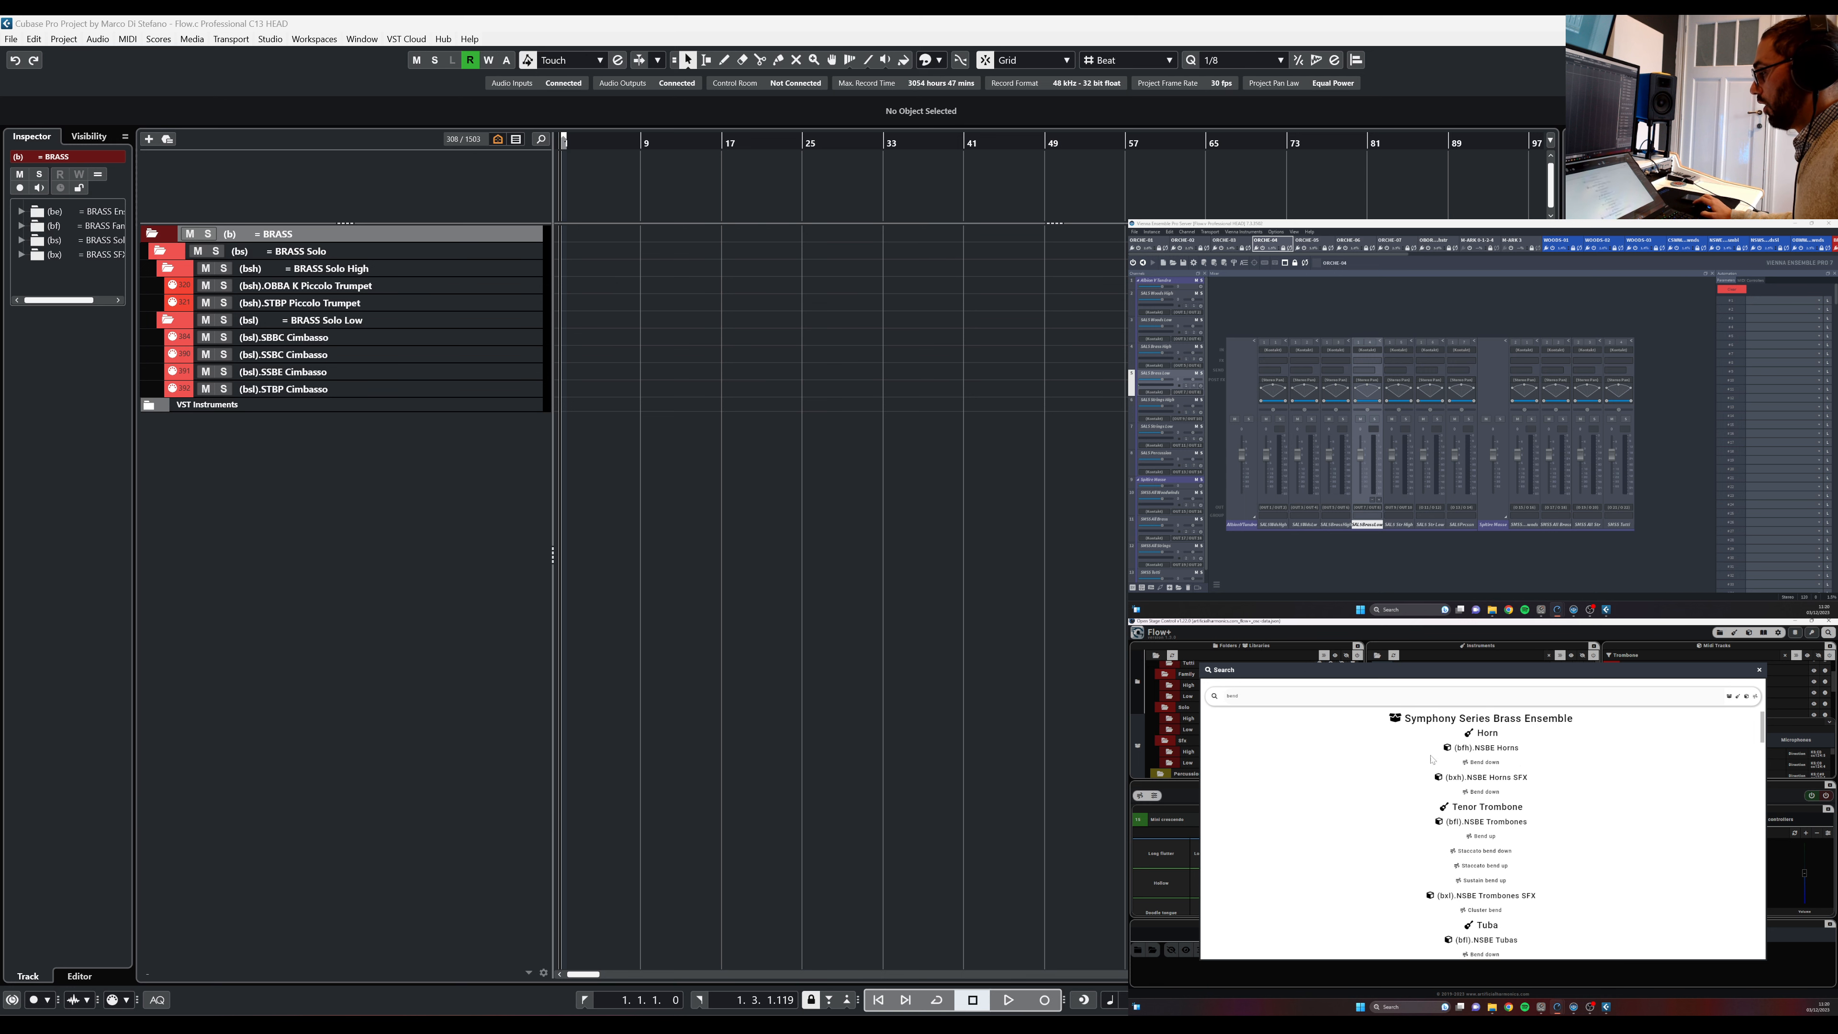
Search for "con sordino" across the libraries and look through the matching instruments and articulations
{"action": "left_click", "coordinate": [1260, 697]}
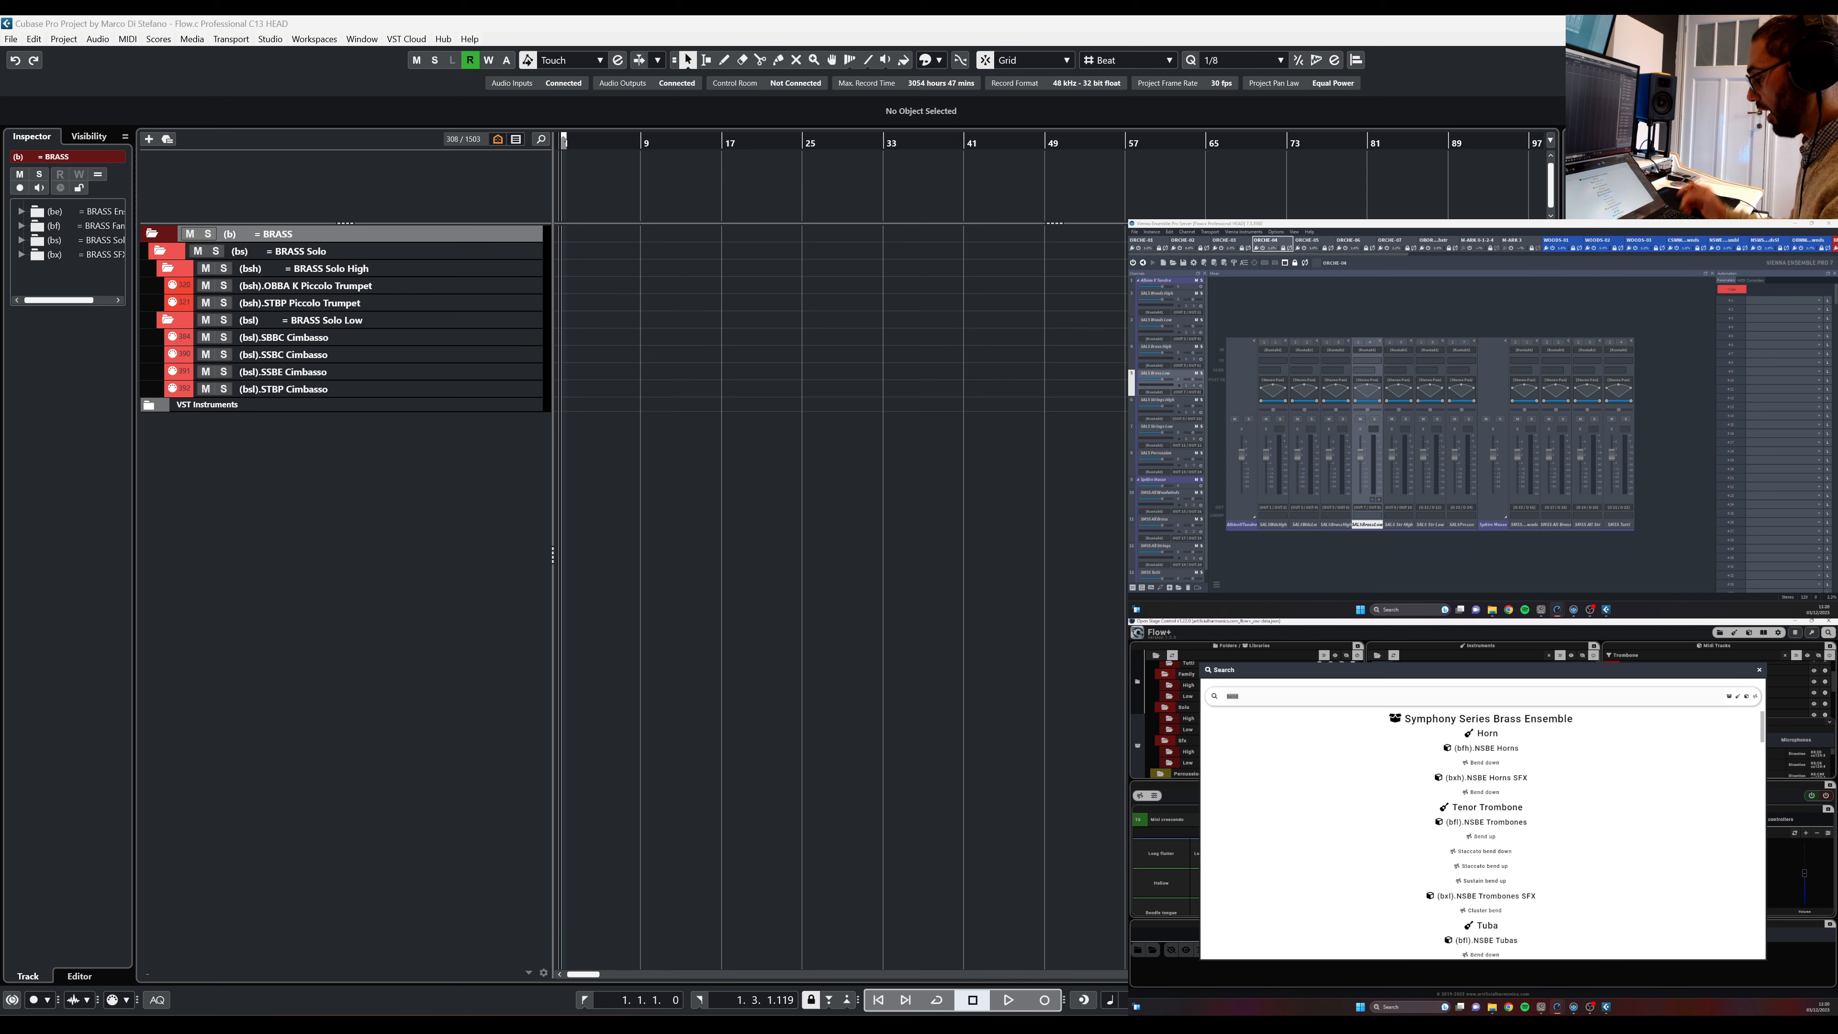
{"action": "type", "text": "sol"}
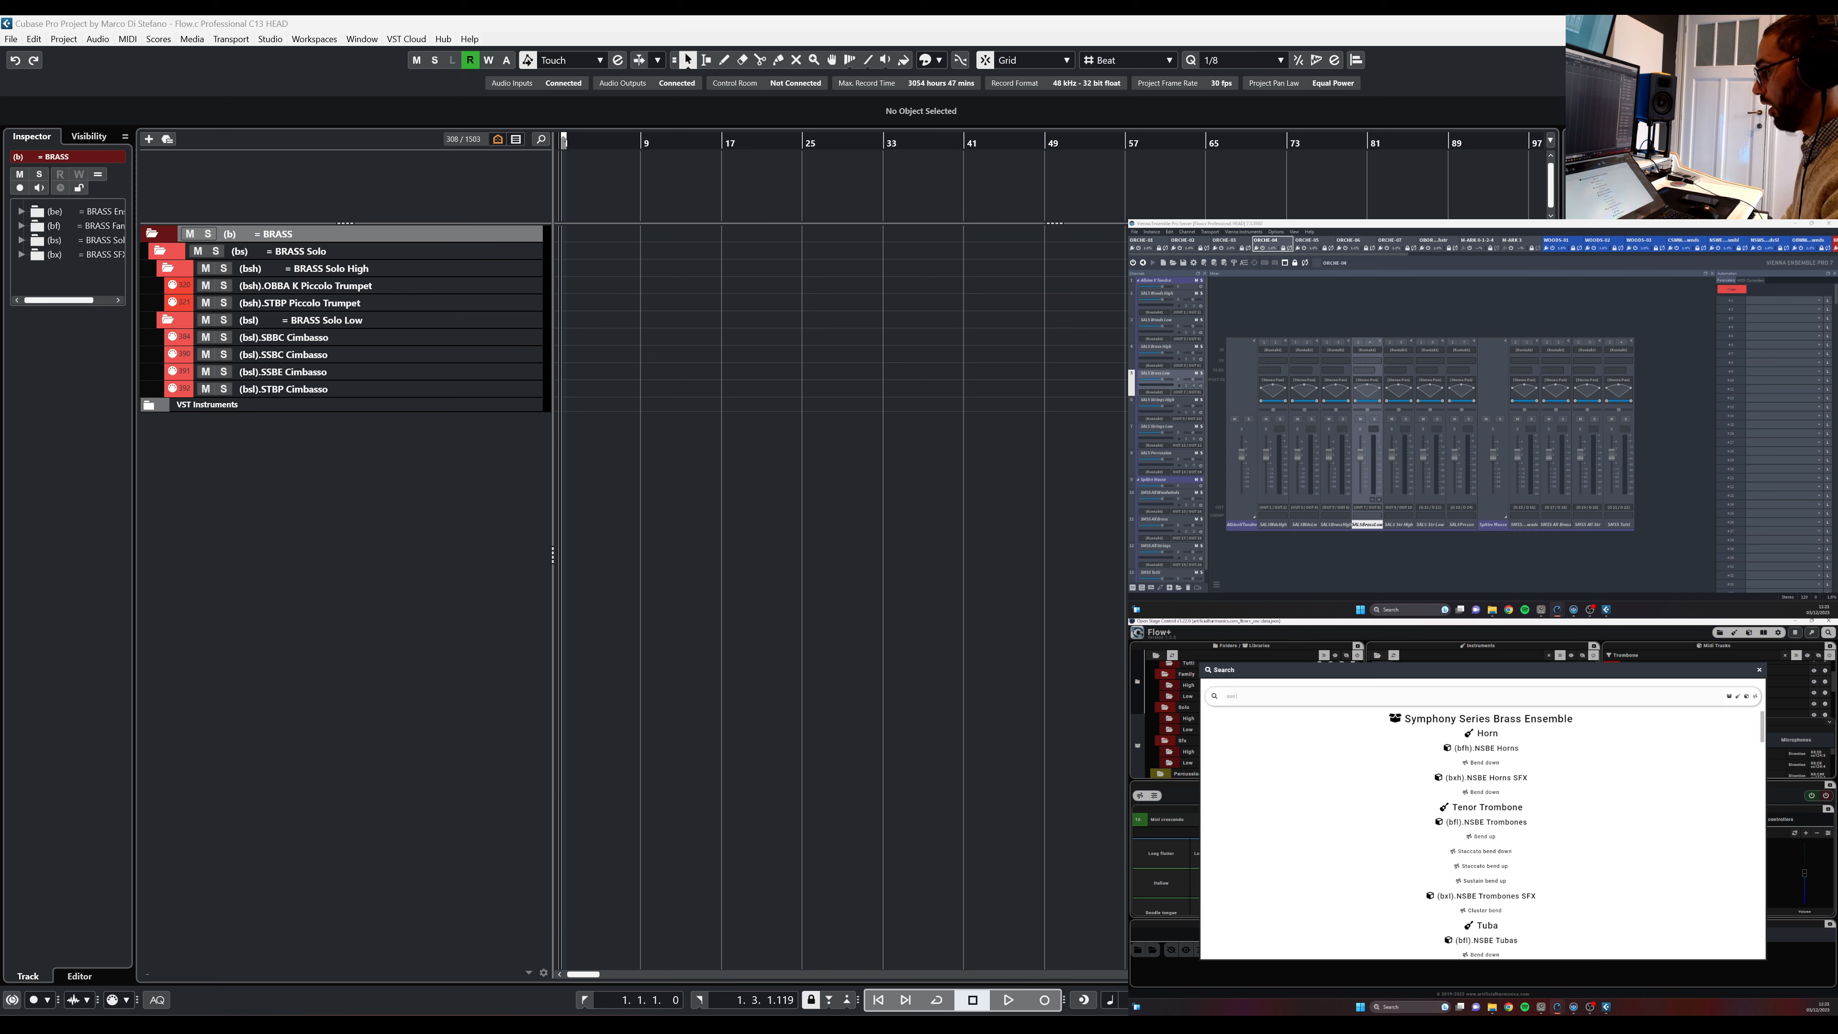
{"action": "type", "text": "no"}
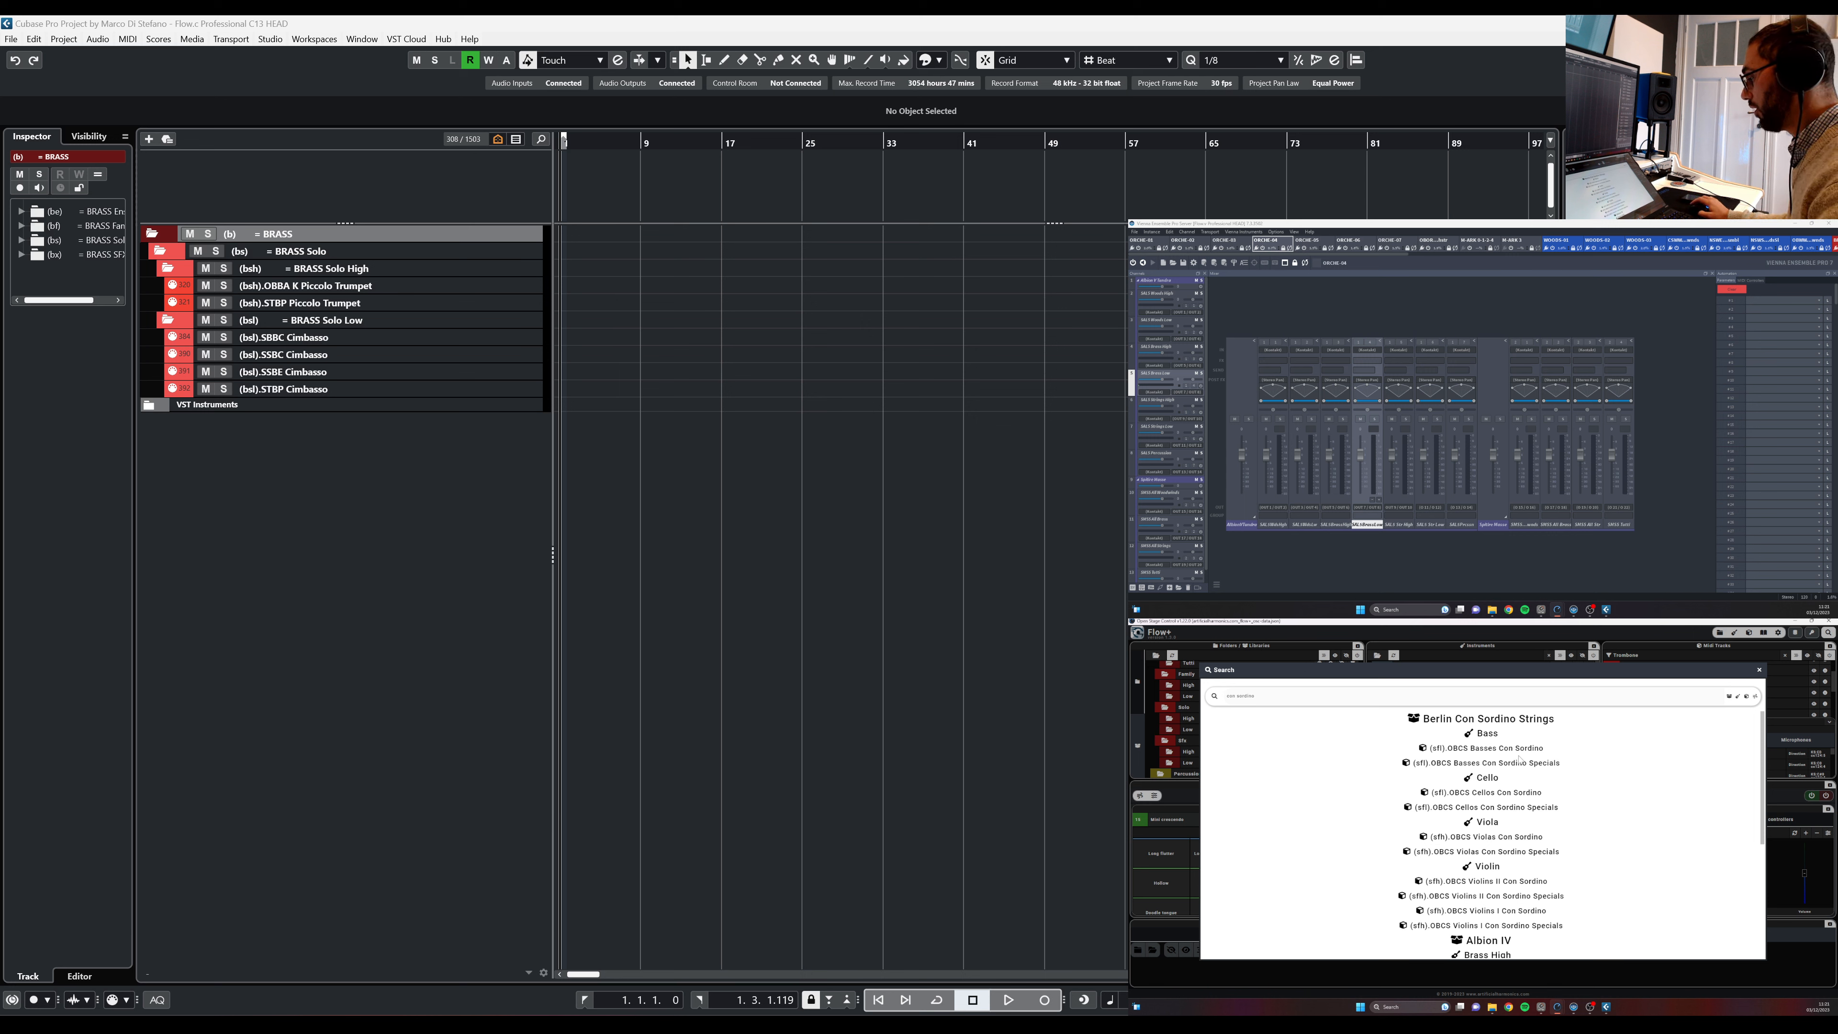
{"action": "scroll", "coordinate": [1514, 769], "scroll_direction": "down", "scroll_amount": 2}
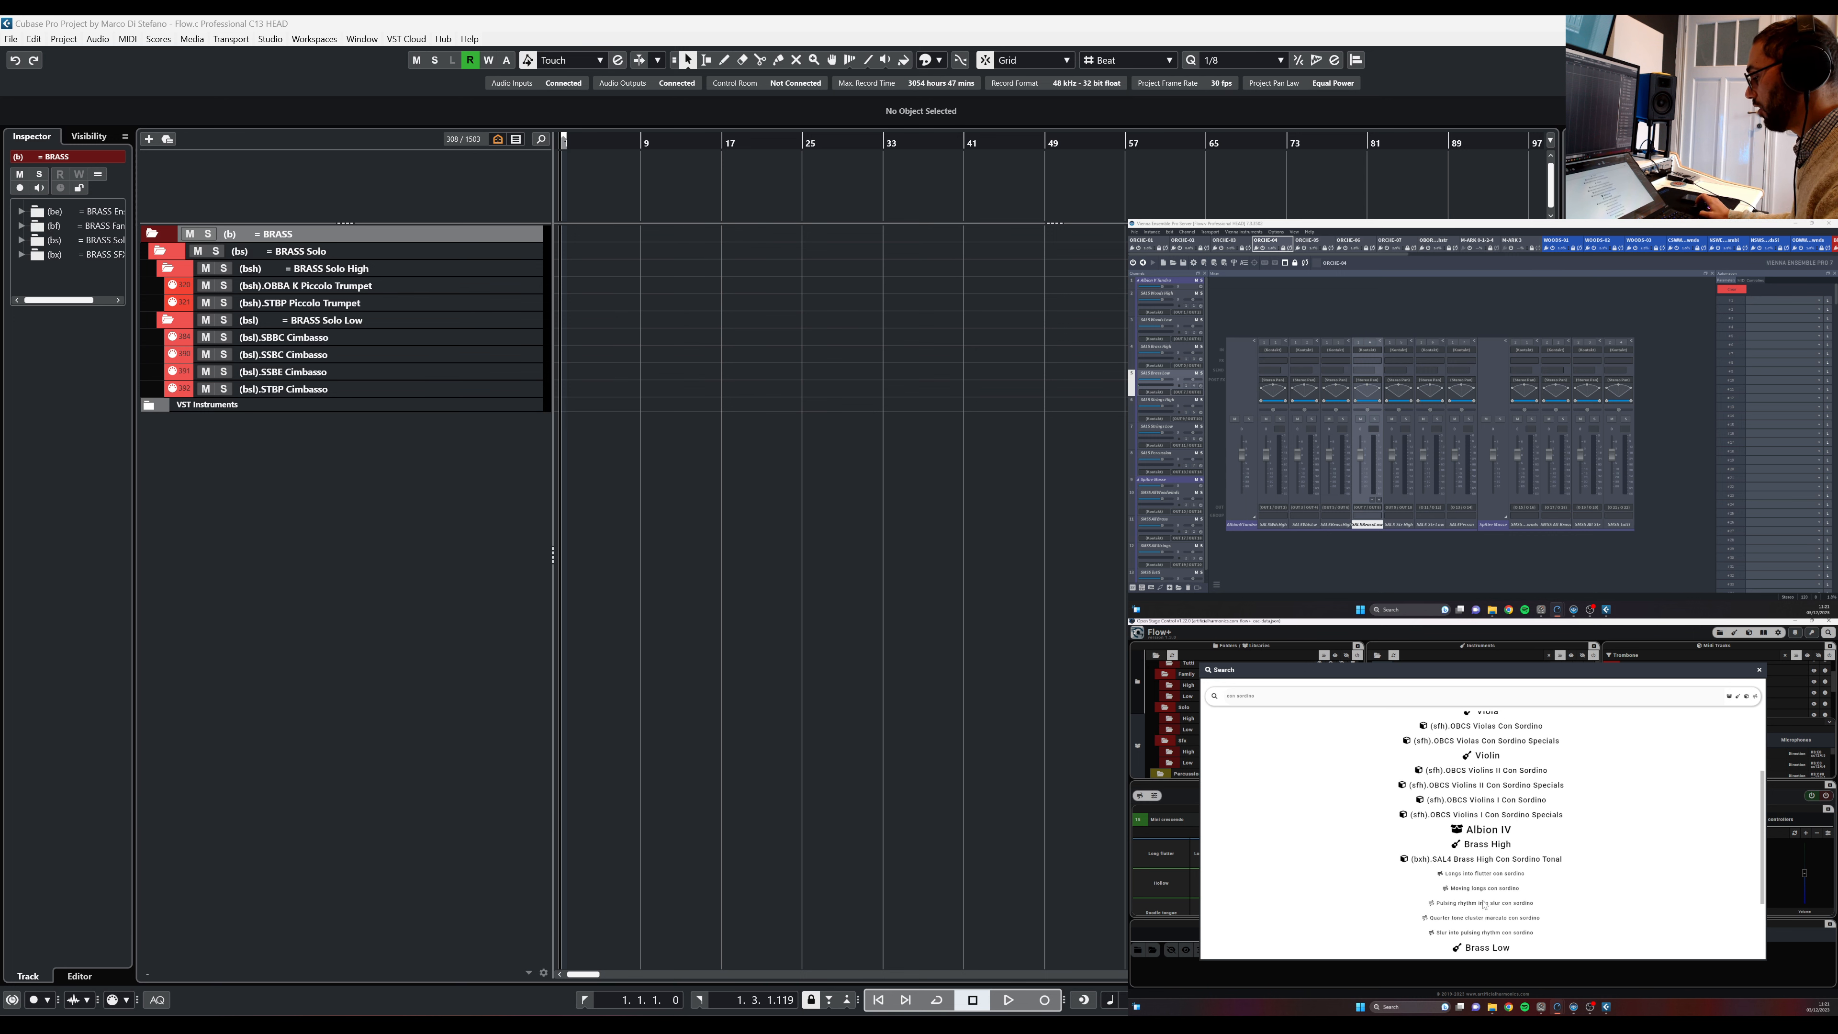
{"action": "scroll", "coordinate": [1349, 776], "scroll_direction": "up", "scroll_amount": 2}
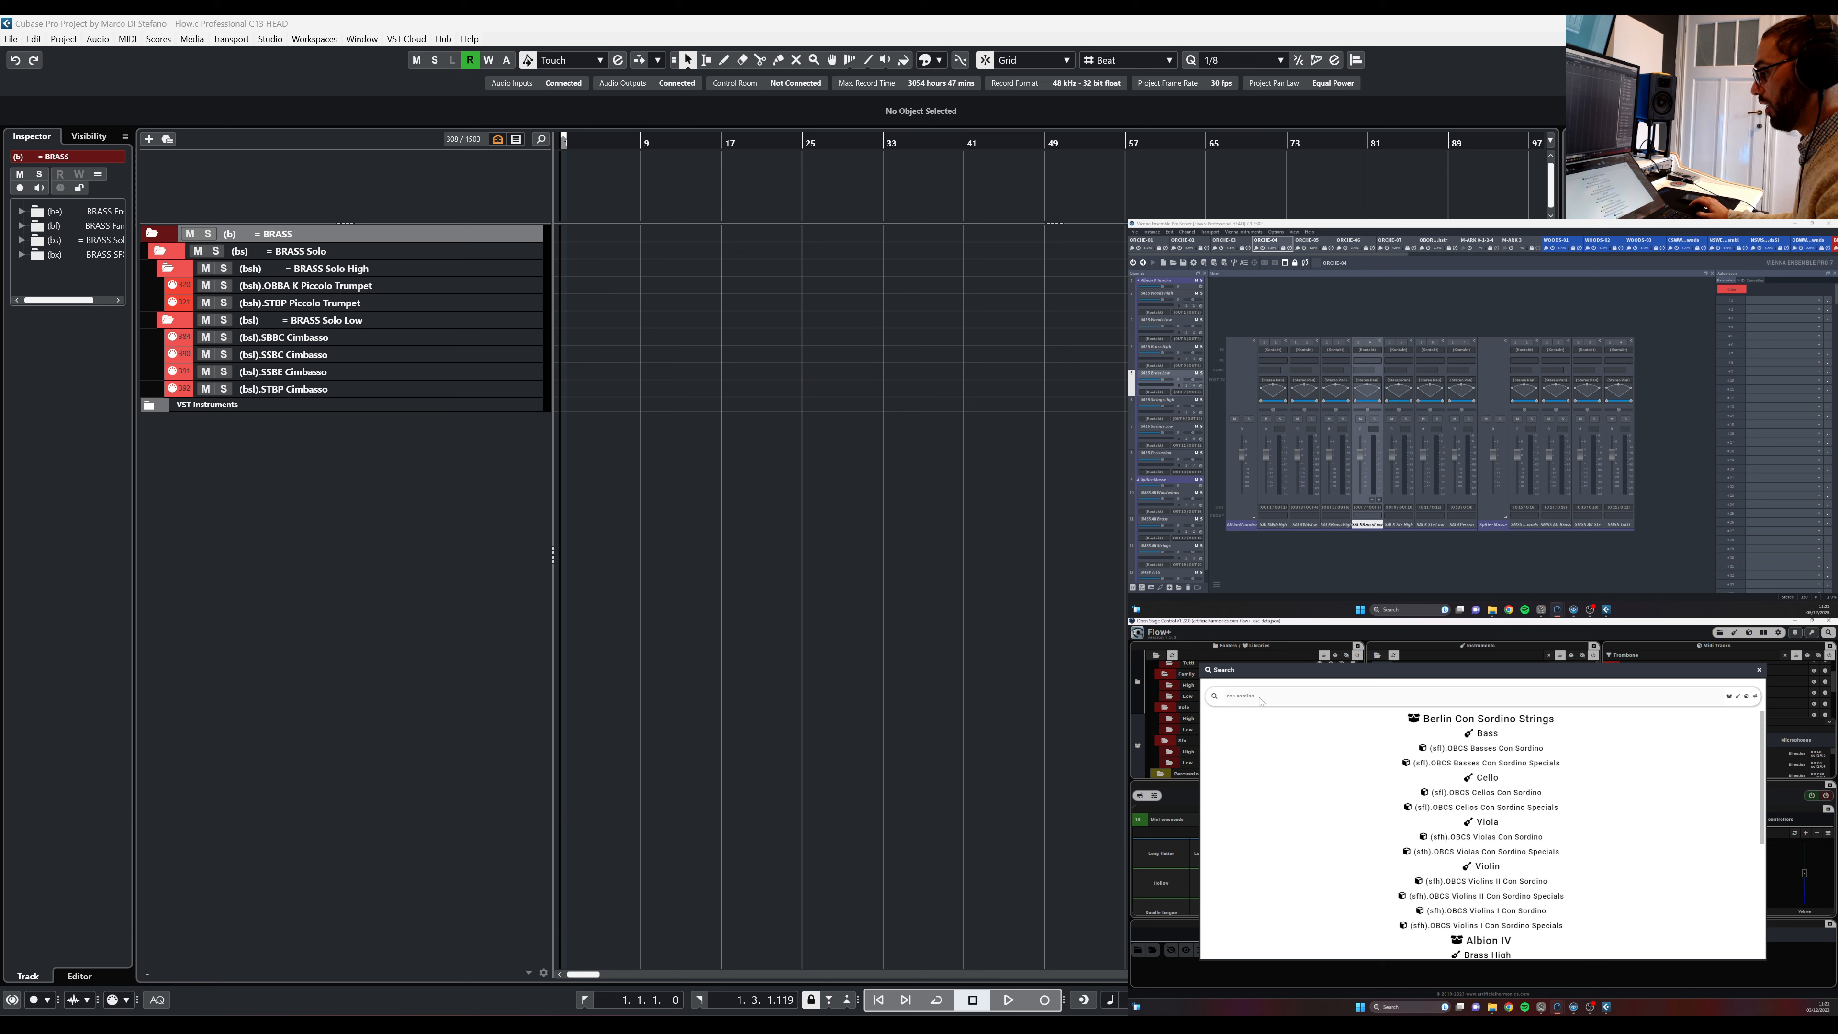
Search for "multiphonics" and examine the whole list of matching articulations, returning to its beginning
{"action": "left_click_drag", "start_coordinate": [1260, 701], "coordinate": [1228, 699]}
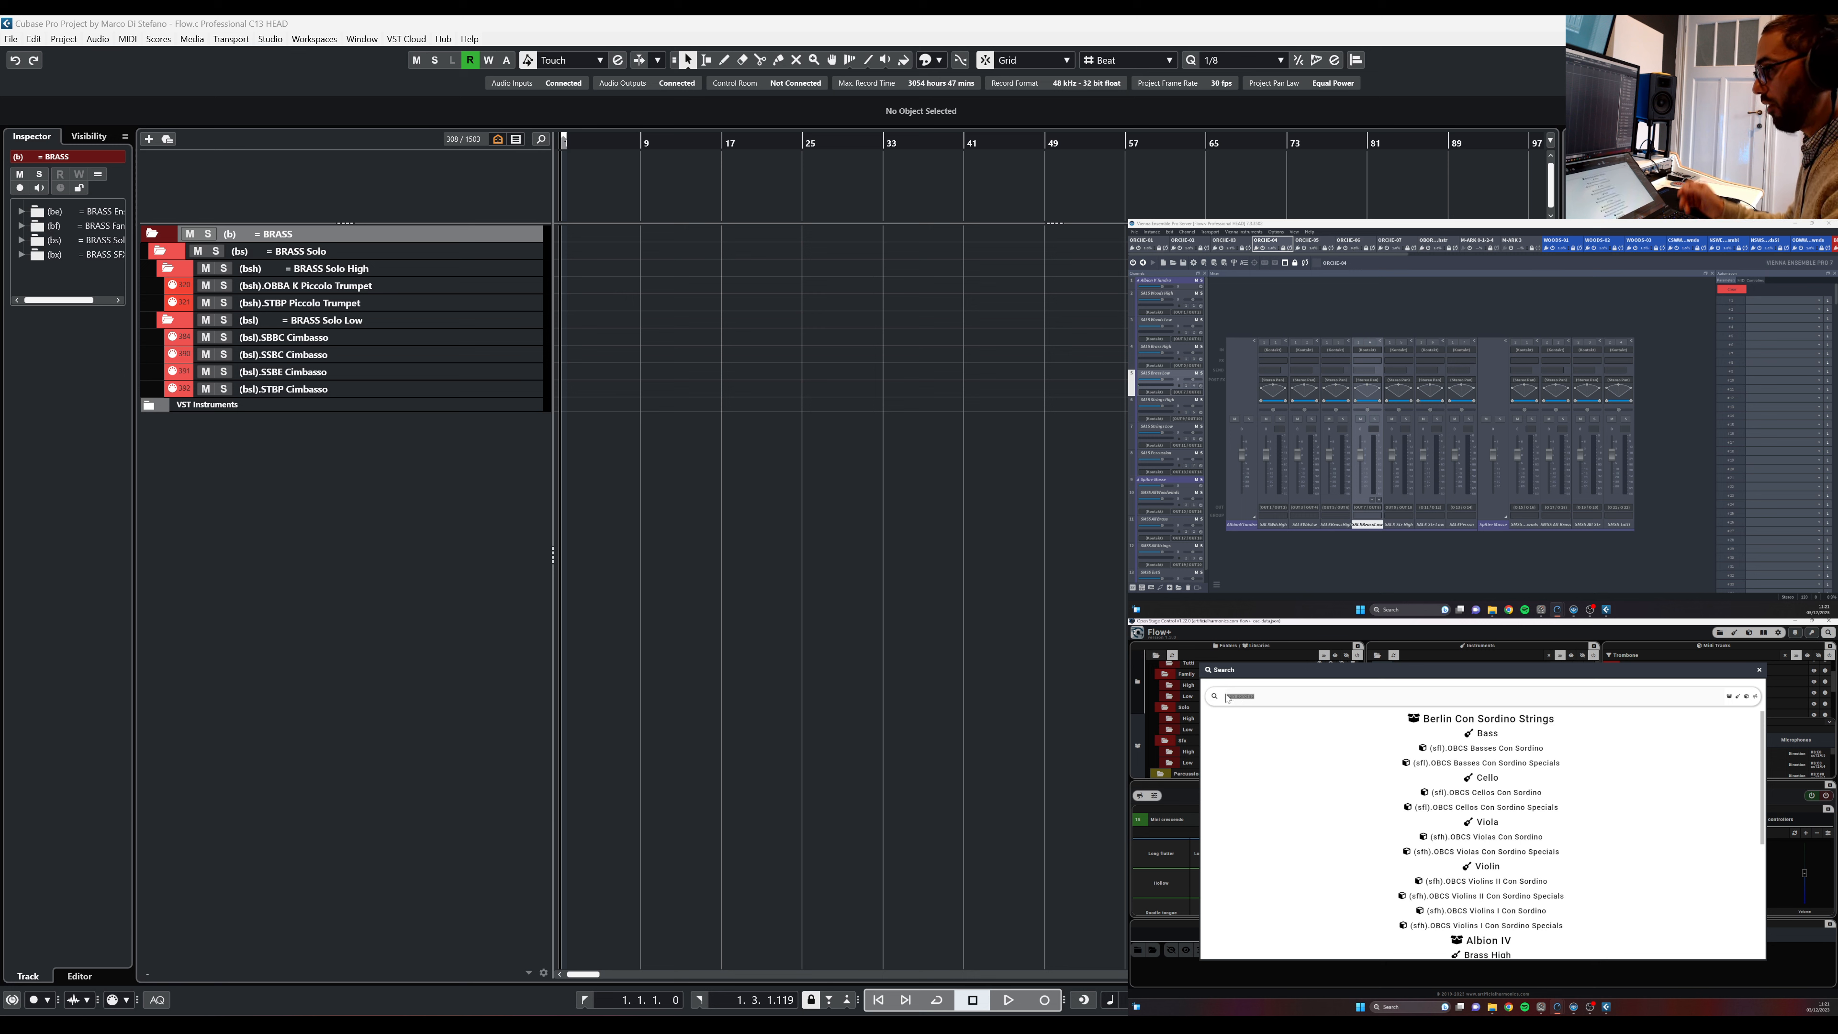
{"action": "type", "text": "mut"}
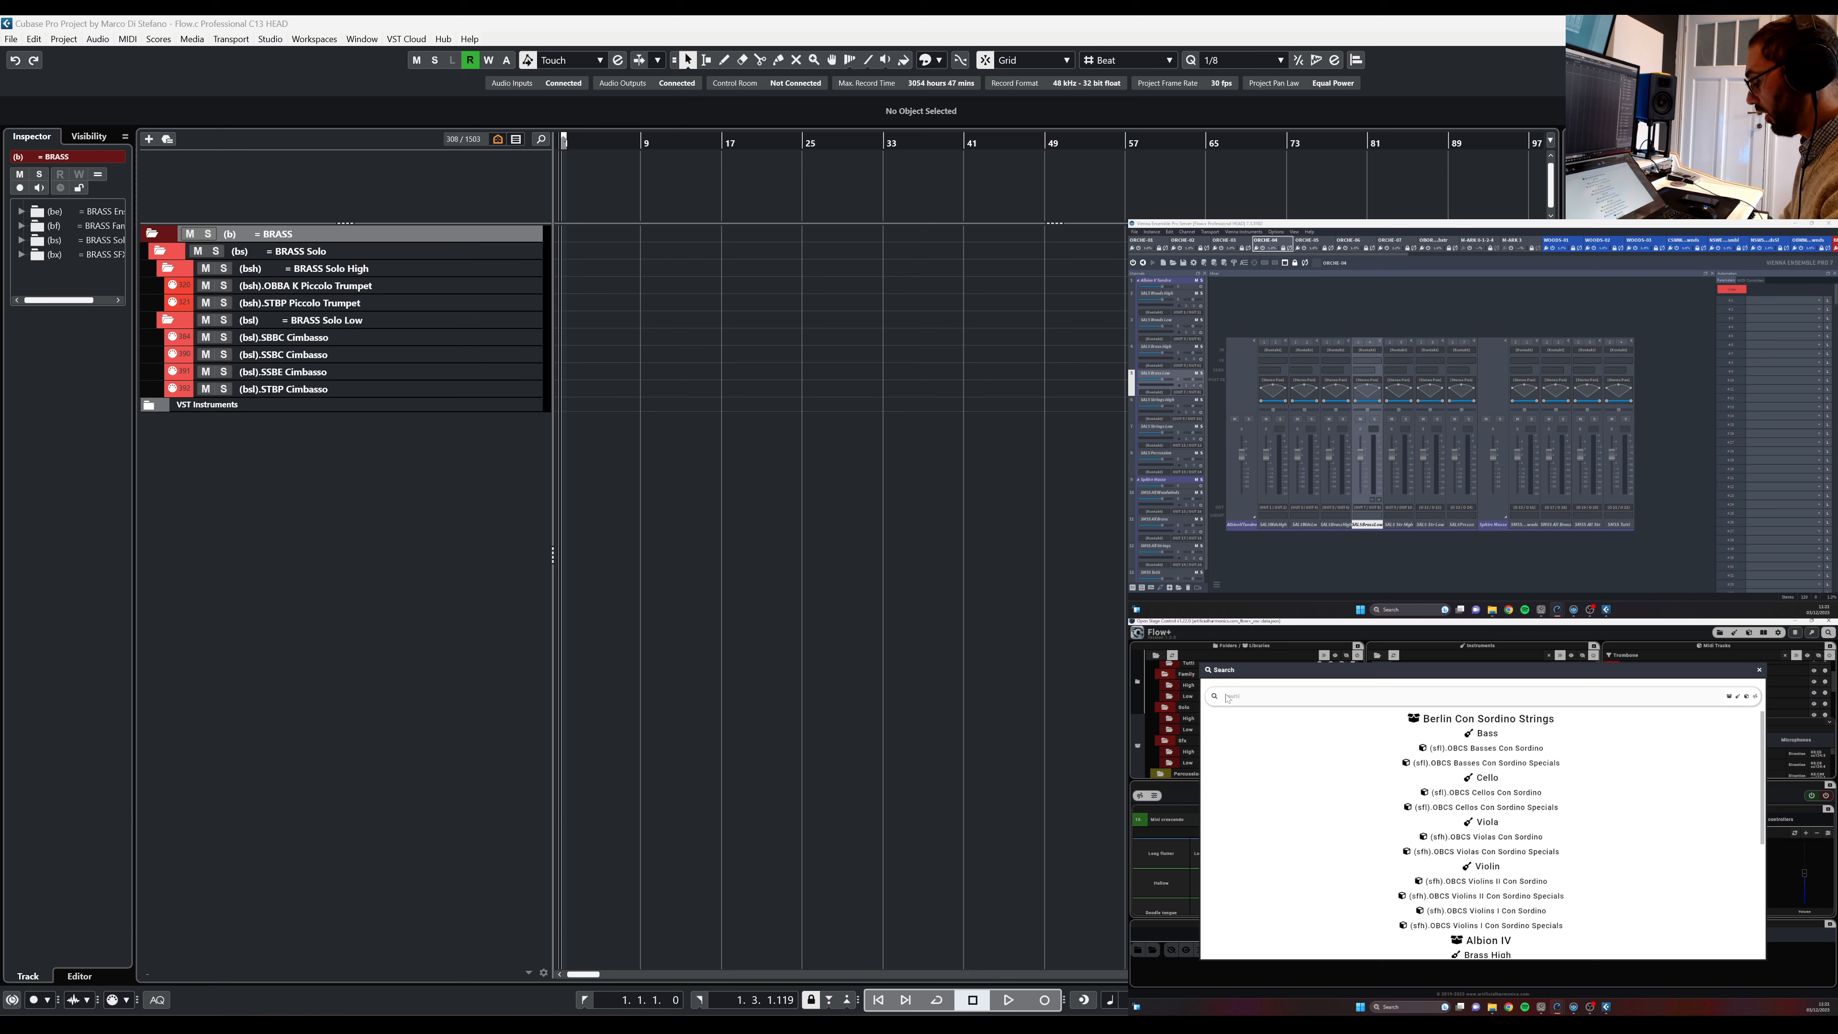
{"action": "key", "text": "Return"}
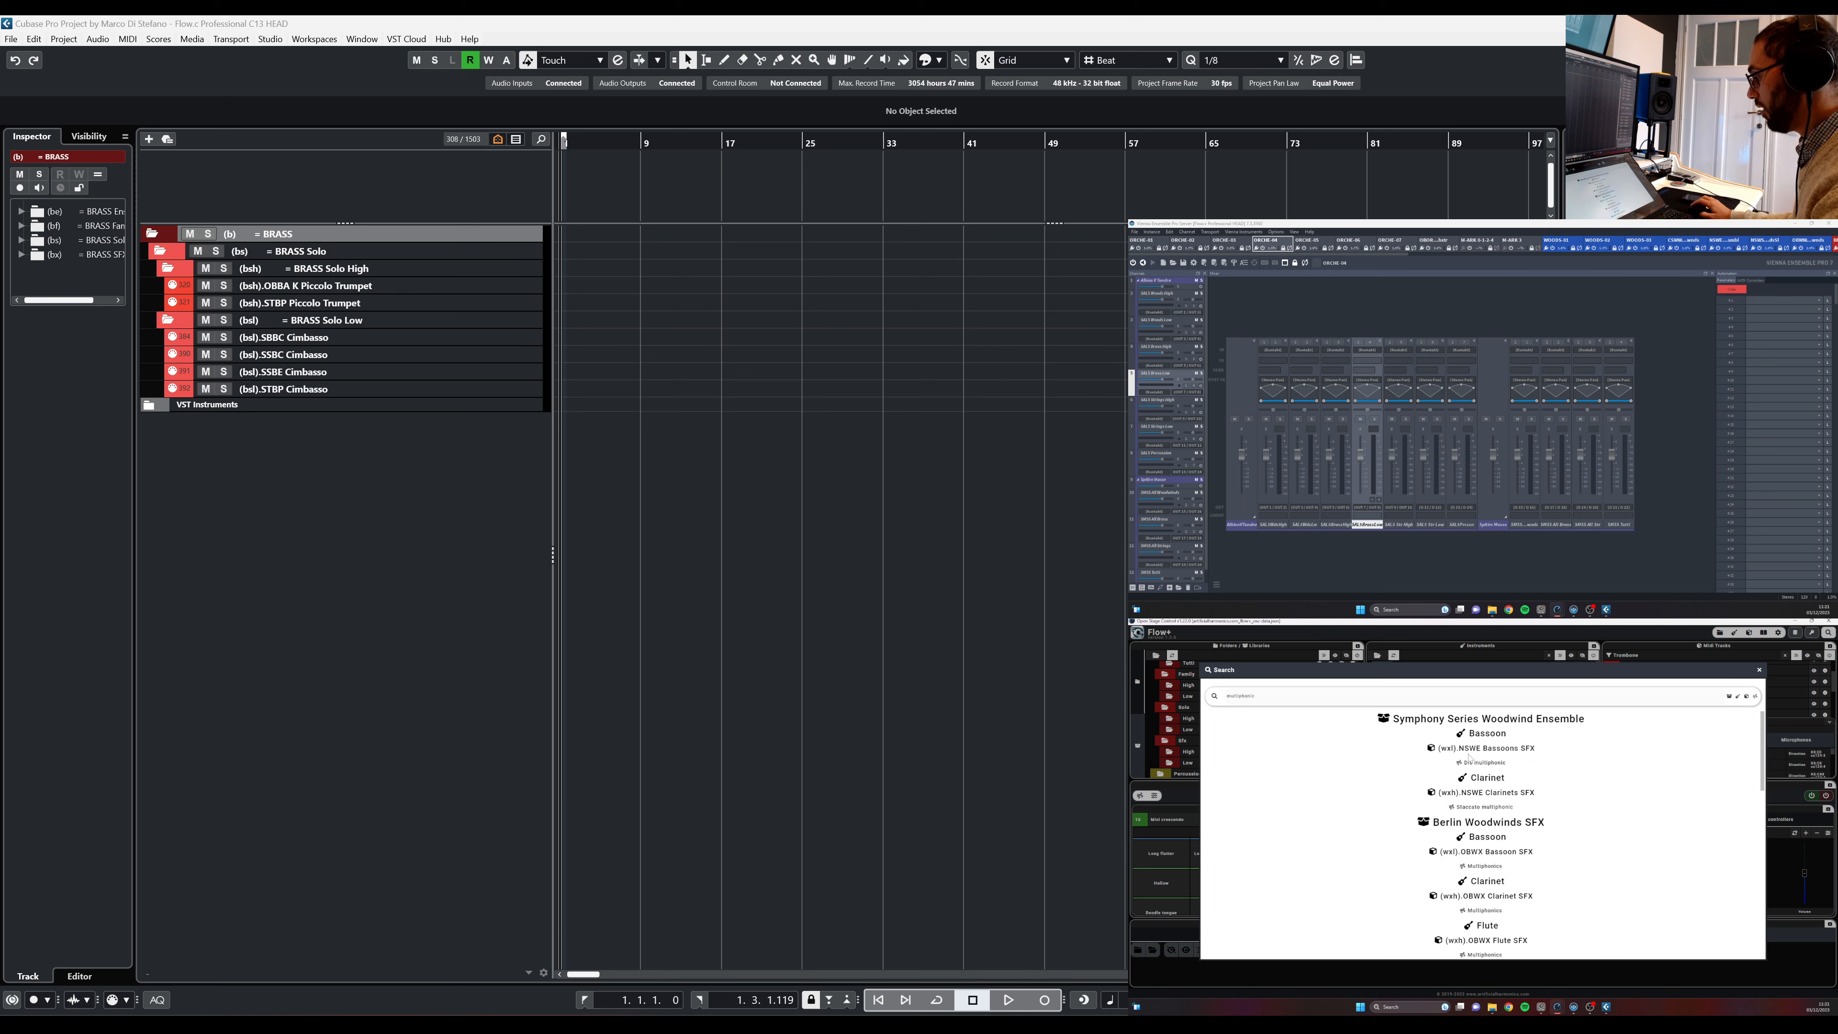
{"action": "scroll", "coordinate": [1508, 797], "scroll_direction": "down", "scroll_amount": 10}
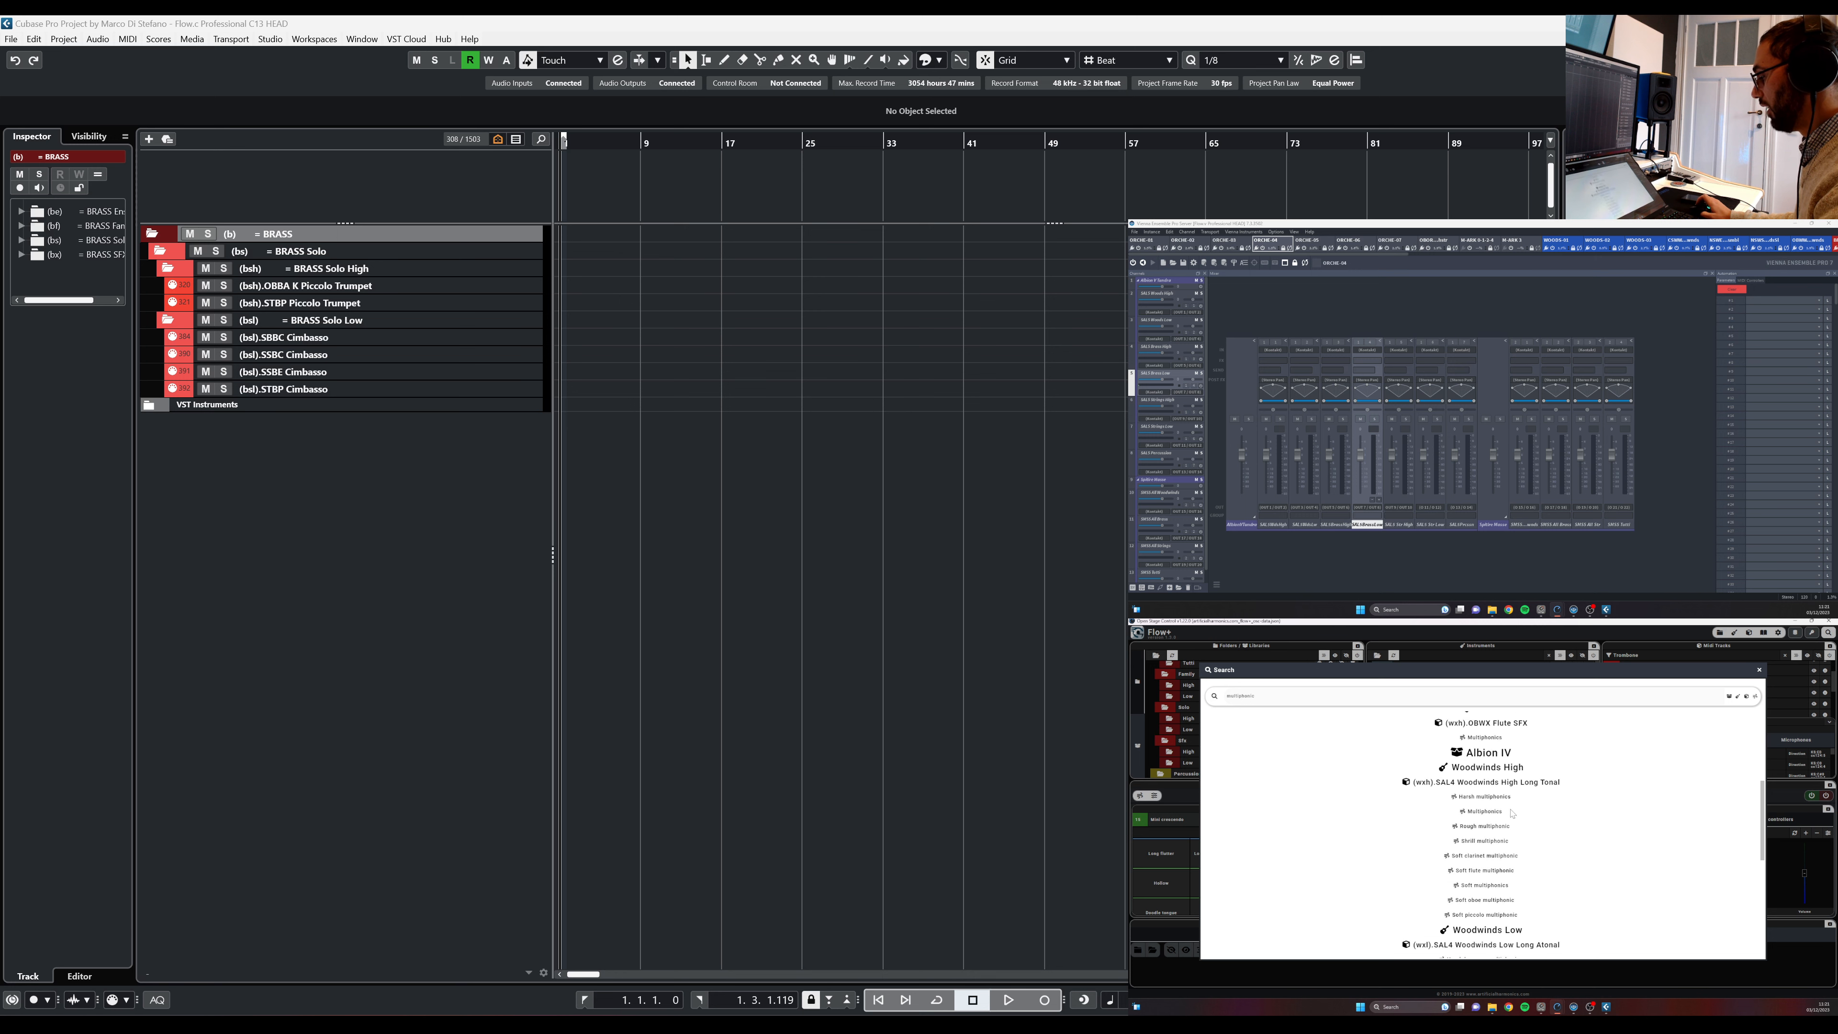
{"action": "scroll", "coordinate": [1489, 859], "scroll_direction": "down", "scroll_amount": 3}
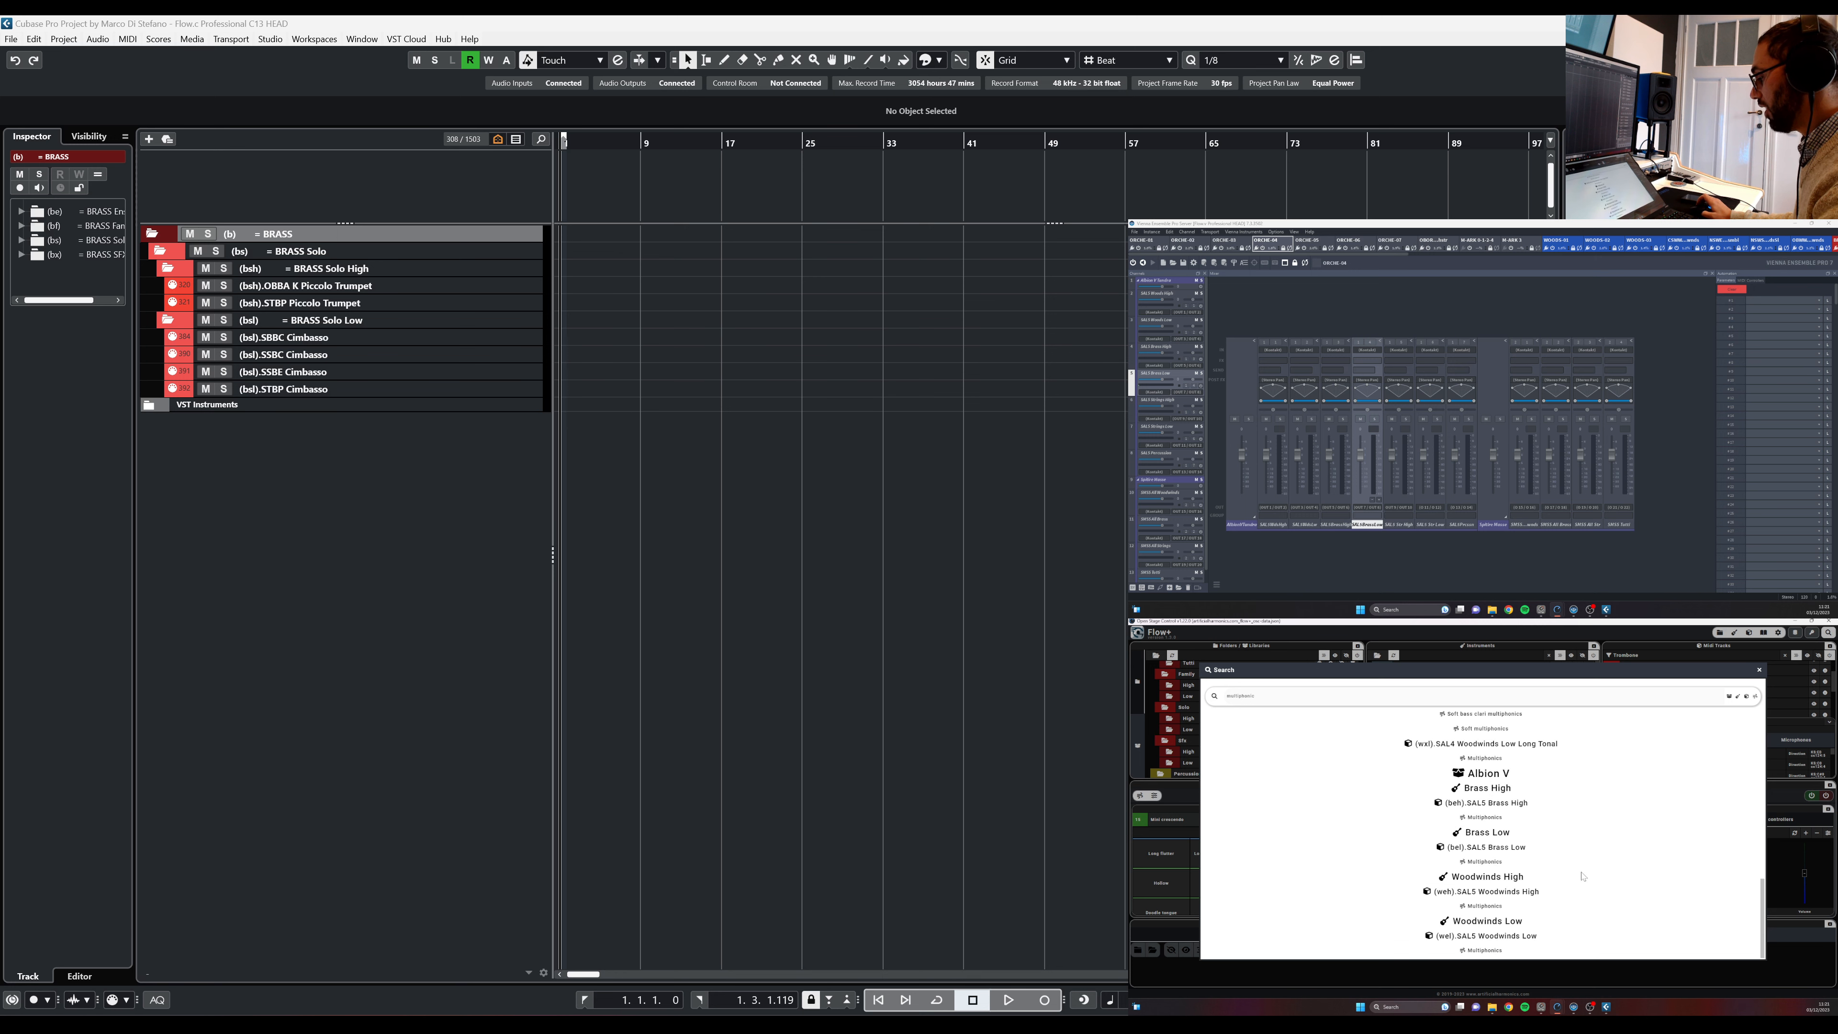
{"action": "left_click_drag", "start_coordinate": [1765, 920], "coordinate": [1744, 746]}
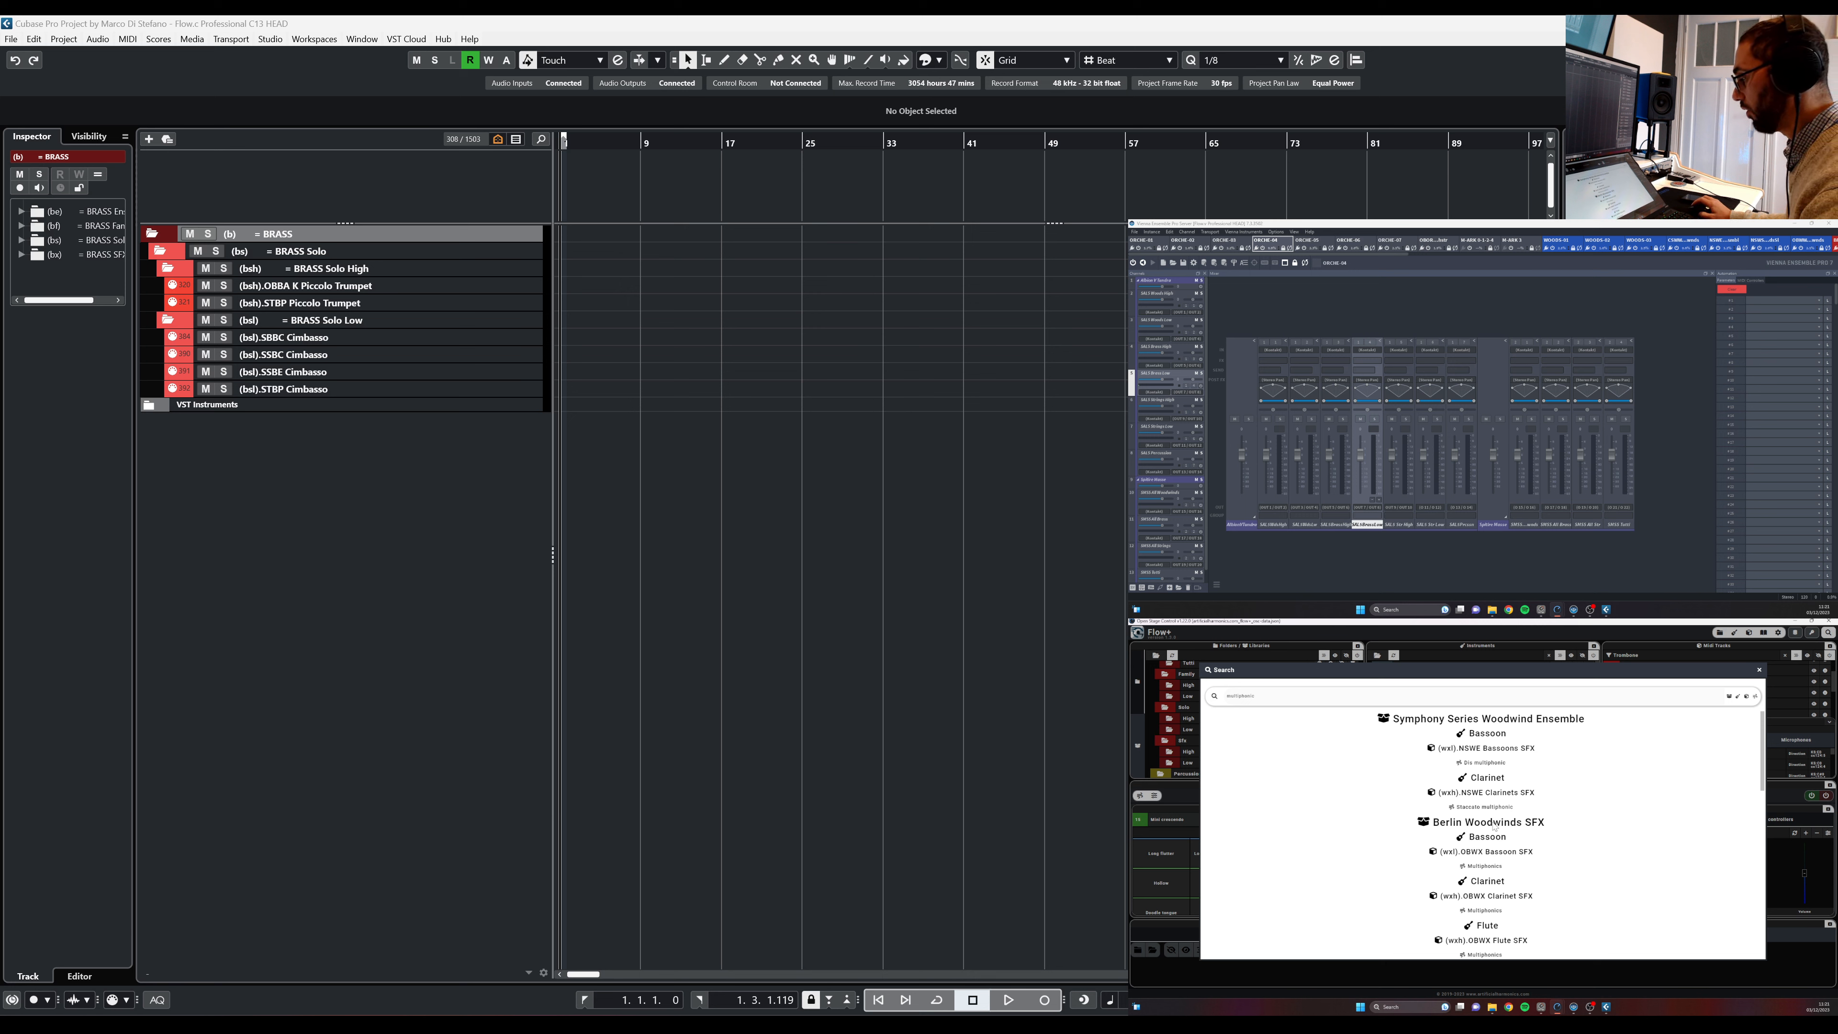
Search for the euphonium across the libraries and close the search
{"action": "double_click", "coordinate": [1226, 696]}
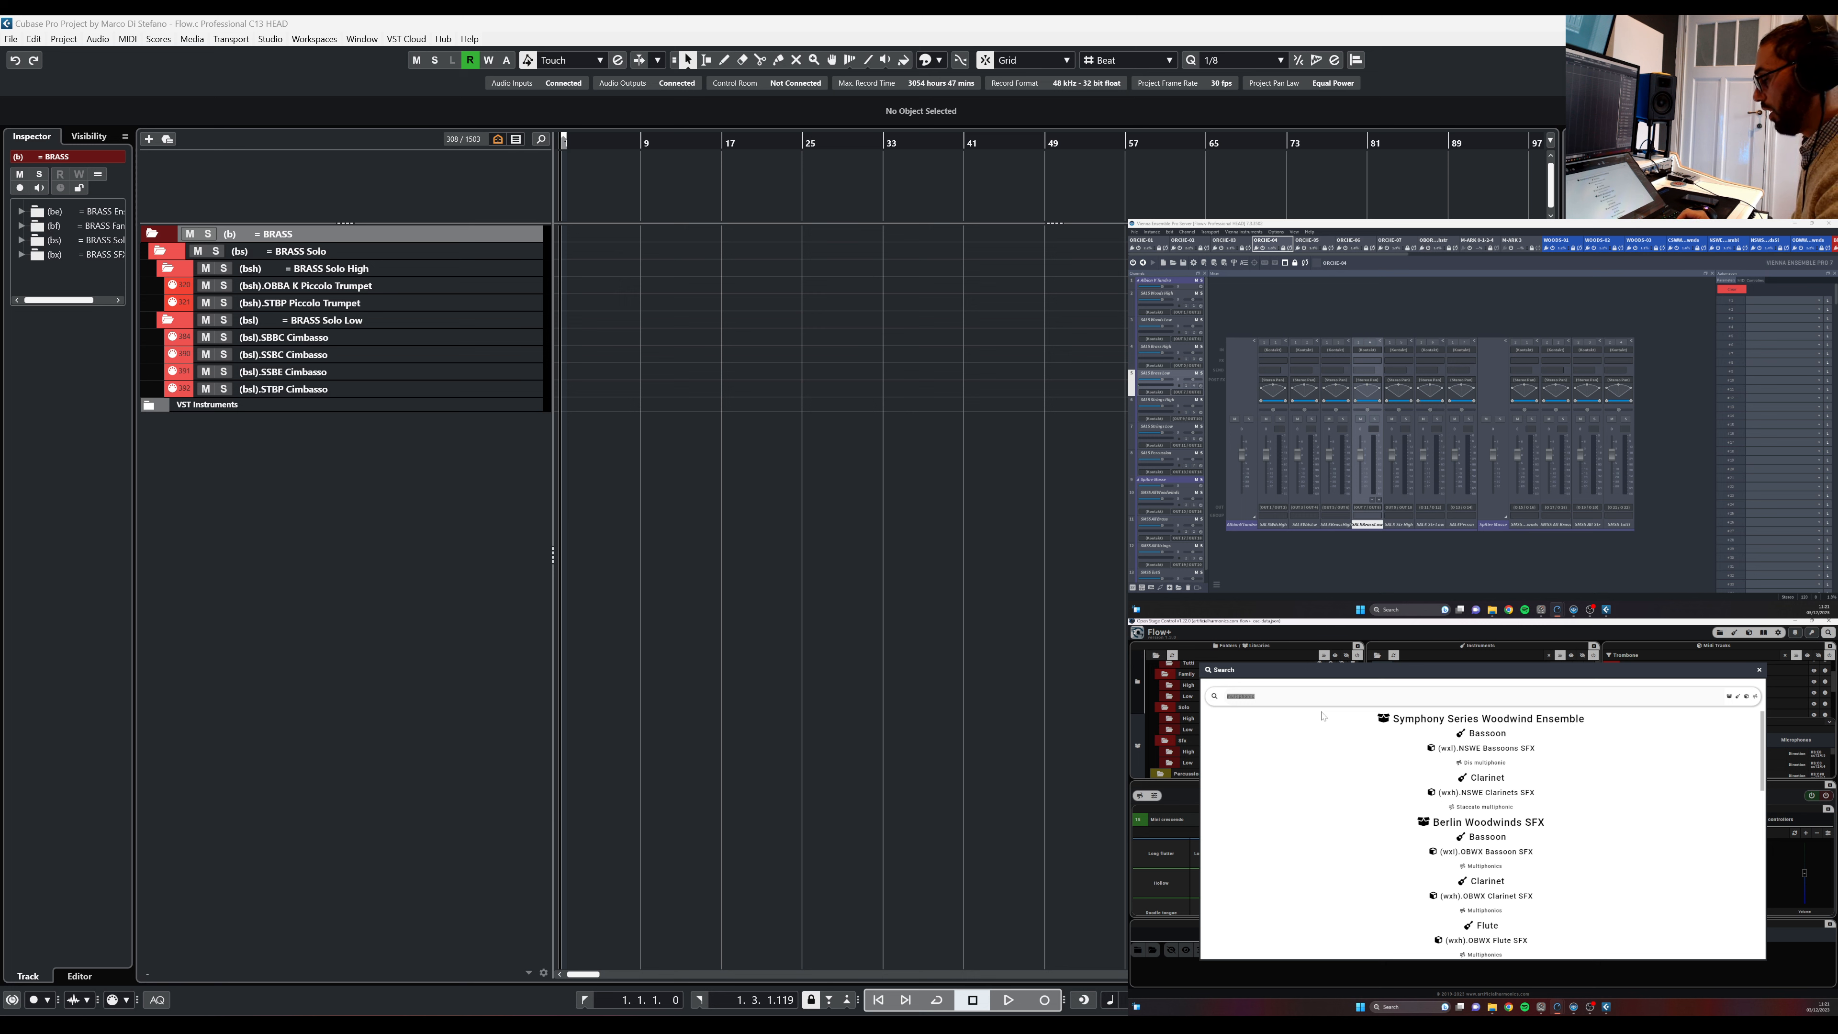
{"action": "type", "text": "wl"}
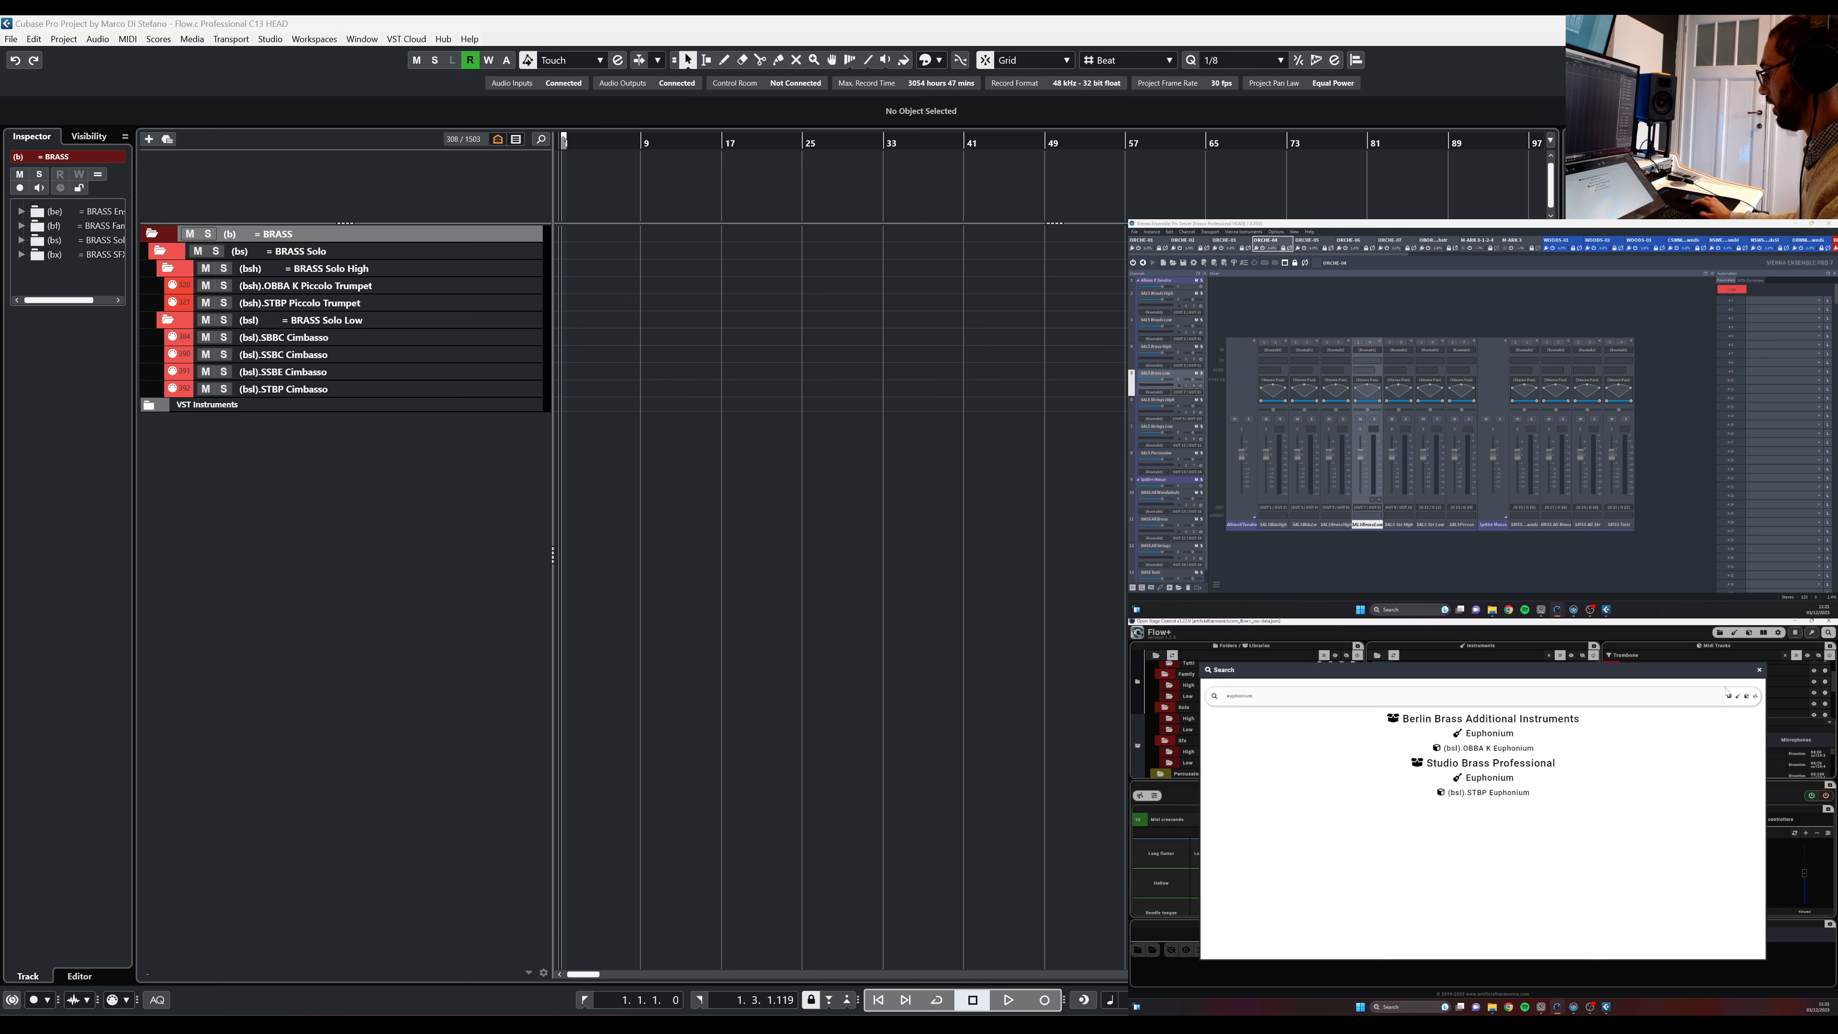
{"action": "left_click", "coordinate": [1760, 671]}
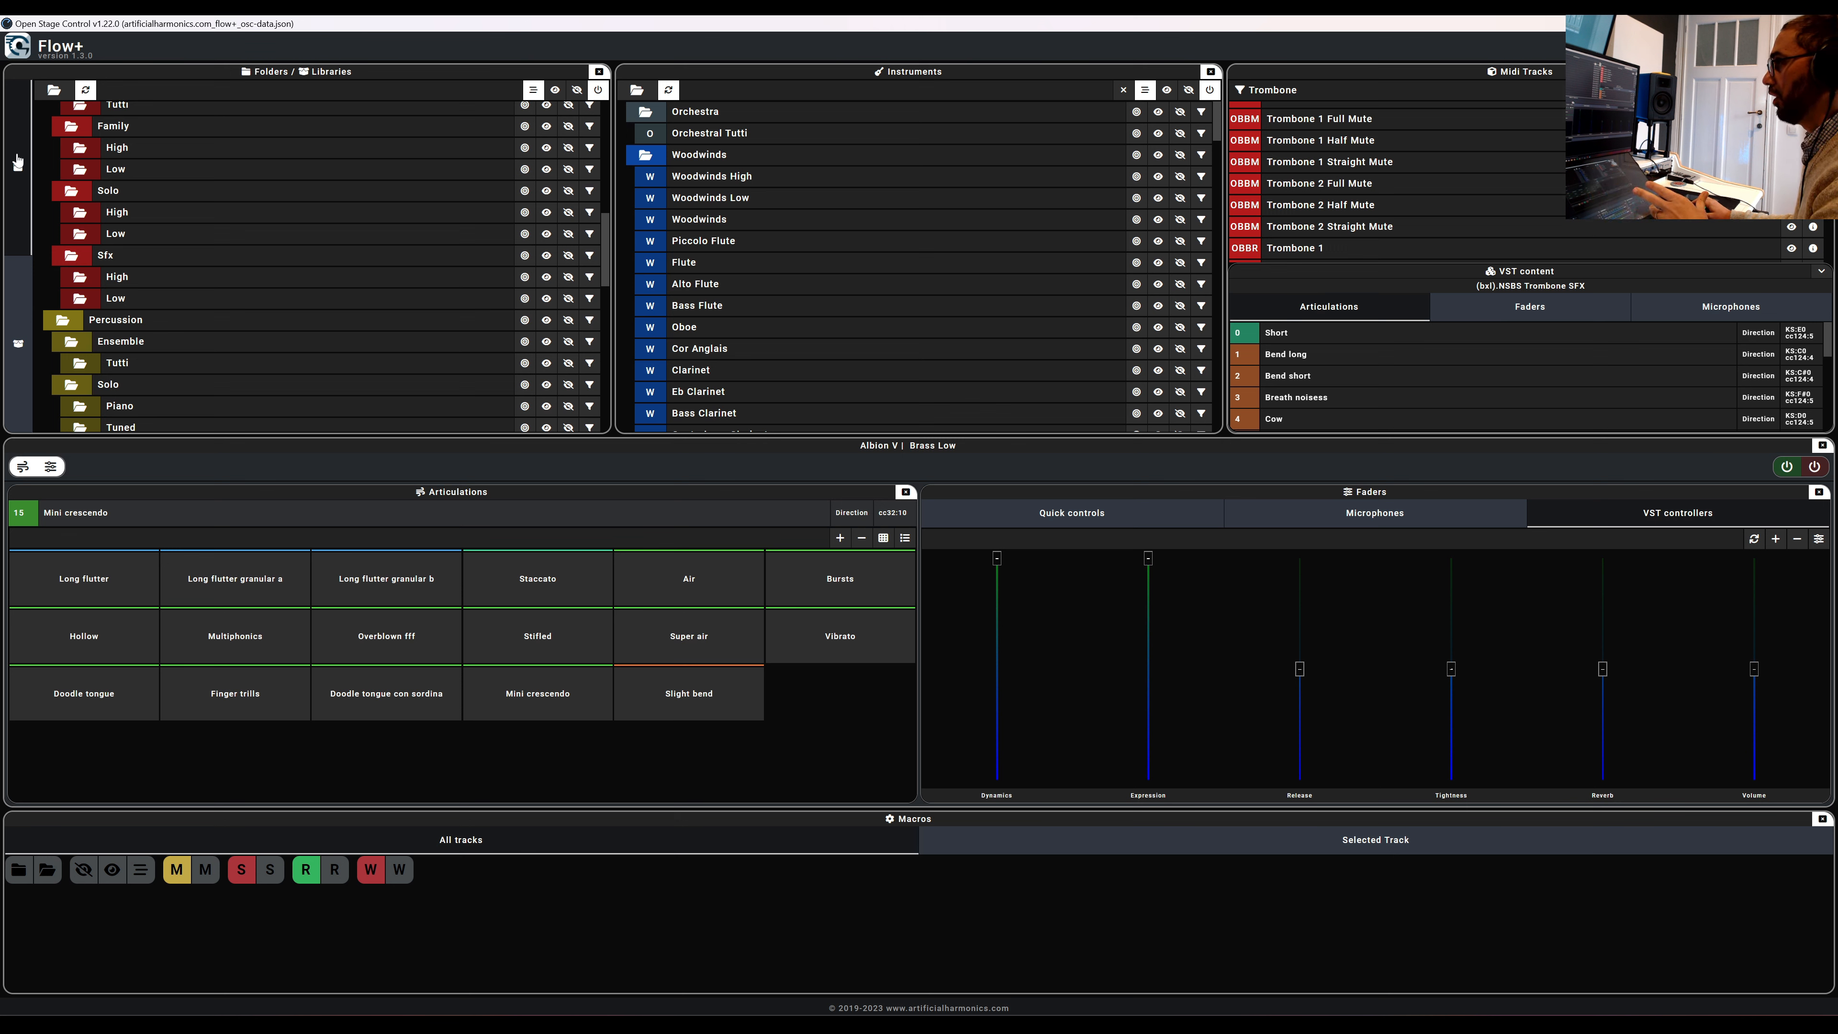
Examine the folder list from the beginning, covering the Orchestra and Woodwinds folders with their Ensemble, Family, Solo and Sfx subfolders
{"action": "scroll", "coordinate": [319, 203], "scroll_direction": "up", "scroll_amount": 5}
{"action": "scroll", "coordinate": [322, 227], "scroll_direction": "up", "scroll_amount": 2}
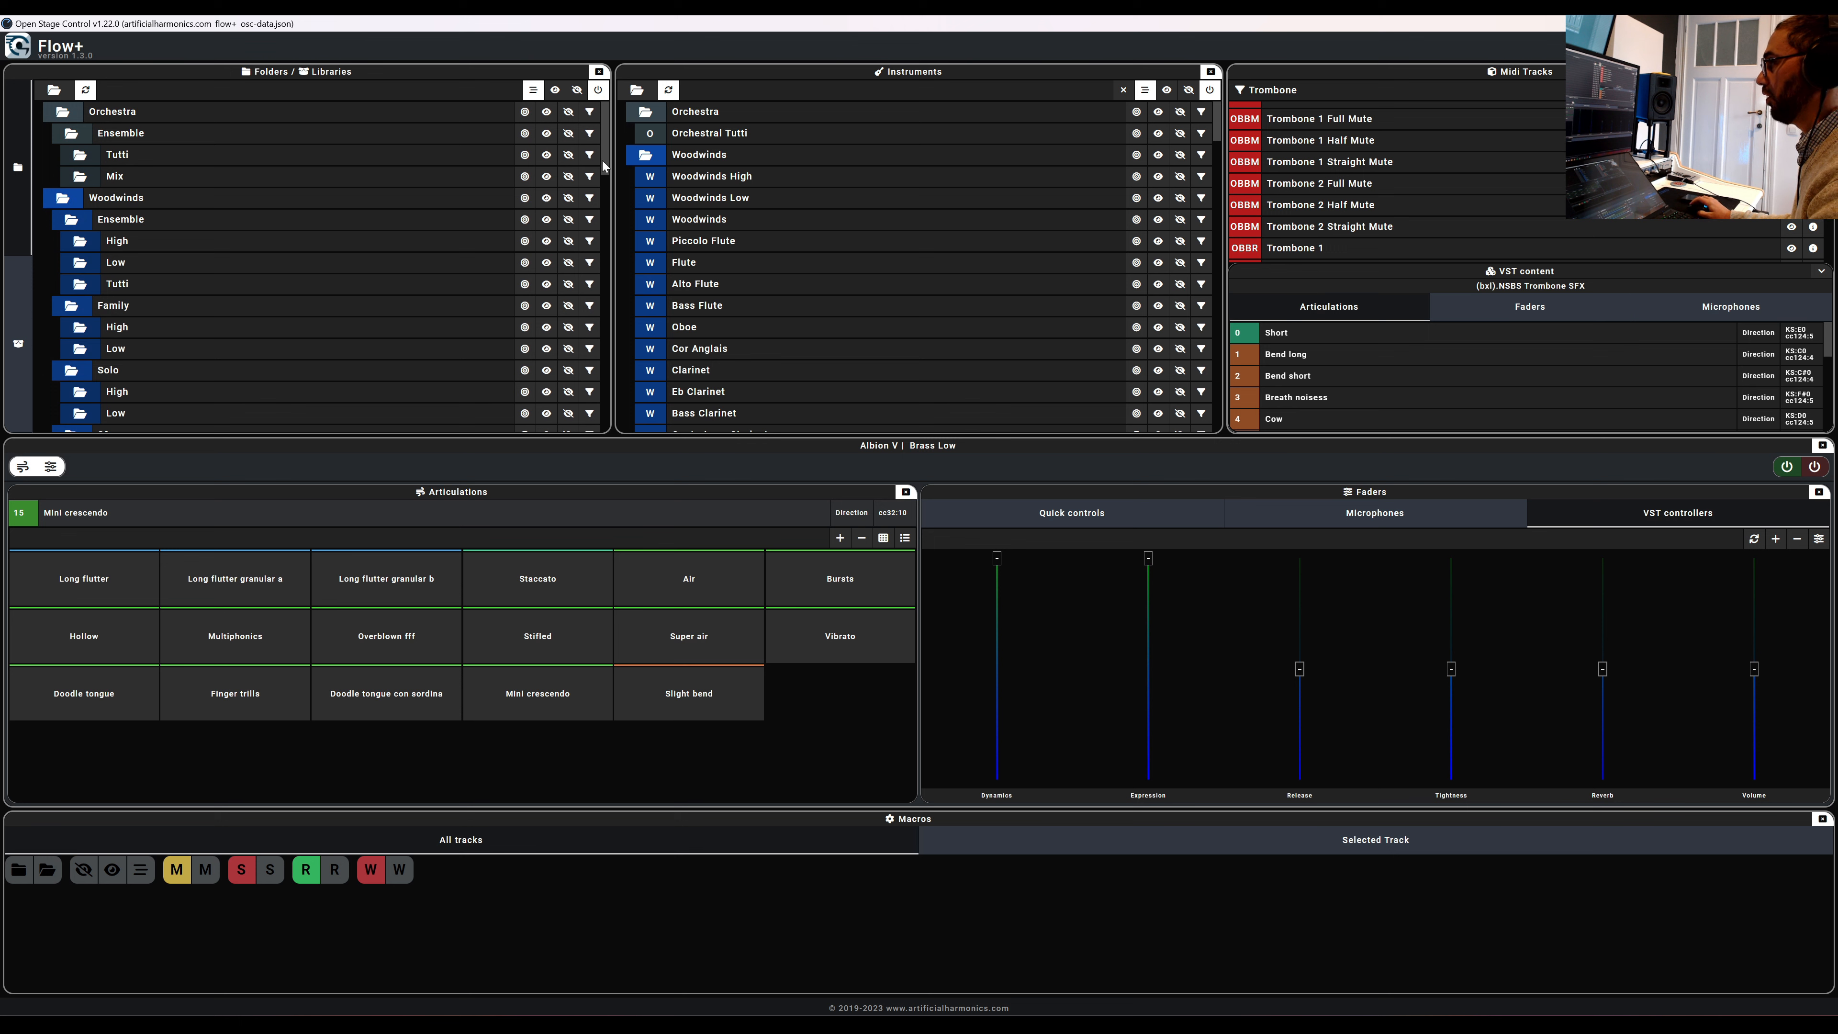
{"action": "mouse_move", "coordinate": [605, 142]}
{"action": "left_mouse_down"}
{"action": "mouse_move", "coordinate": [608, 174]}
{"action": "mouse_move", "coordinate": [612, 134]}
{"action": "left_mouse_up"}
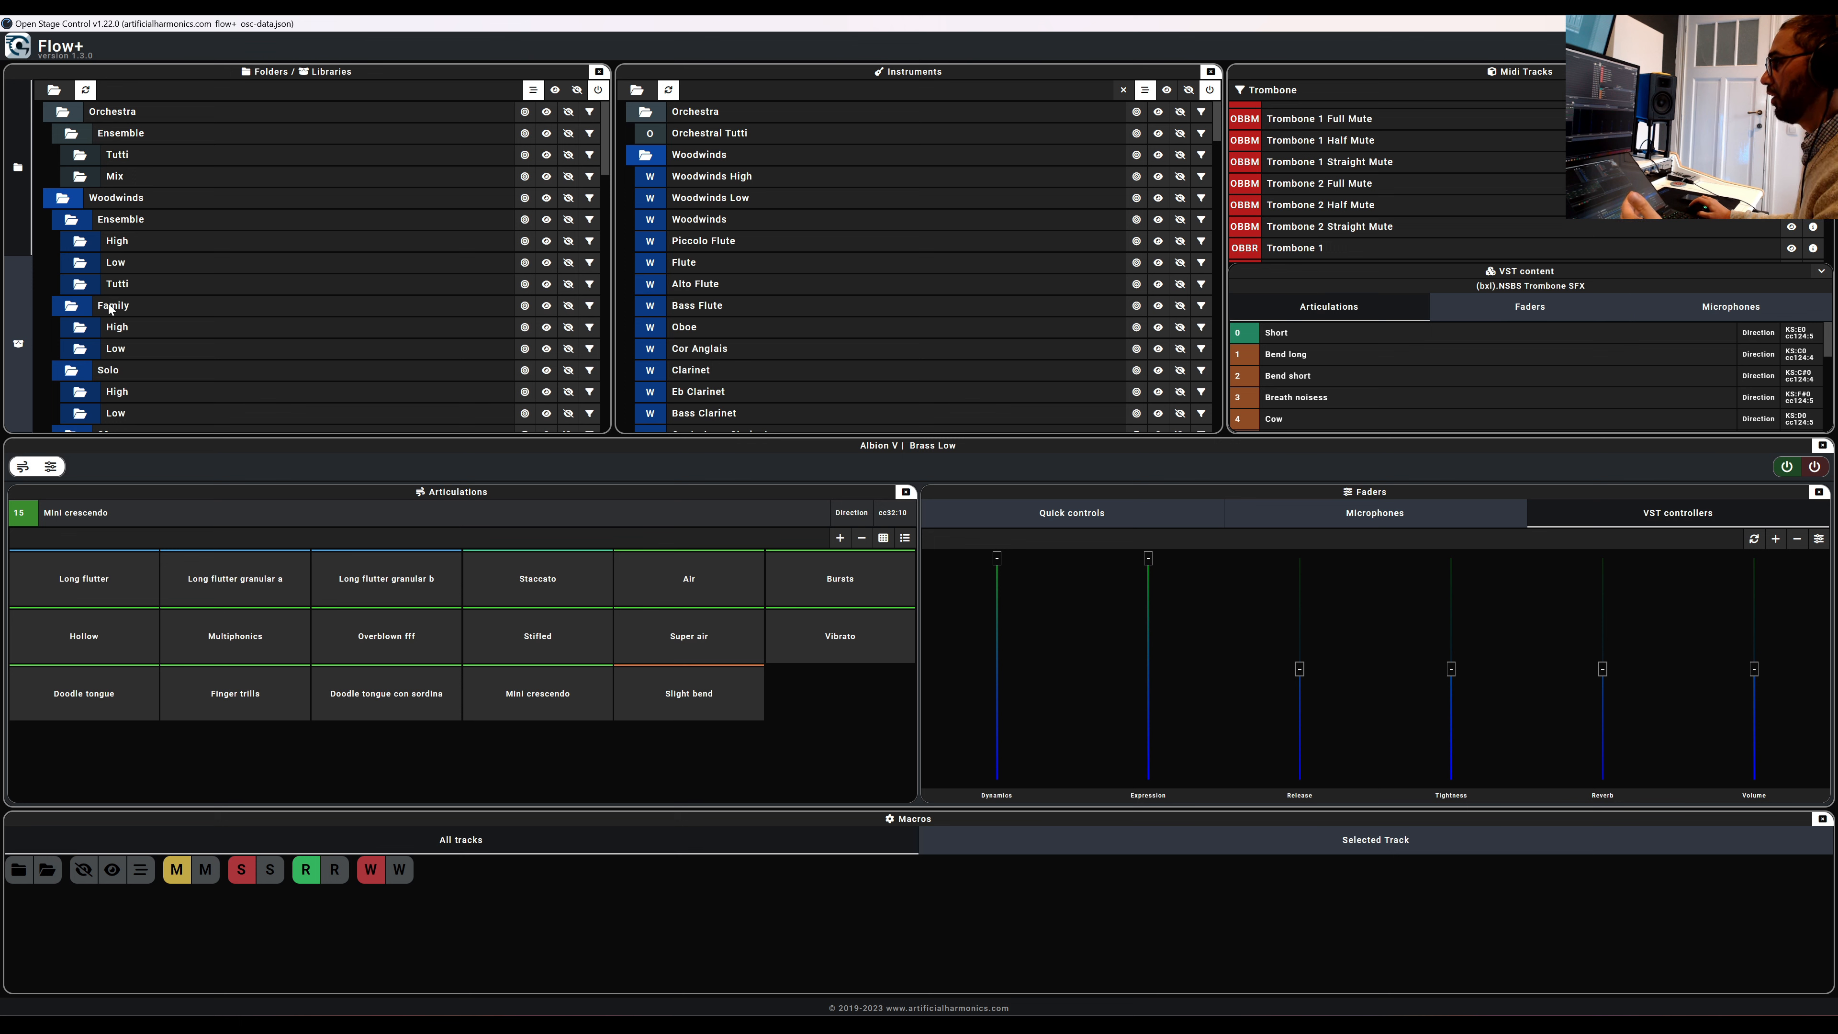
{"action": "scroll", "coordinate": [147, 306], "scroll_direction": "down", "scroll_amount": 1}
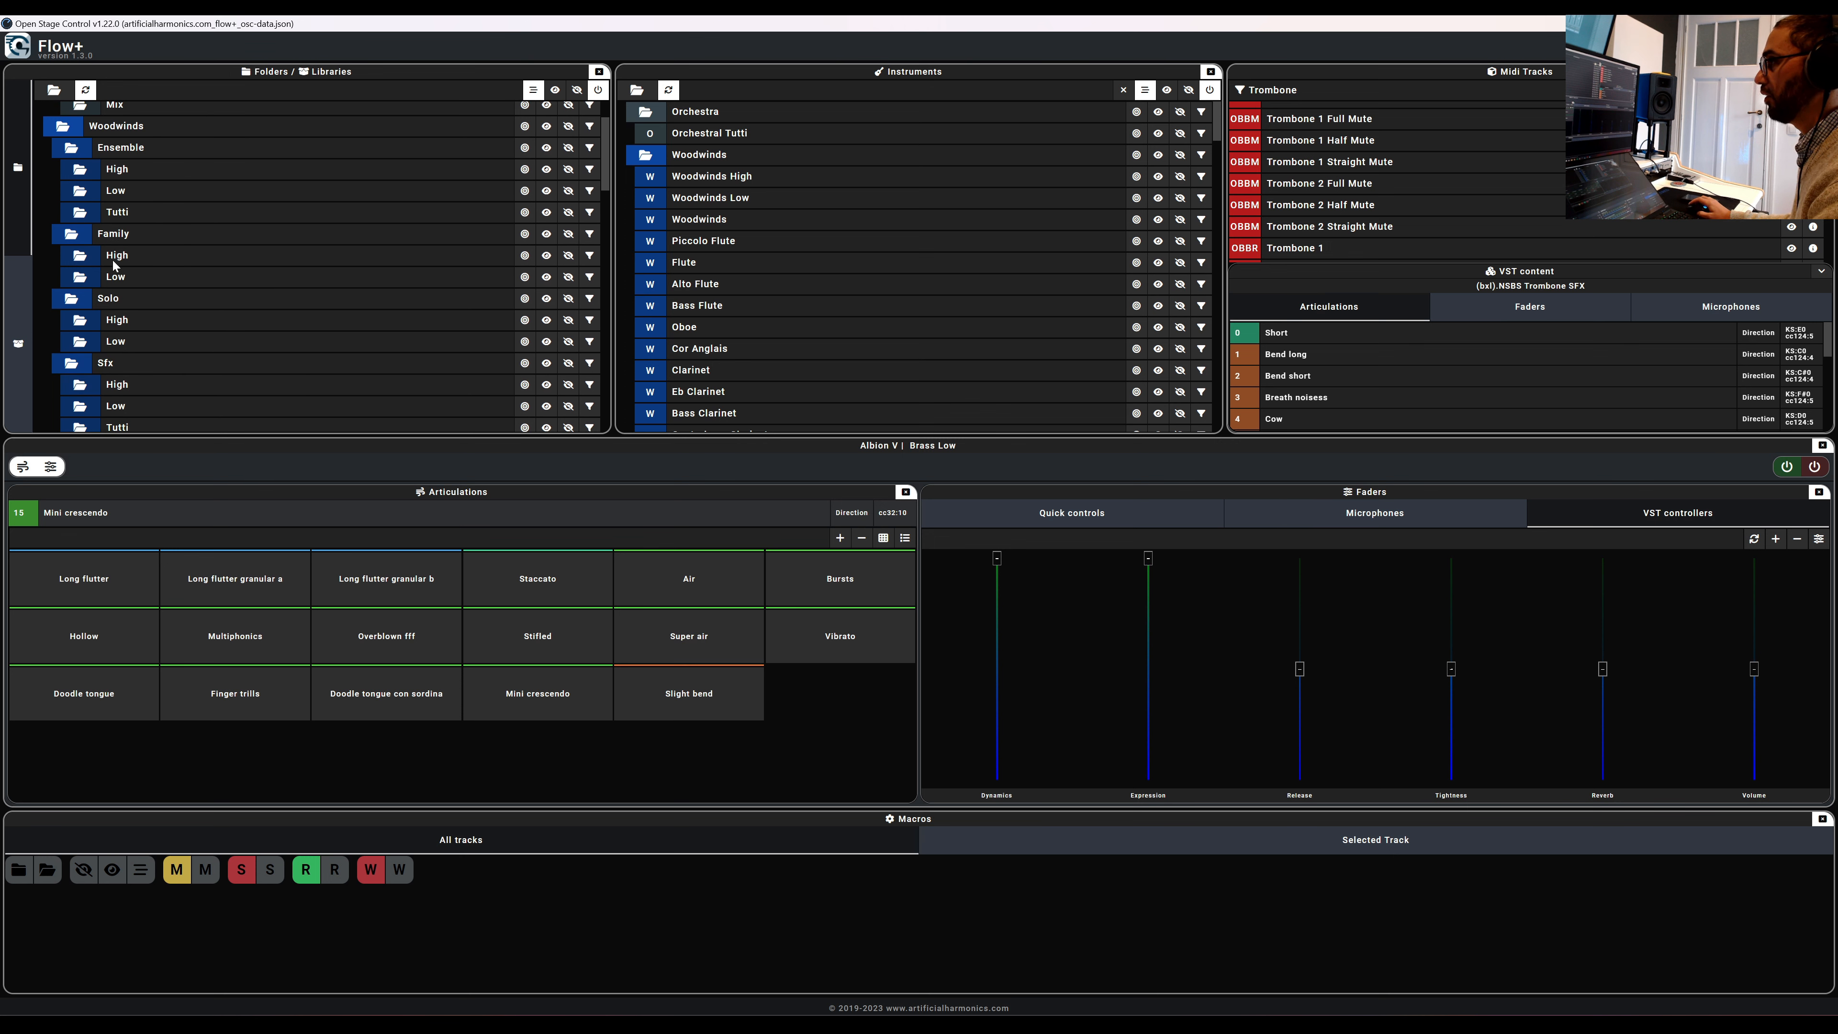
{"action": "scroll", "coordinate": [112, 265], "scroll_direction": "up", "scroll_amount": 1}
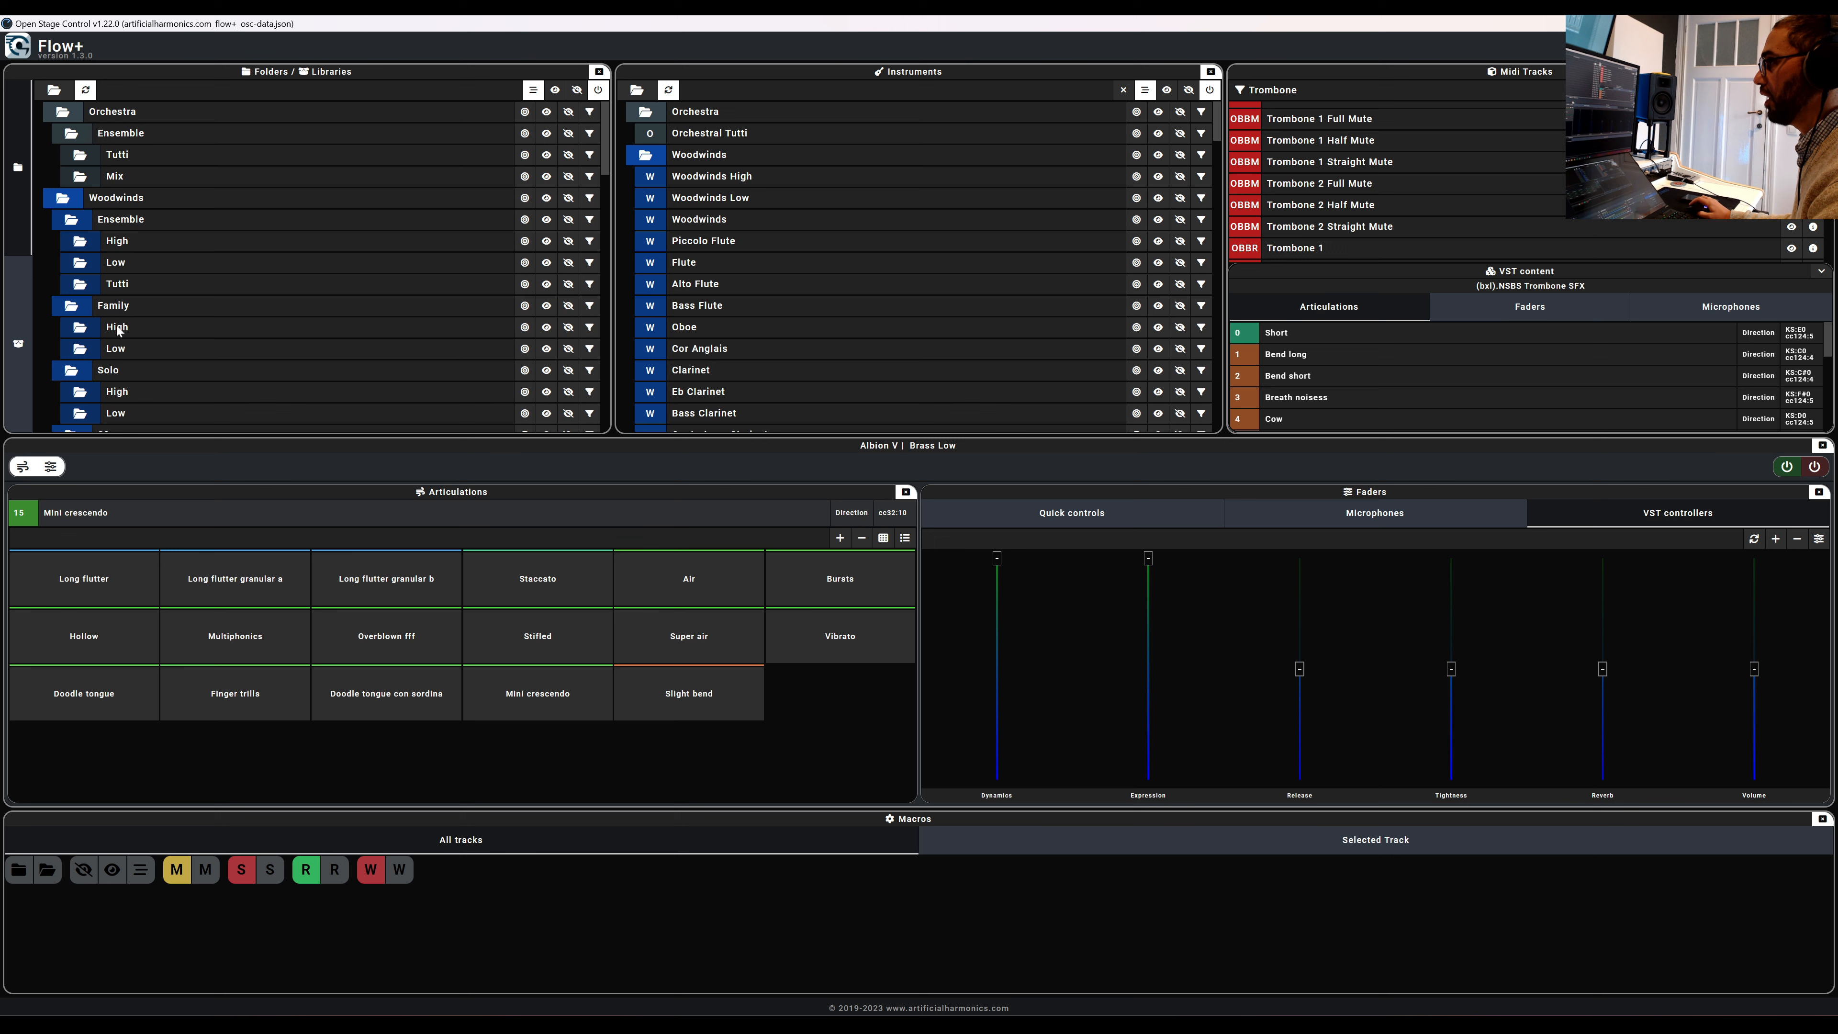
Switch the folder list to the libraries and browse them by developer through to the end and back
{"action": "left_click", "coordinate": [23, 293]}
{"action": "scroll", "coordinate": [603, 183], "scroll_direction": "down", "scroll_amount": 3}
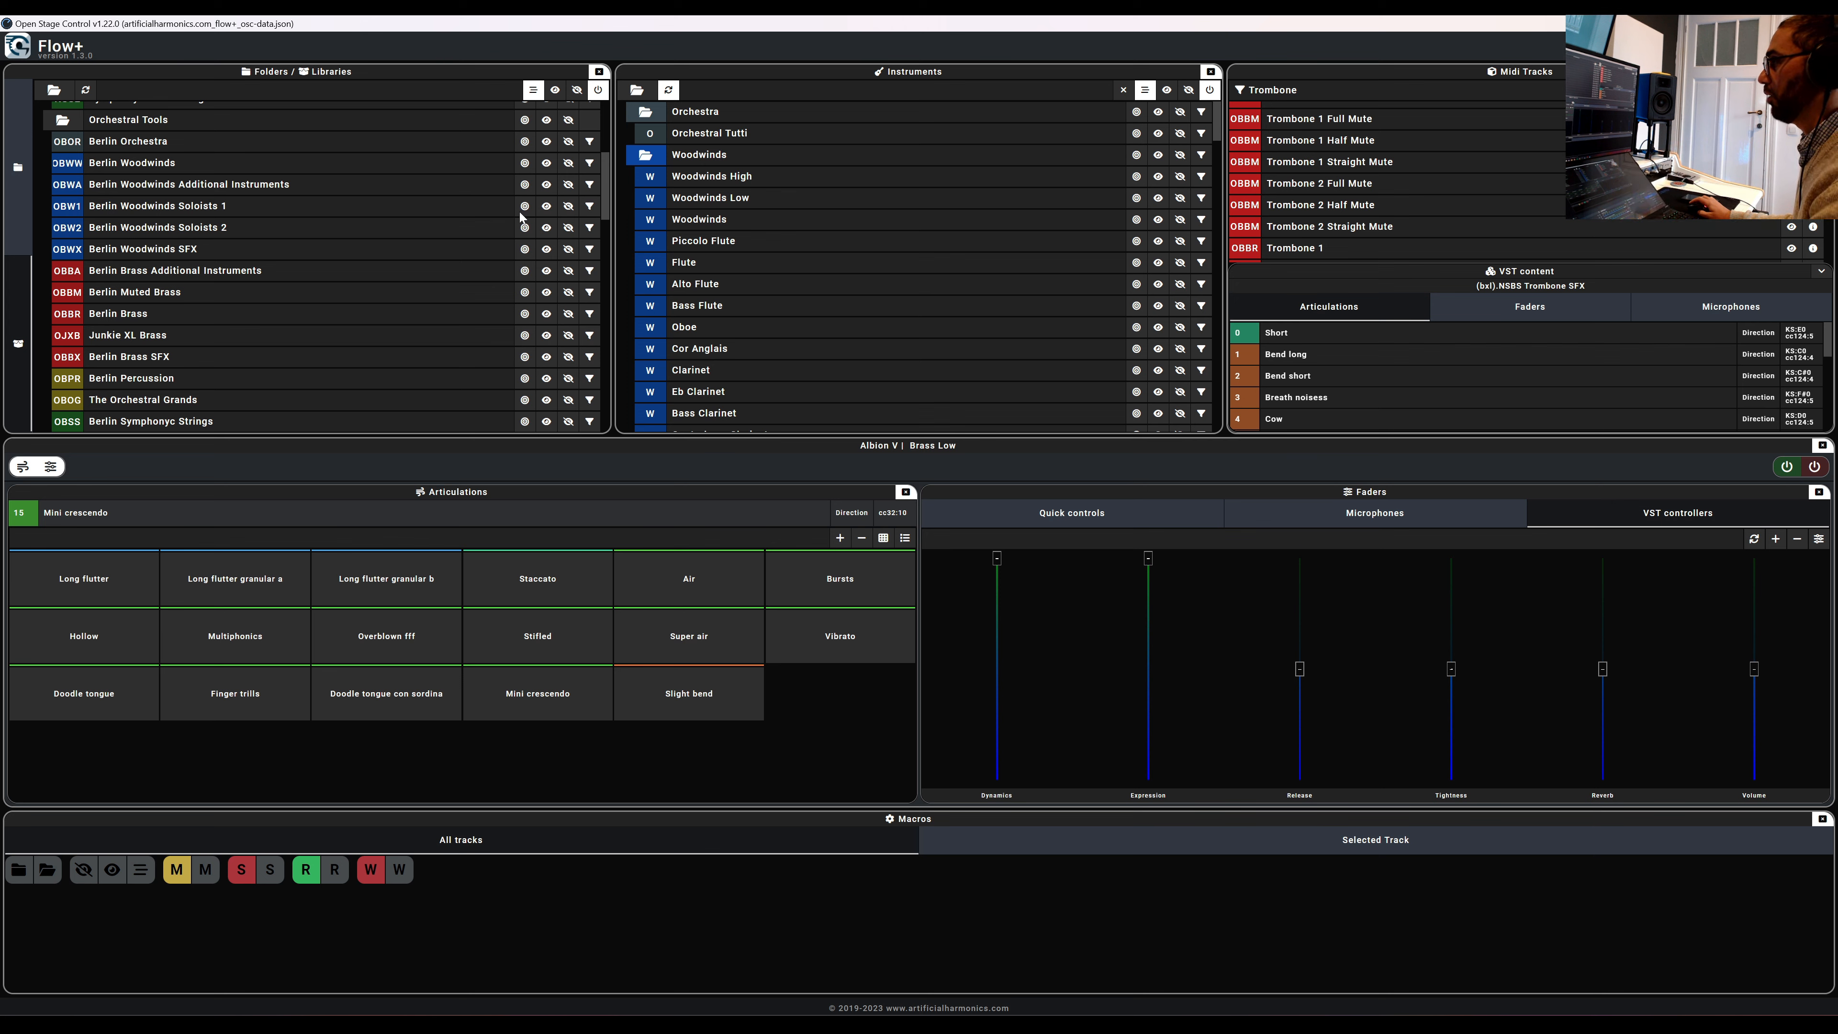
{"action": "scroll", "coordinate": [355, 294], "scroll_direction": "down", "scroll_amount": 10}
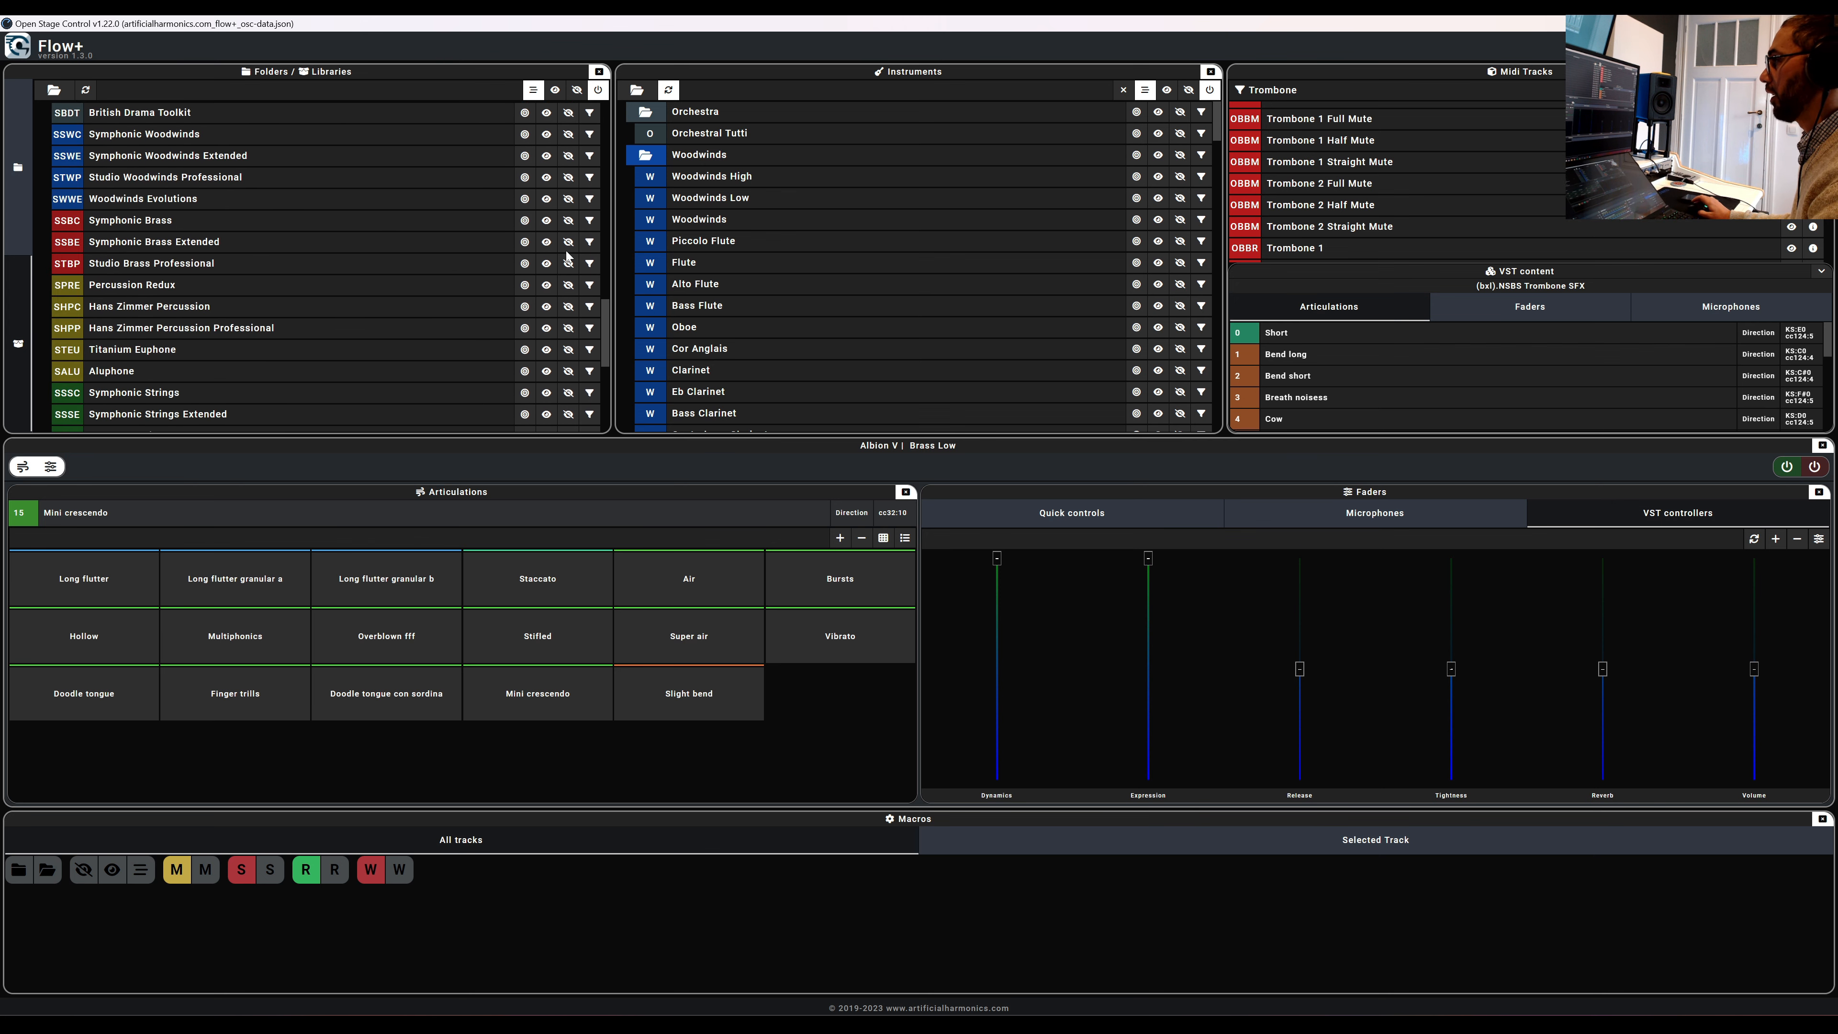
{"action": "scroll", "coordinate": [609, 318], "scroll_direction": "up", "scroll_amount": 10}
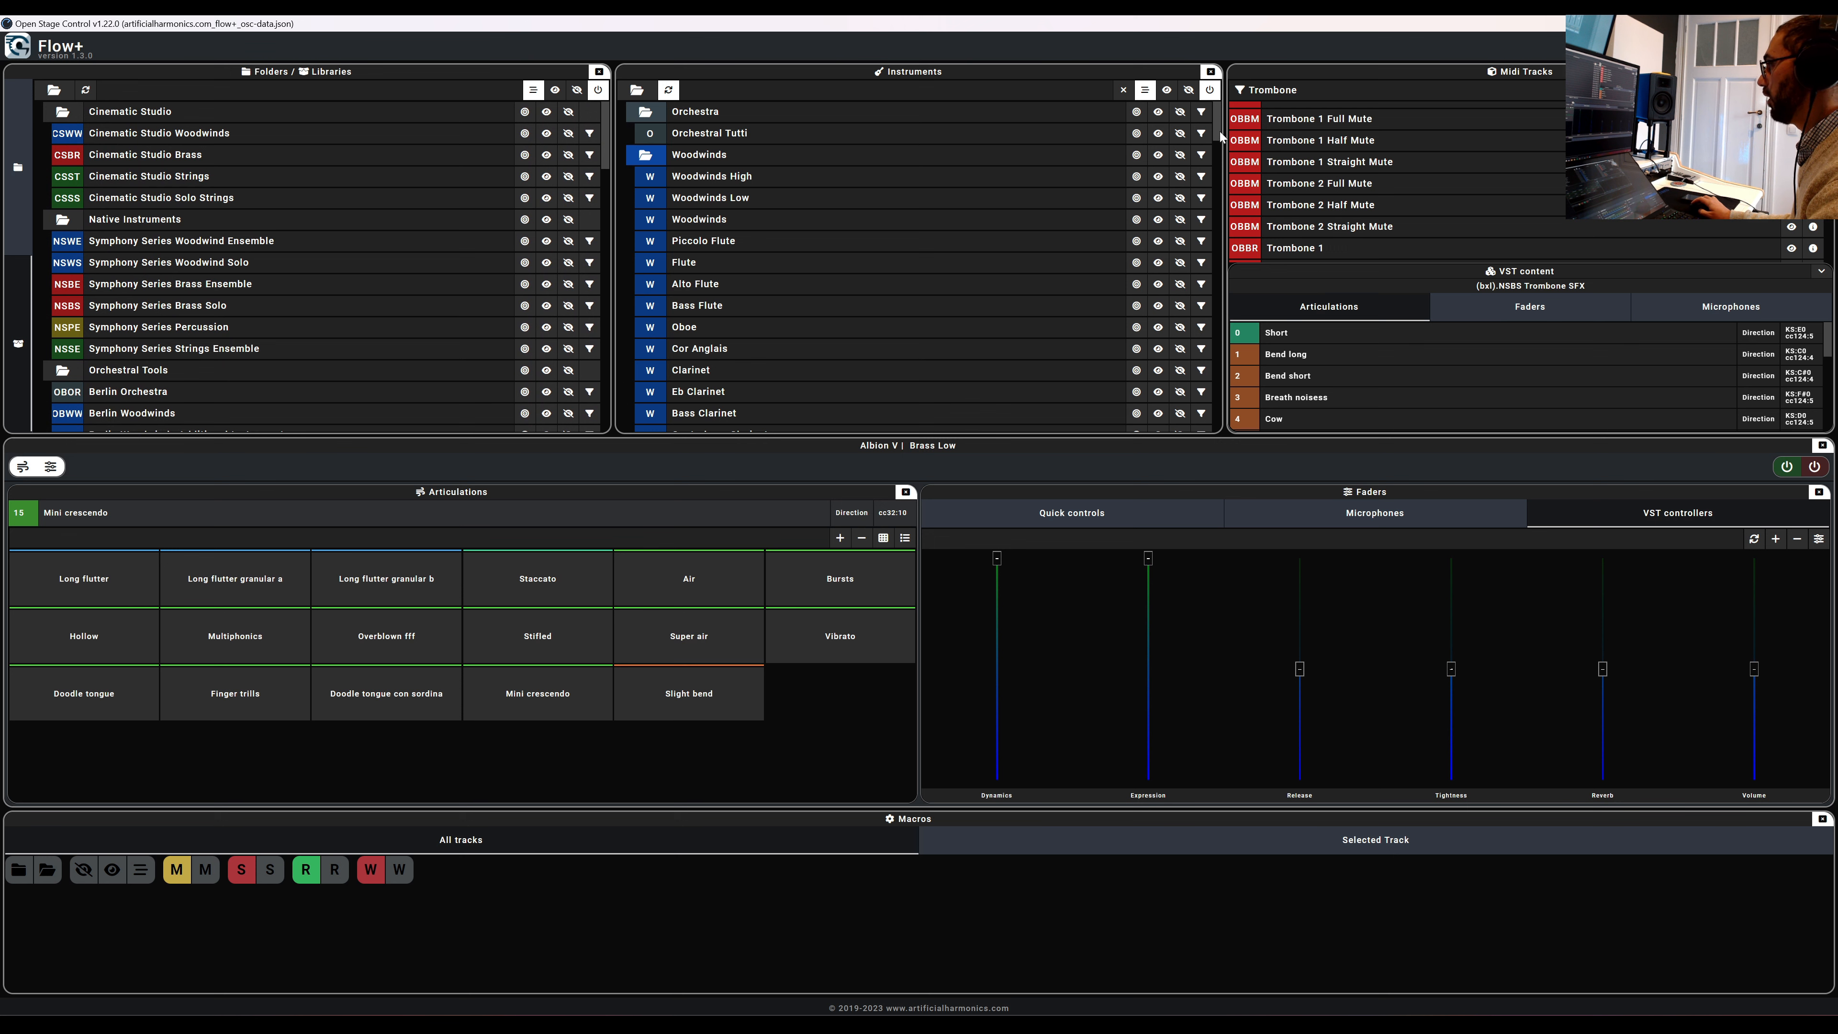
Look through the full instrument list and the MIDI tracks filtered for Trombone
{"action": "scroll", "coordinate": [1218, 130], "scroll_direction": "down", "scroll_amount": 8}
{"action": "scroll", "coordinate": [1213, 125], "scroll_direction": "up", "scroll_amount": 8}
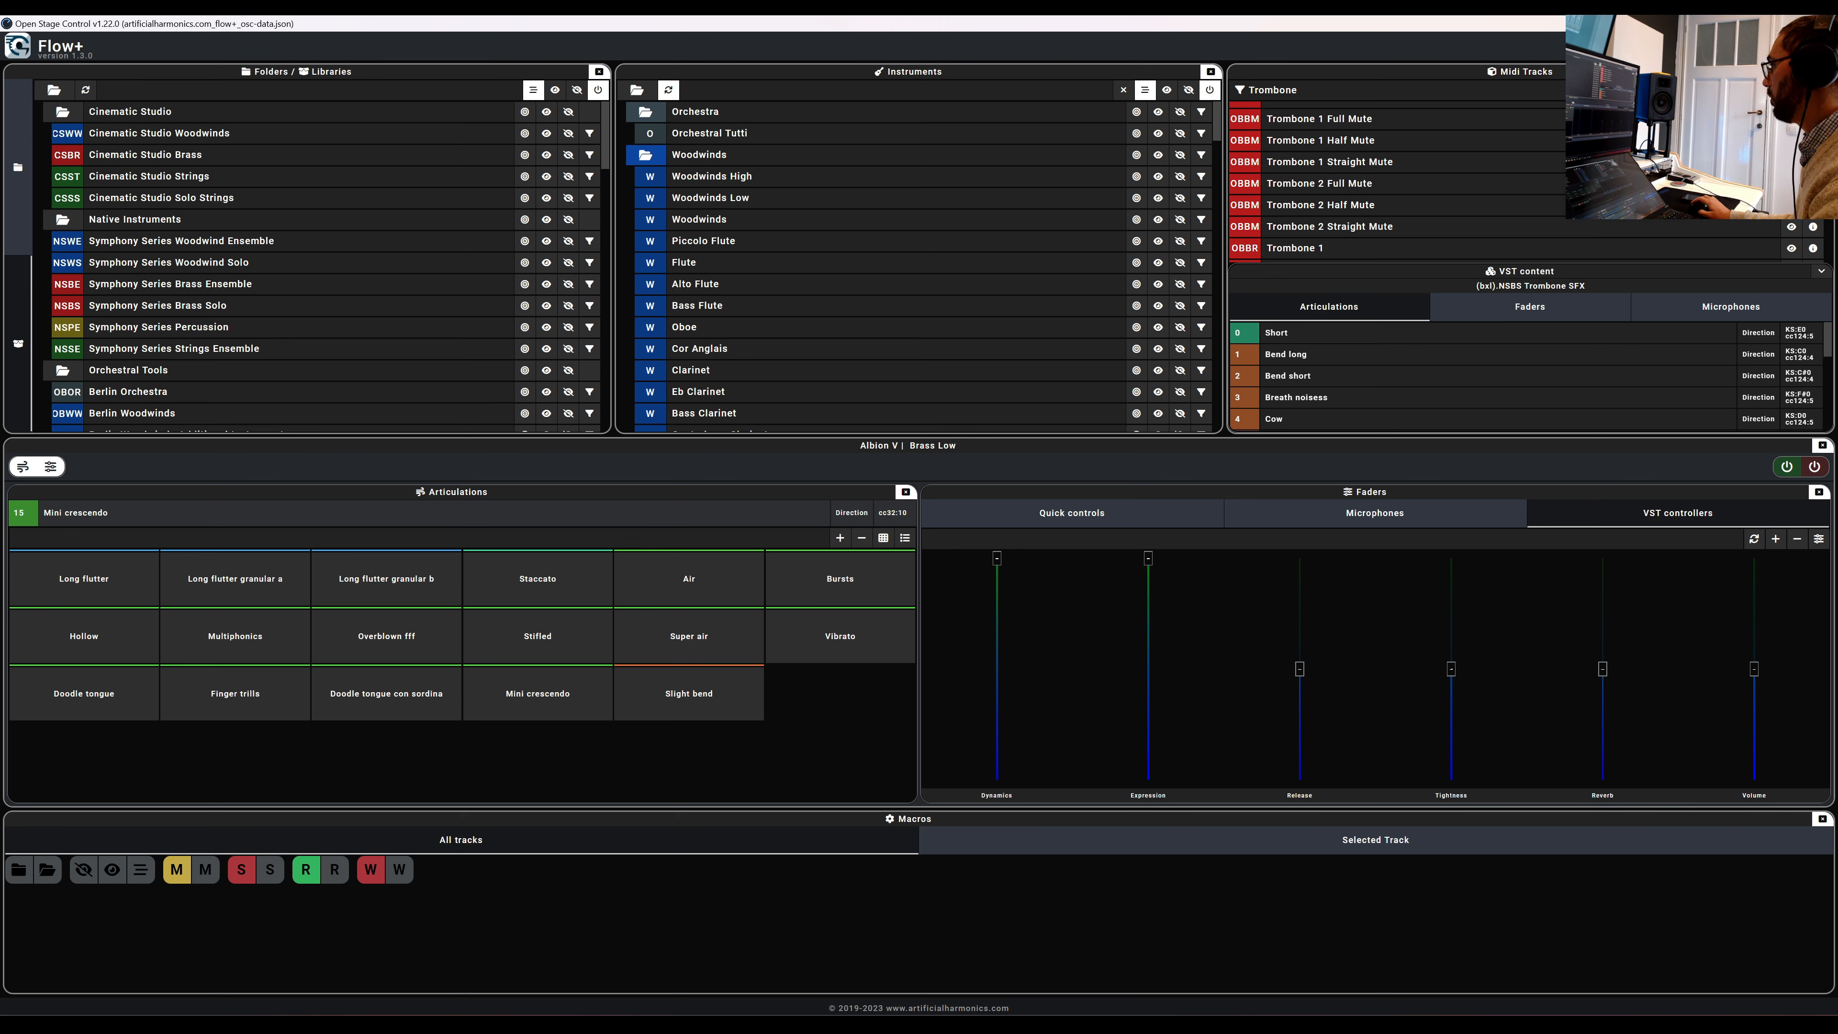
{"action": "scroll", "coordinate": [1470, 181], "scroll_direction": "up", "scroll_amount": 2}
{"action": "scroll", "coordinate": [1469, 181], "scroll_direction": "down", "scroll_amount": 1}
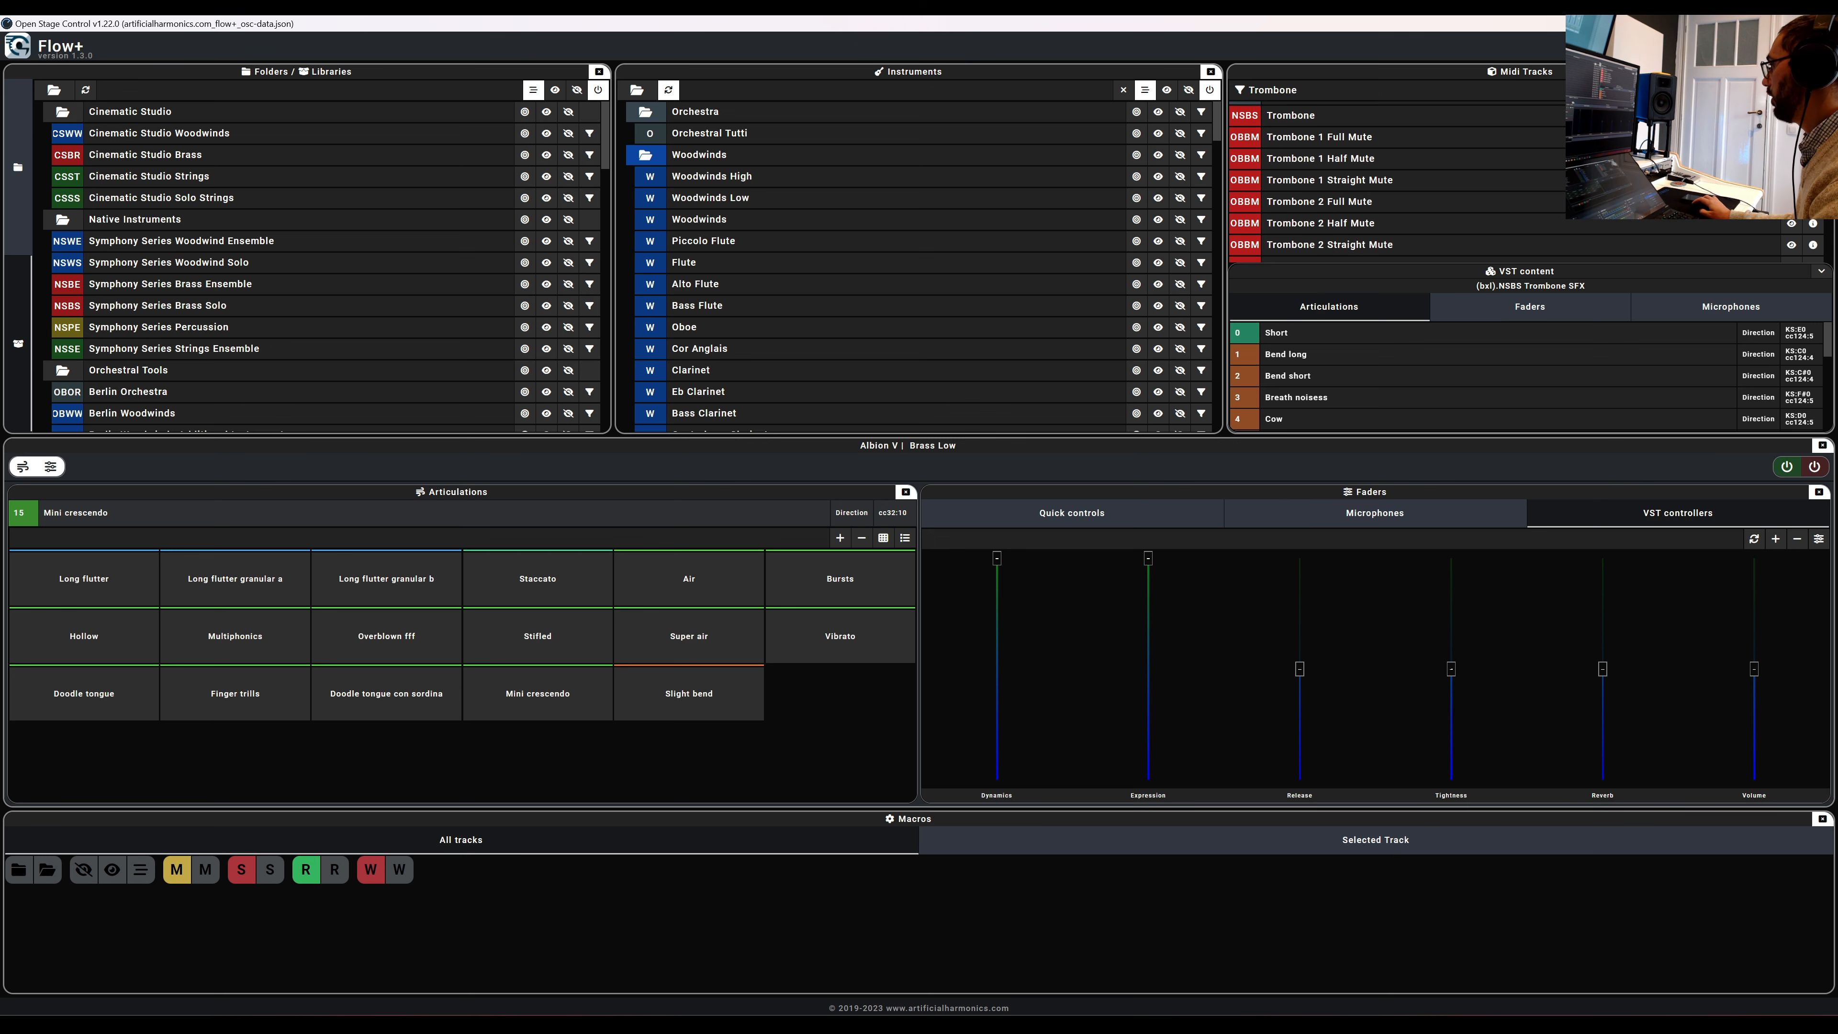
{"action": "scroll", "coordinate": [1835, 248], "scroll_direction": "down", "scroll_amount": 3}
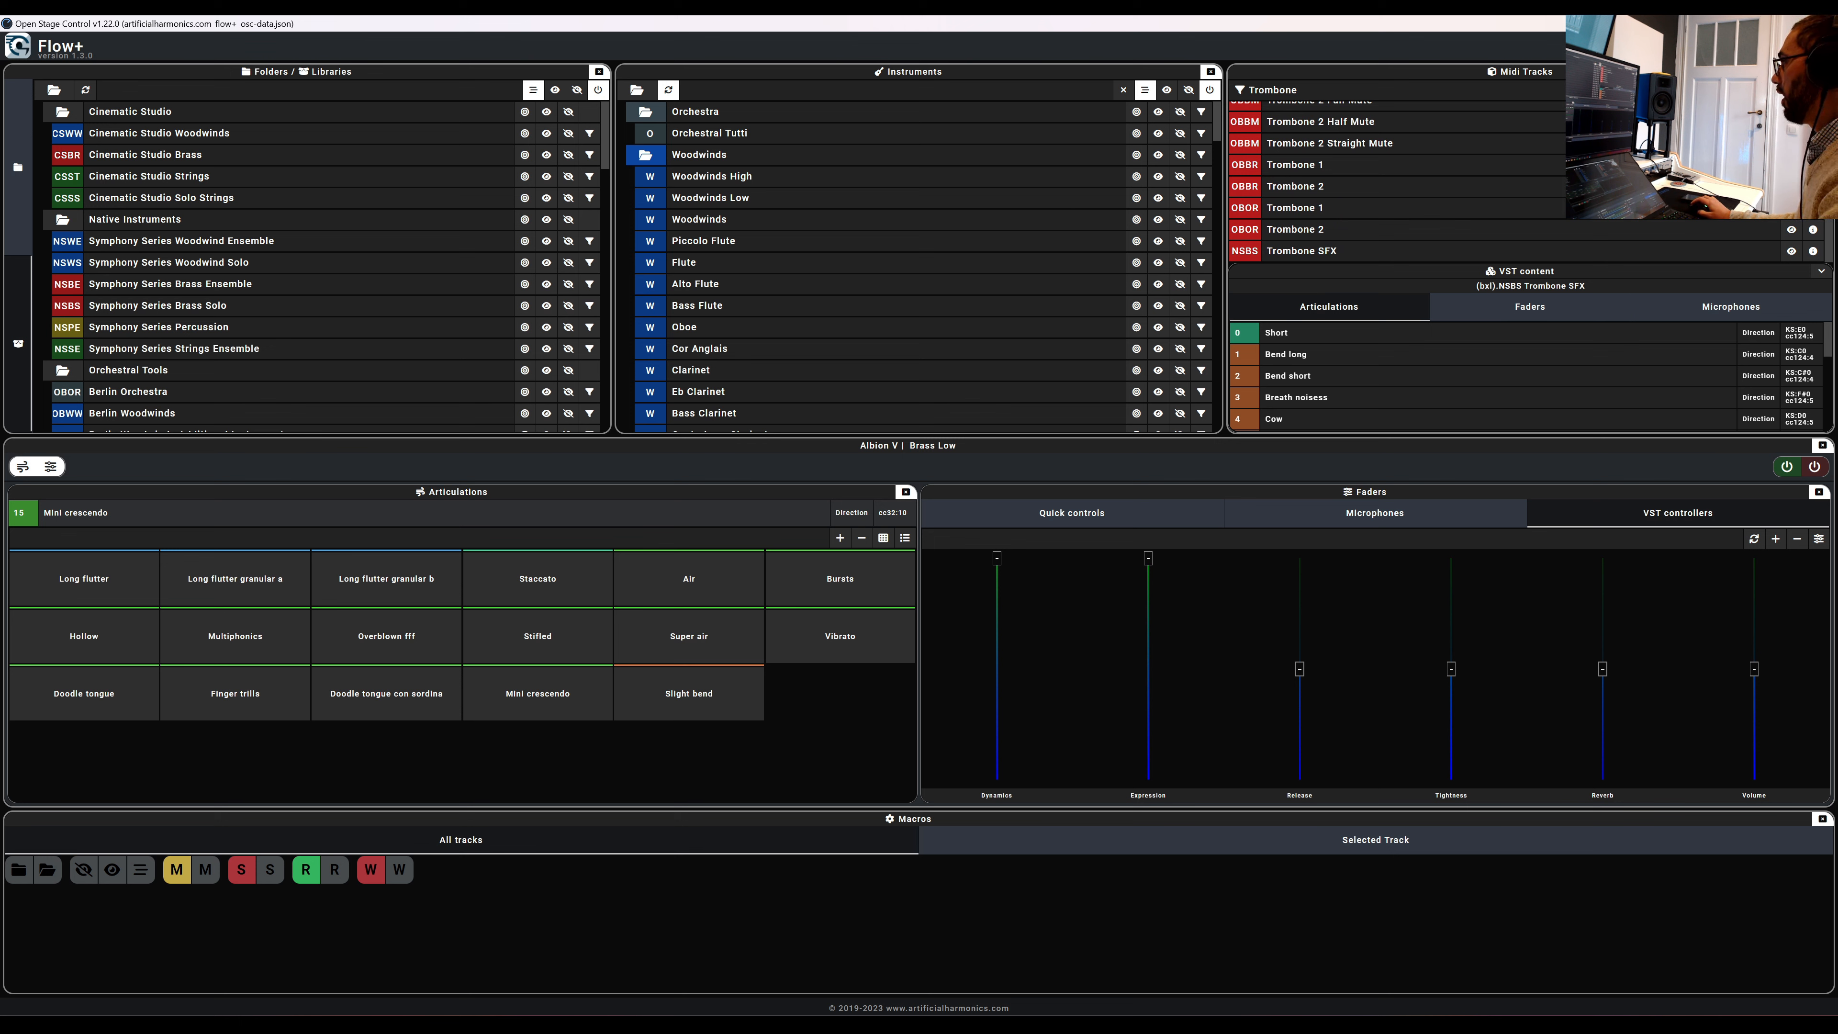
Hide the browsing panes to enlarge the articulations and faders, and view the quick controls, microphones and VST controllers
{"action": "left_click", "coordinate": [599, 72]}
{"action": "left_click", "coordinate": [905, 72]}
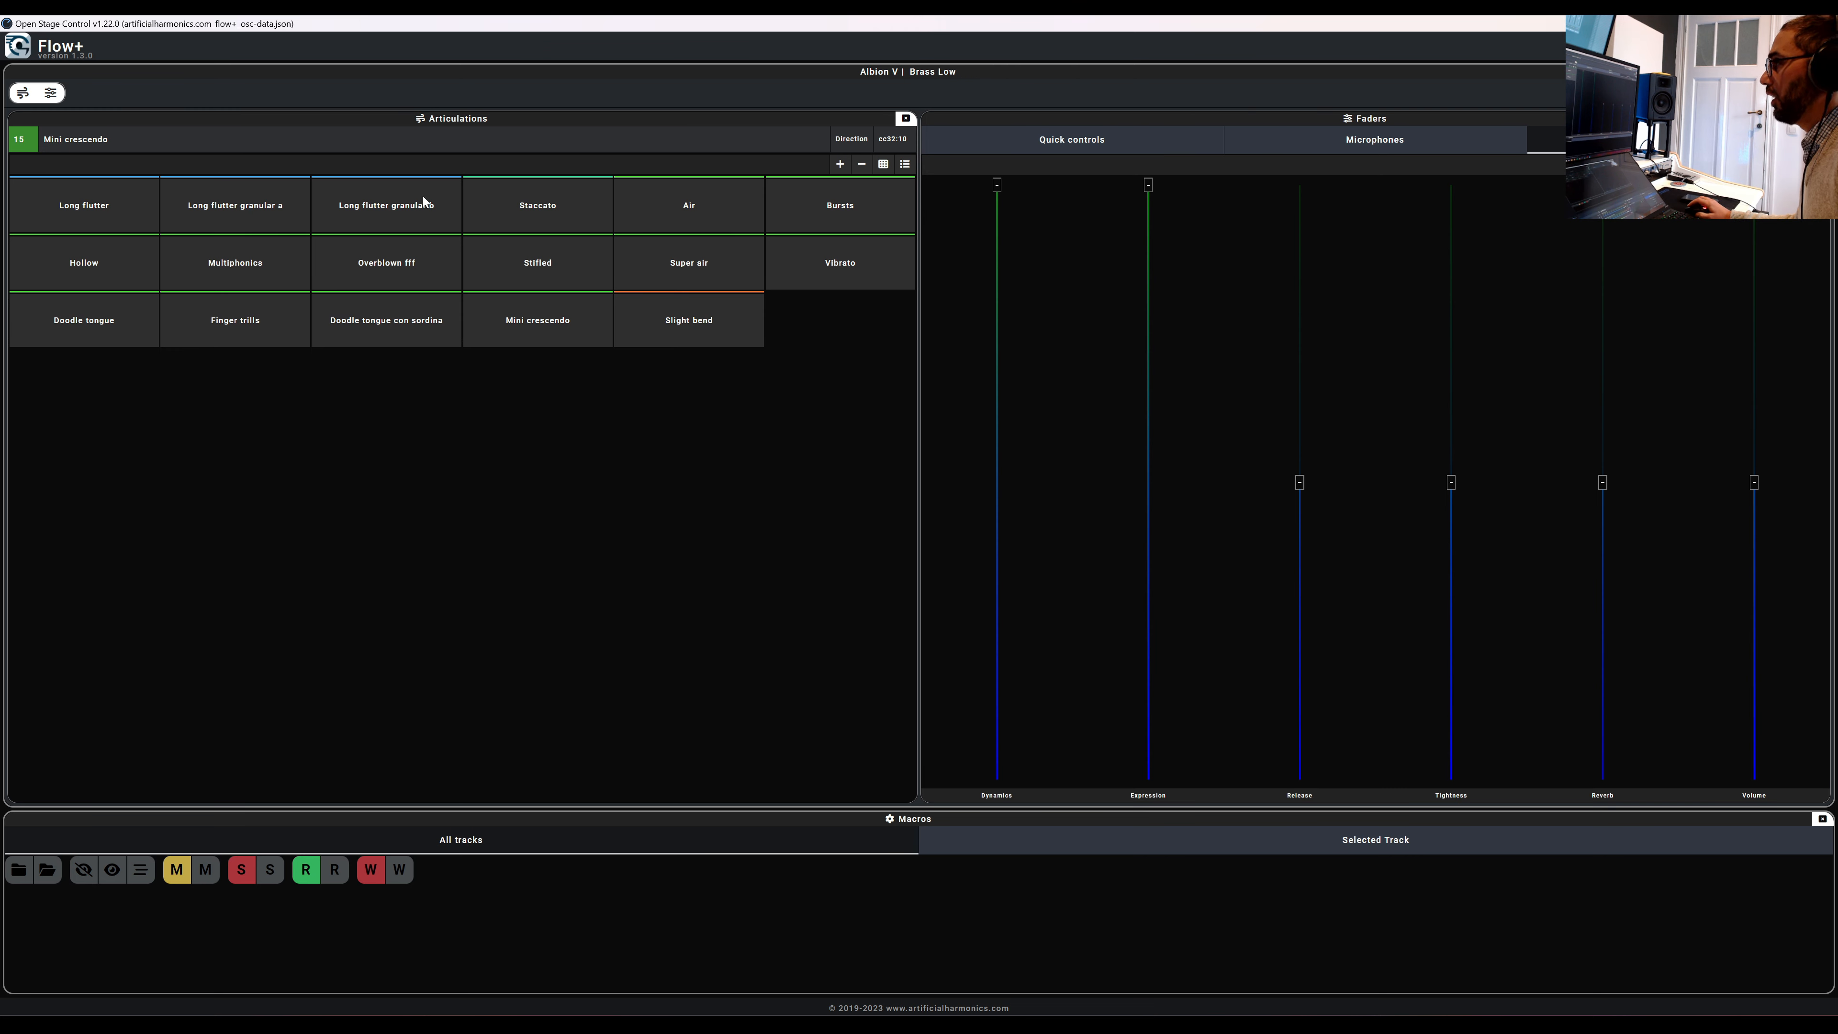
{"action": "left_click", "coordinate": [1114, 148]}
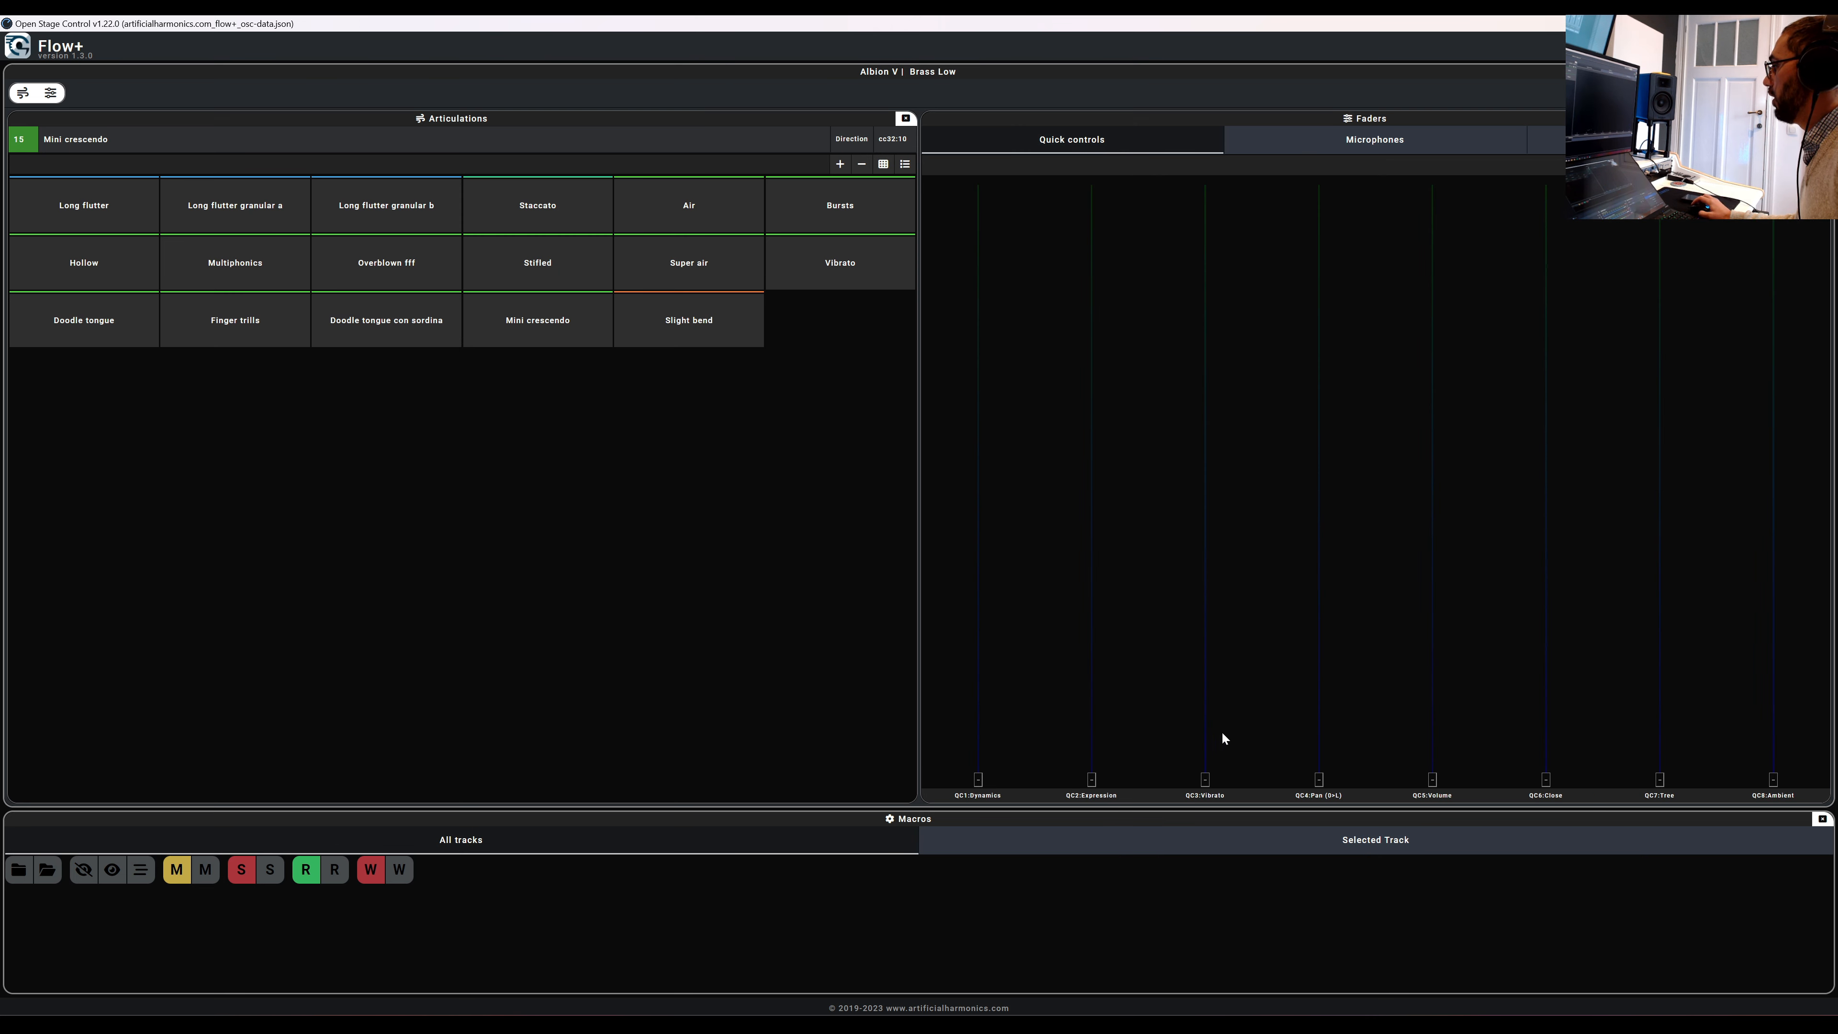
{"action": "left_click", "coordinate": [1350, 141]}
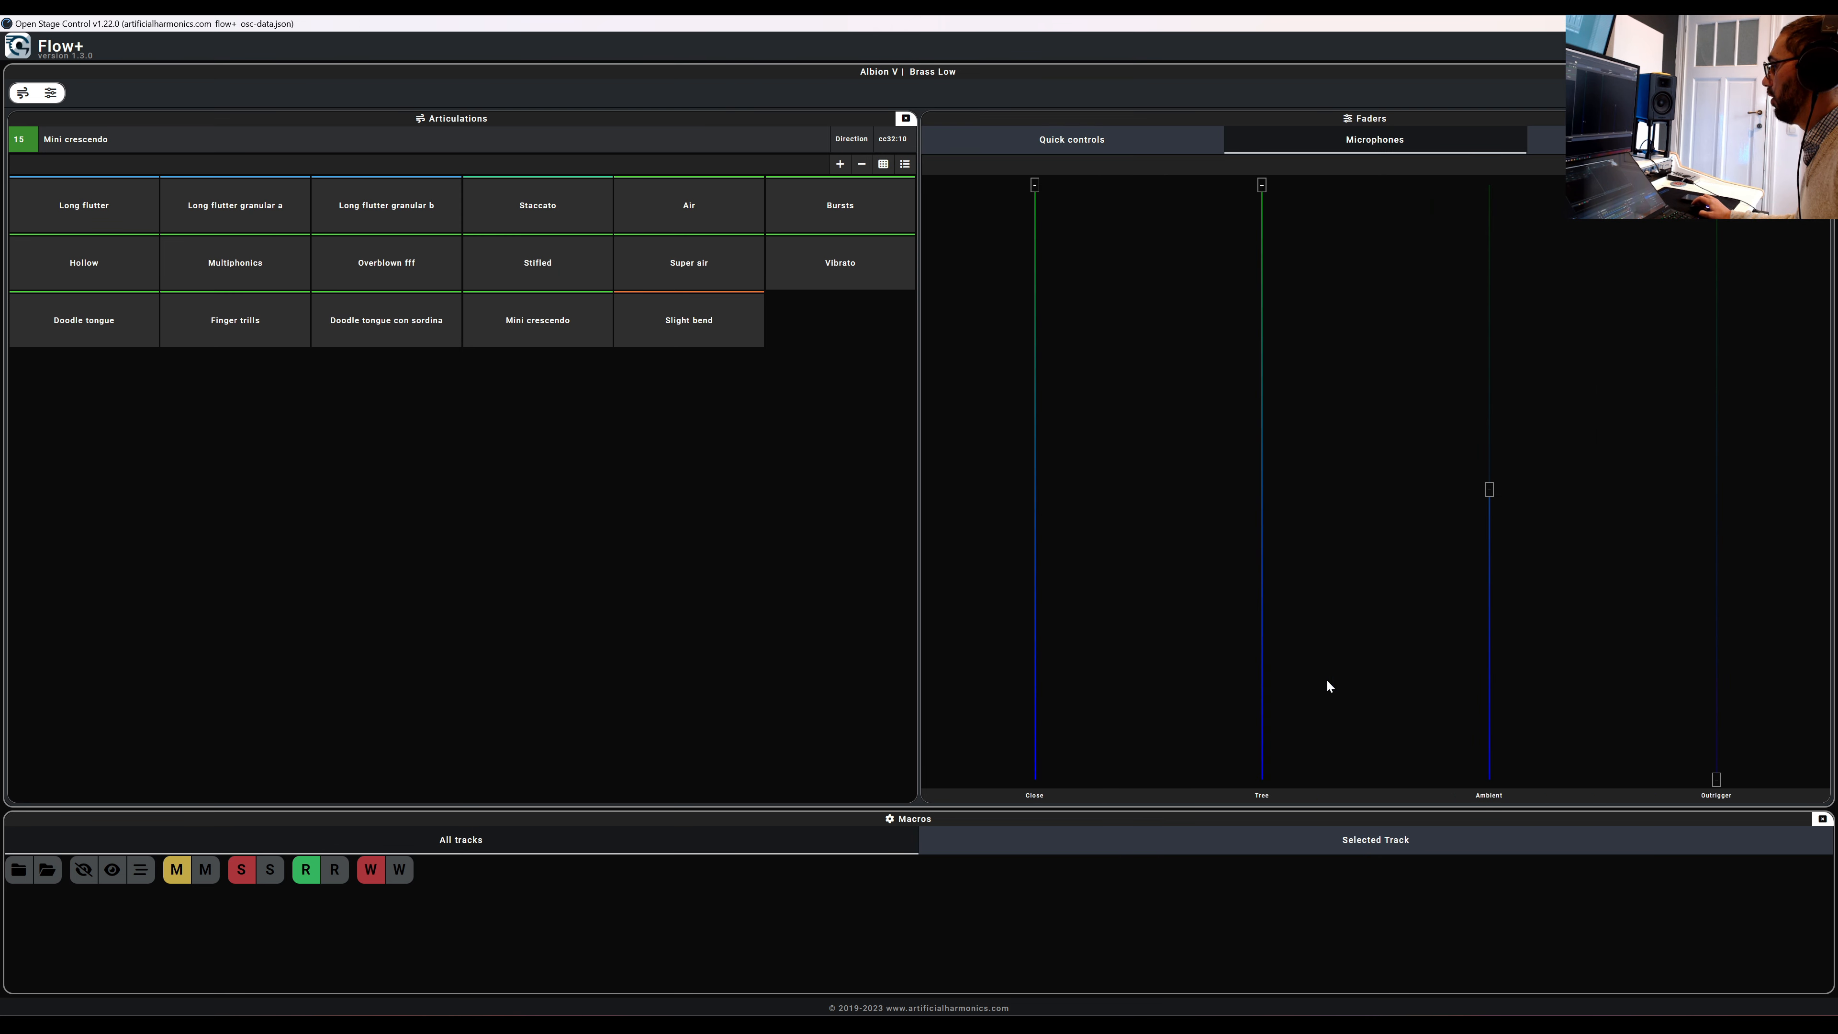
{"action": "left_click", "coordinate": [1643, 142]}
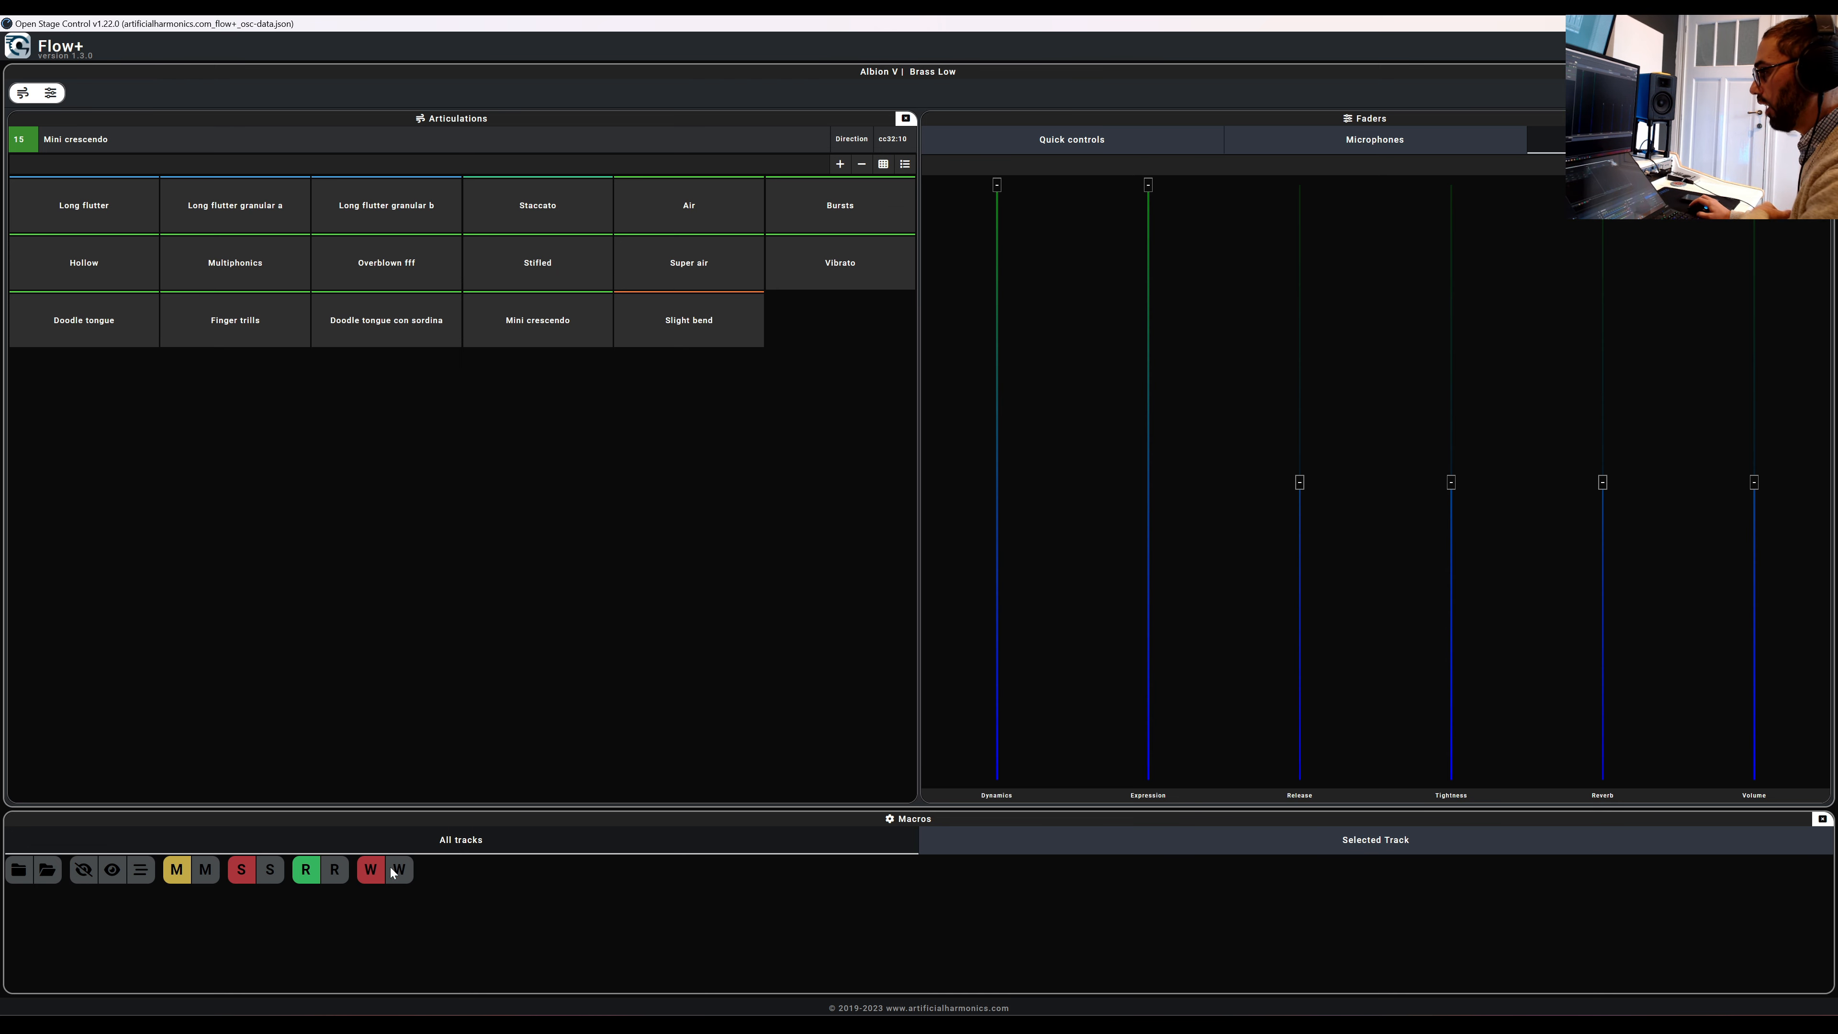
View the macros for the selected track and return to those for all tracks
{"action": "left_click", "coordinate": [1173, 849]}
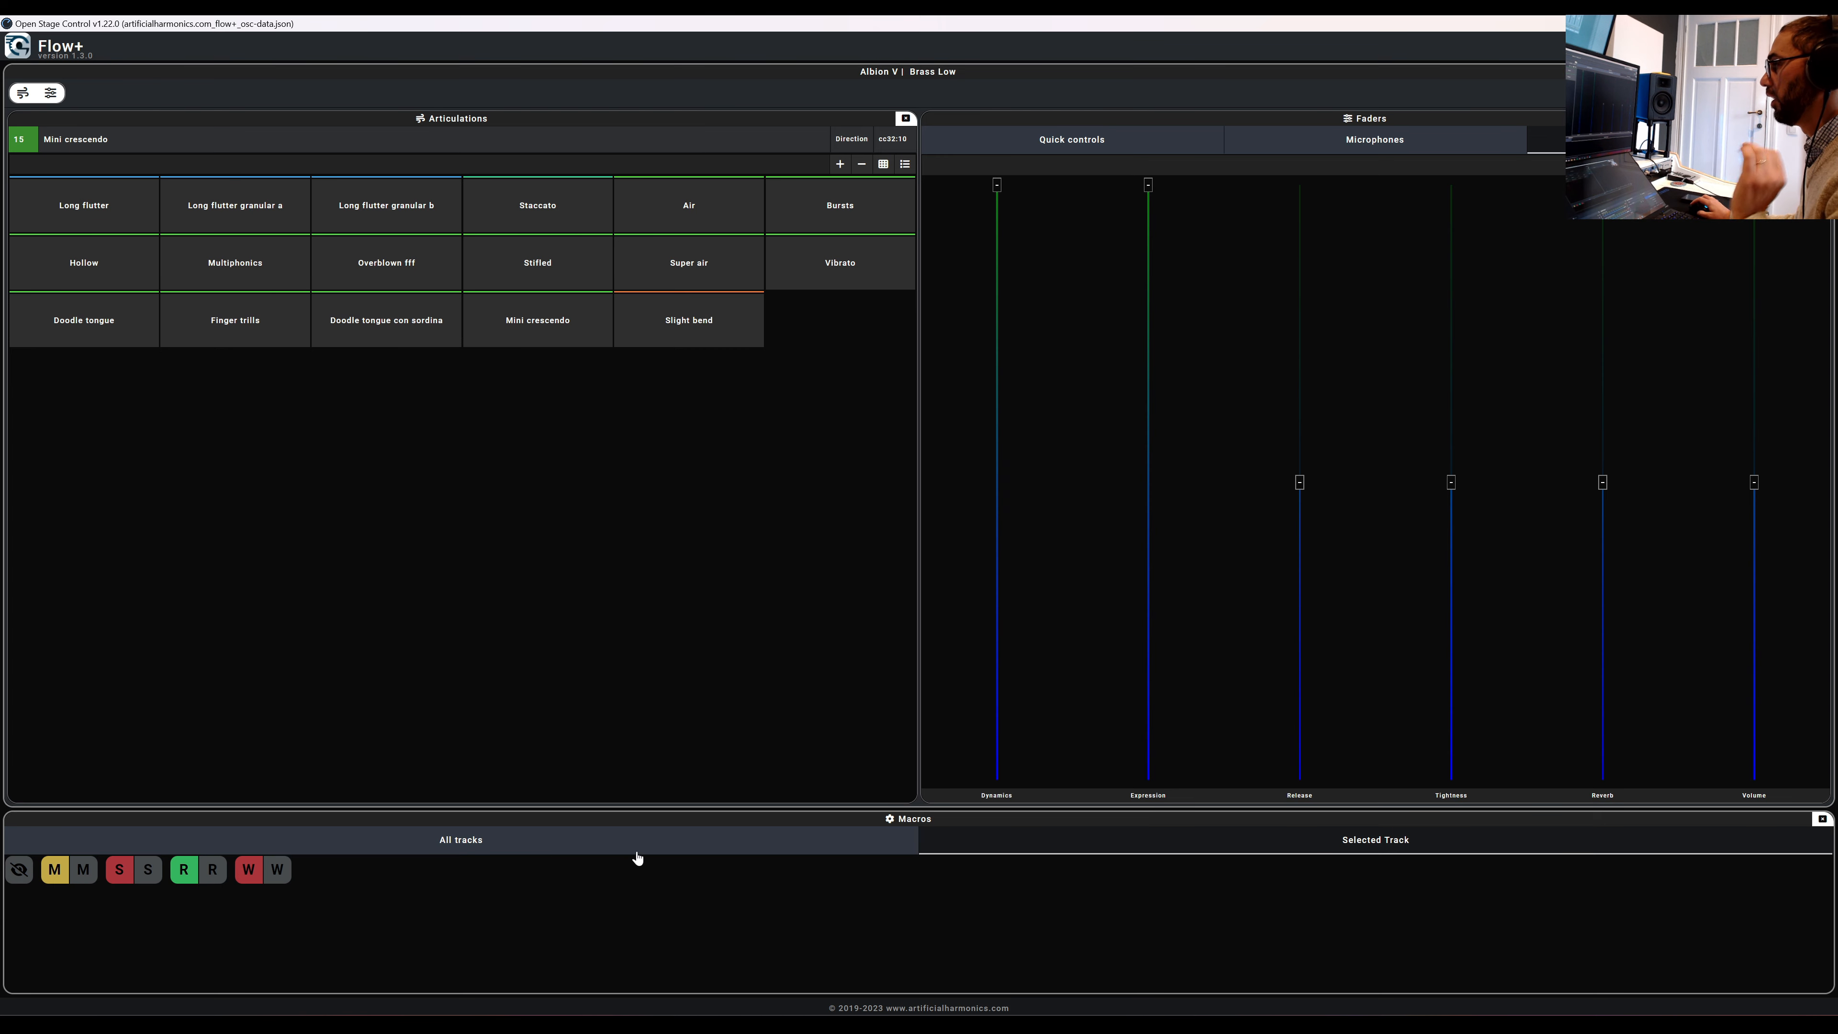
{"action": "left_click", "coordinate": [668, 848]}
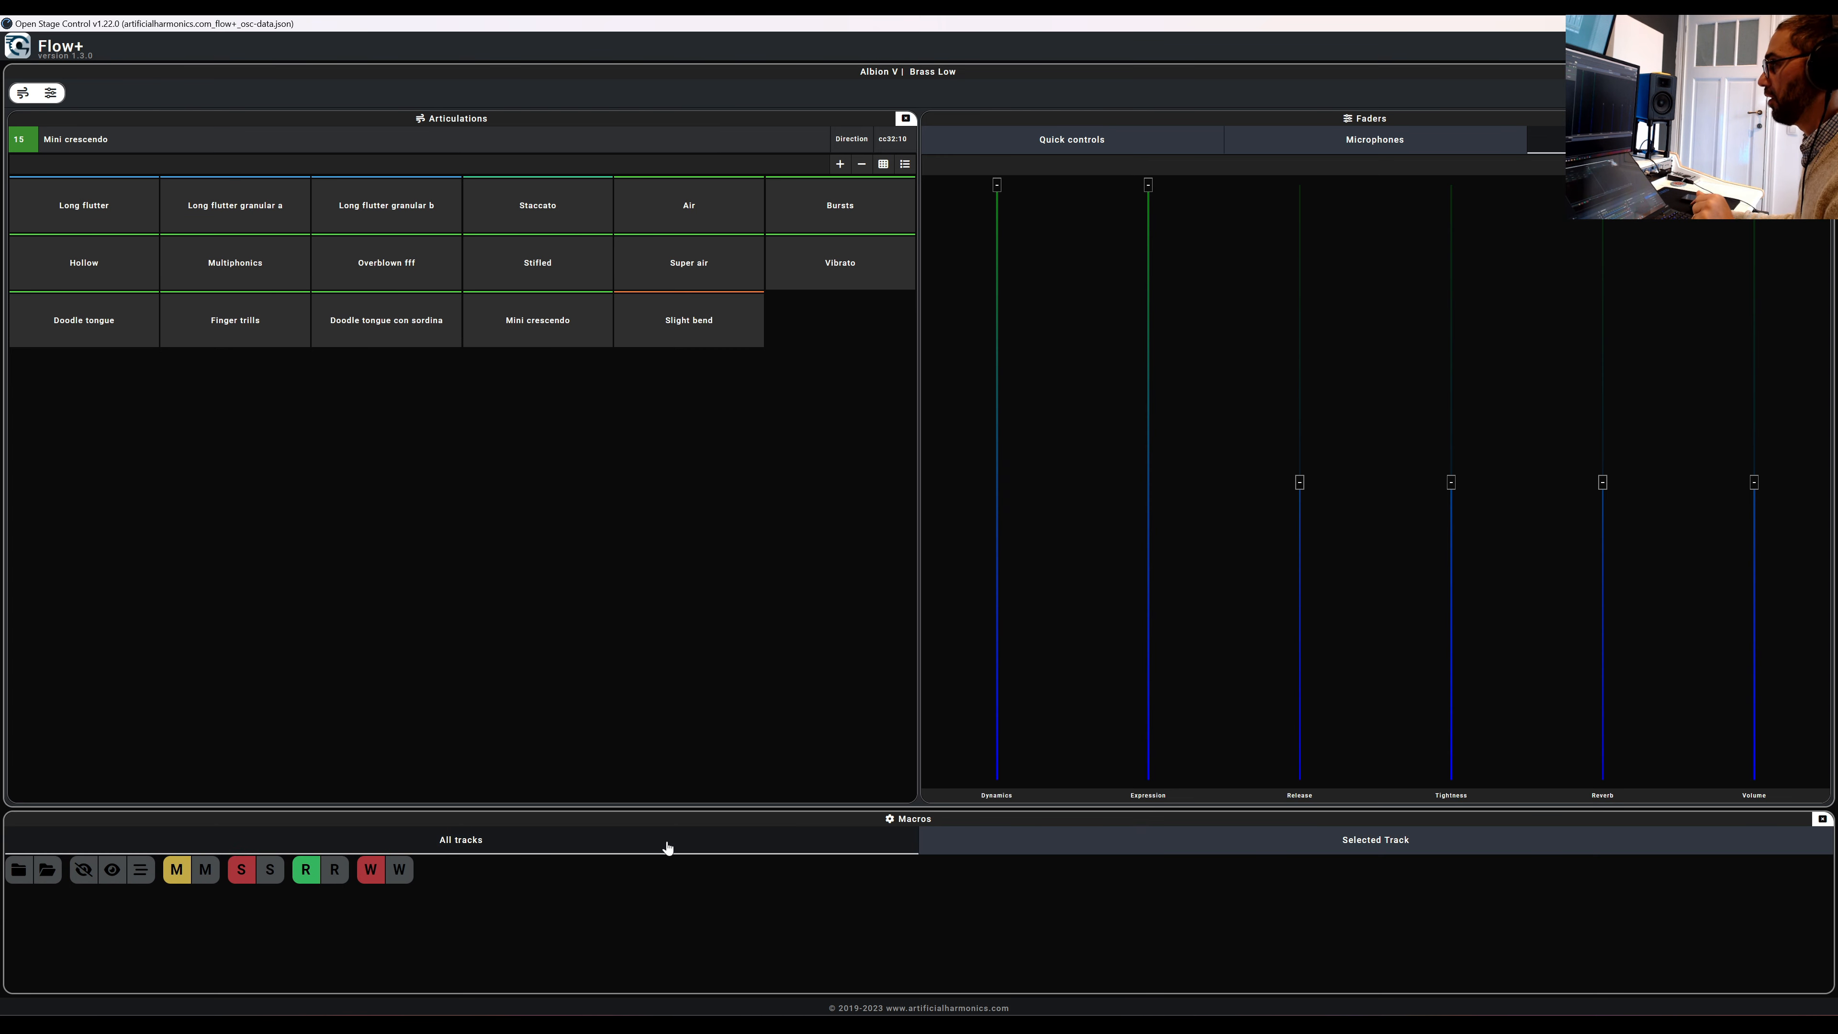
View the selected track's macros, return to those for all tracks, and restore the MIDI tracks, instruments and folders panes
{"action": "left_click", "coordinate": [1096, 842]}
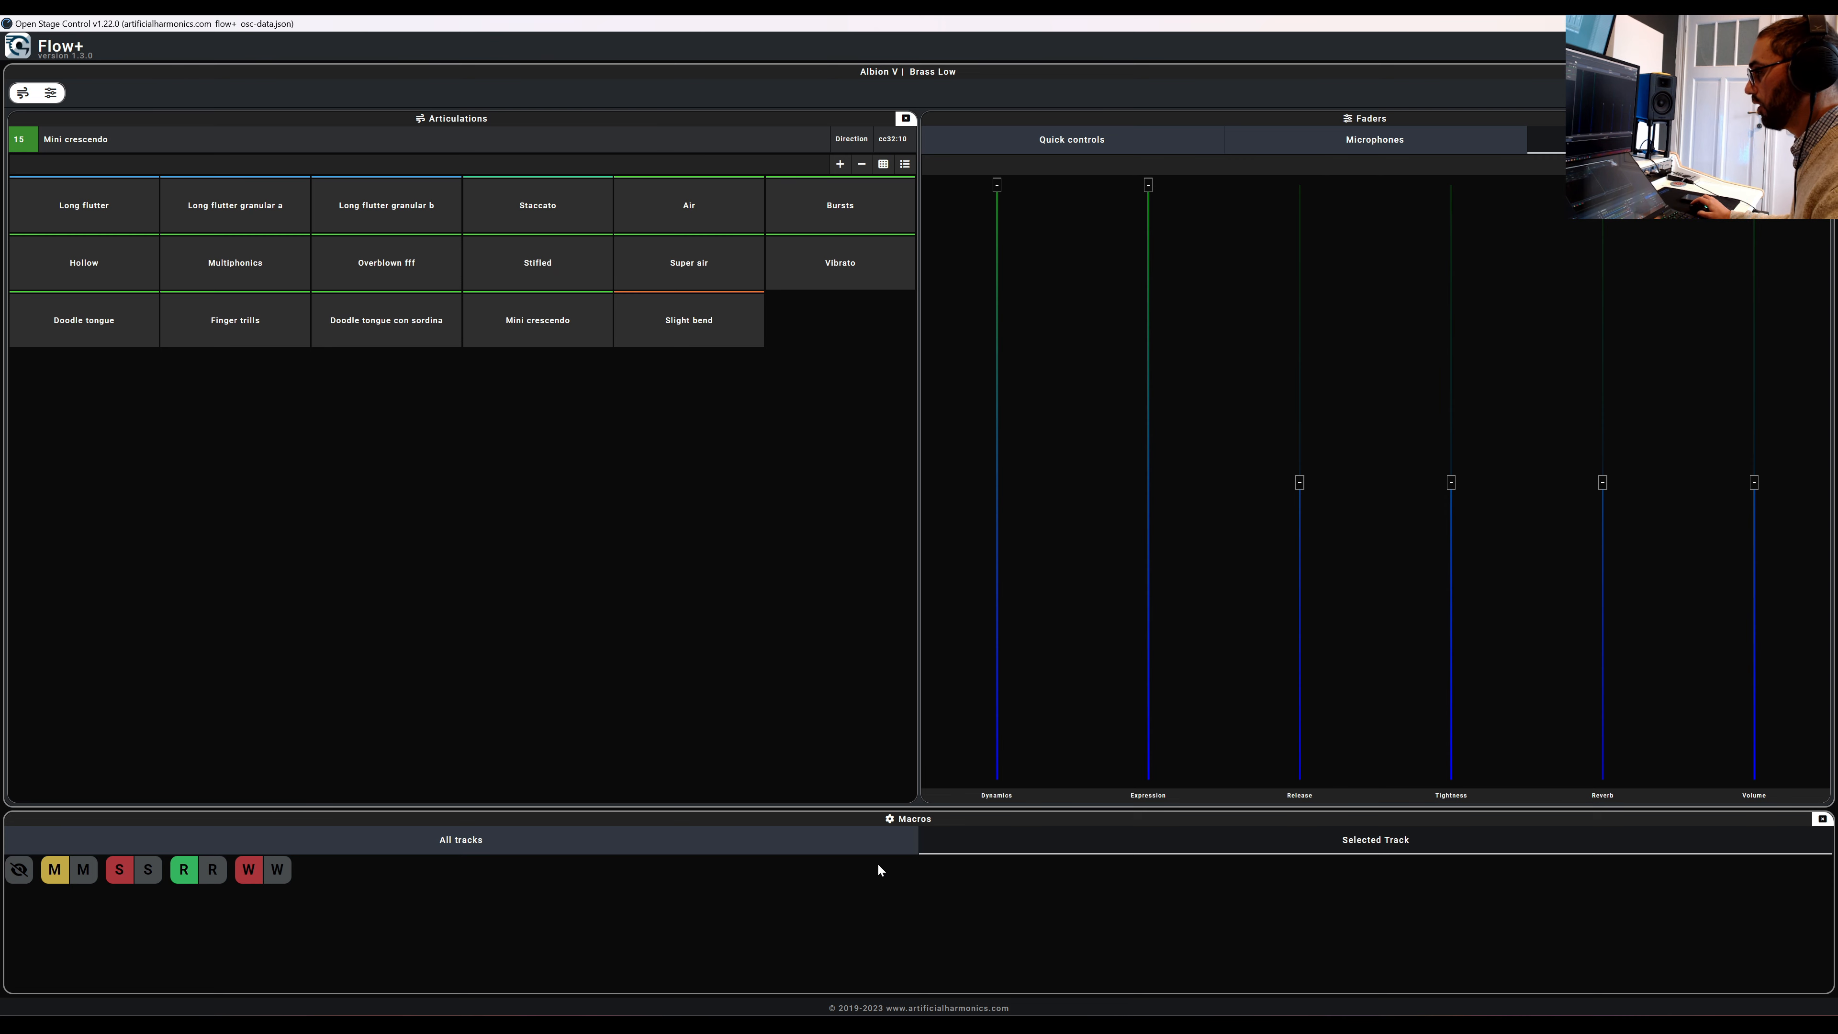
{"action": "left_click", "coordinate": [811, 843]}
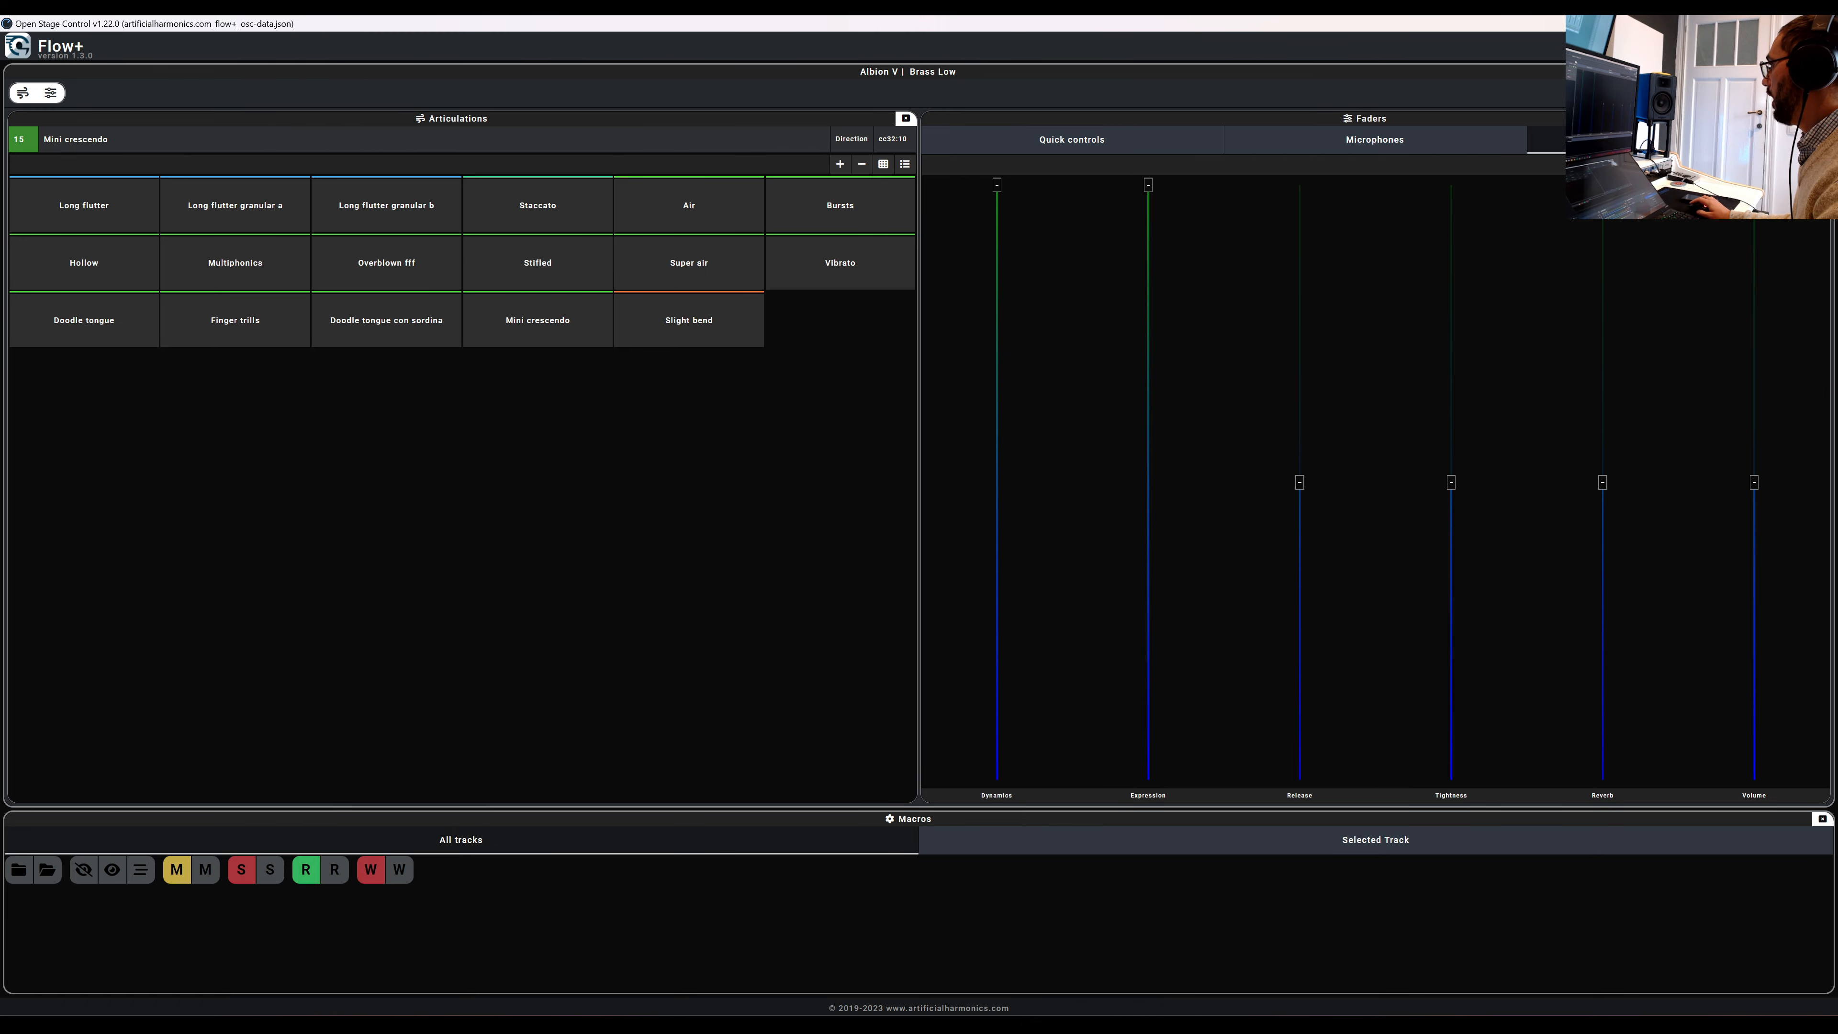
{"action": "left_click", "coordinate": [1759, 46]}
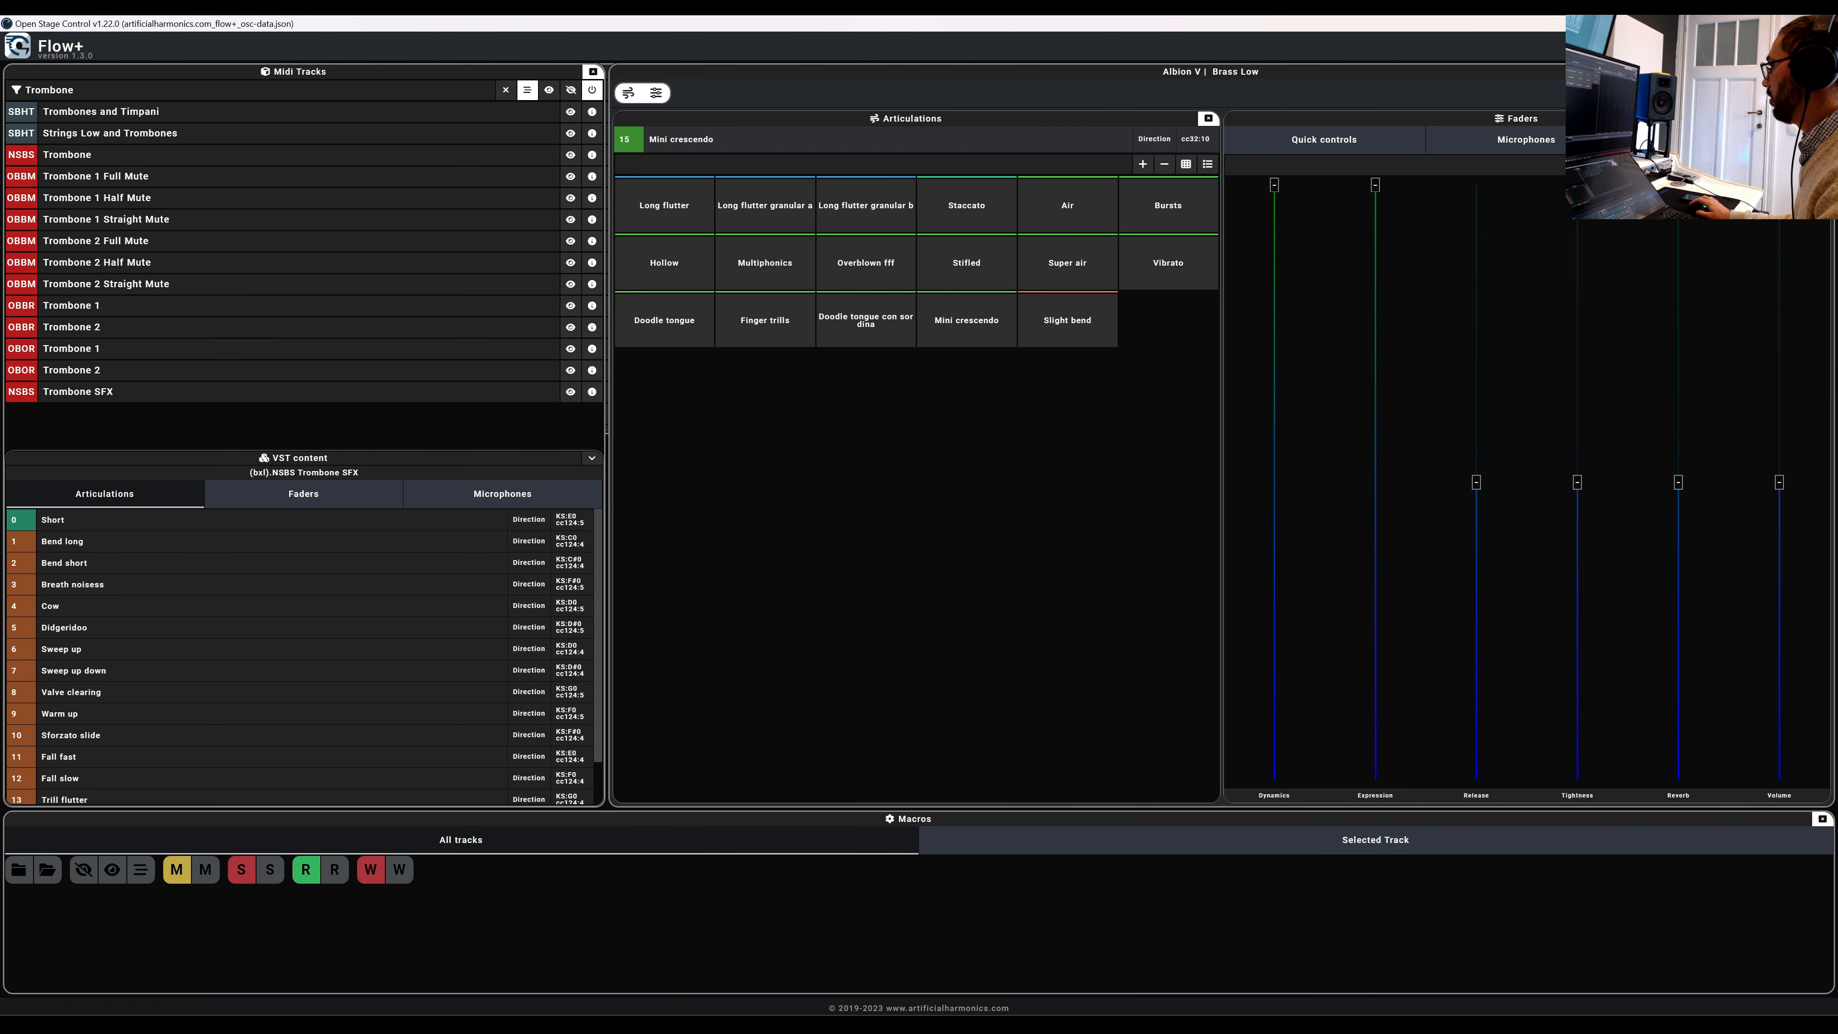
{"action": "left_click", "coordinate": [1729, 45]}
{"action": "left_click", "coordinate": [1701, 45]}
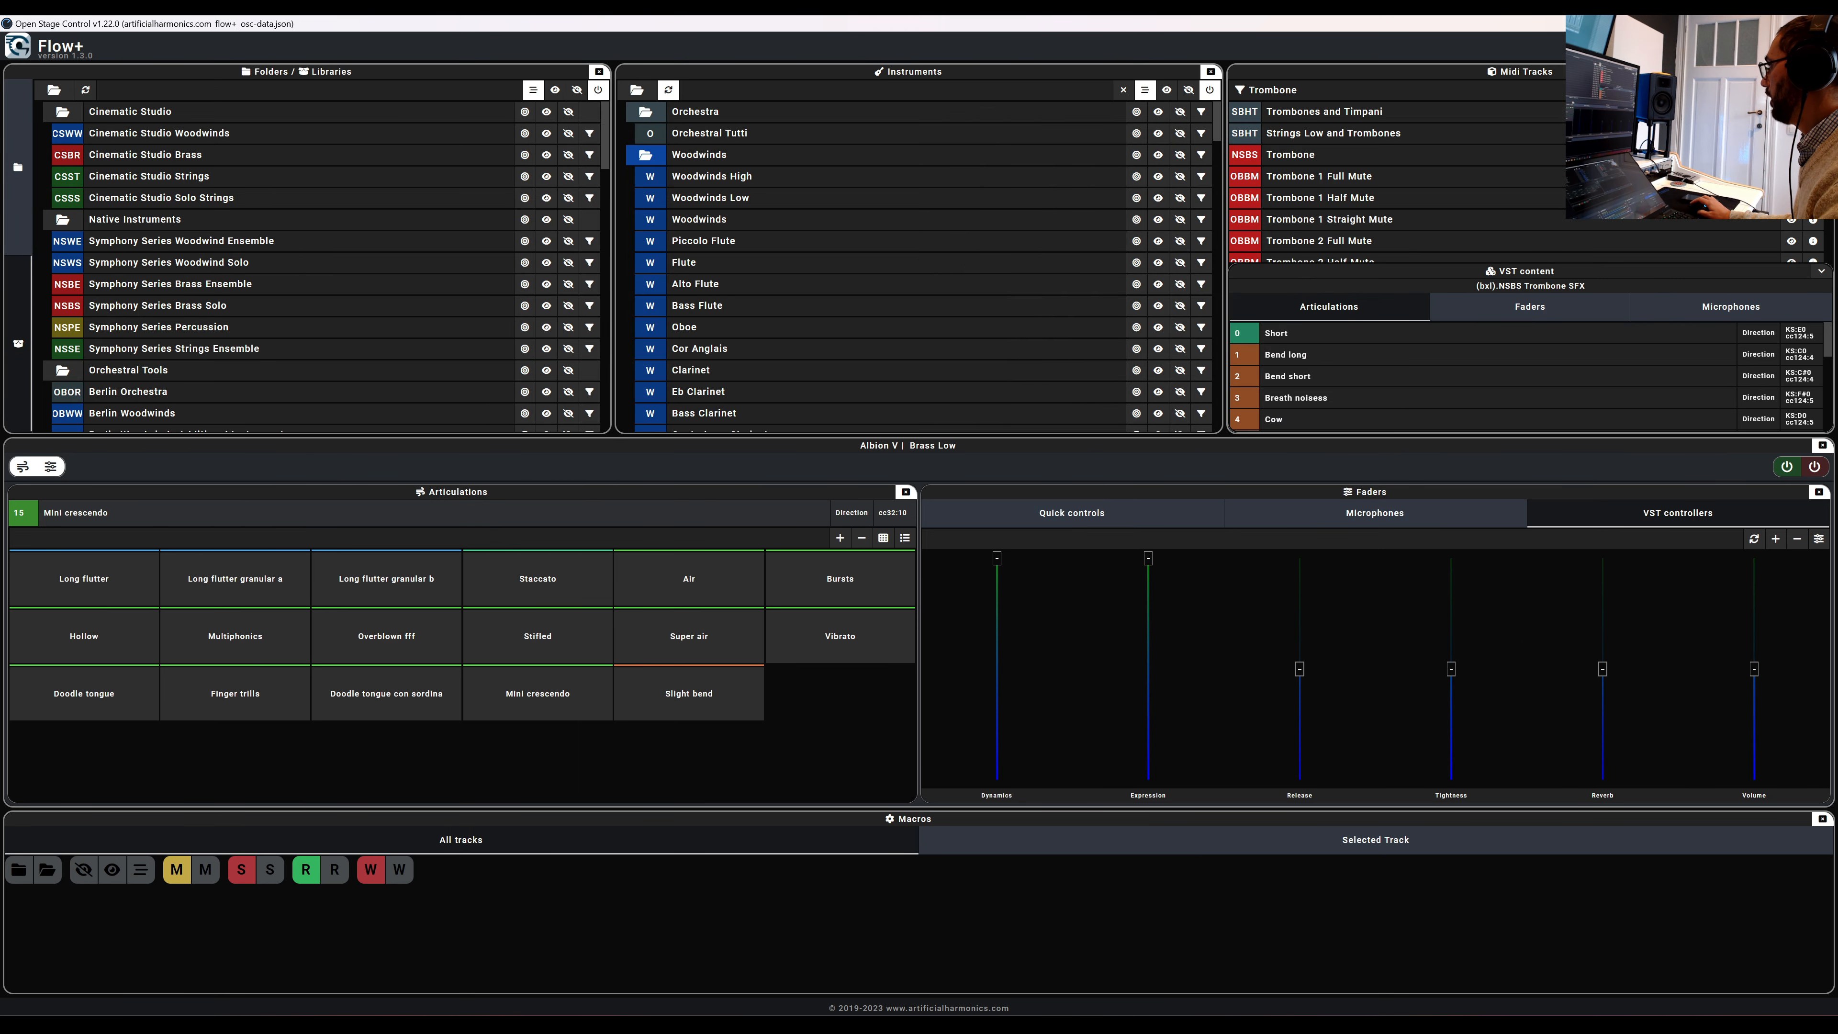
Search the template for piccolo, look through the matching libraries, instruments and tracks, and close the search
{"action": "left_click", "coordinate": [1672, 46]}
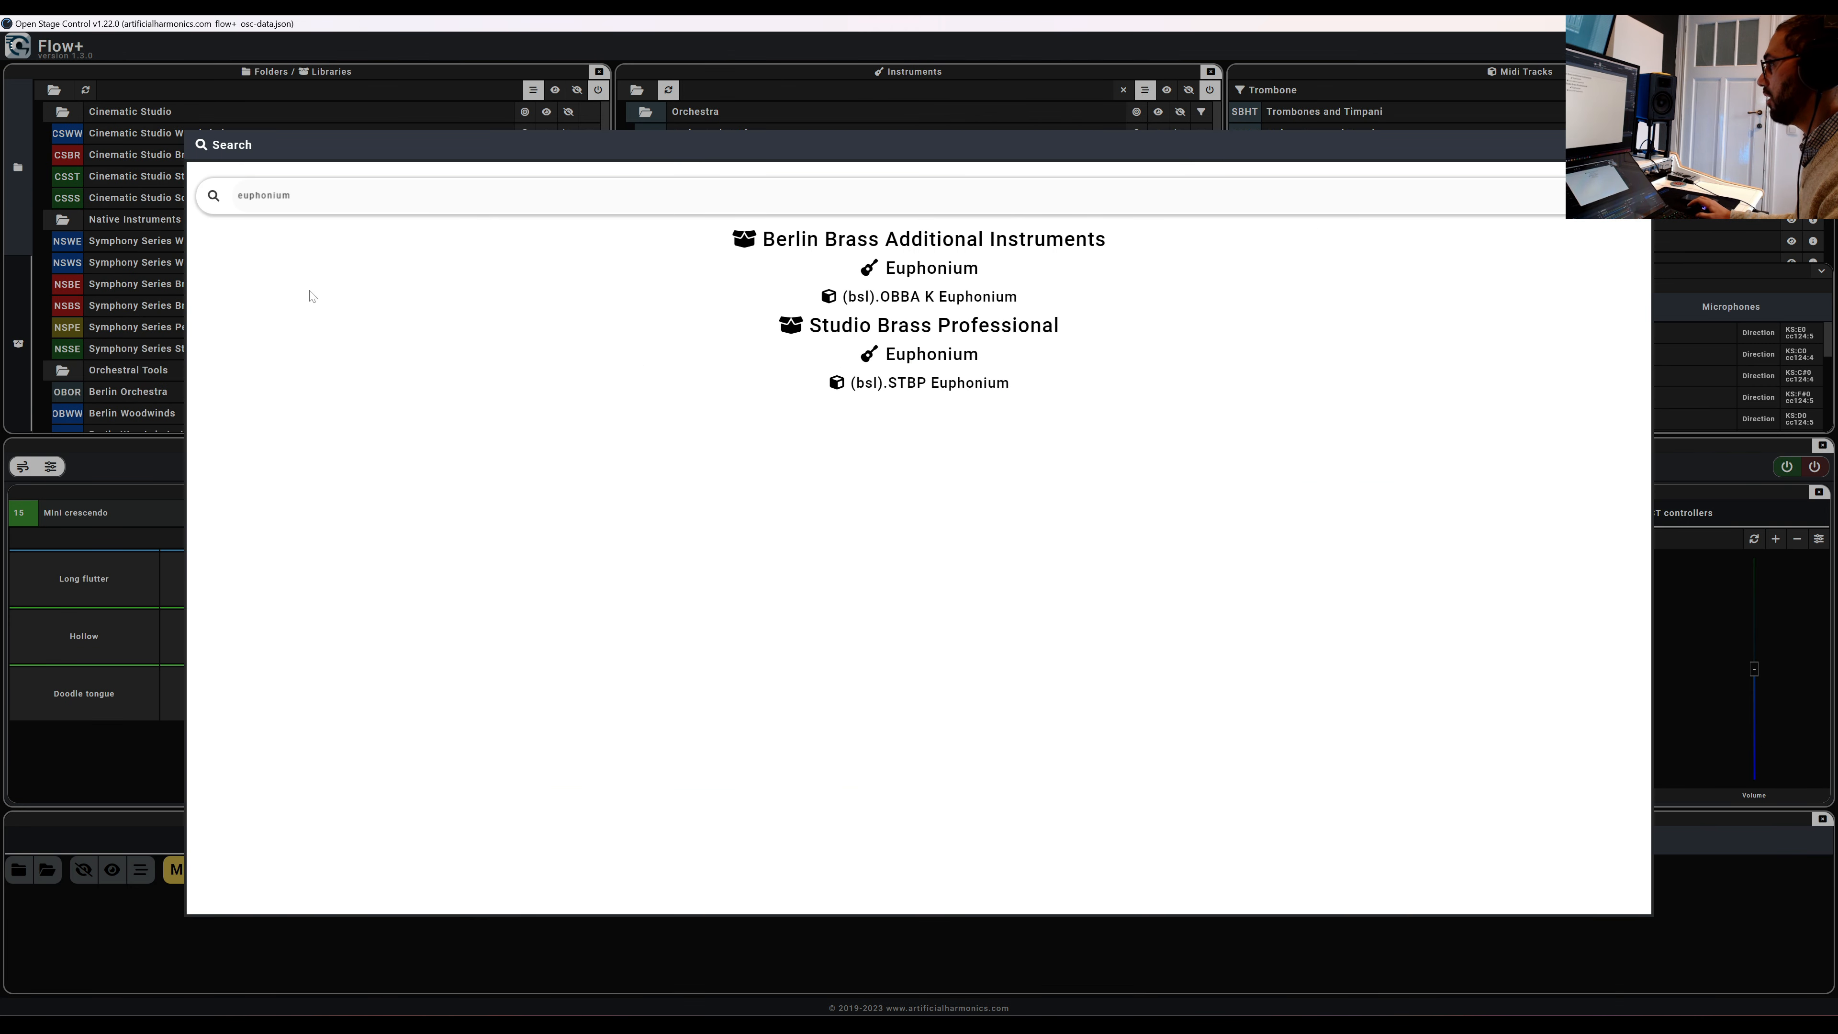
{"action": "left_click", "coordinate": [262, 196]}
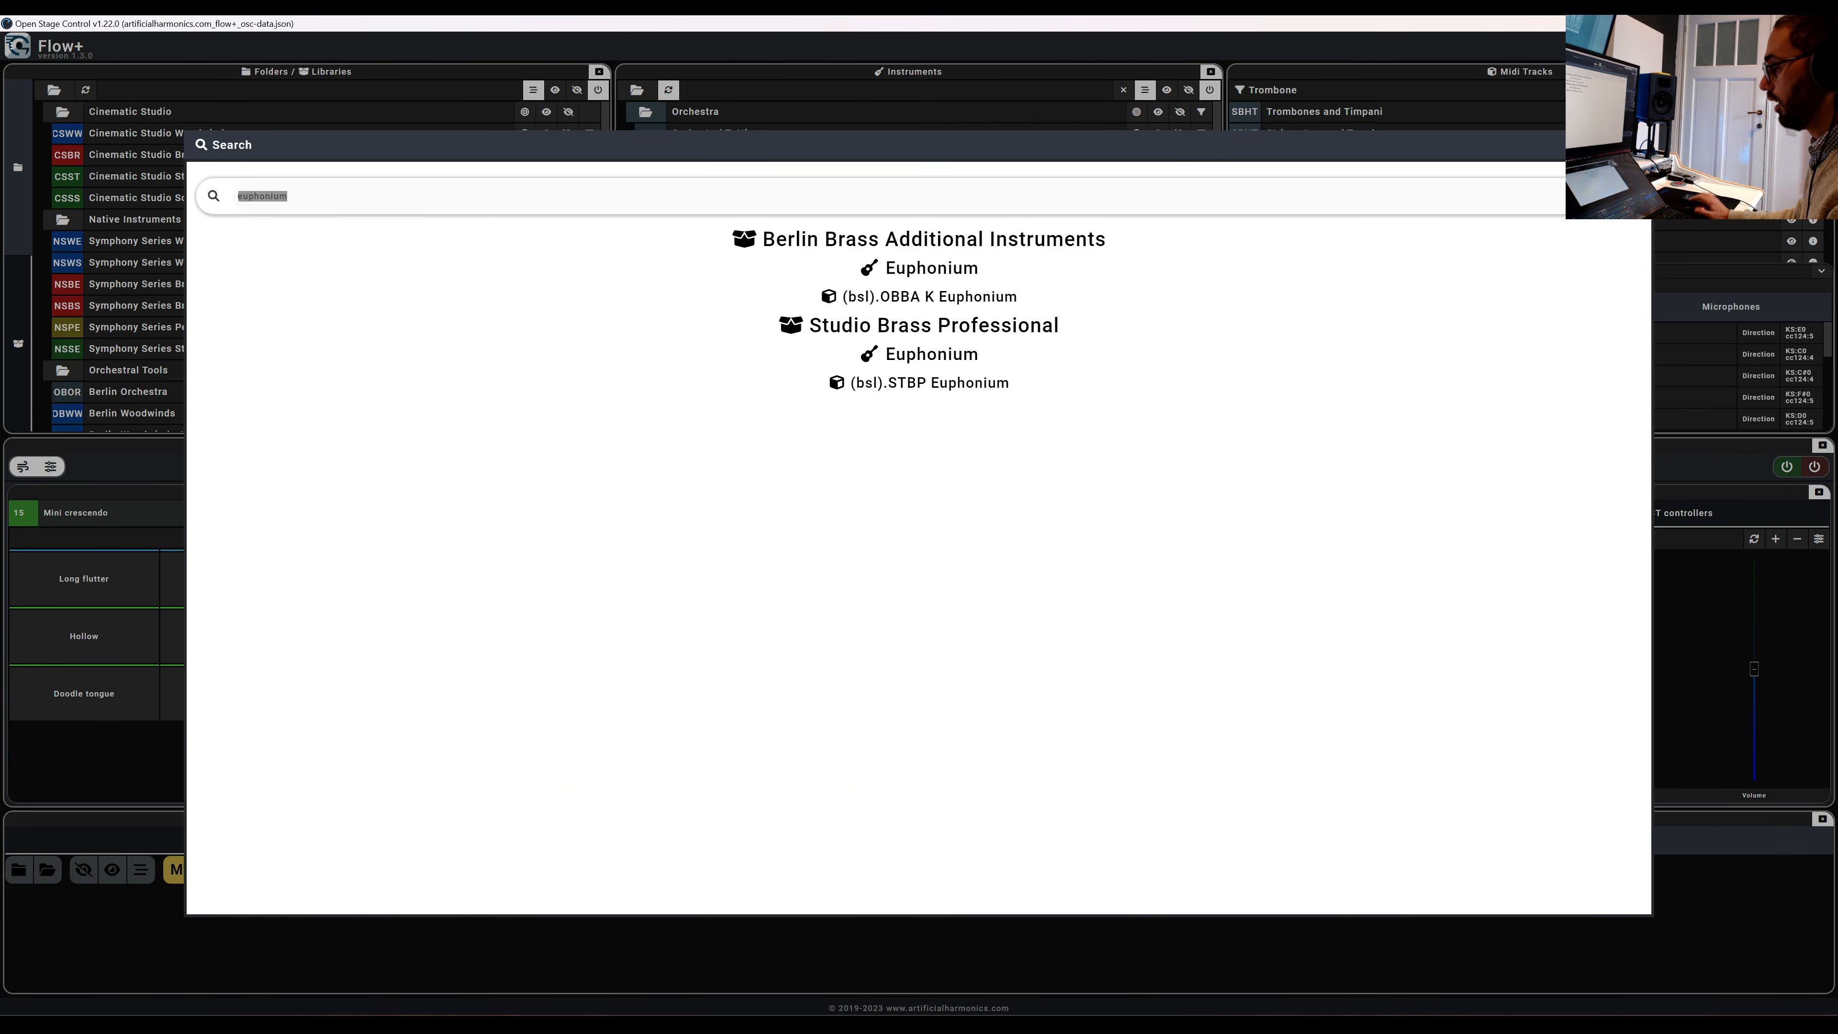
{"action": "type", "text": "t"}
{"action": "type", "text": "iccolo"}
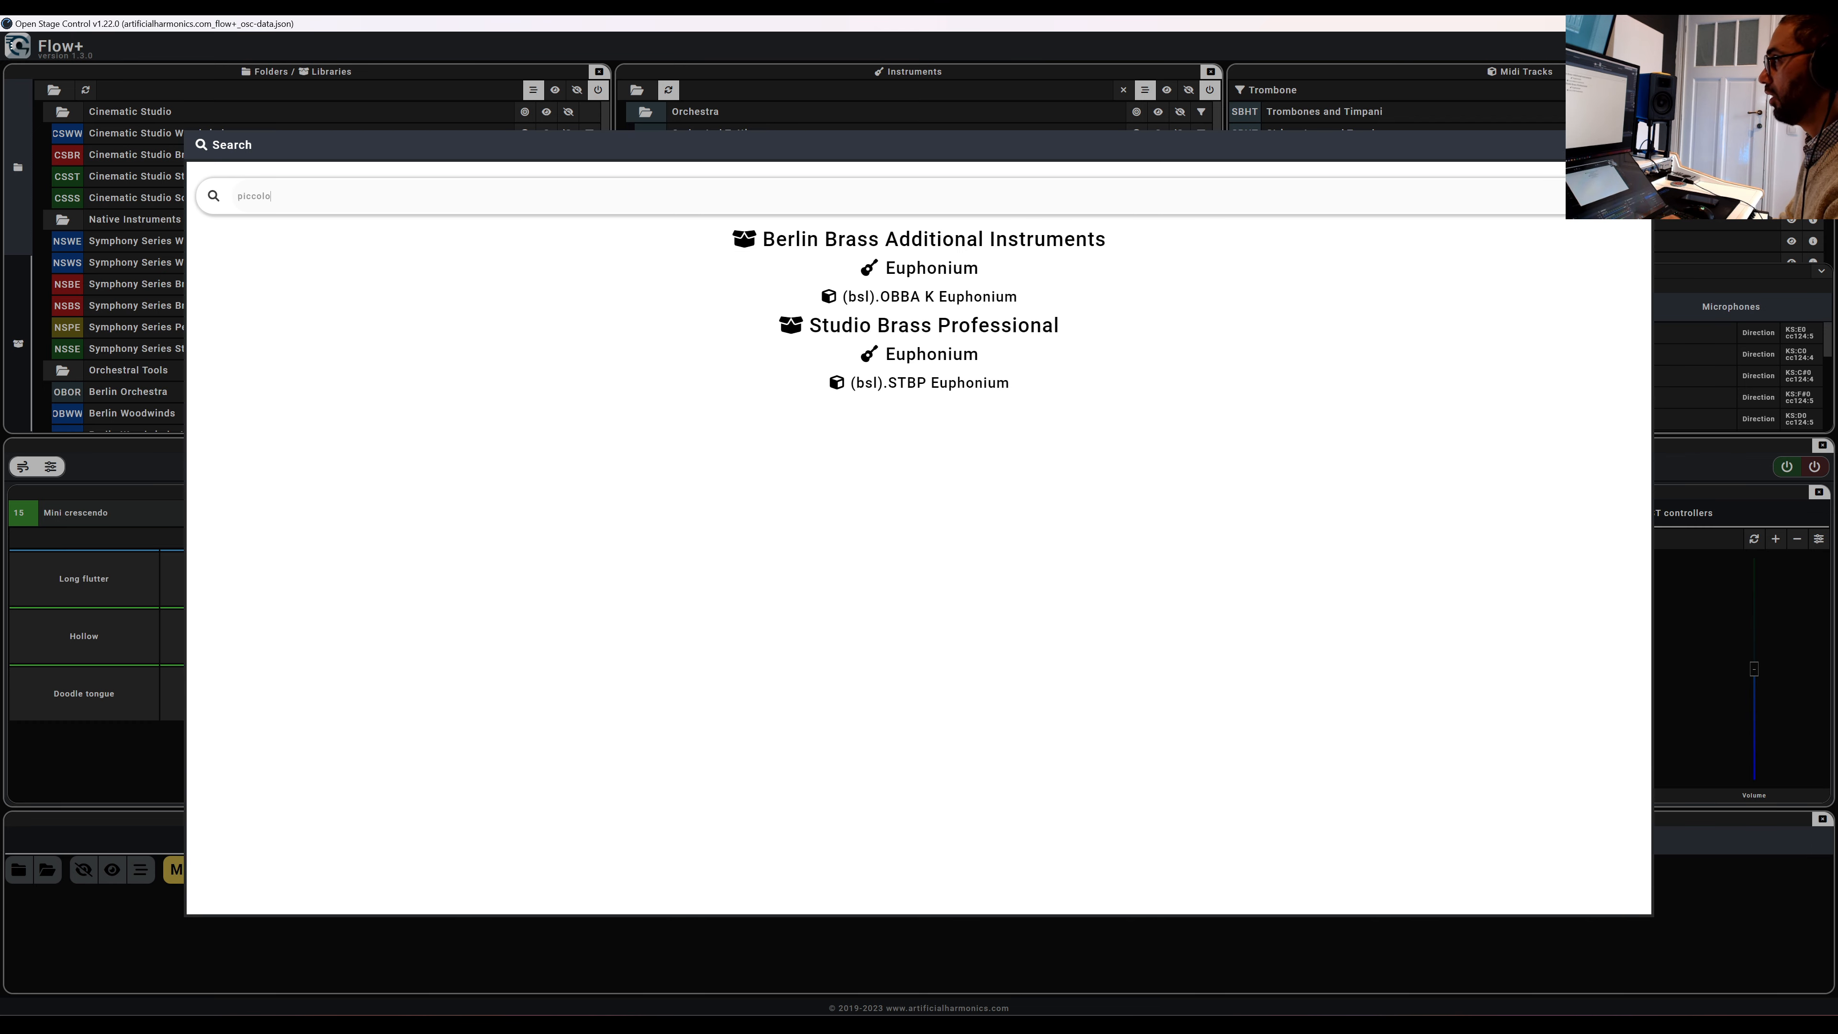
{"action": "scroll", "coordinate": [1190, 484], "scroll_direction": "down", "scroll_amount": 10}
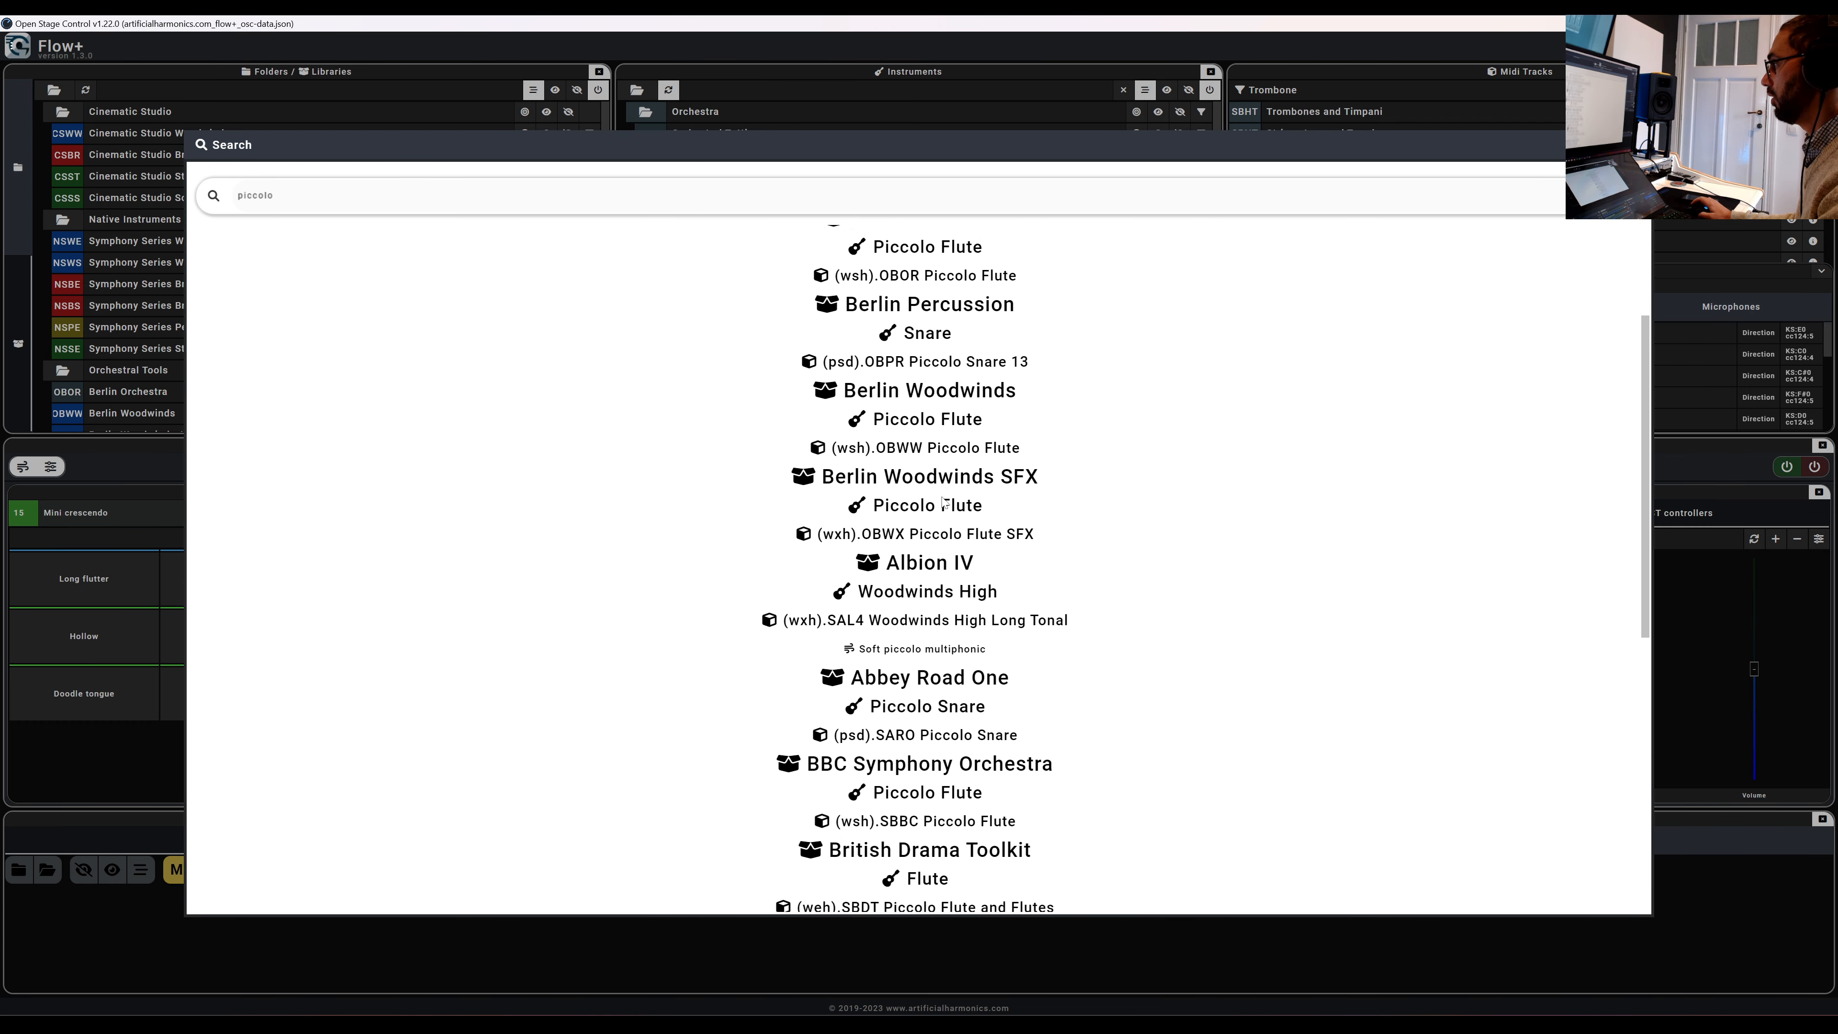
{"action": "scroll", "coordinate": [1129, 608], "scroll_direction": "up", "scroll_amount": 10}
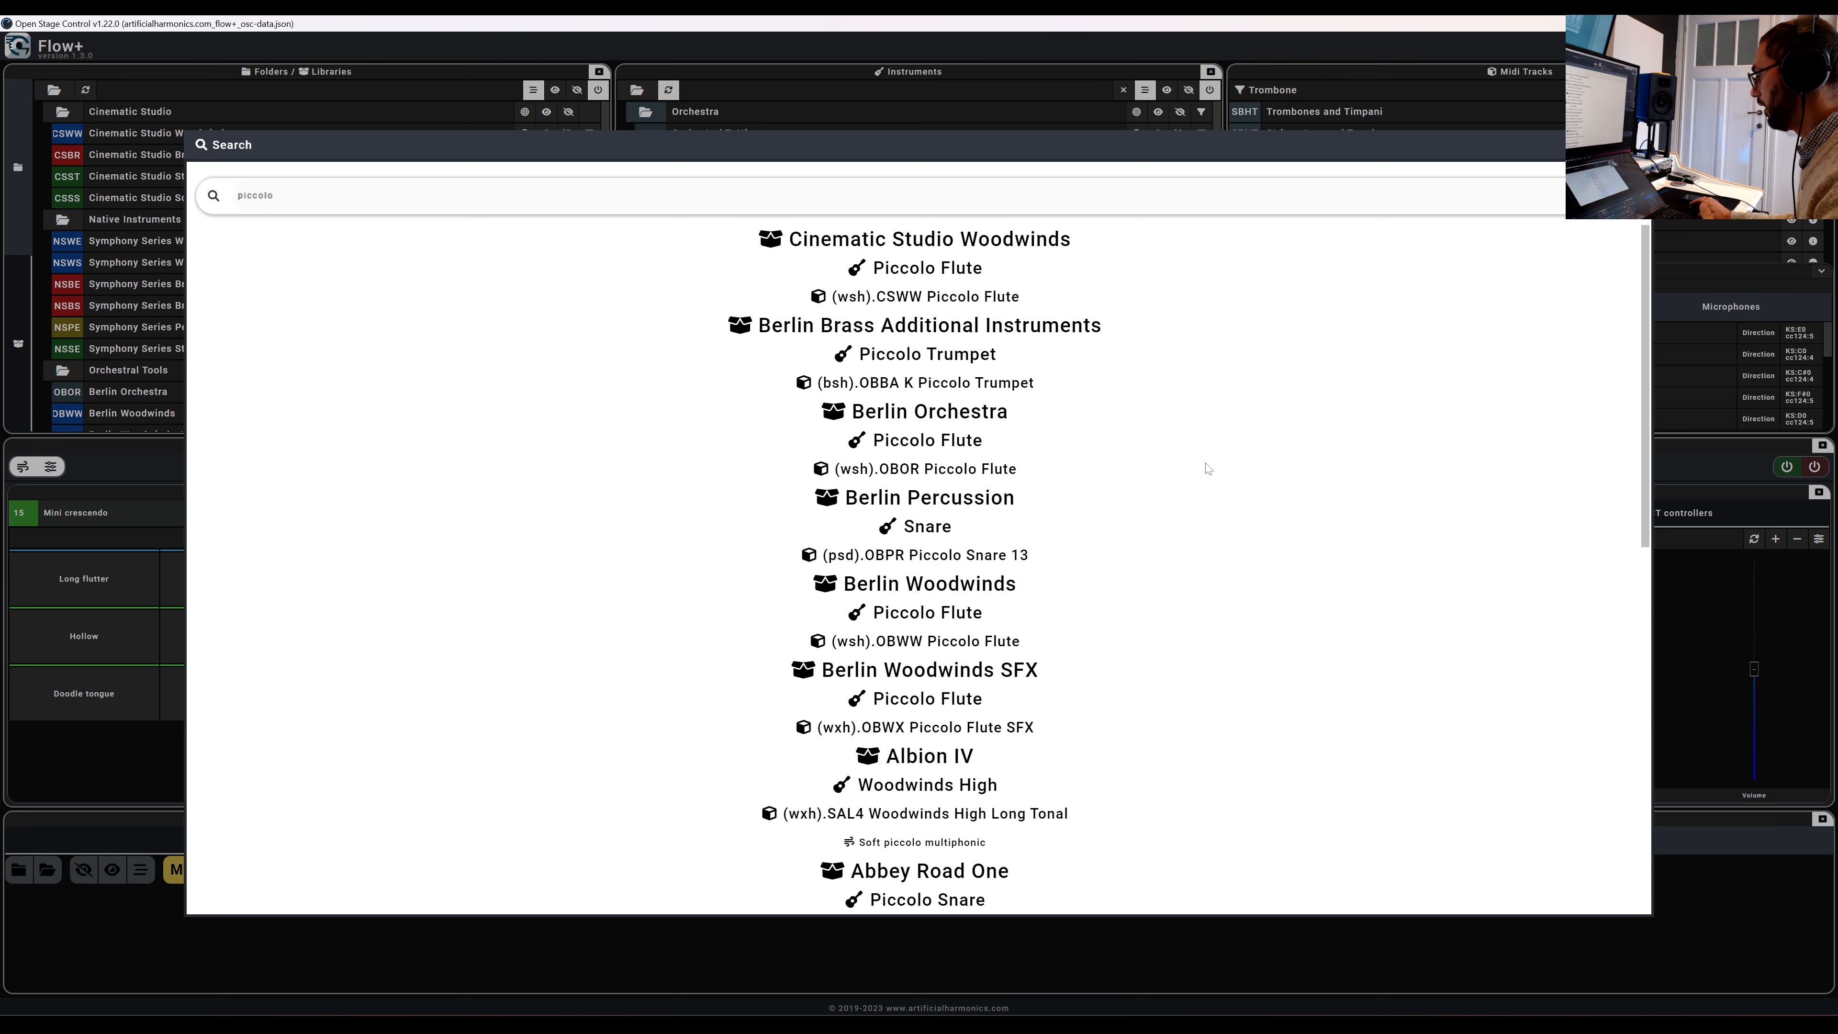
{"action": "left_click", "coordinate": [1639, 145]}
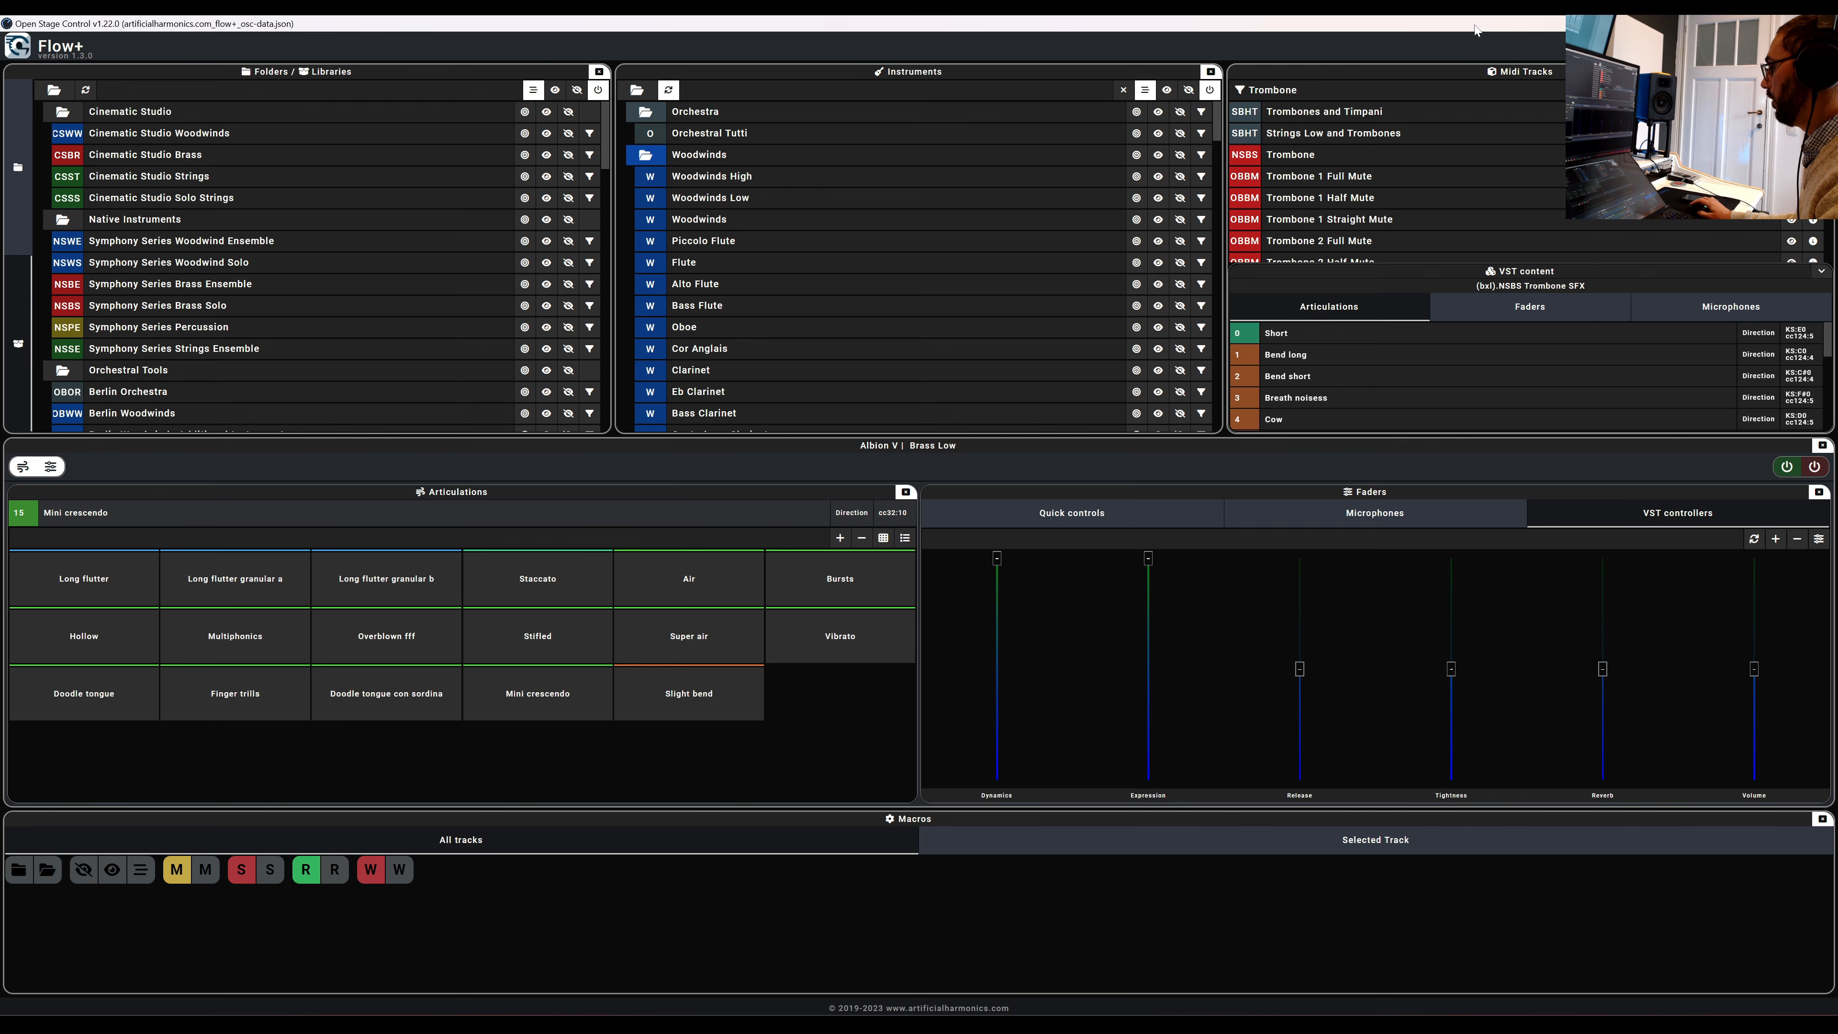
Switch to Cubase, select the two Piccolo Trumpet tracks and the SBBC and SSBC Cimbasso tracks in turn, and show the latter's expression map
{"action": "left_click_drag", "start_coordinate": [1477, 30], "coordinate": [1466, 1032]}
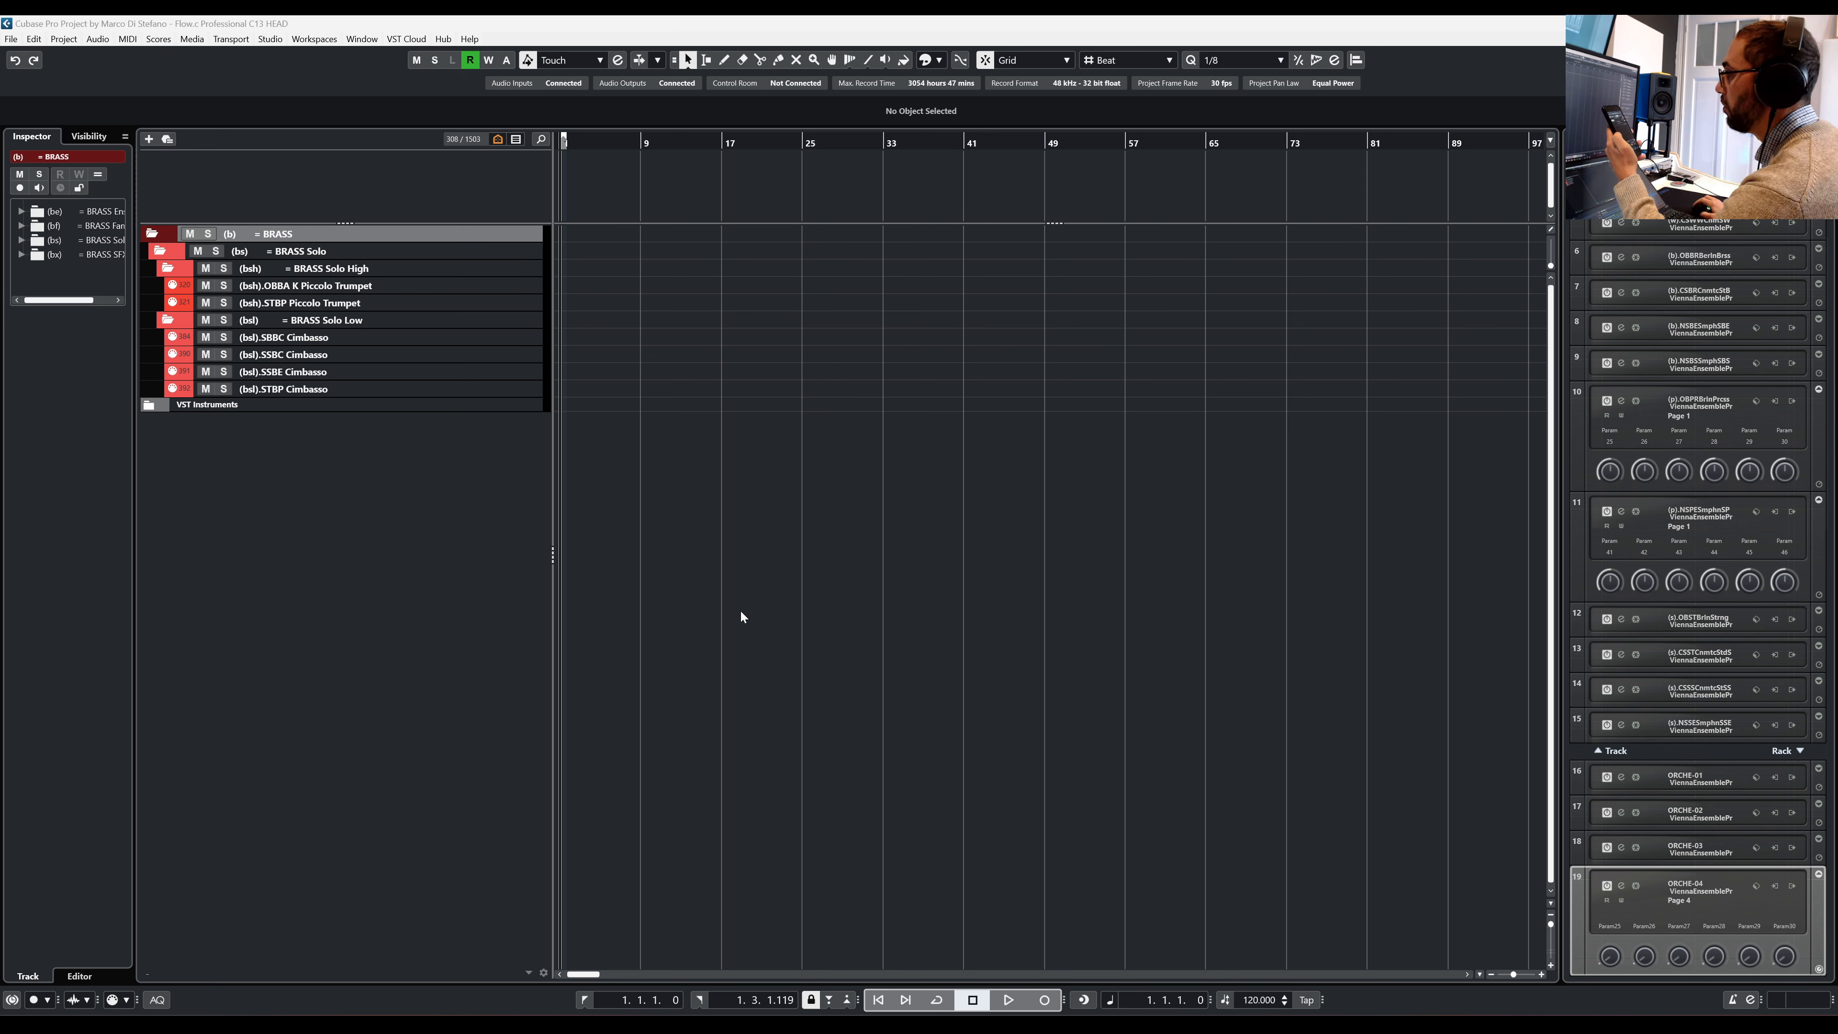
{"action": "left_click", "coordinate": [527, 286]}
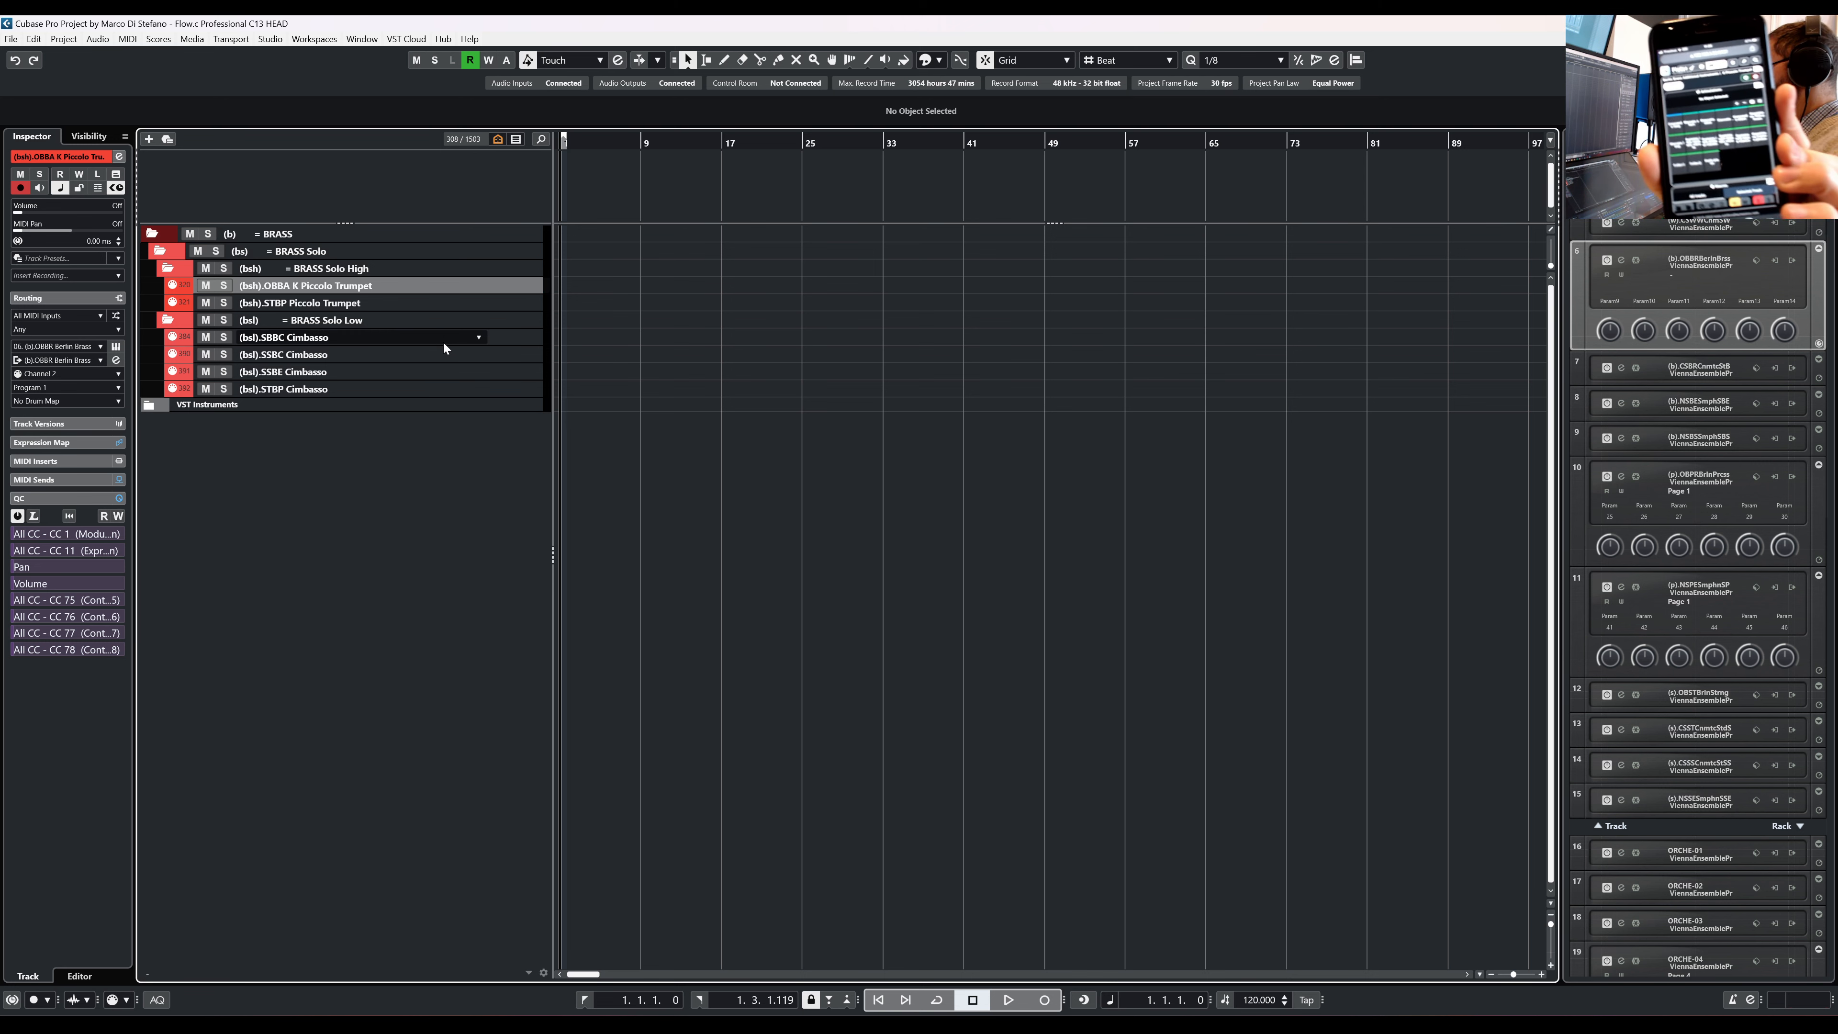
{"action": "left_click", "coordinate": [530, 302]}
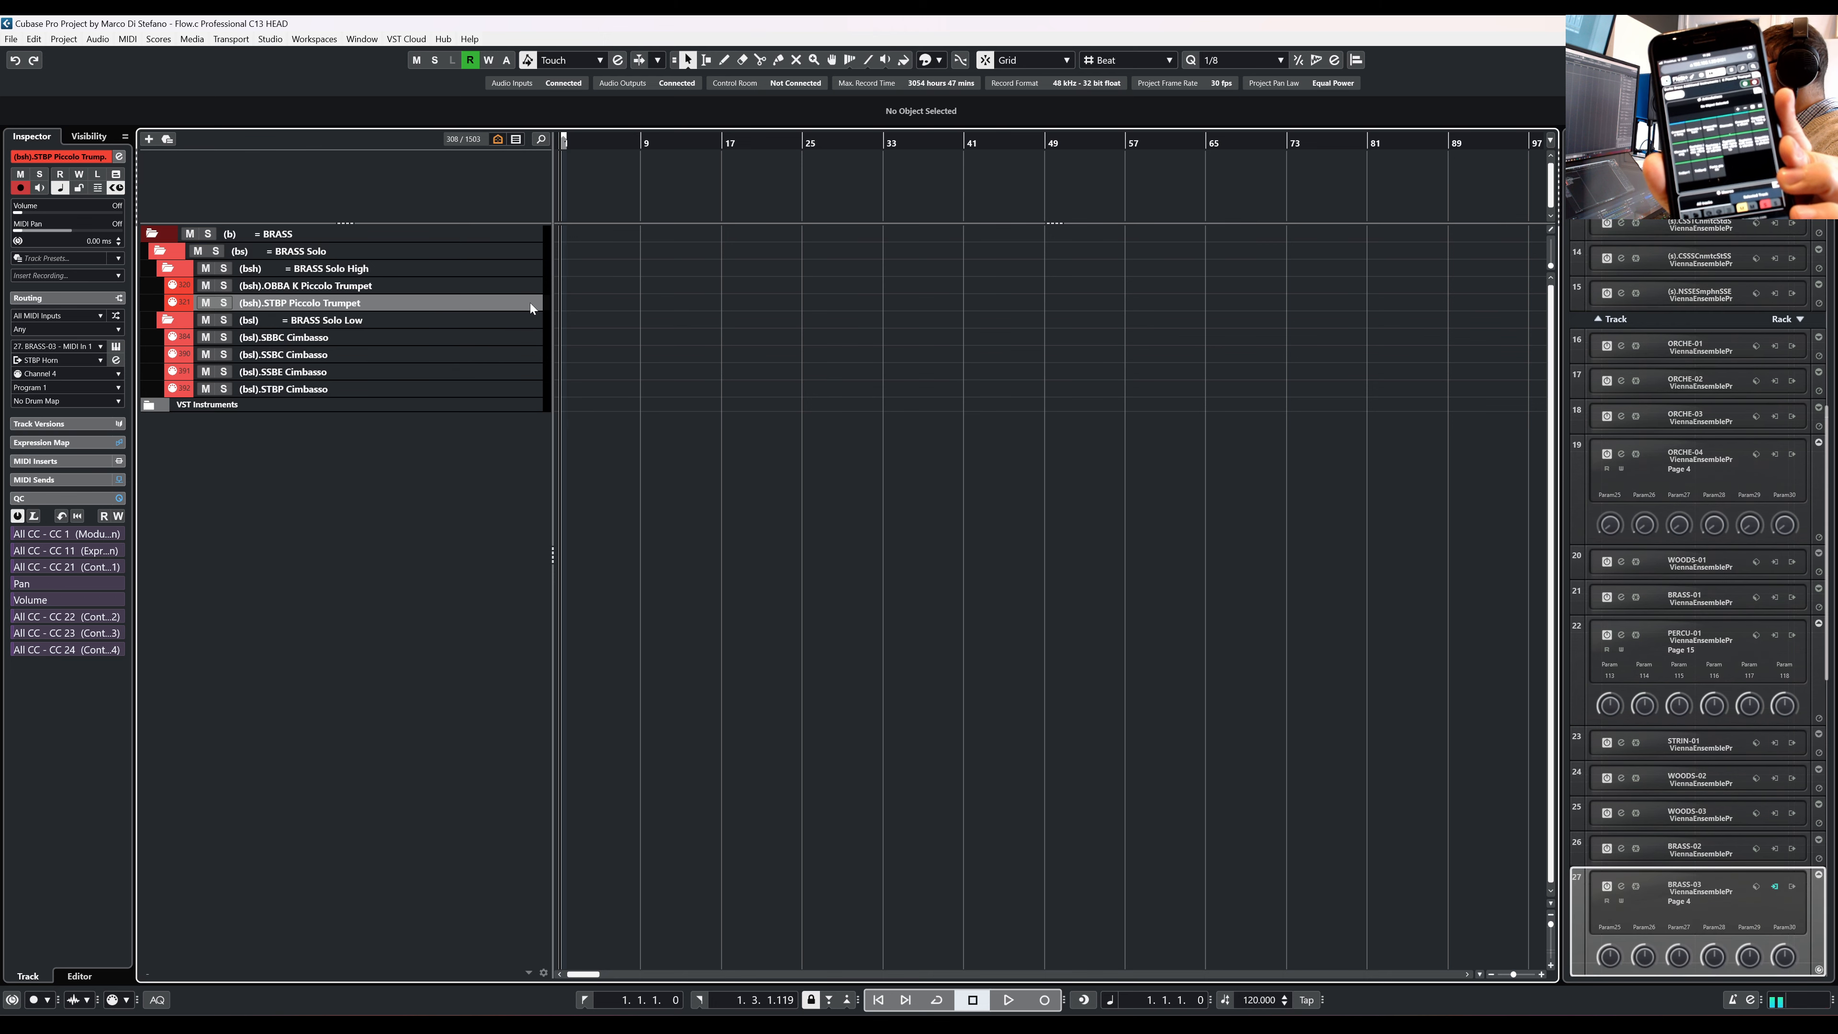
{"action": "left_click", "coordinate": [530, 338]}
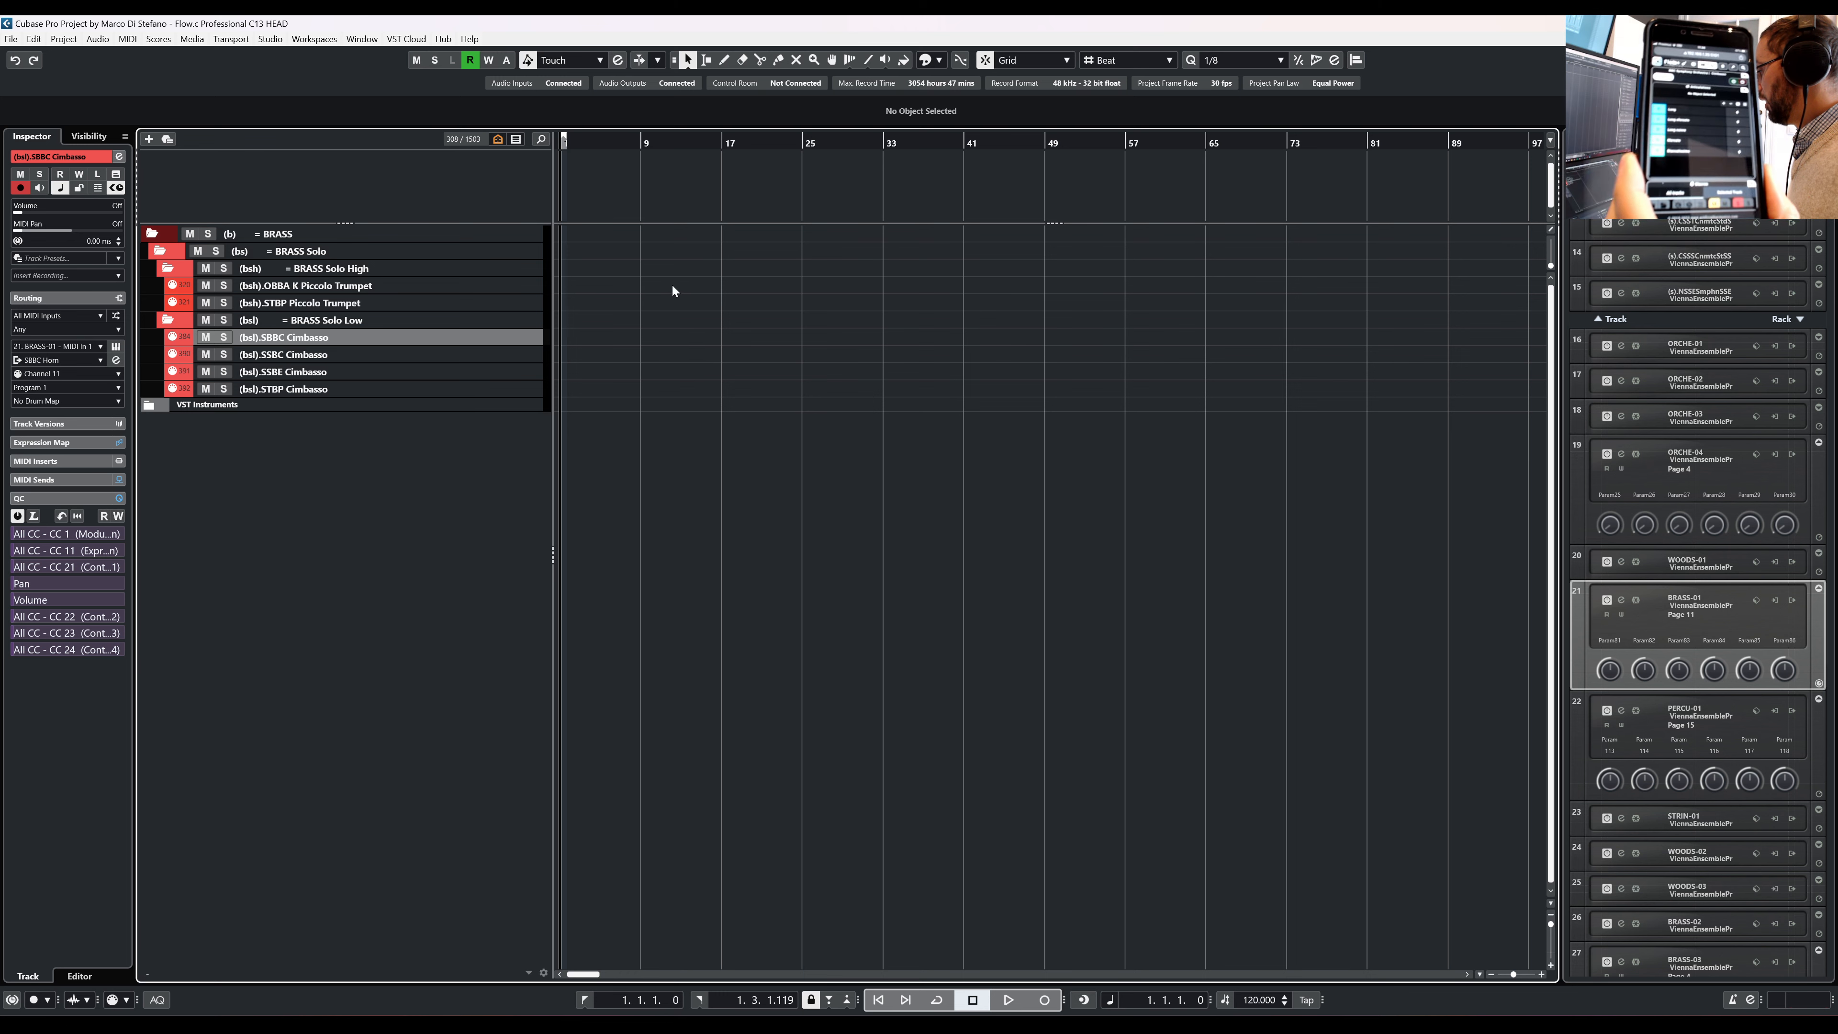
{"action": "left_click", "coordinate": [416, 355]}
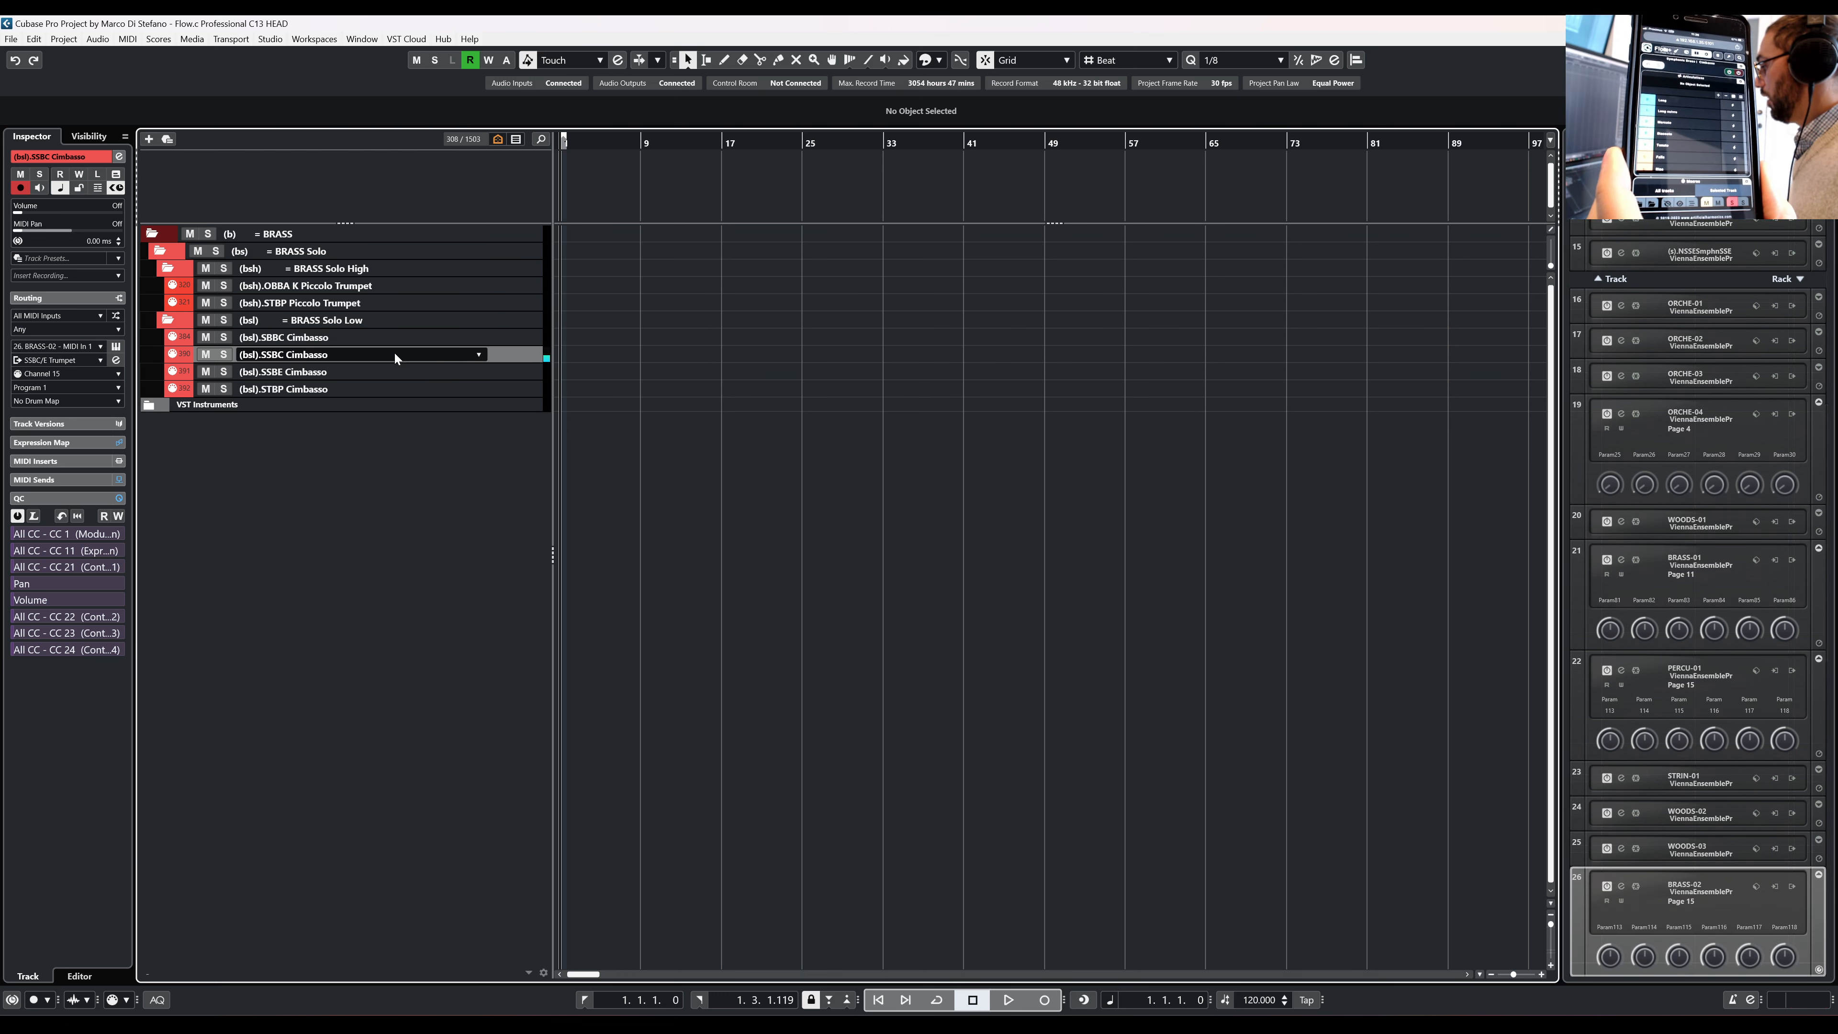
{"action": "left_click", "coordinate": [66, 439]}
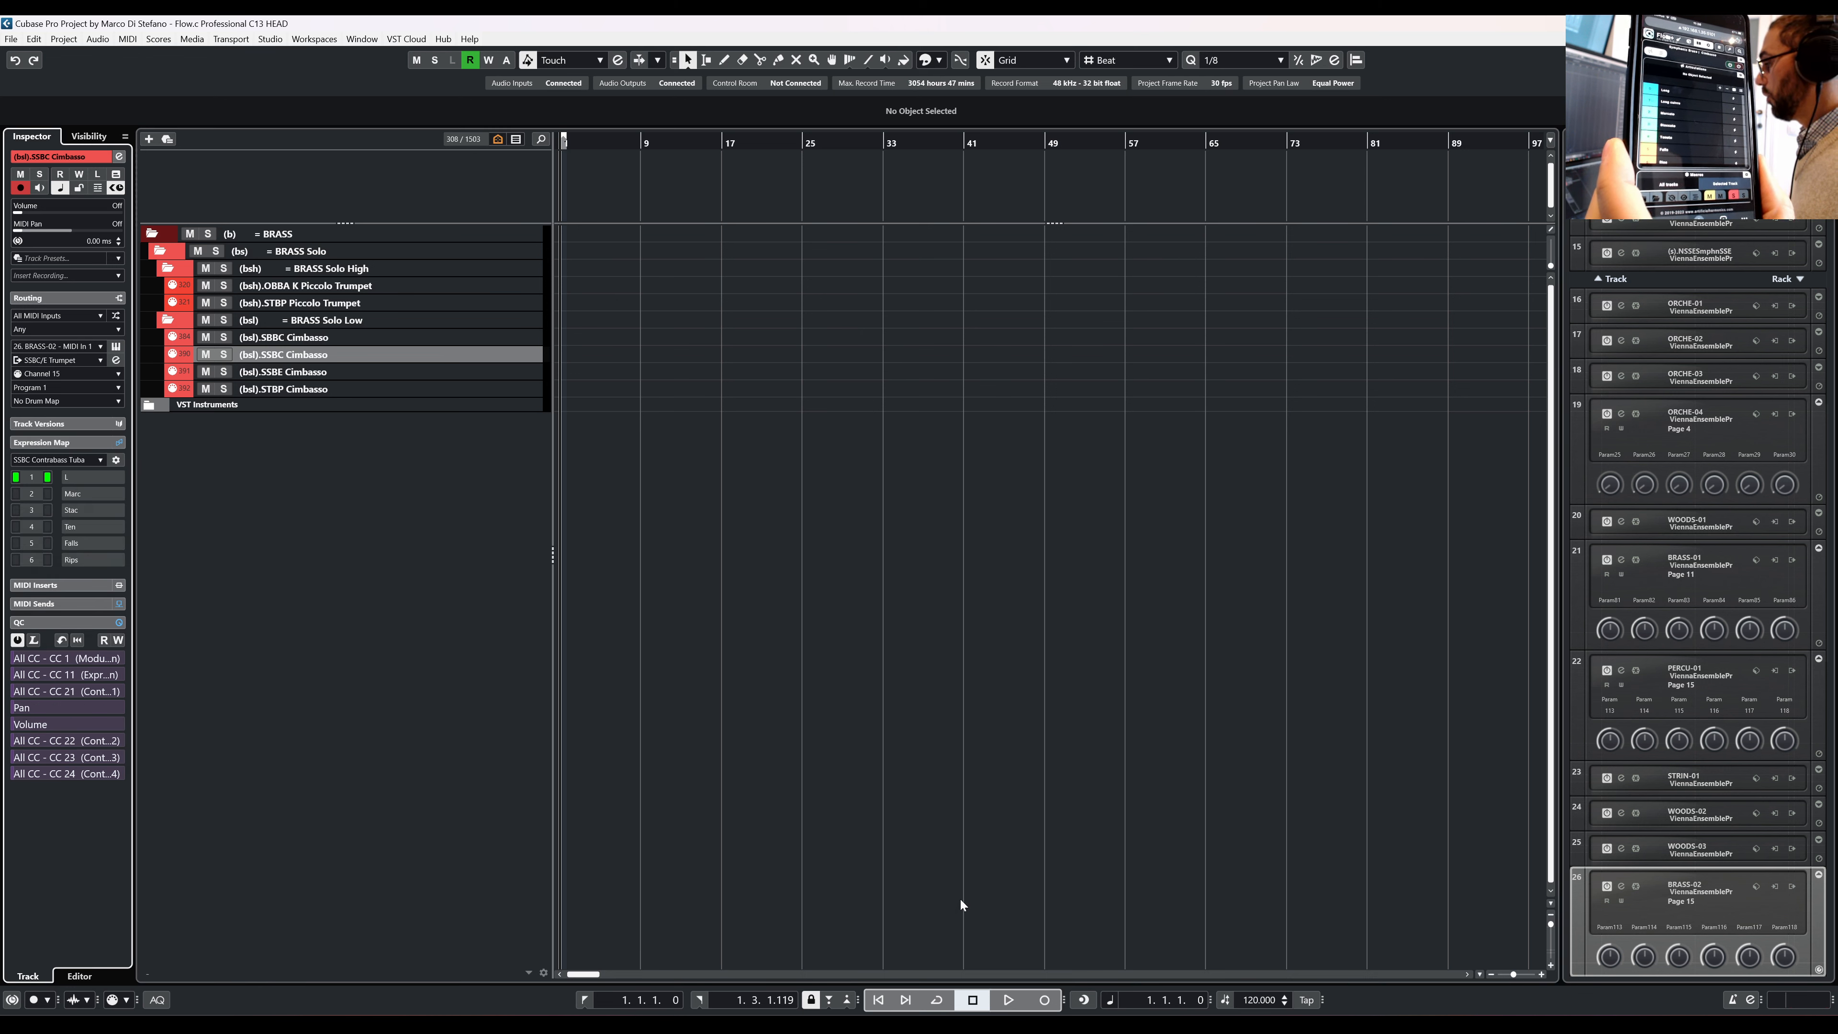